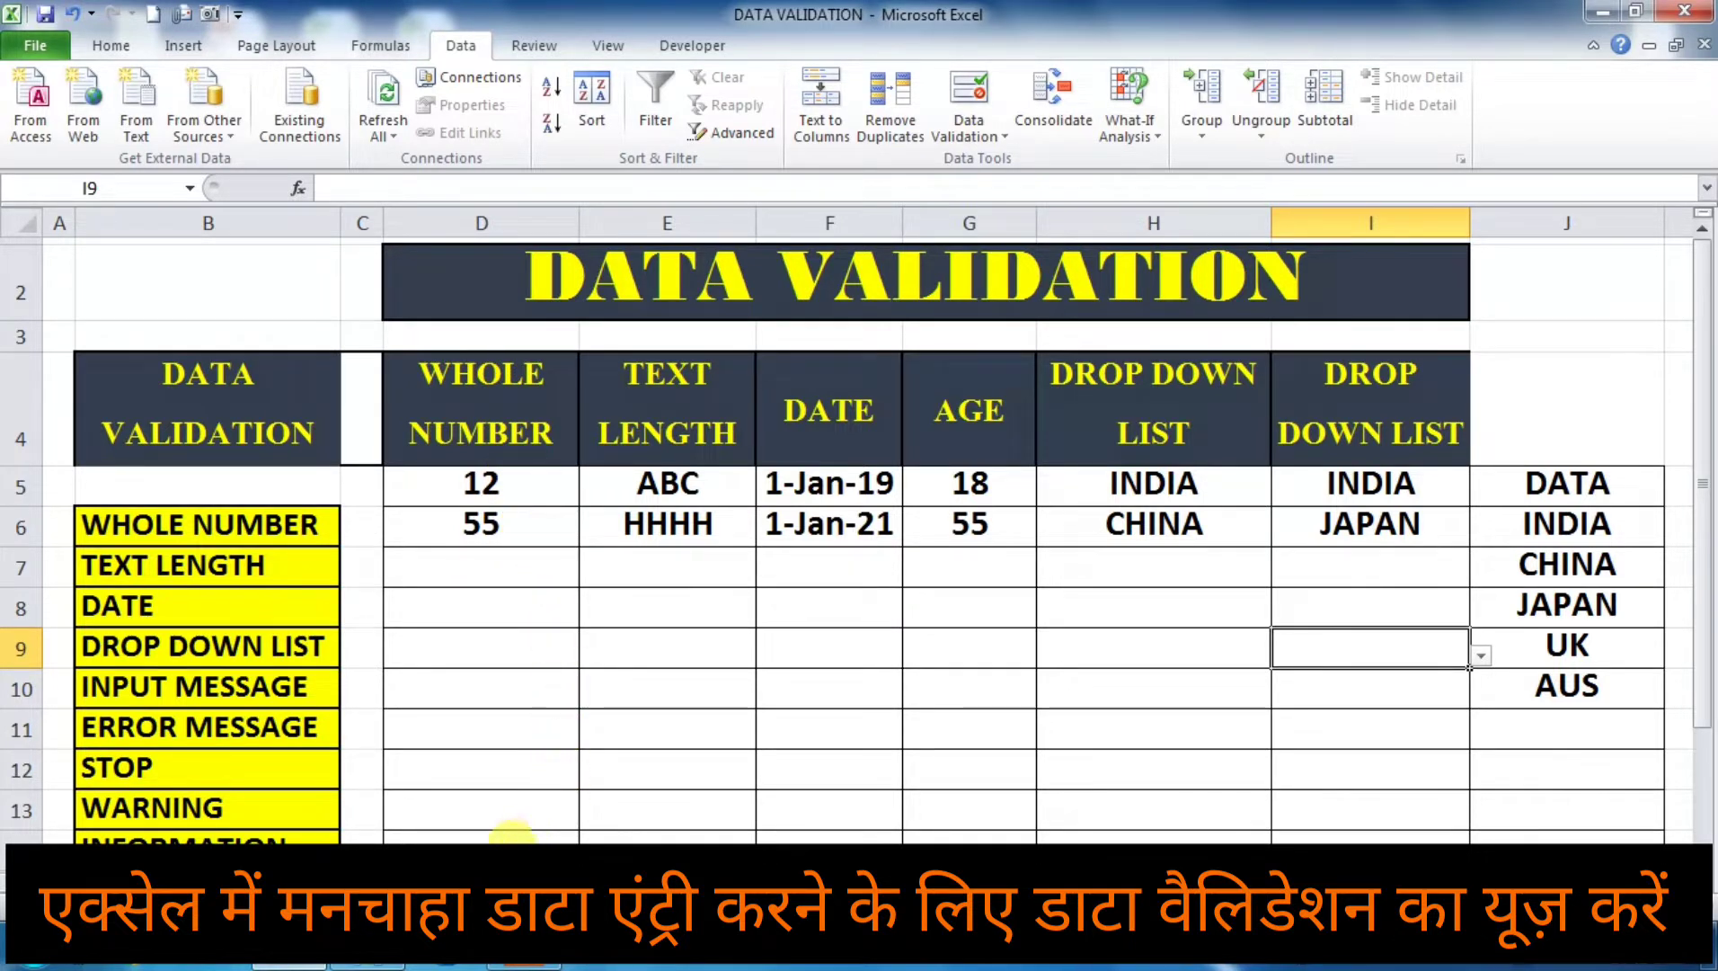
# Step: Enter 55 in cell D7 and 100 in cell D8 of the WHOLE NUMBER column
pyautogui.click(475, 572)
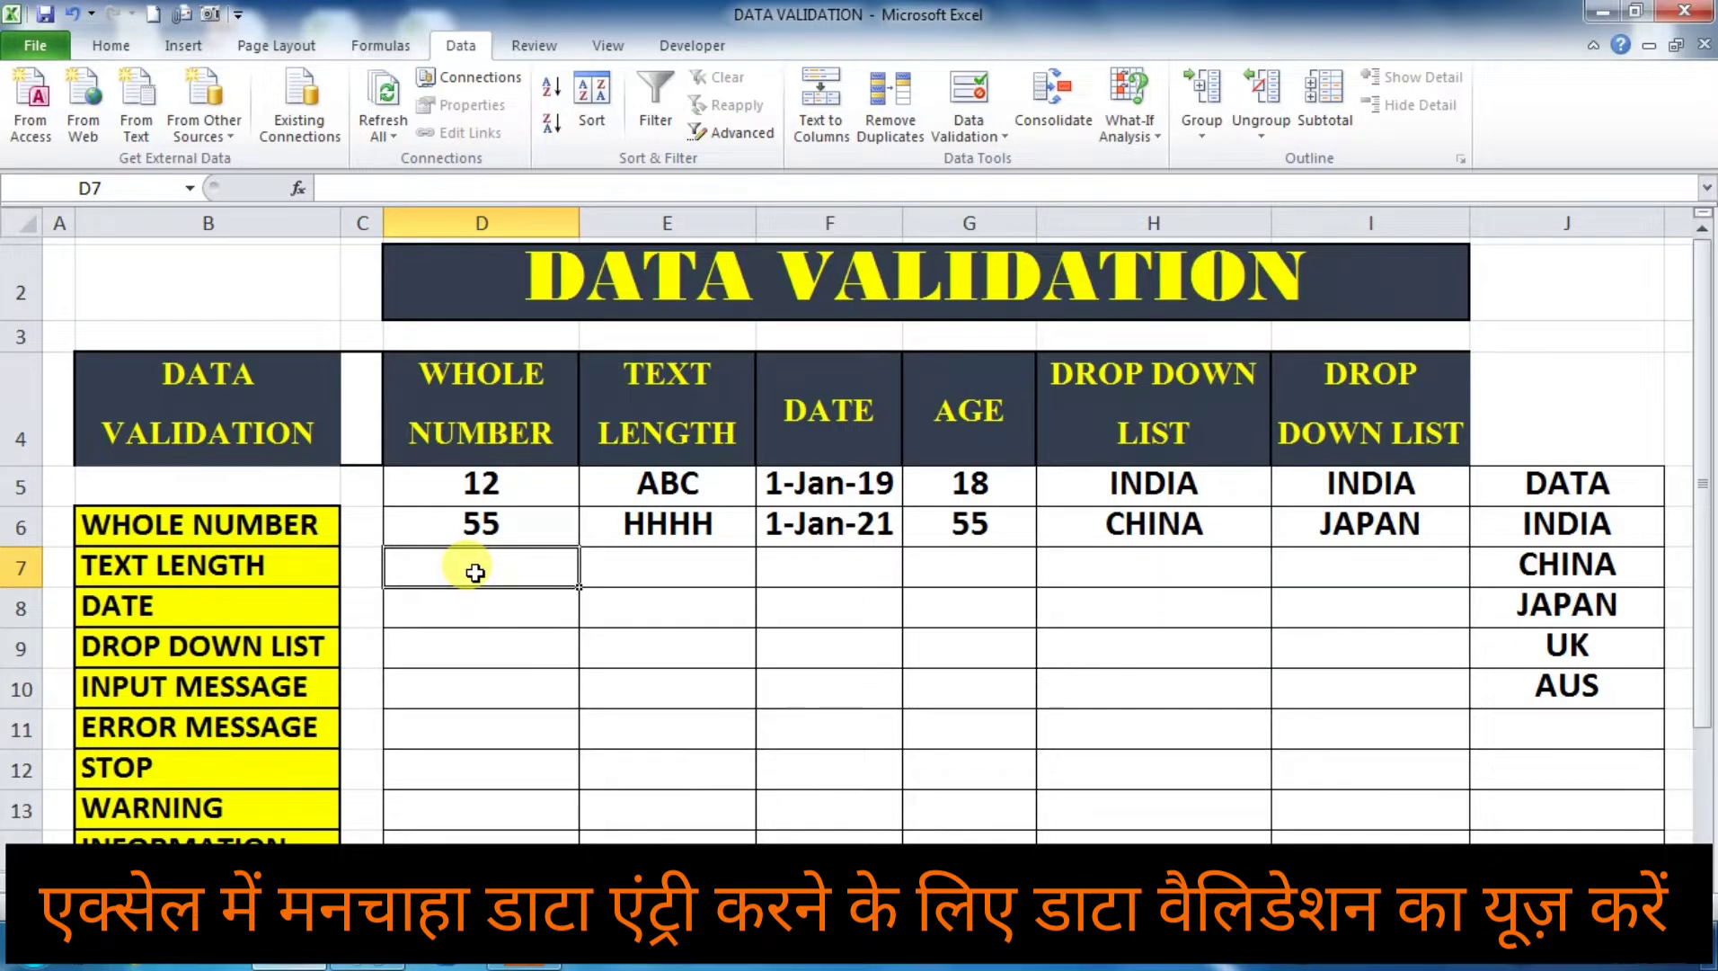
pyautogui.write('55')
pyautogui.press('Return')
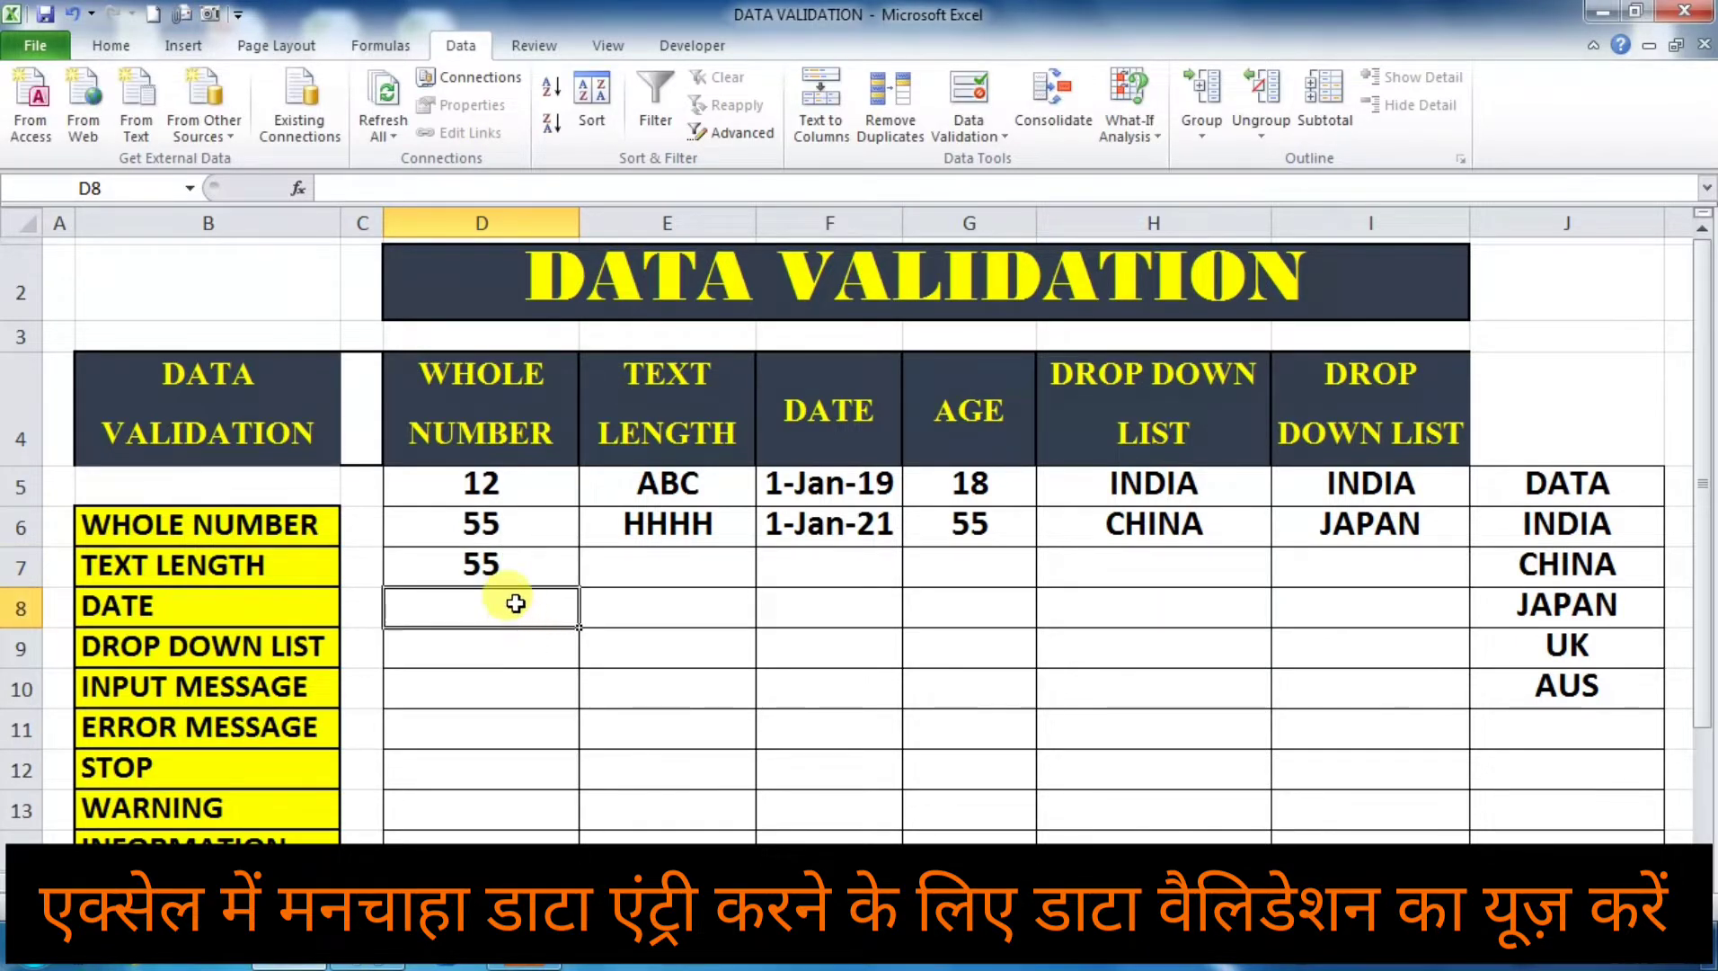
pyautogui.write('100')
pyautogui.click(526, 688)
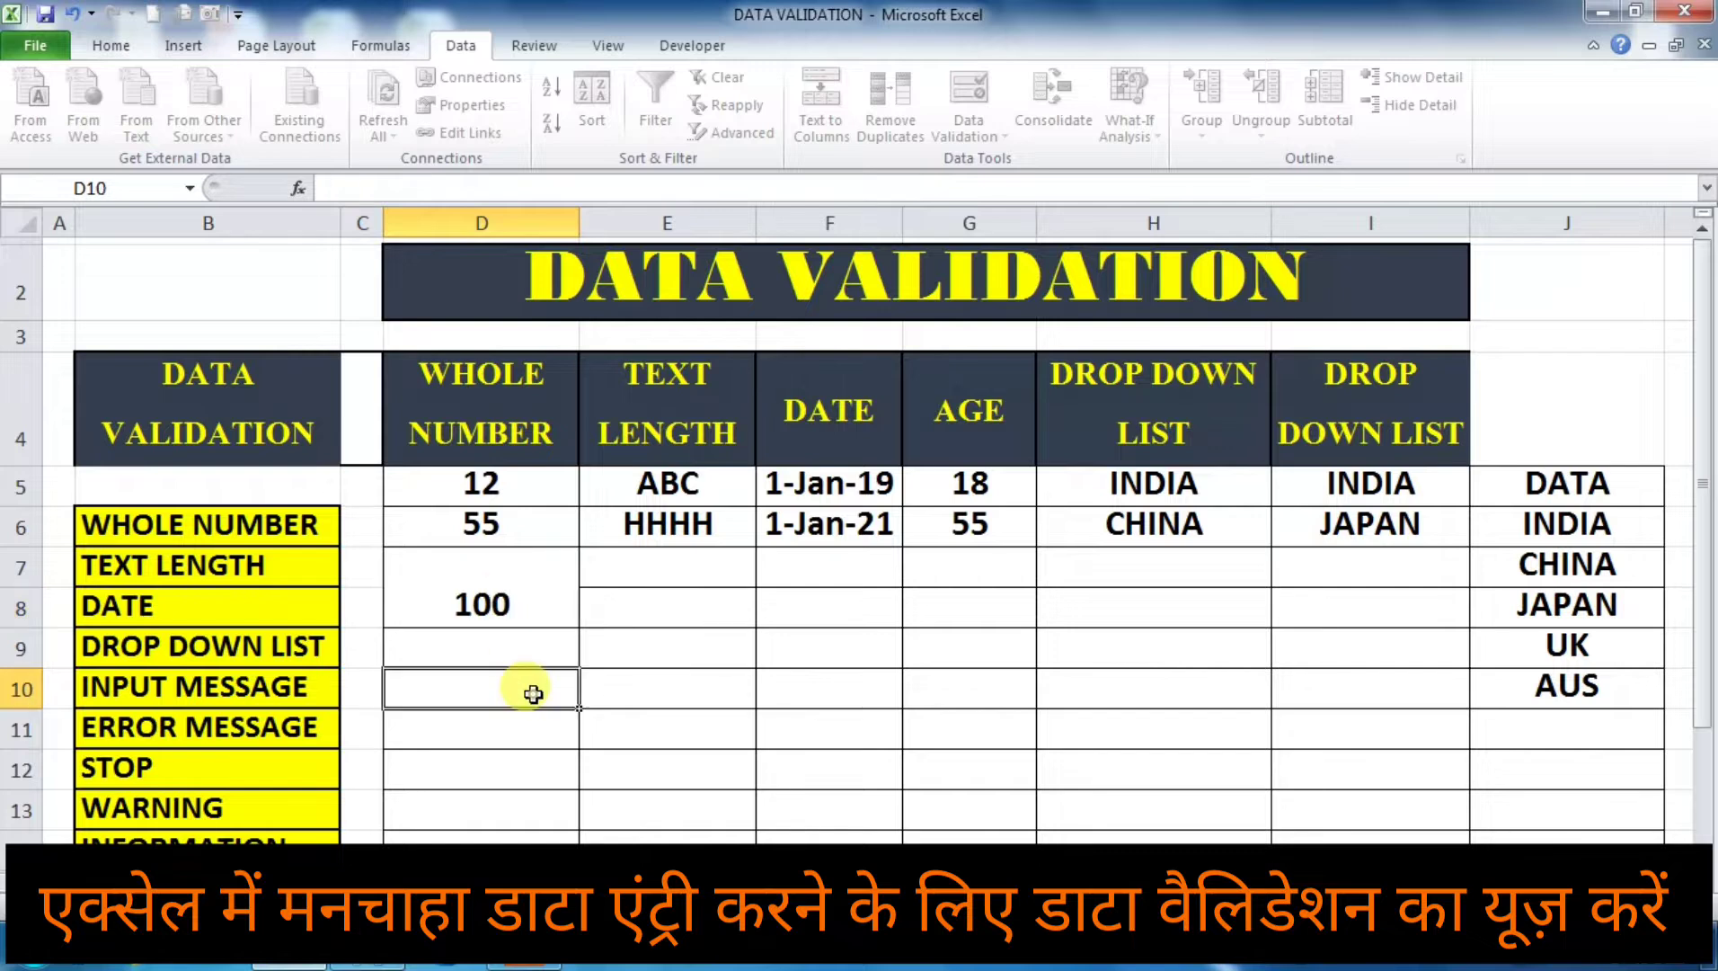
# Step: Try to enter 12345 in cell D9 to test the whole-number rule, retry it once, and cancel the entry
pyautogui.click(536, 649)
pyautogui.write('12345')
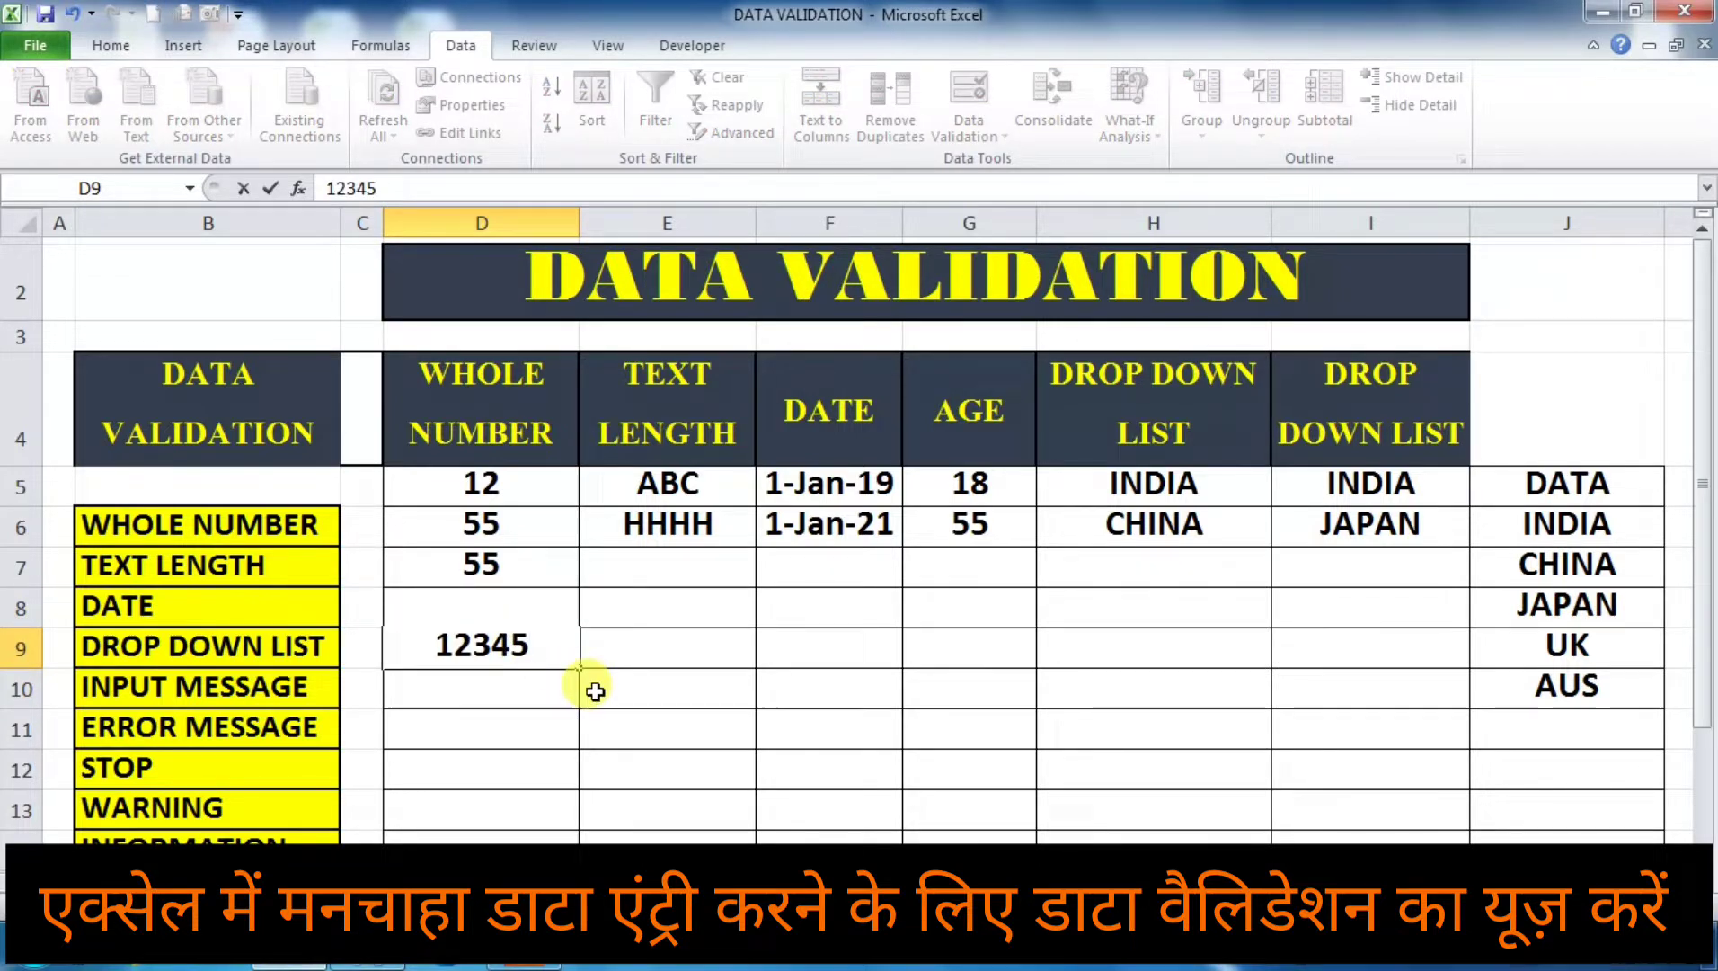
pyautogui.press('Return')
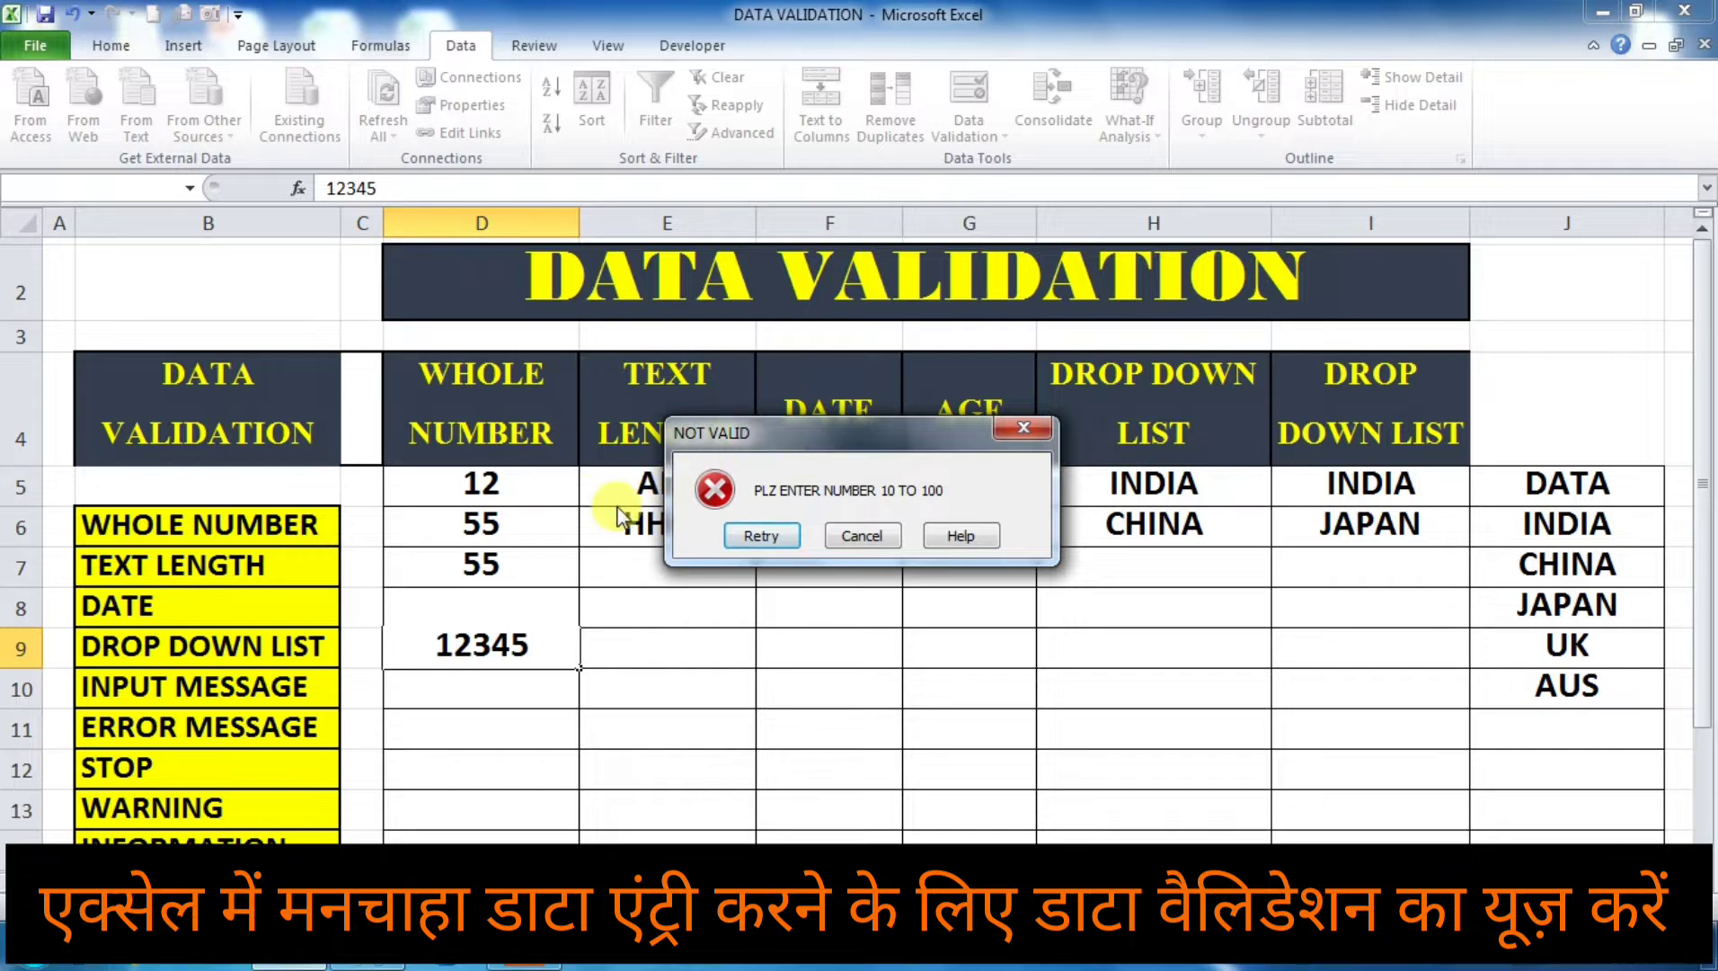
pyautogui.click(765, 540)
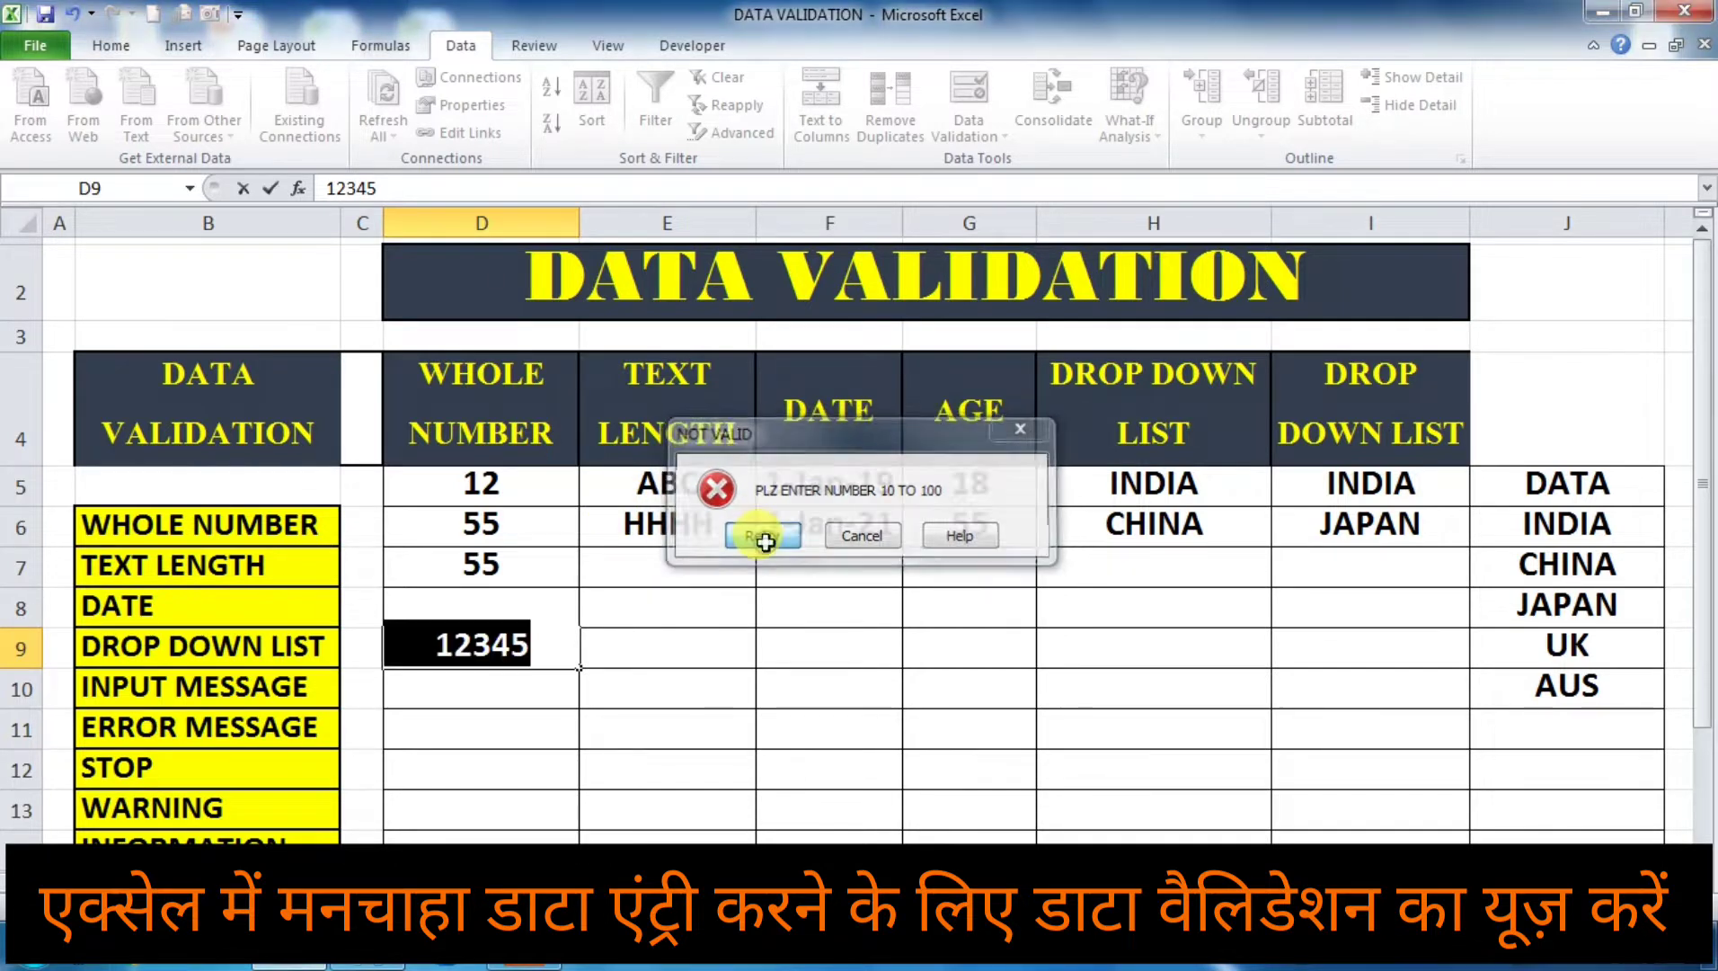
pyautogui.press('Return')
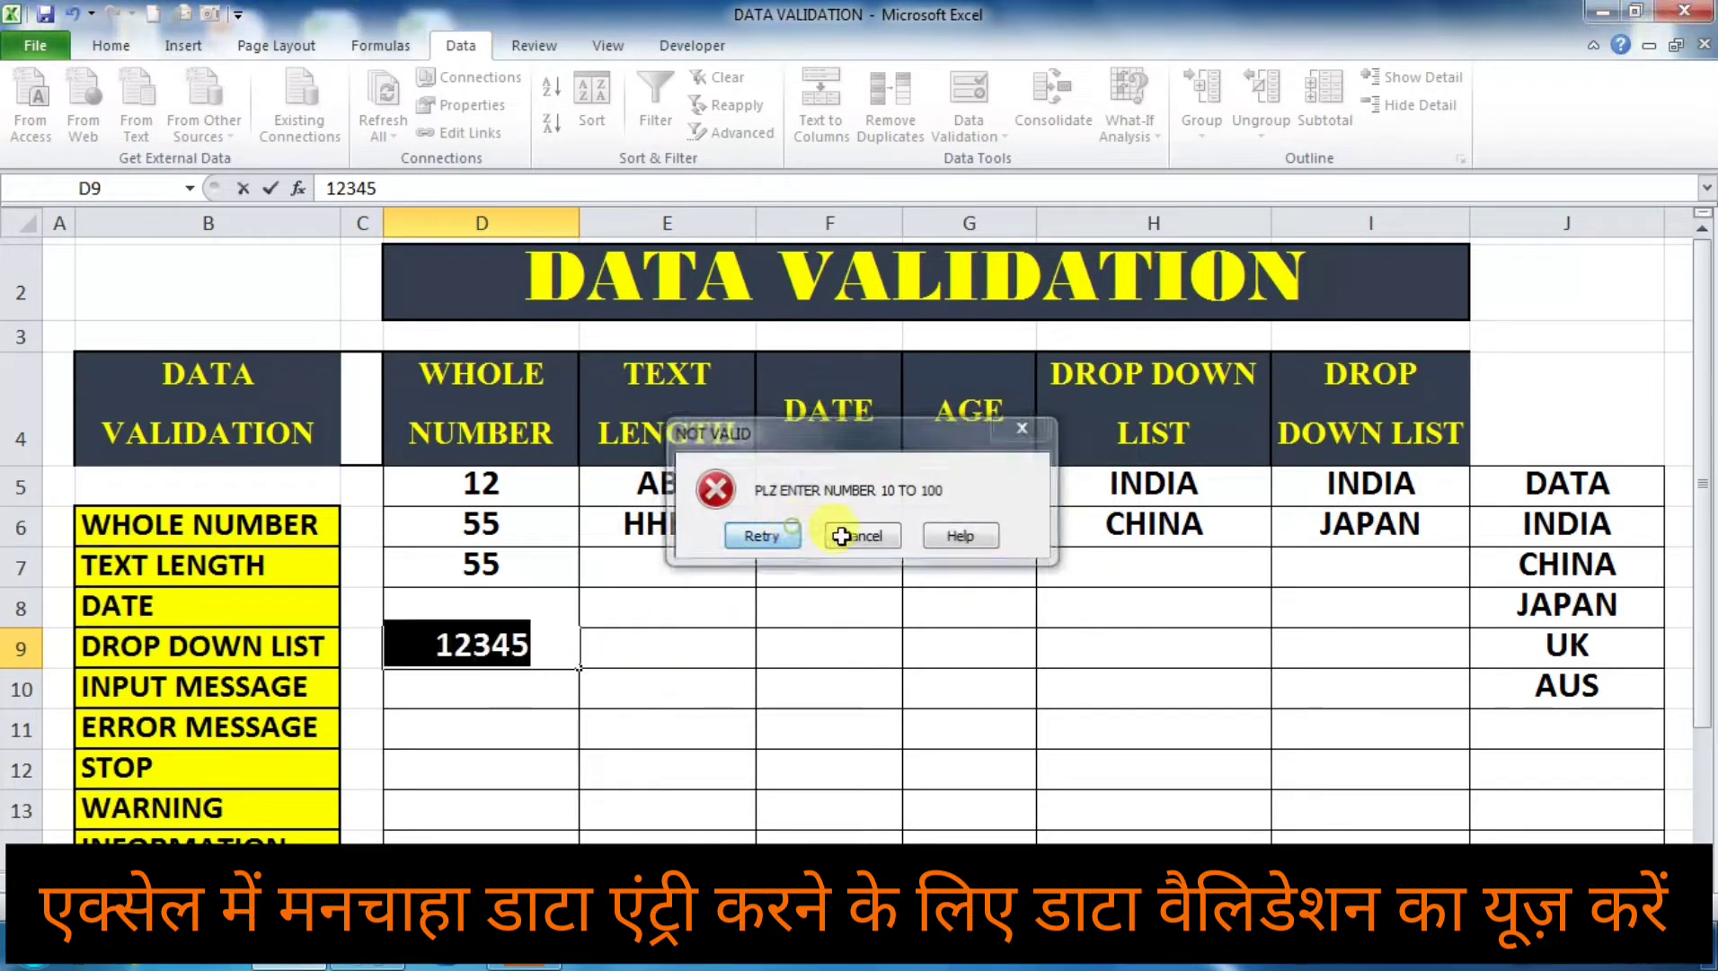
pyautogui.click(659, 626)
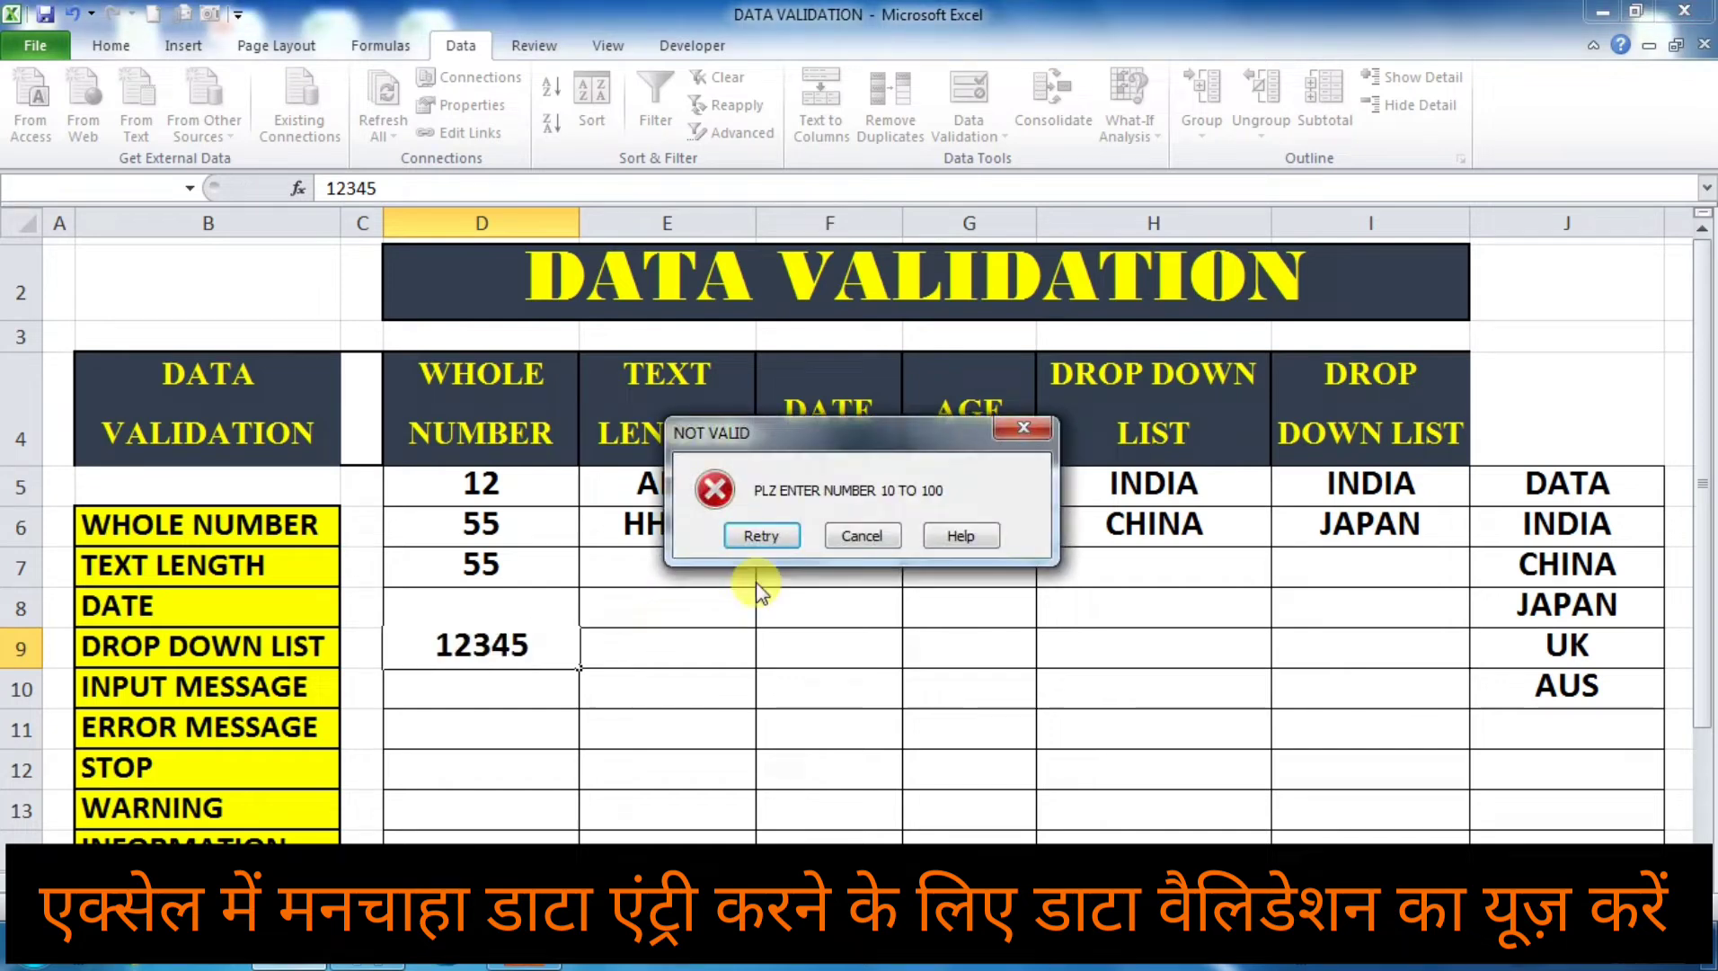
pyautogui.click(854, 539)
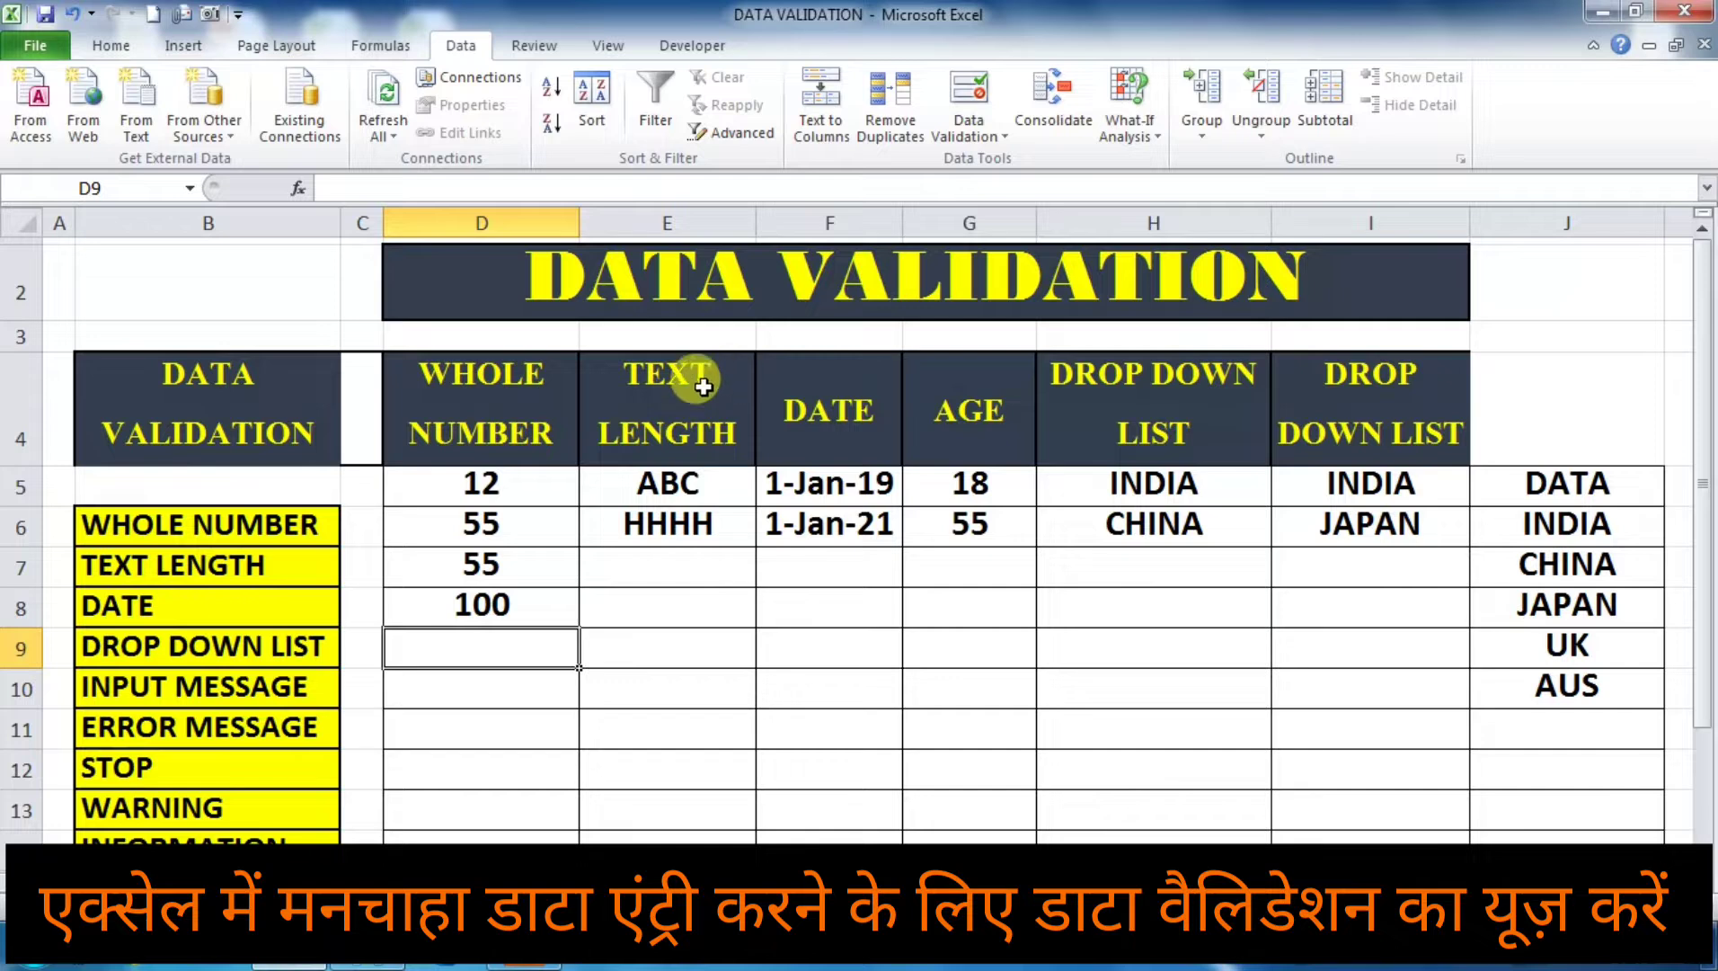
# Step: Enter the three-character text qwe in cell E7 of the TEXT LENGTH column
pyautogui.click(672, 571)
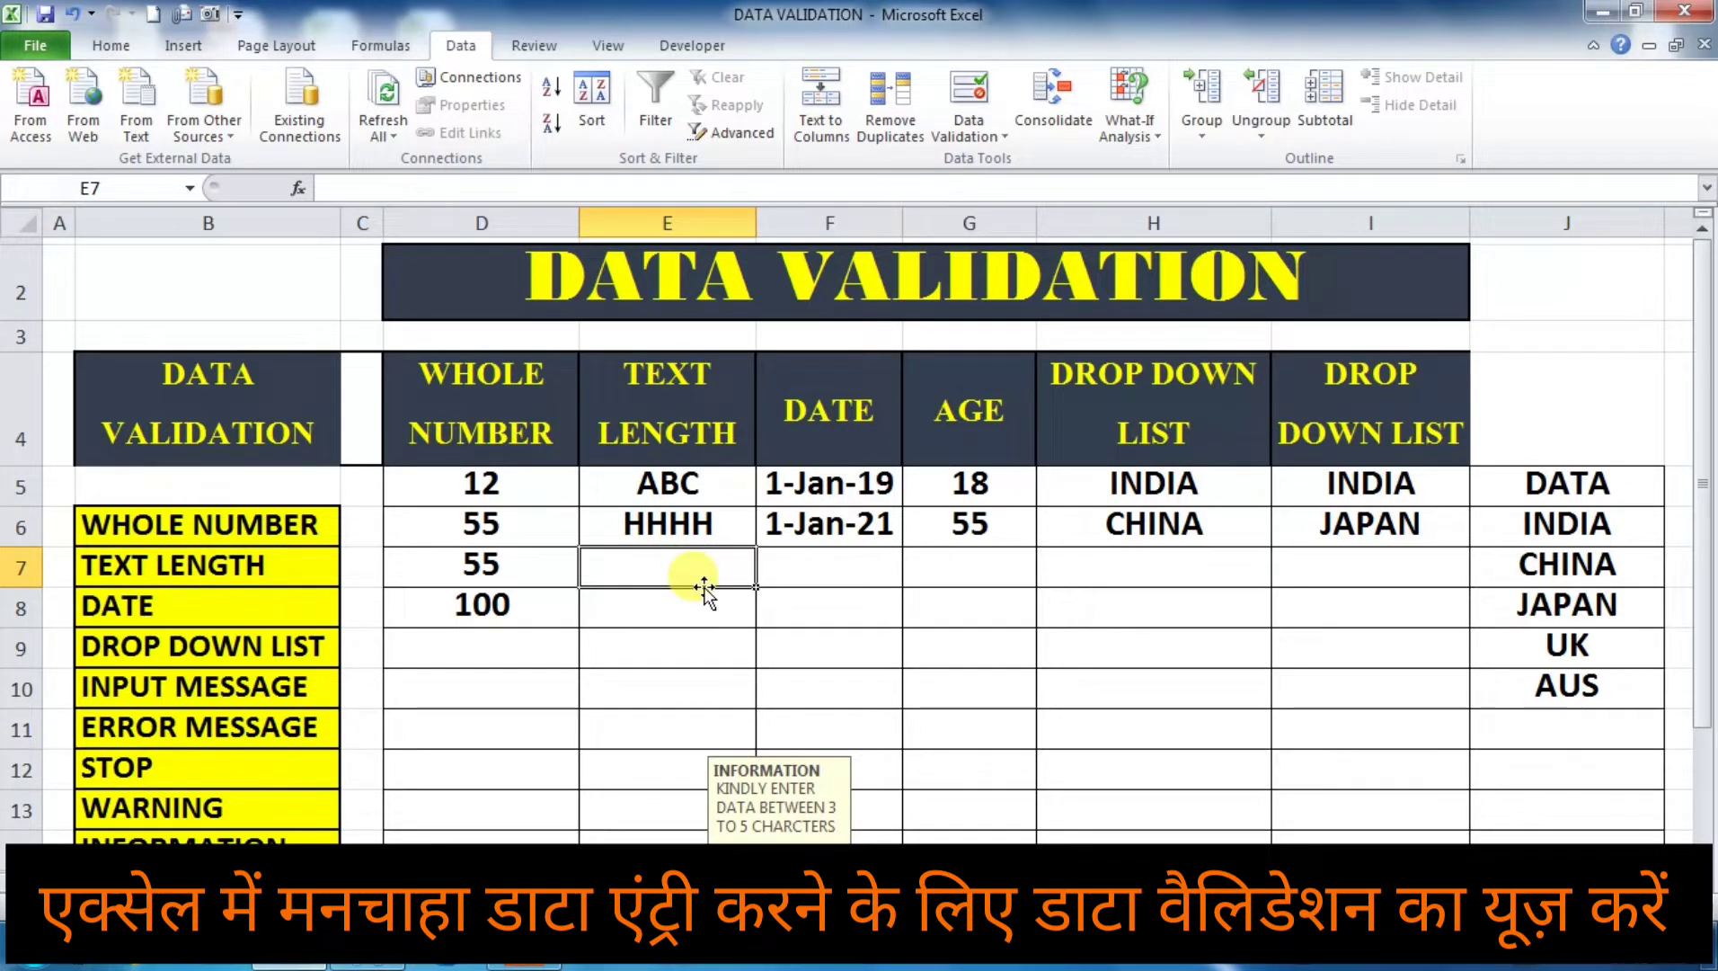
pyautogui.write('qwe')
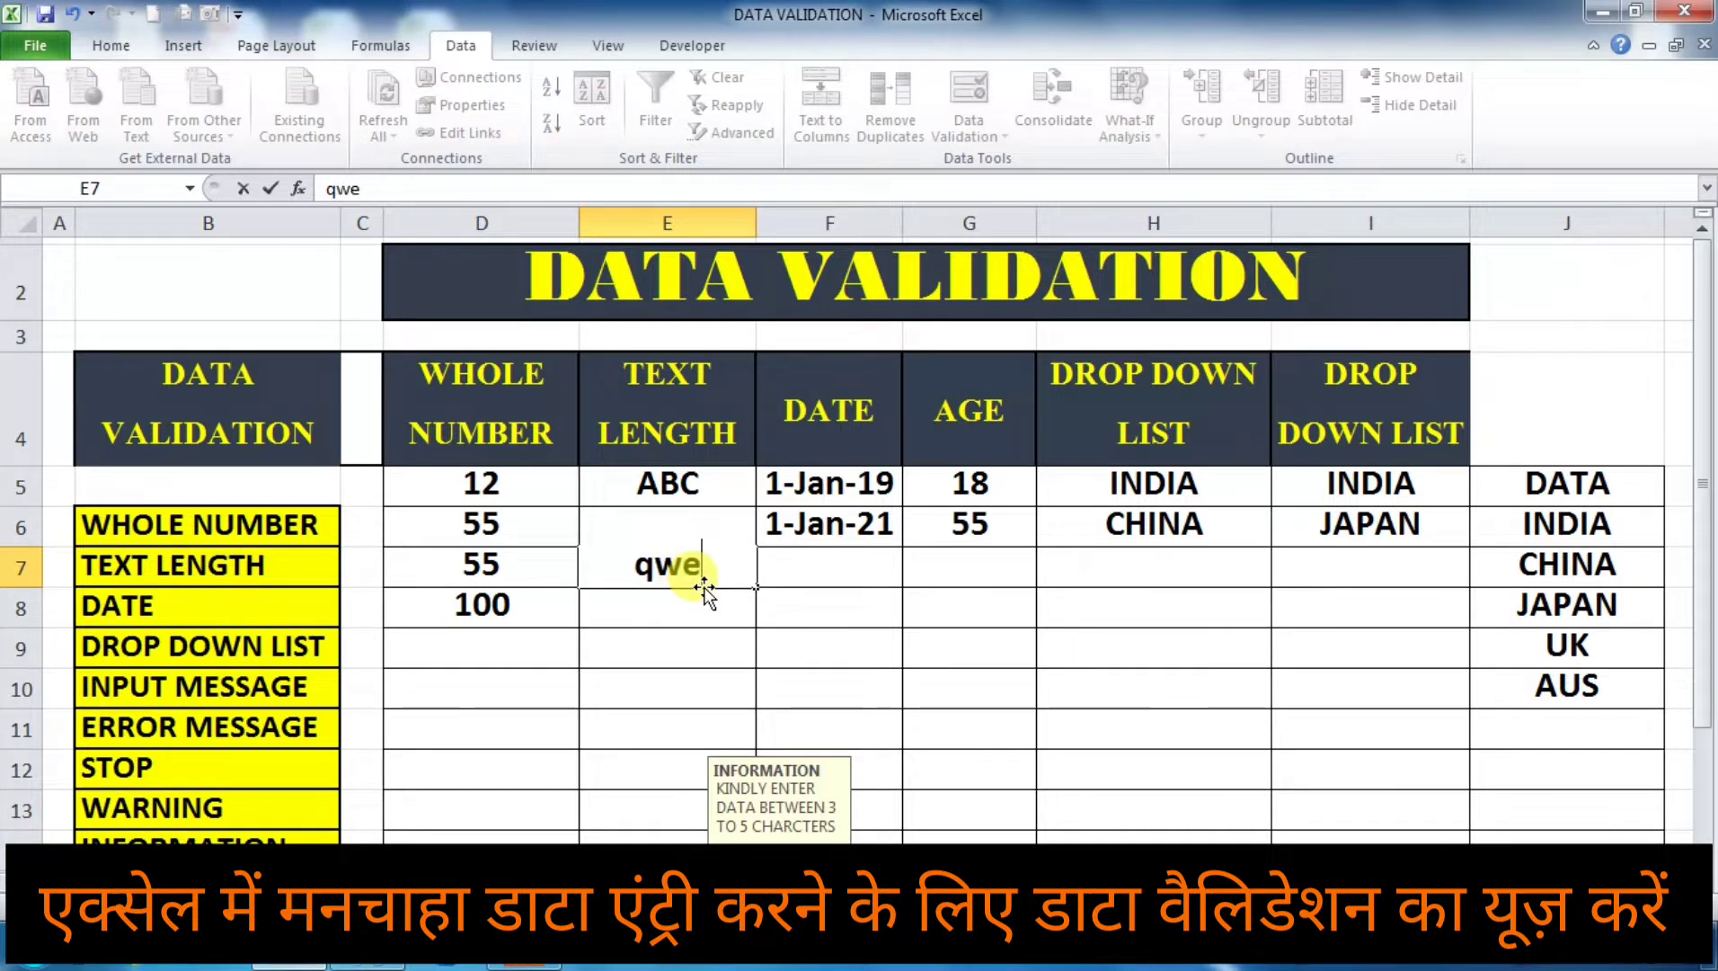
pyautogui.click(683, 675)
# Step: Try to enter qwerty in cell E8 to test the text-length rule, and cancel the entry
pyautogui.click(681, 622)
pyautogui.write('qwe')
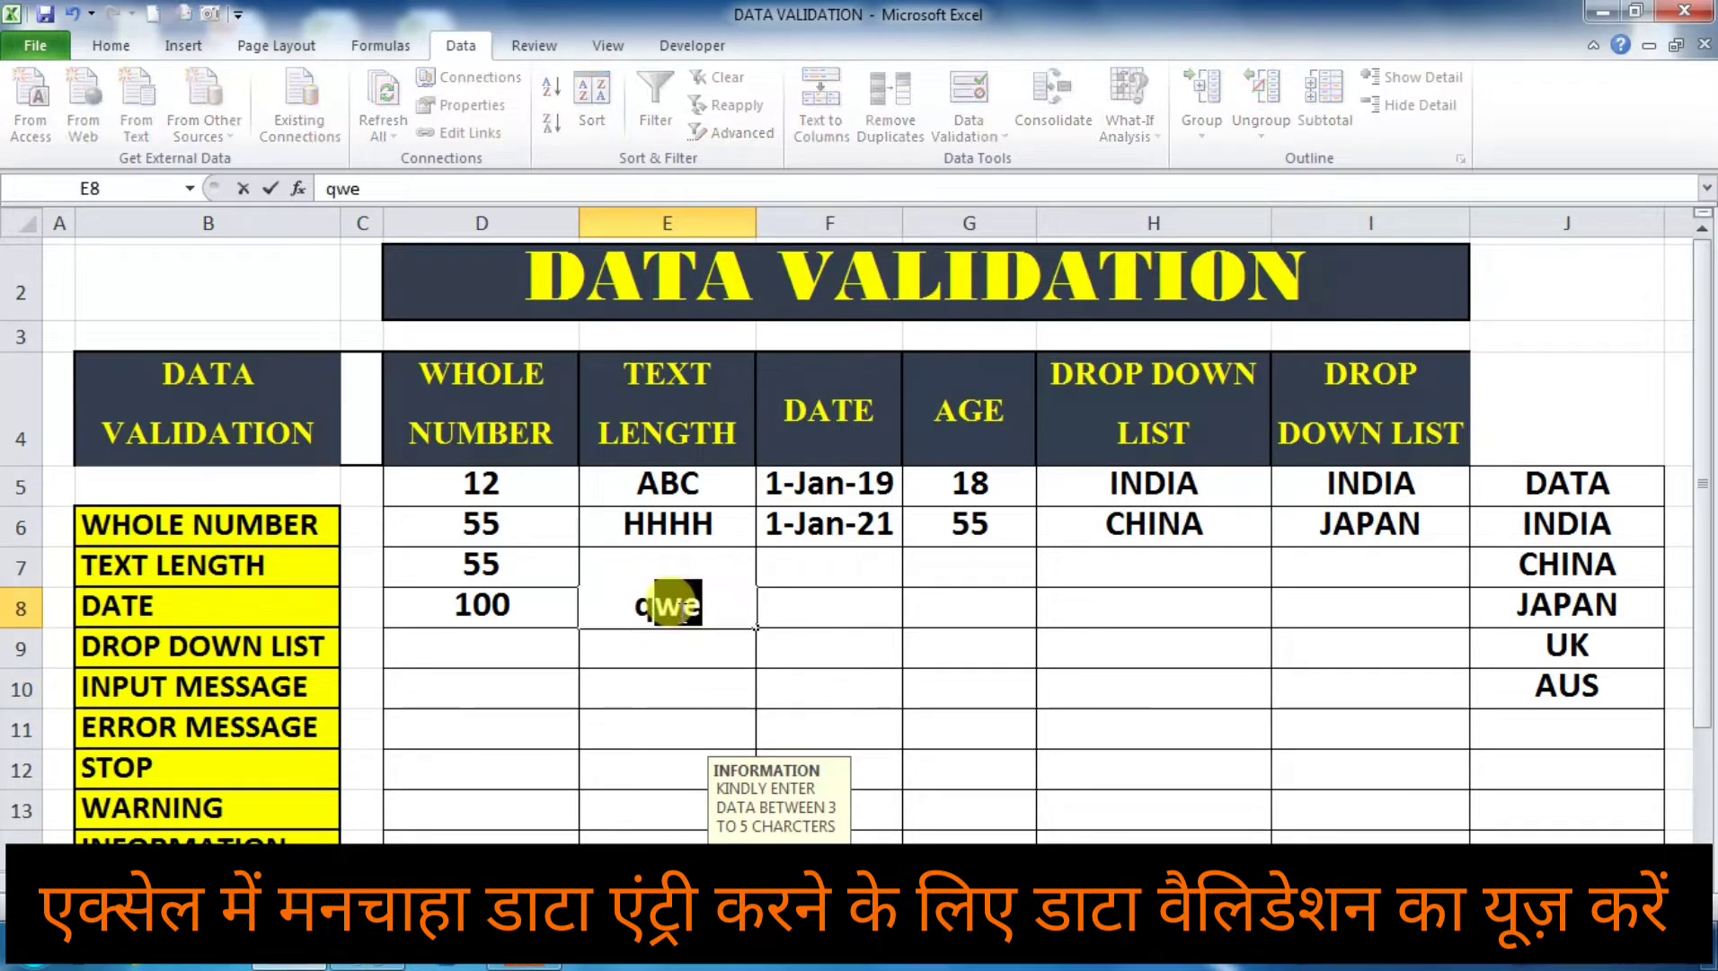
pyautogui.write('rty')
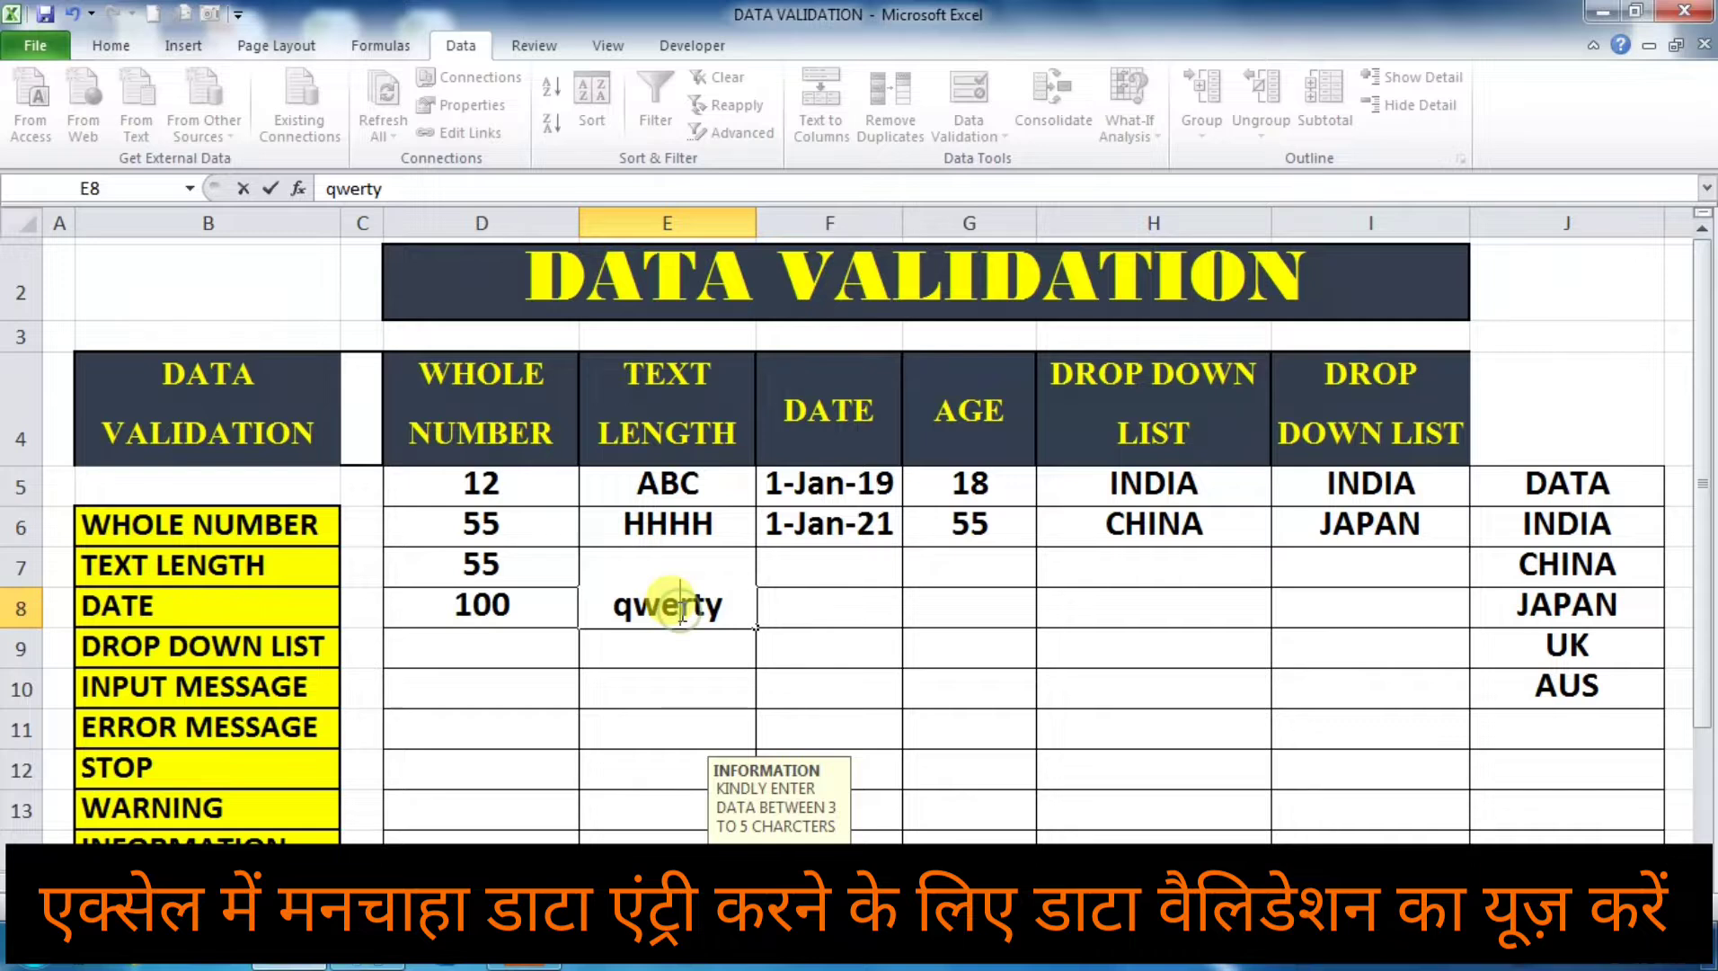
pyautogui.click(820, 663)
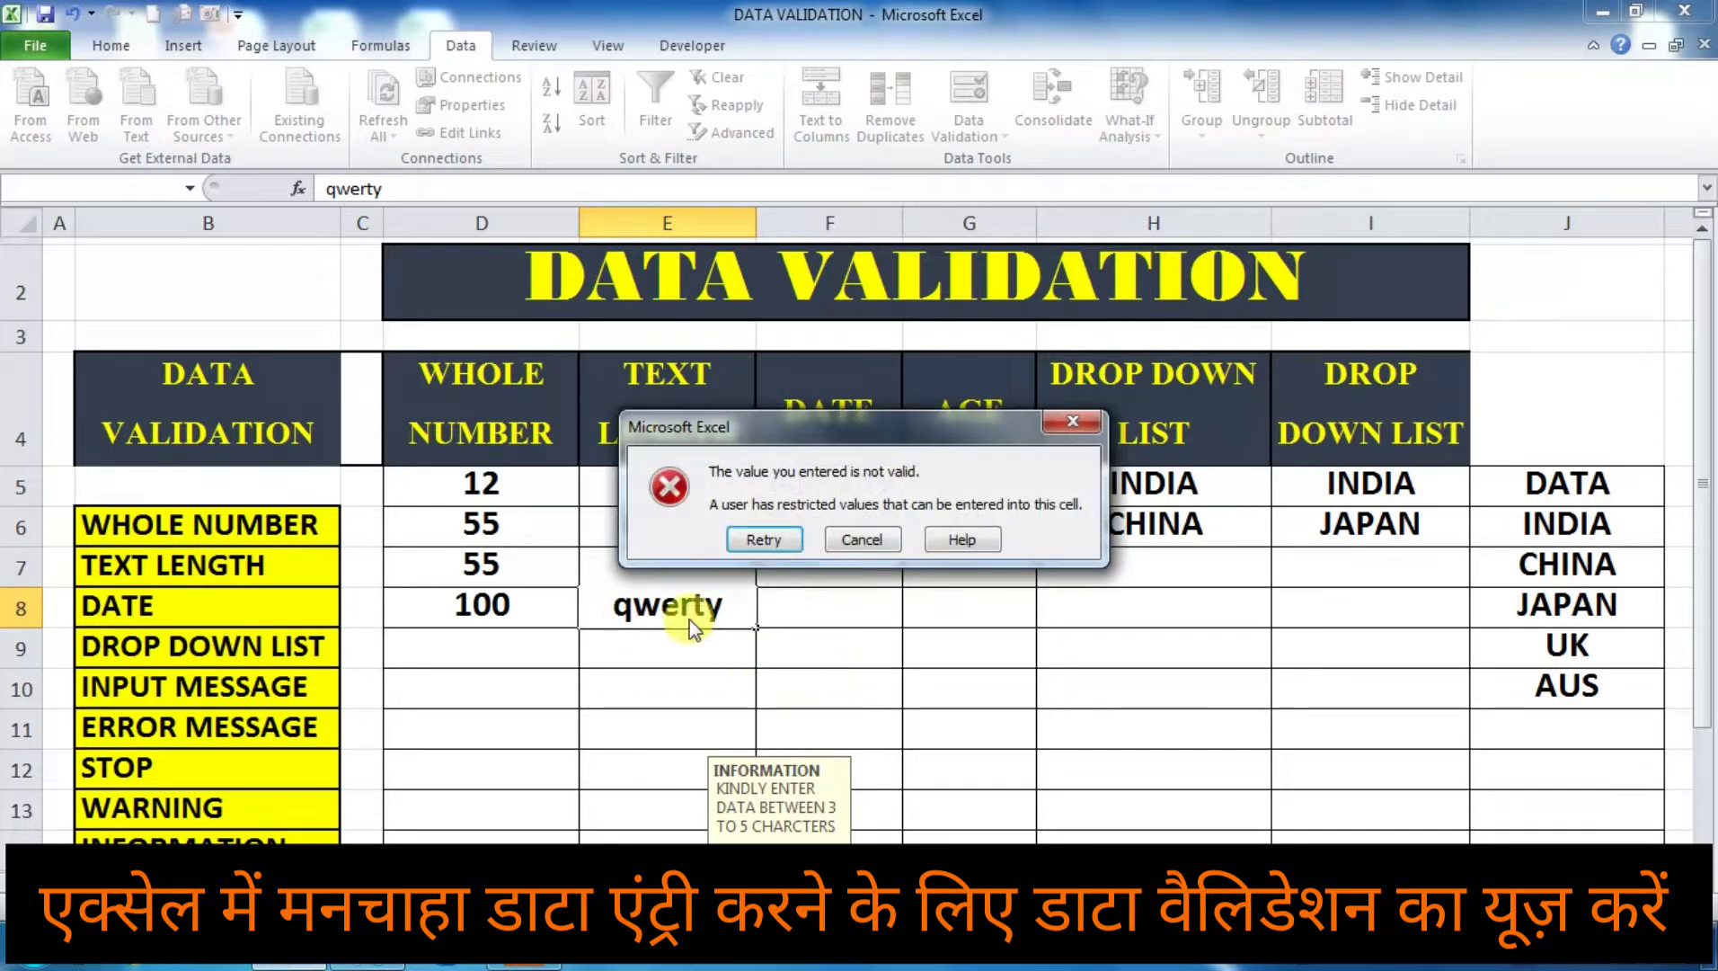
pyautogui.click(863, 539)
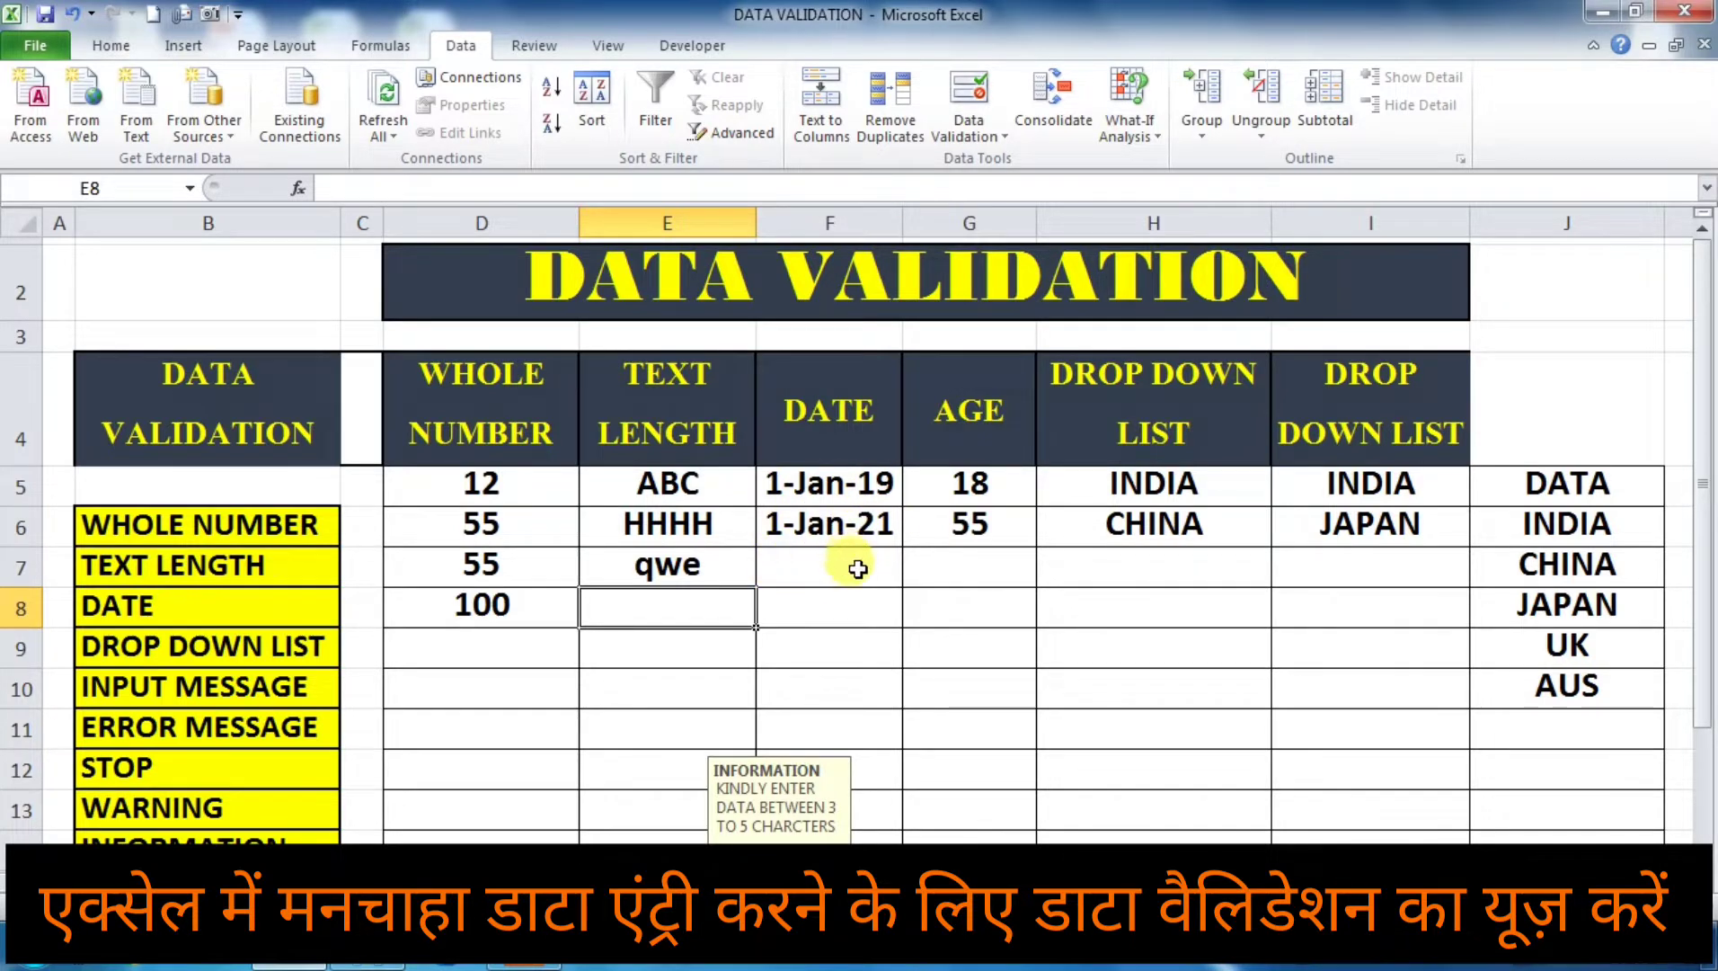
# Step: Copy the date from cell F6 into cell F8 of the DATE column
pyautogui.click(866, 604)
pyautogui.click(852, 529)
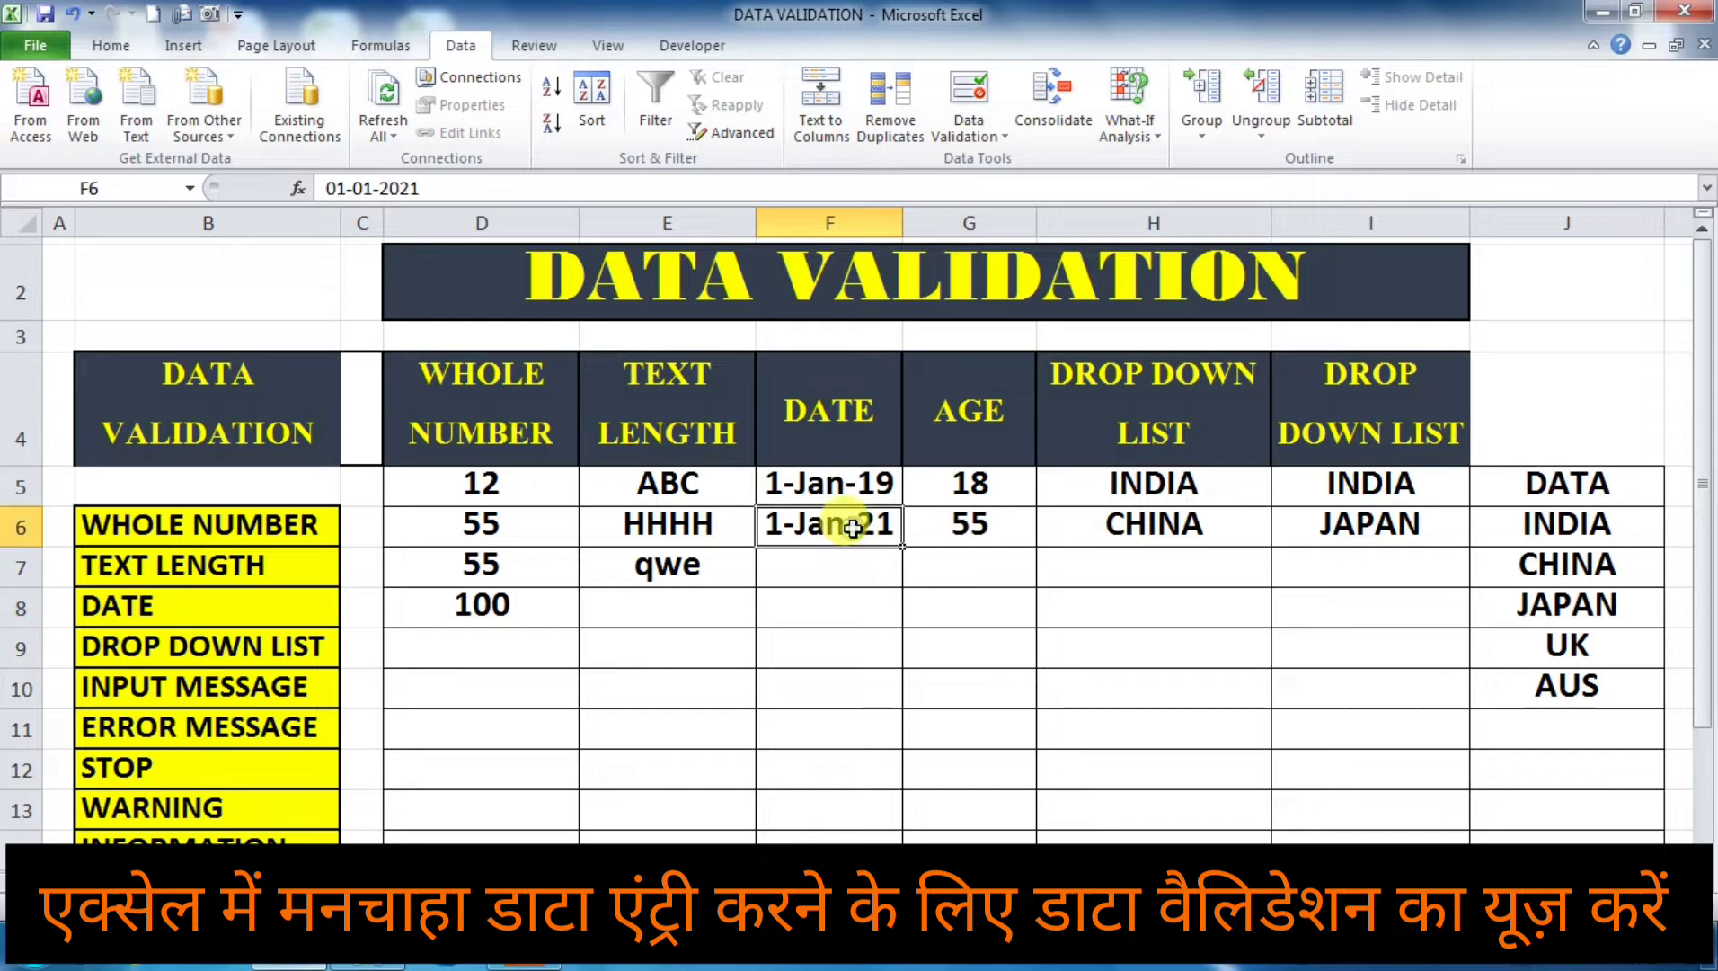
pyautogui.hotkey('ctrl', 'c')
pyautogui.click(853, 606)
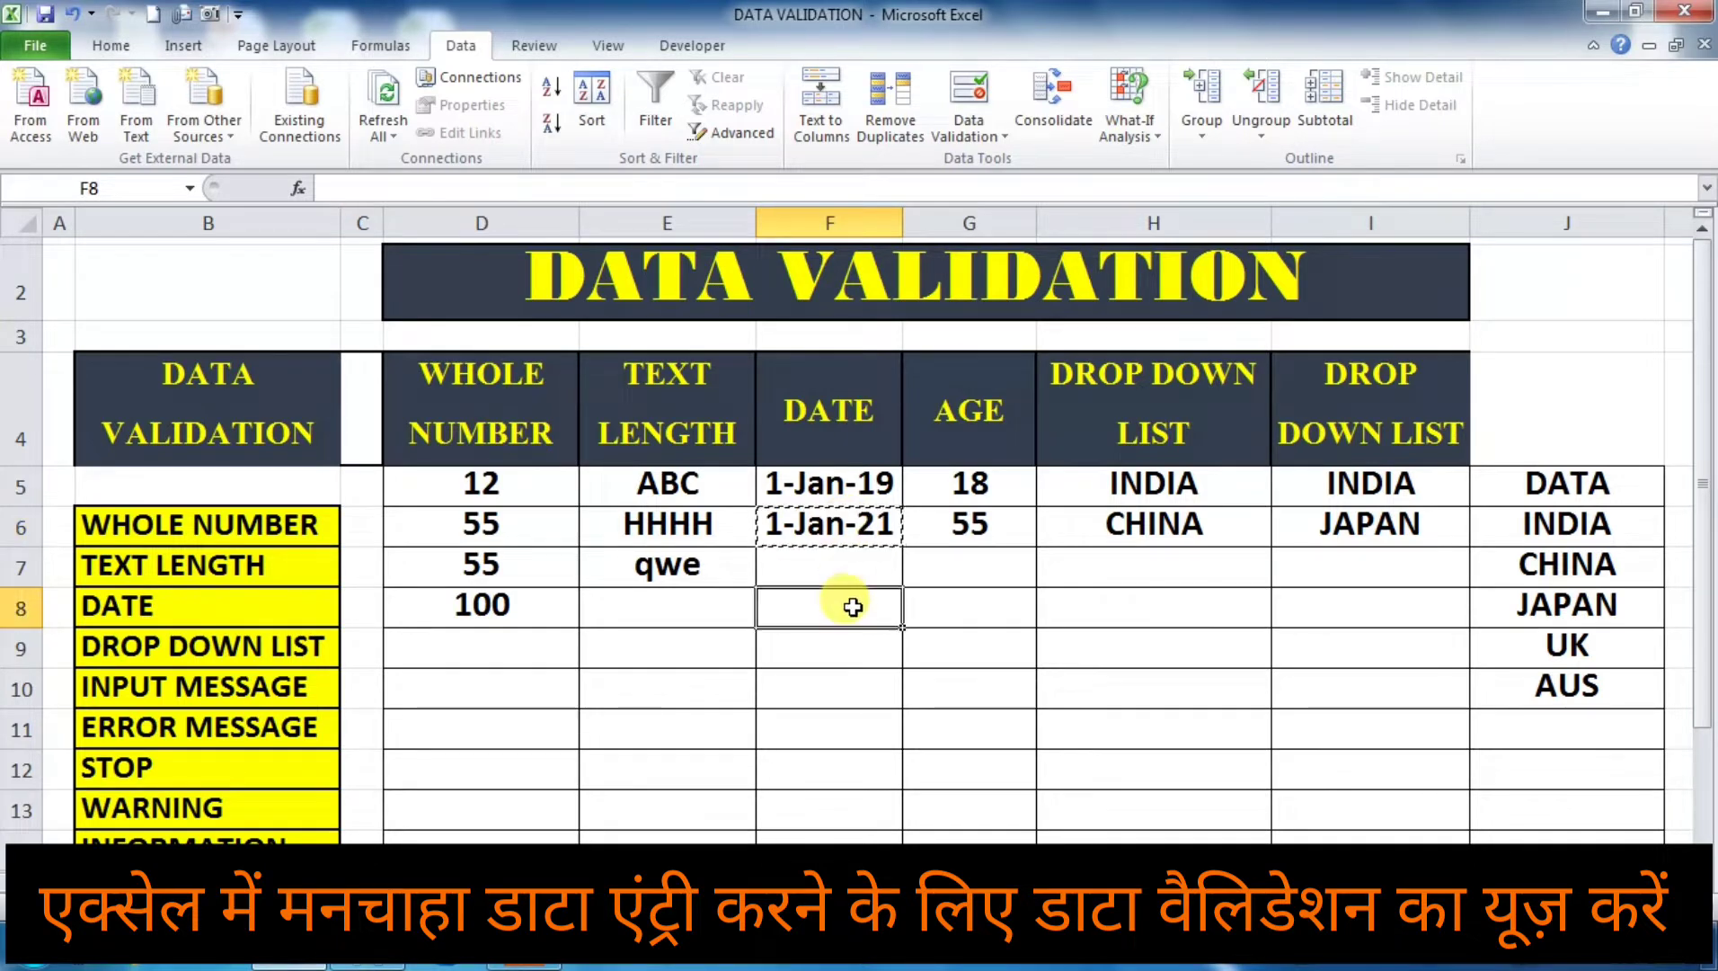
pyautogui.press('Return')
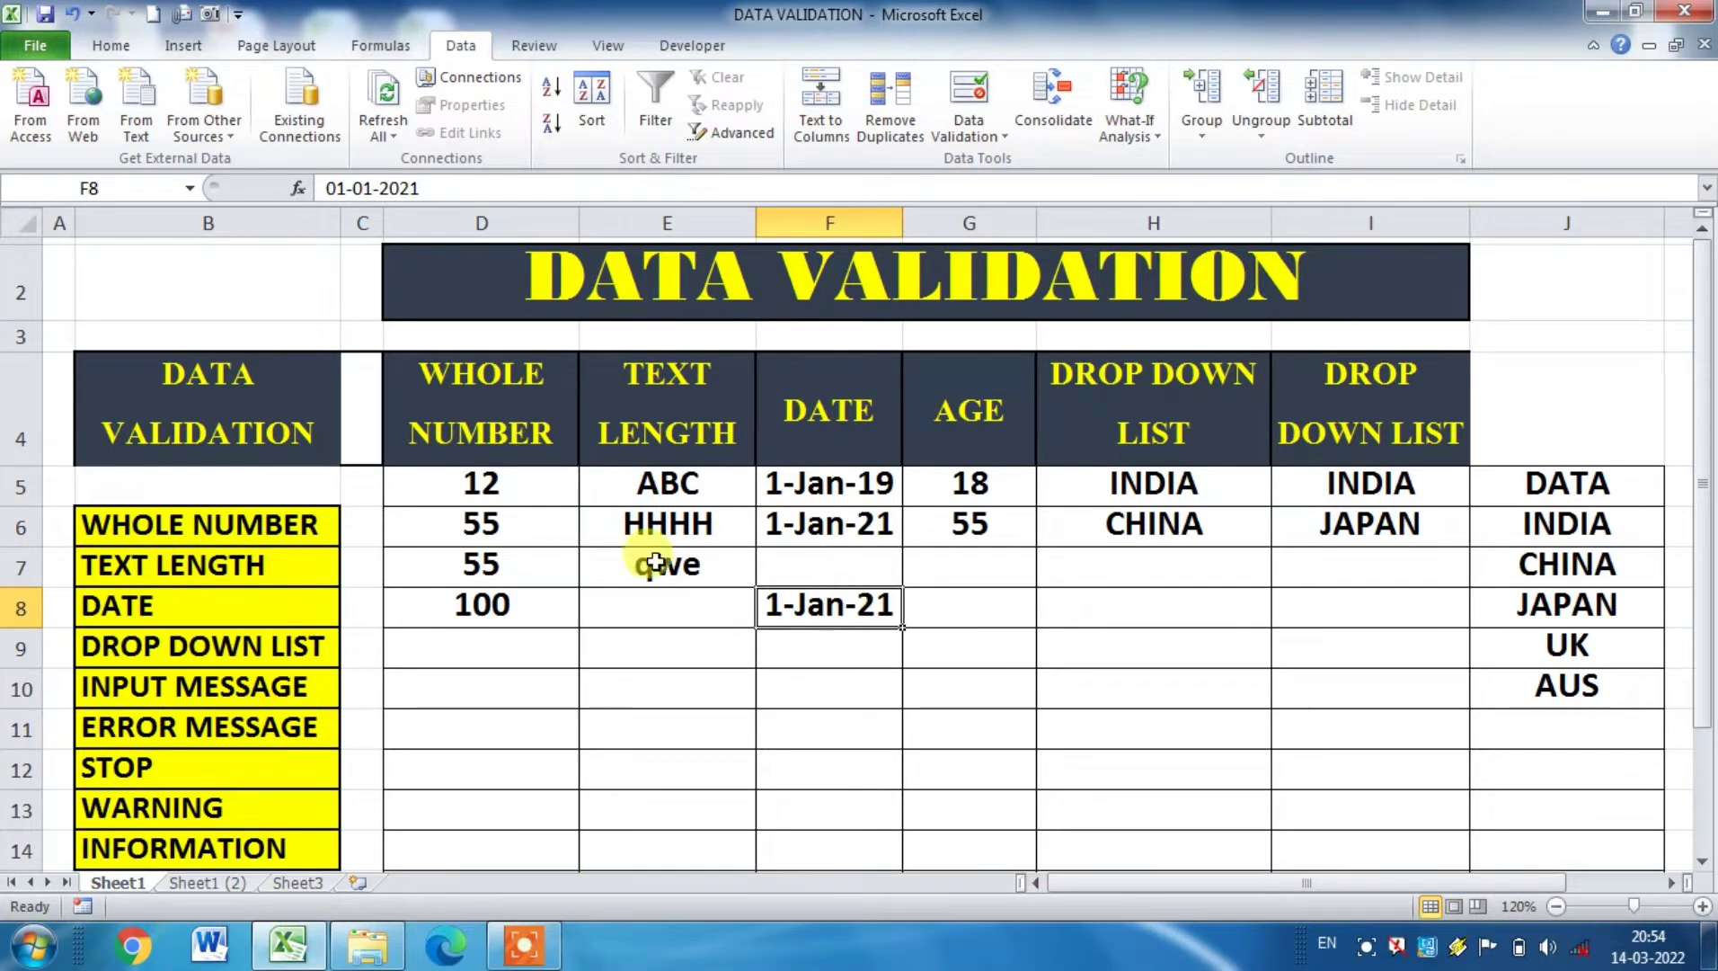
# Step: Change the date in cell F8 to 01-05-2020 and widen column F to fit its contents
pyautogui.click(371, 188)
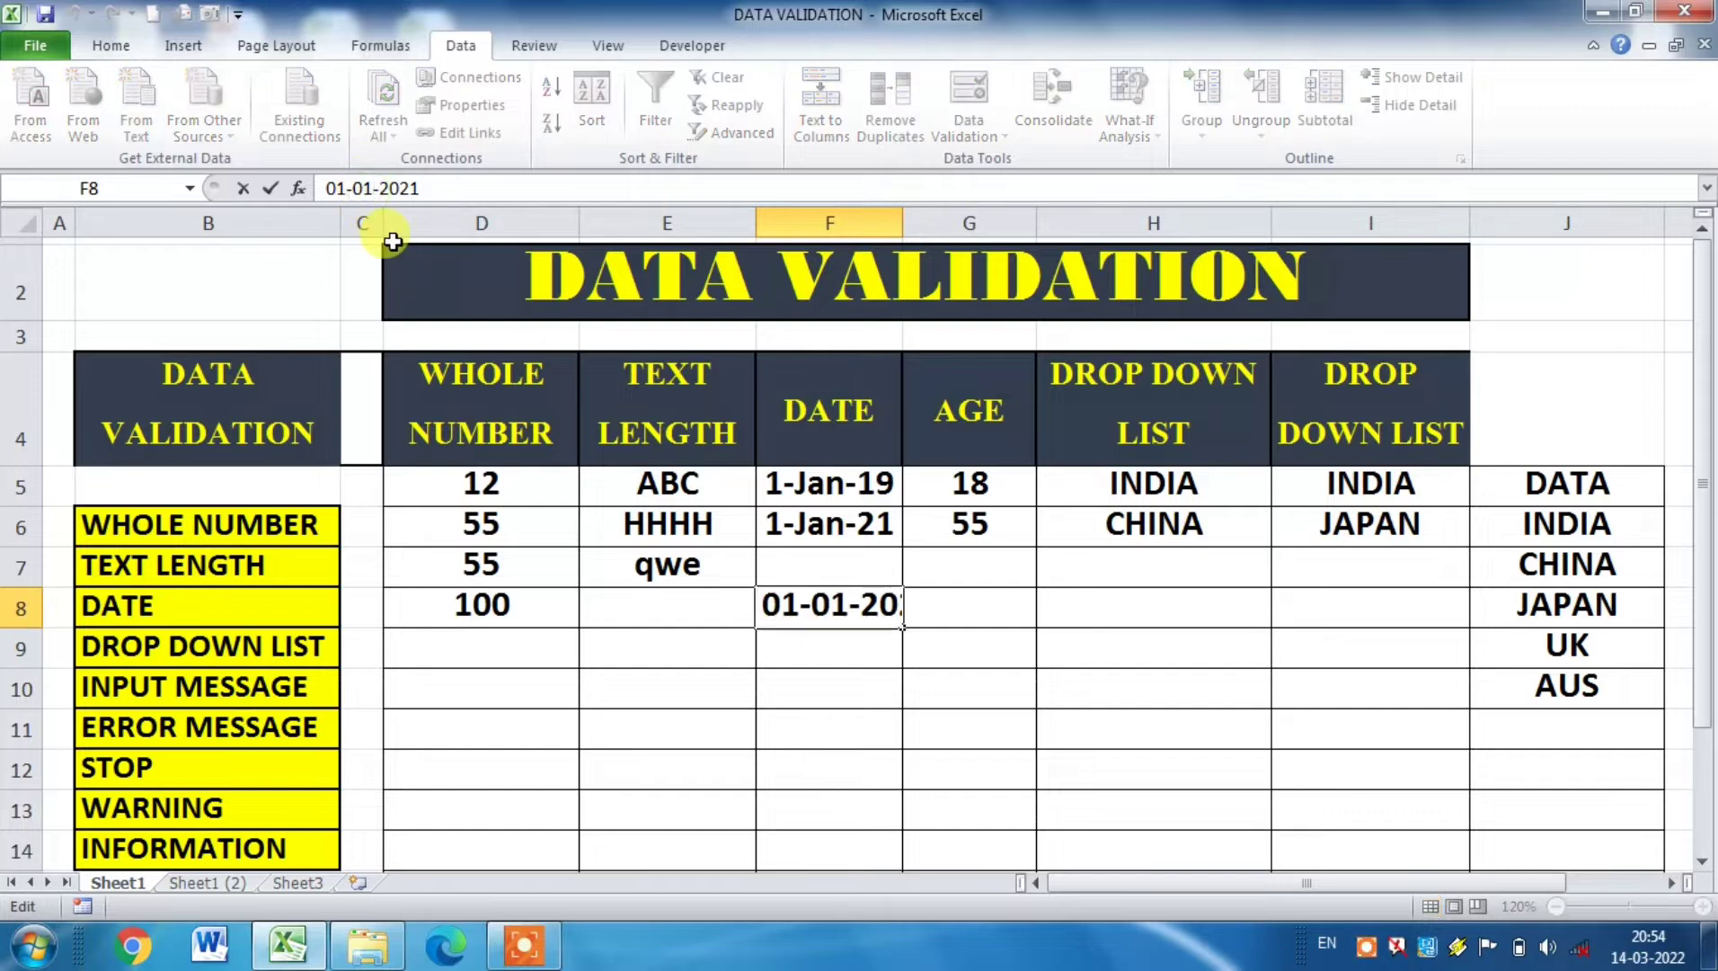
pyautogui.press('BackSpace')
pyautogui.write('2')
pyautogui.press('BackSpace')
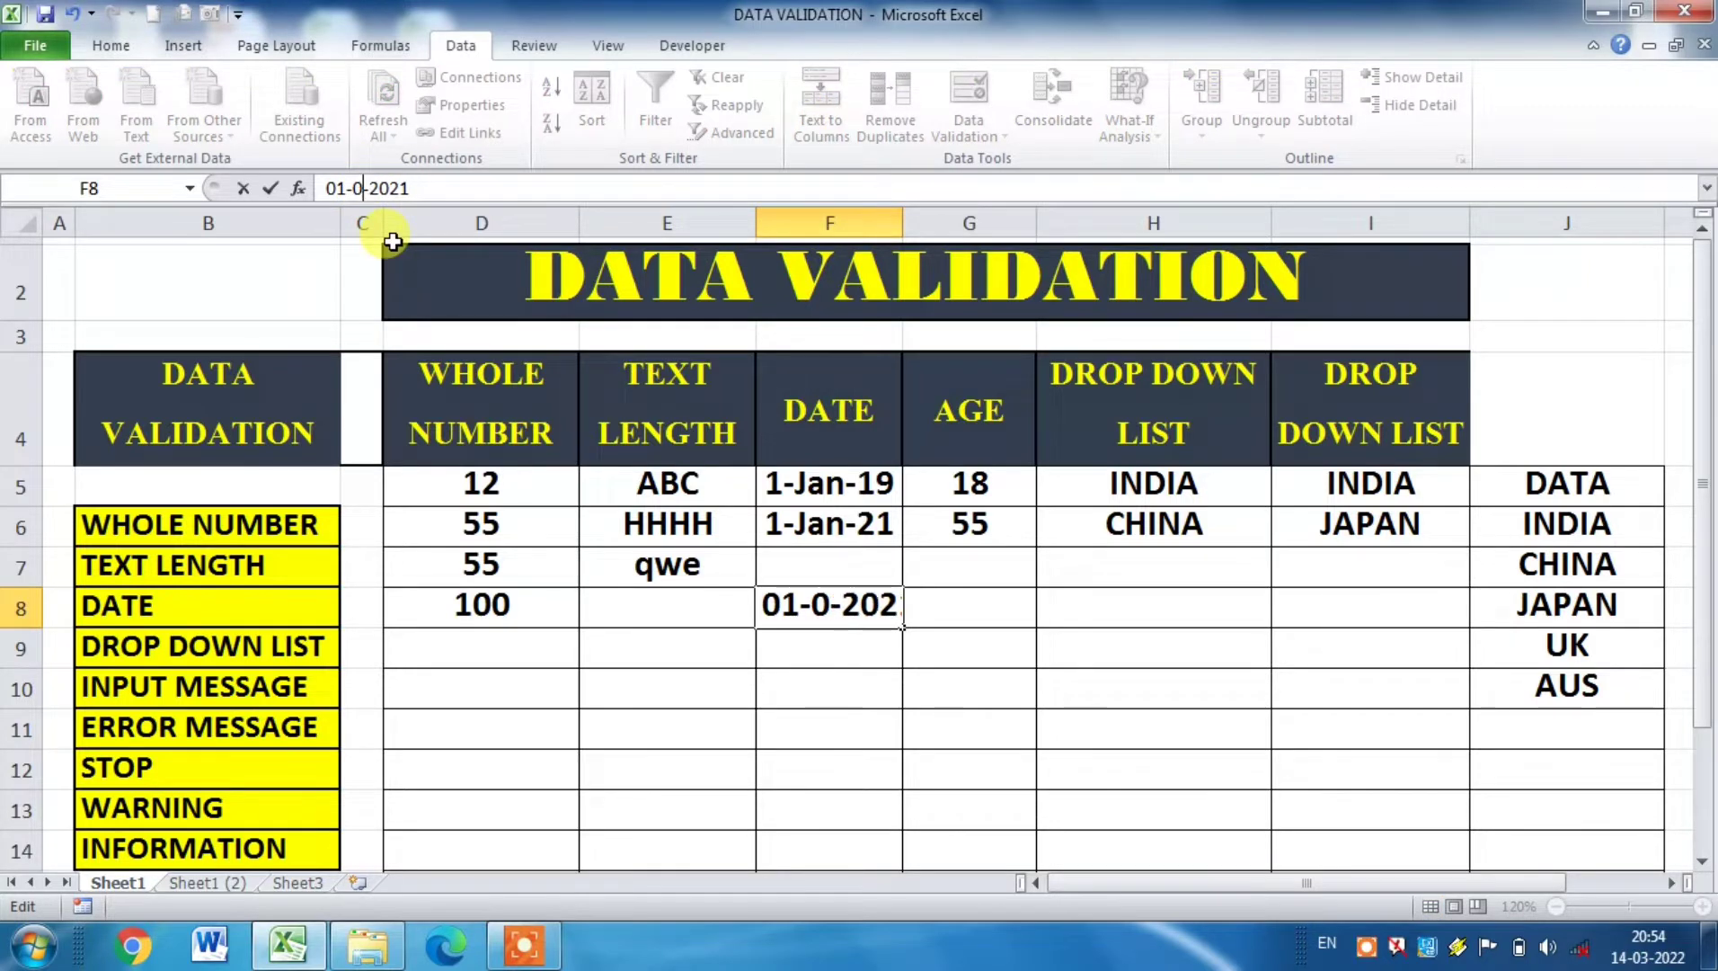
pyautogui.write('5')
pyautogui.click(438, 188)
pyautogui.press('BackSpace')
pyautogui.write('0')
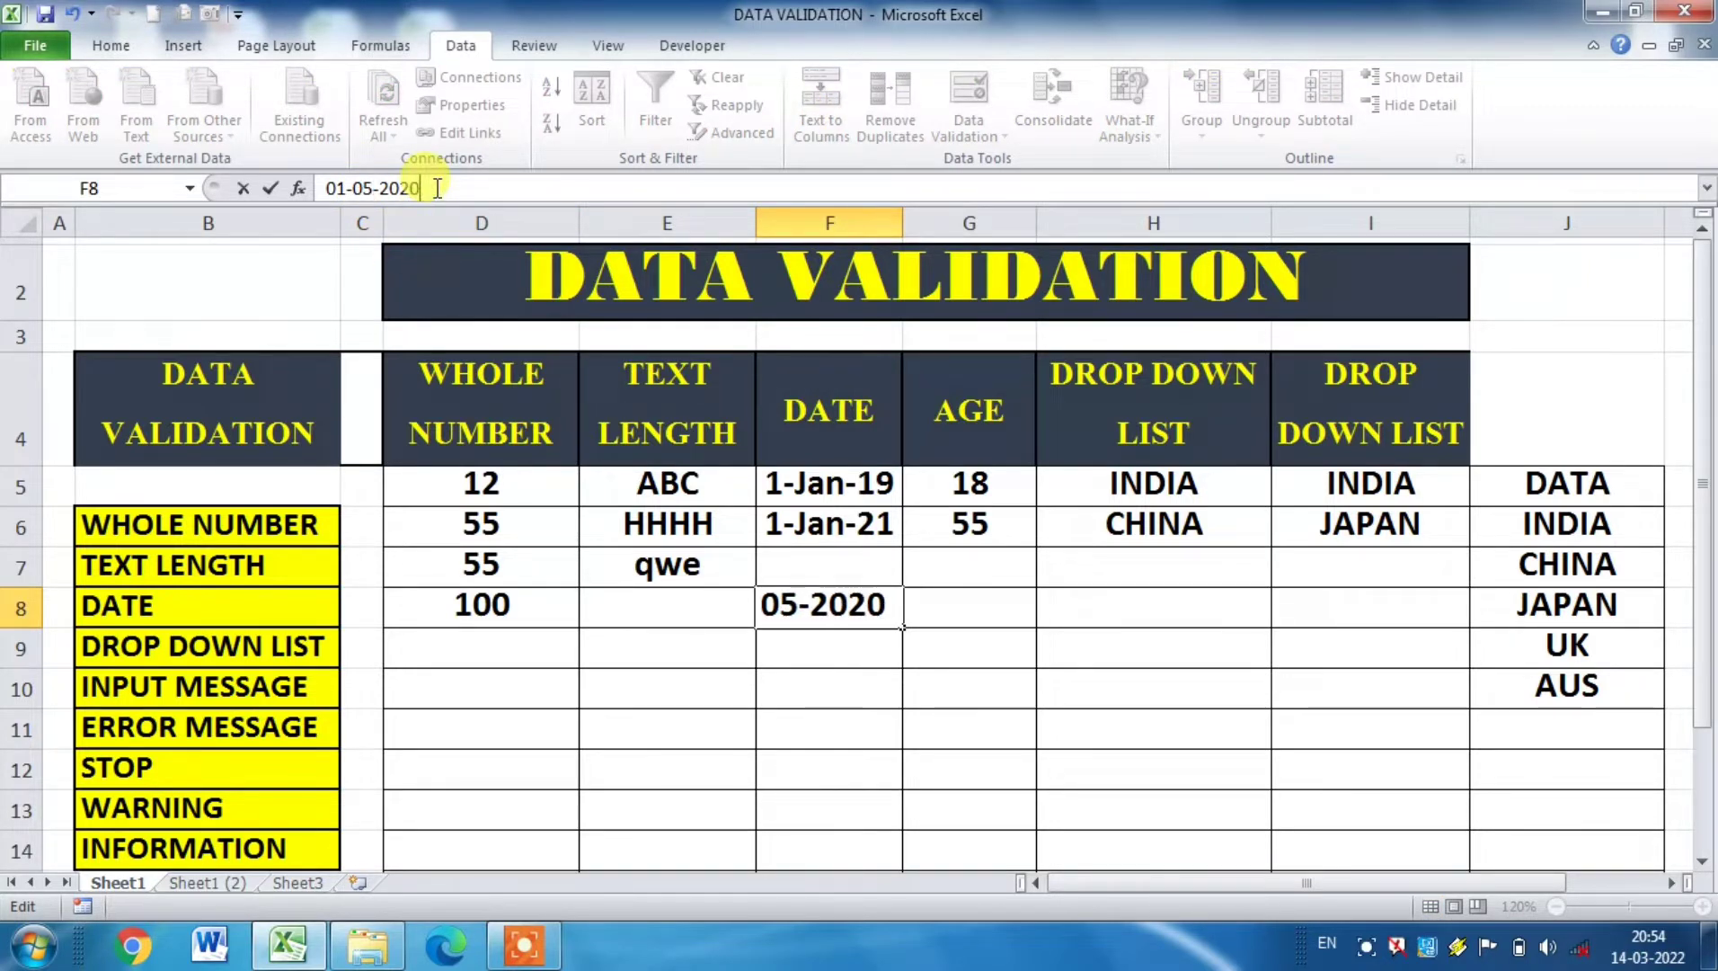
pyautogui.press('Return')
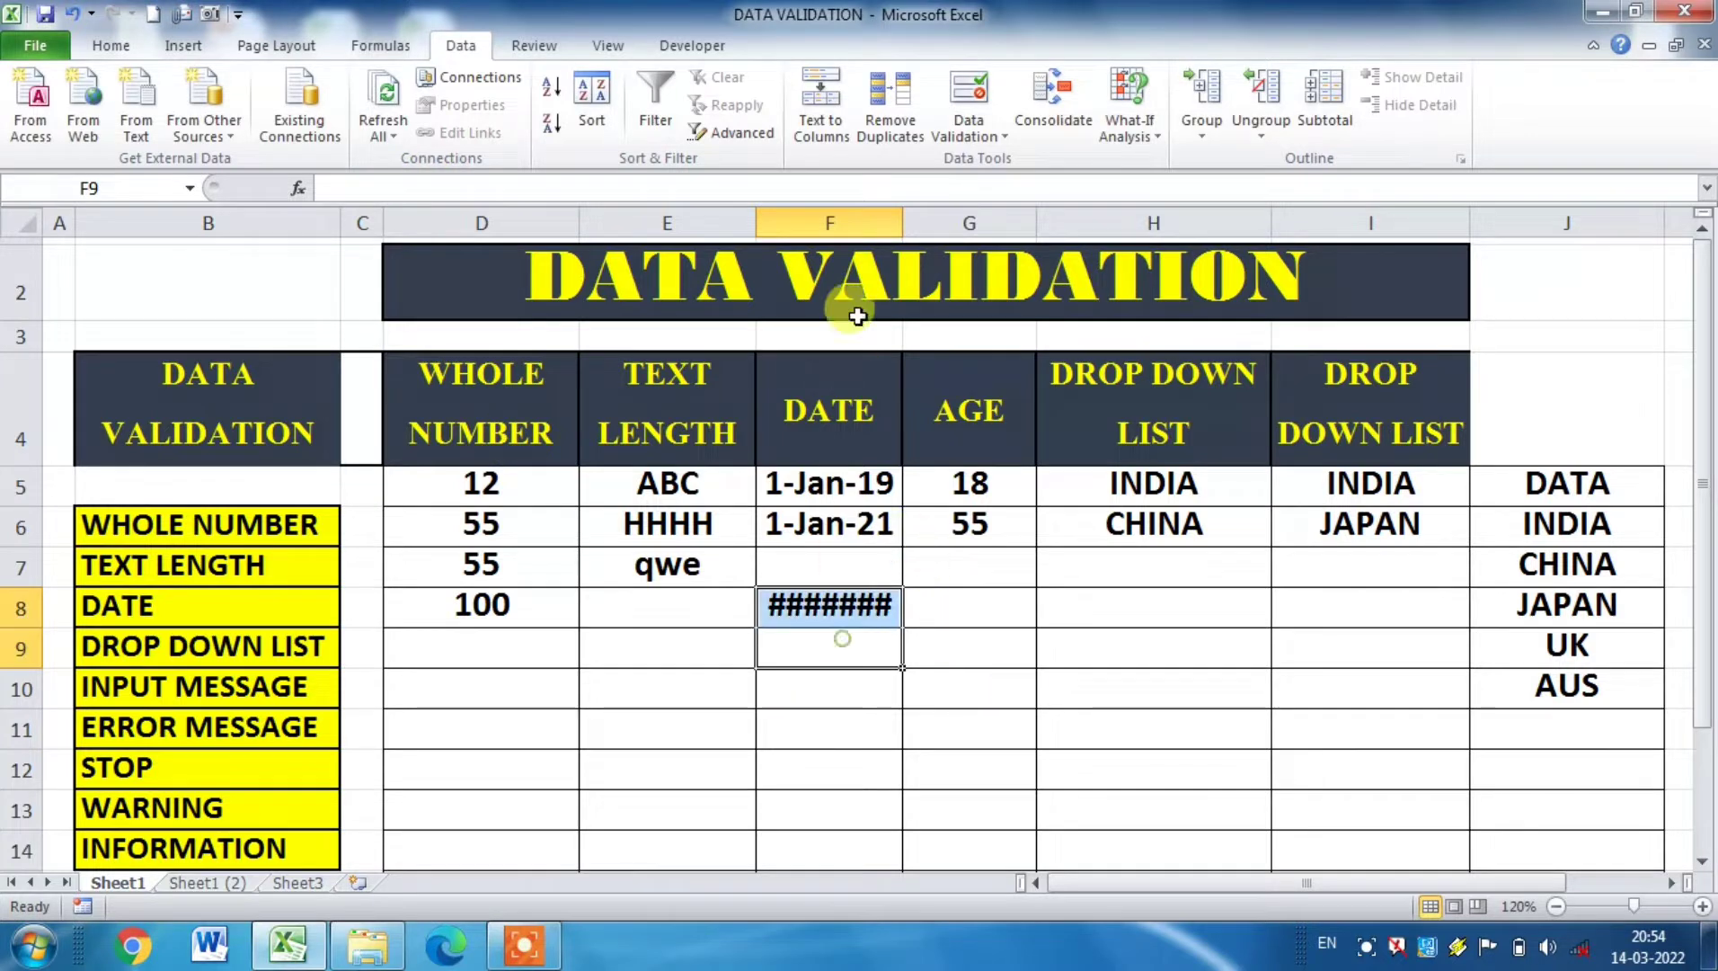
pyautogui.doubleClick(902, 222)
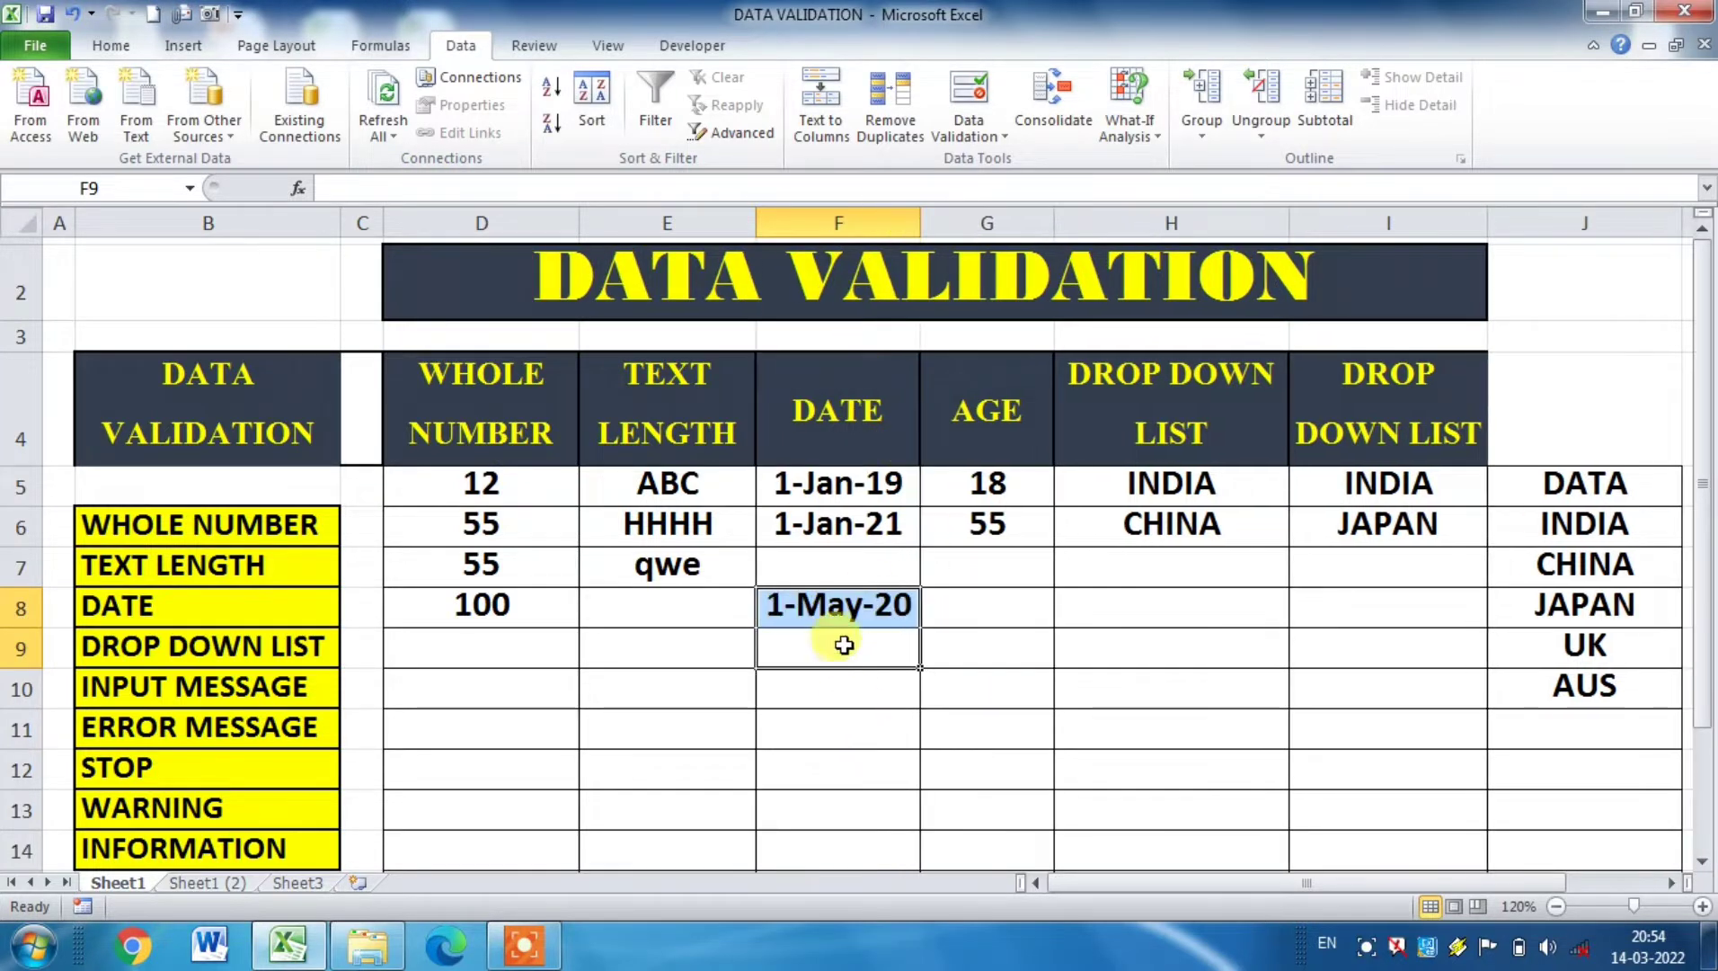
# Step: Copy the date from cell F8 into cell F9 directly below it
pyautogui.click(838, 683)
pyautogui.click(833, 600)
pyautogui.hotkey('ctrl', 'c')
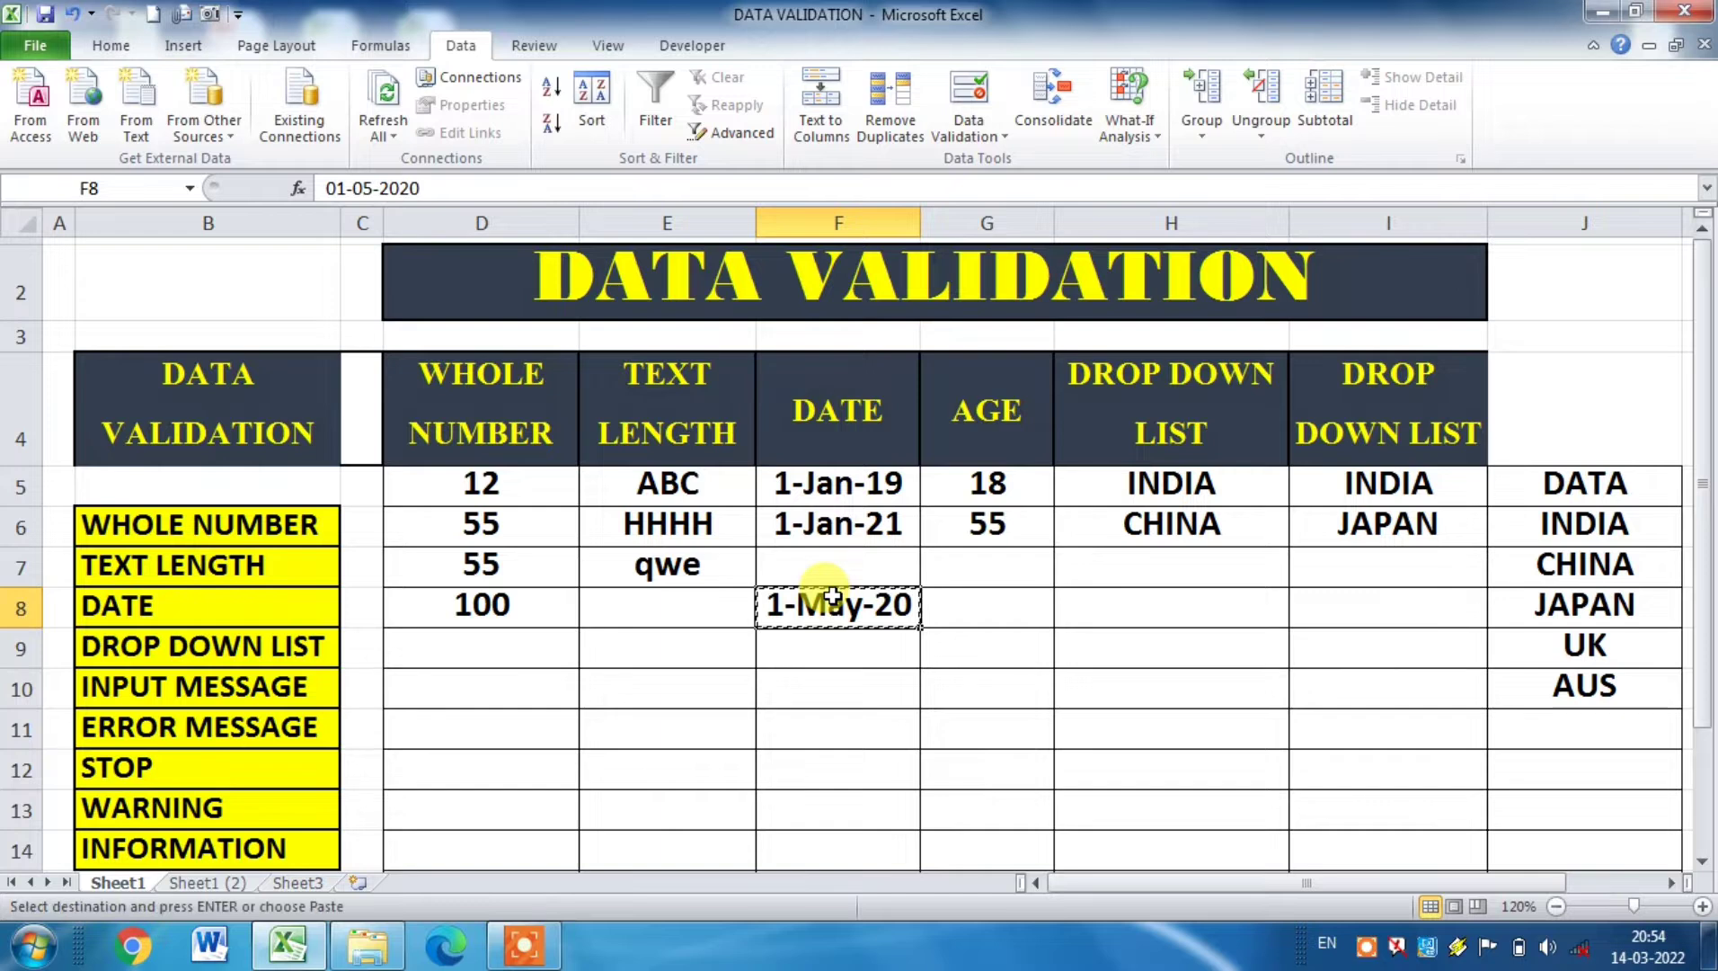
pyautogui.press('Down')
pyautogui.press('Return')
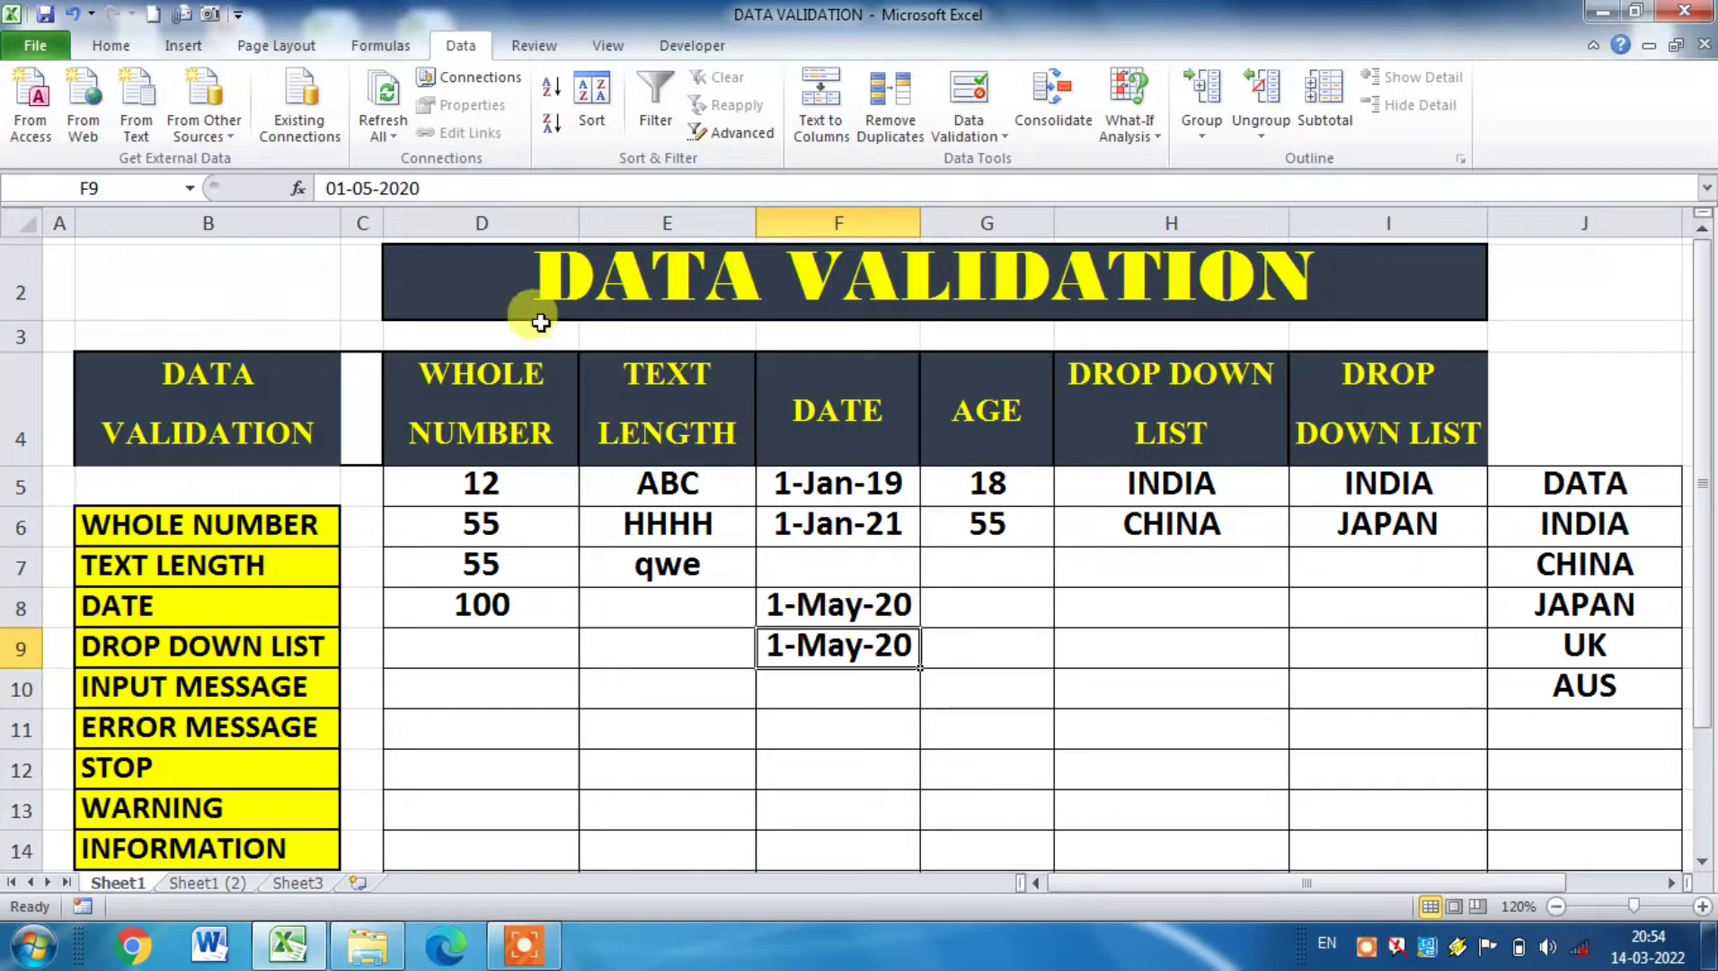
# Step: Try to change the date in cell F9 to 01-05-2022, and cancel the entry
pyautogui.click(442, 186)
pyautogui.press('BackSpace')
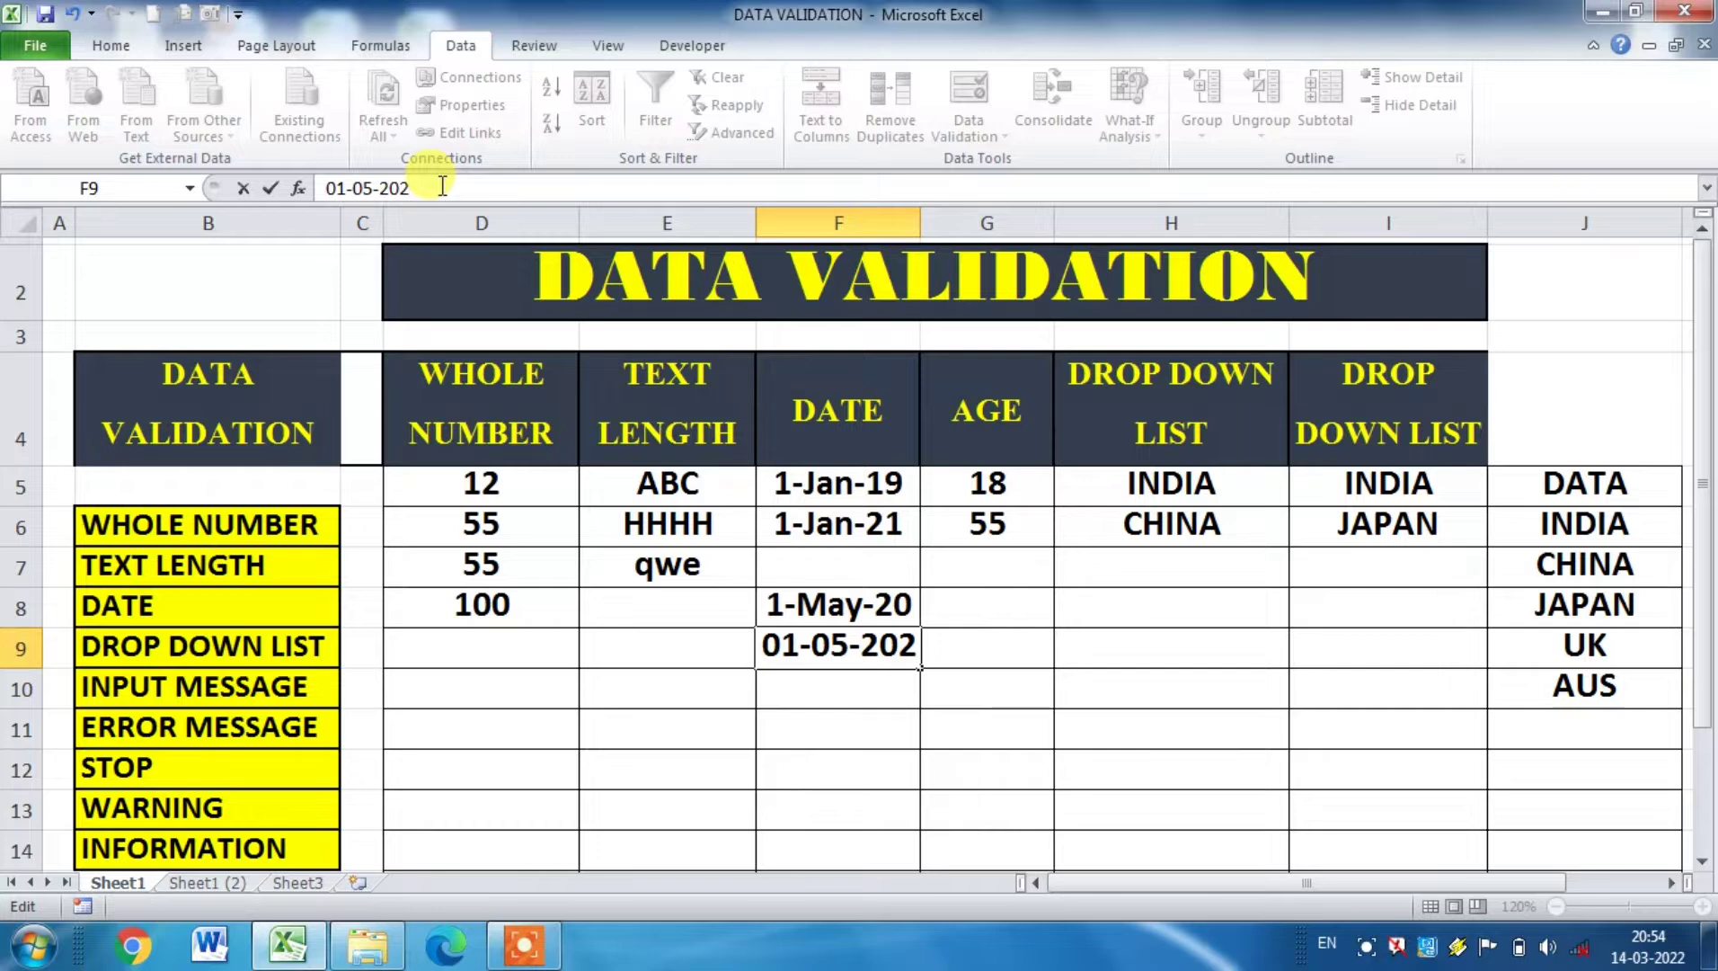
pyautogui.write('2')
pyautogui.press('Return')
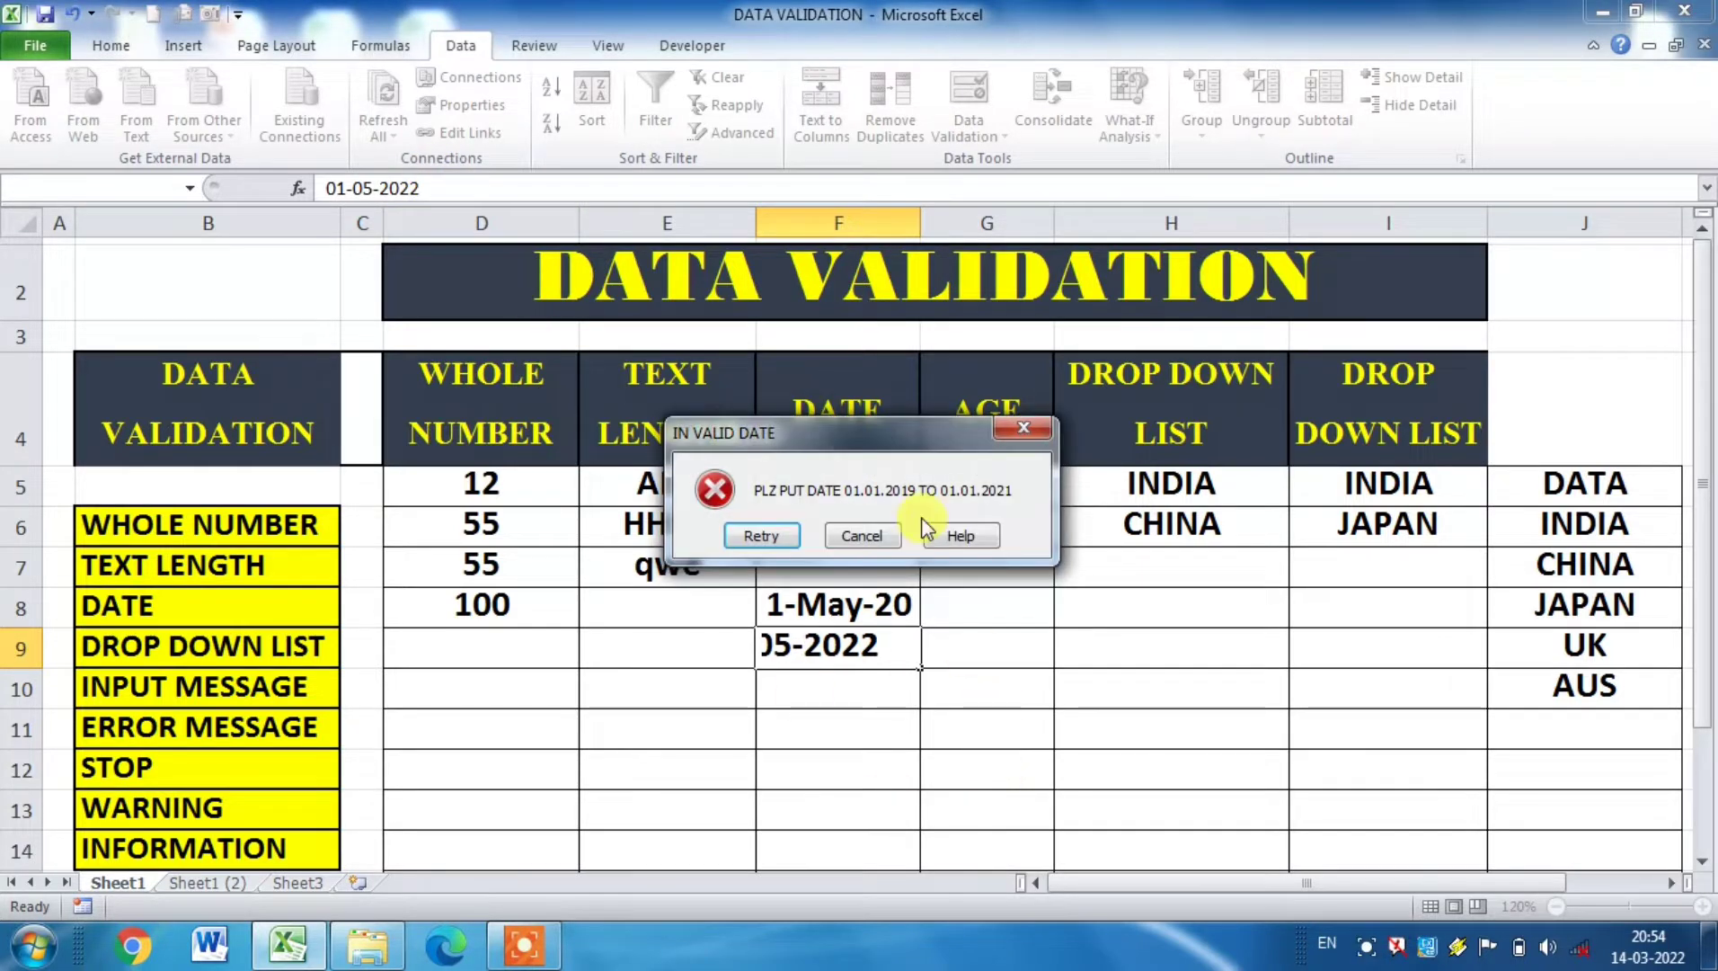
pyautogui.click(867, 536)
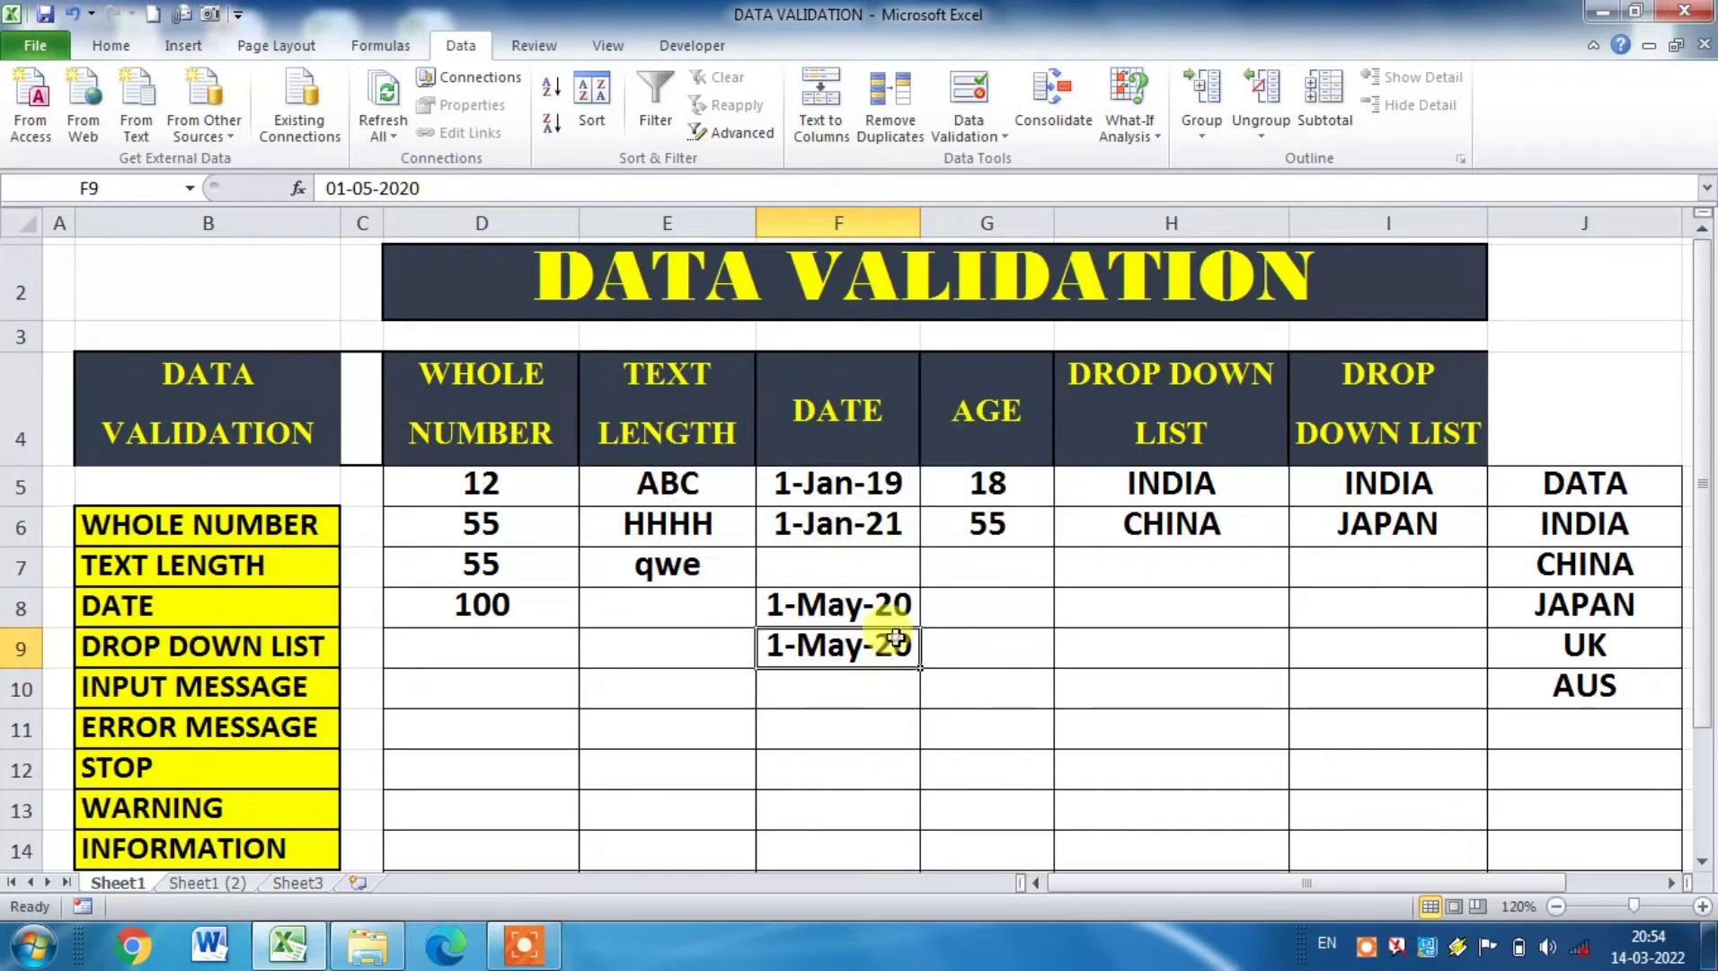
# Step: Try to change the date in cell F9 to 01-05-2018, and cancel the entry
pyautogui.click(448, 177)
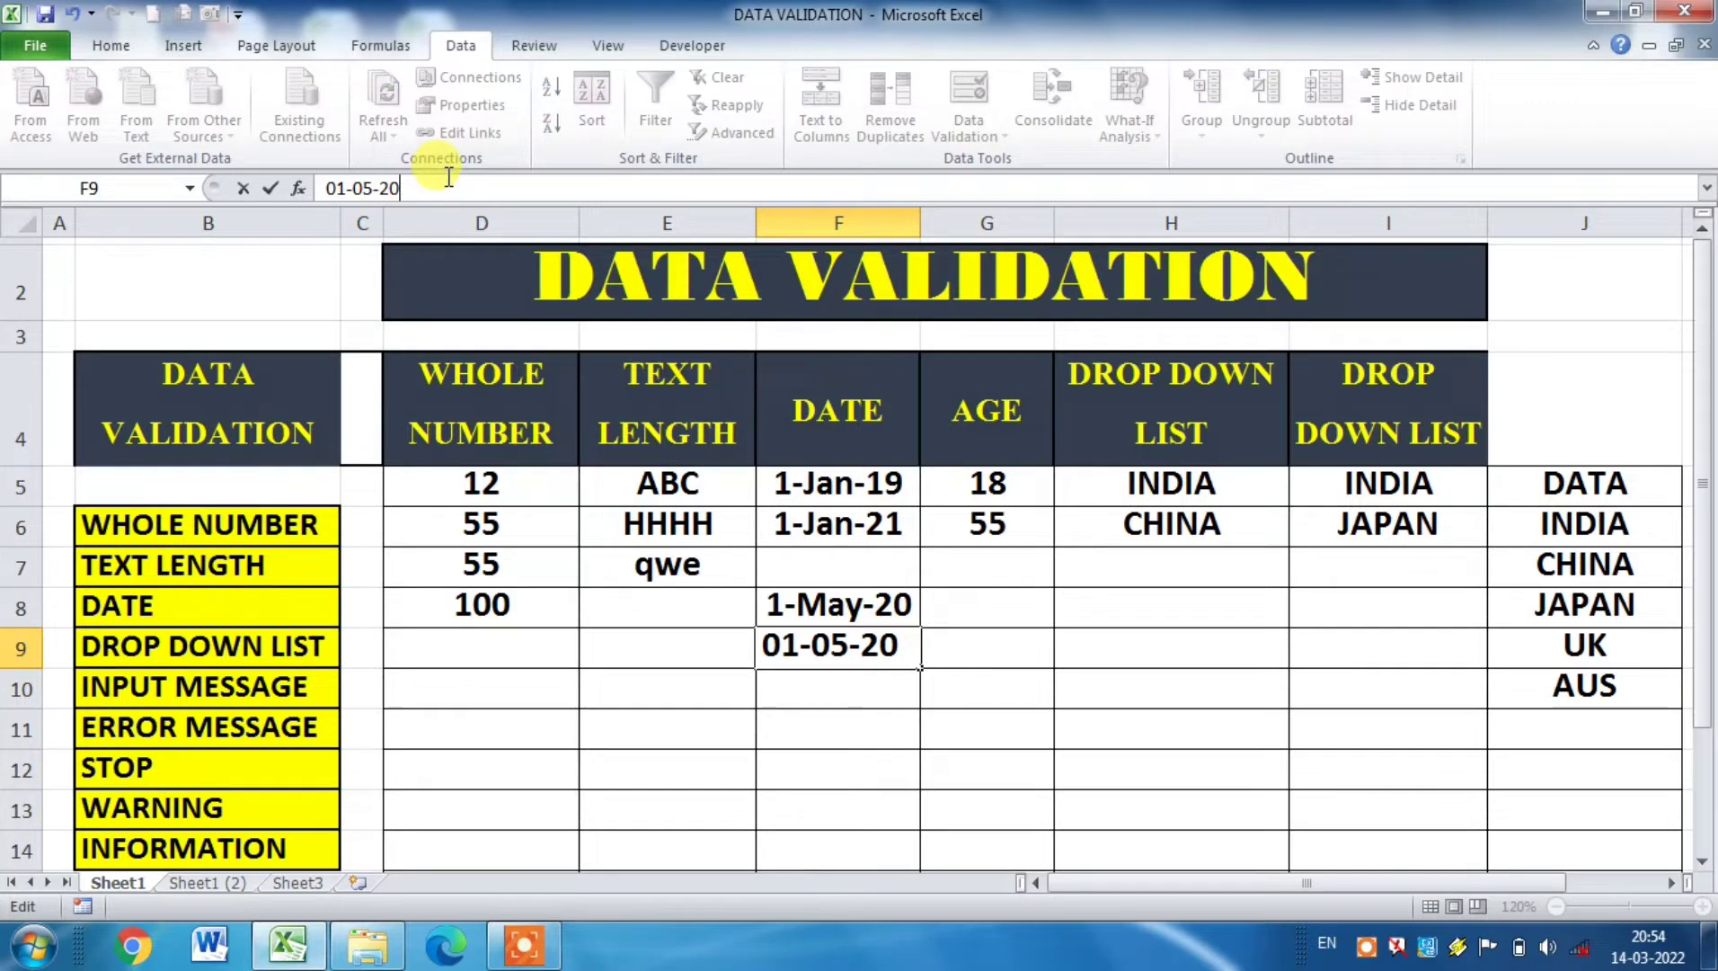
pyautogui.write('18')
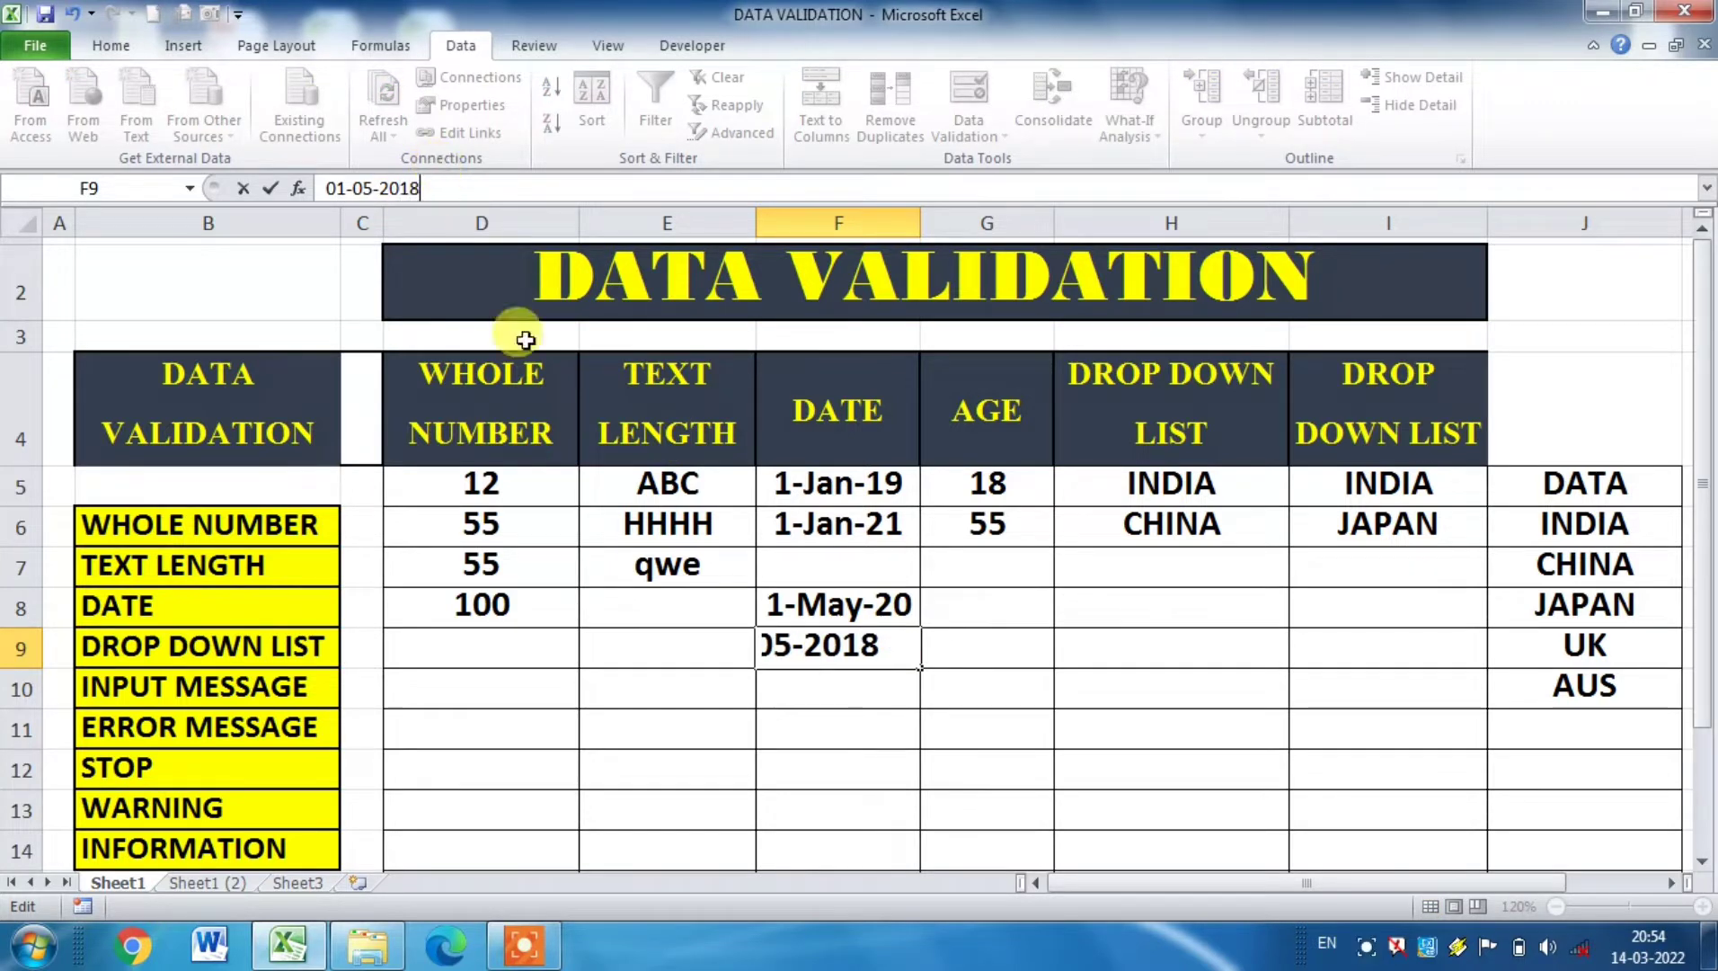
pyautogui.press('Return')
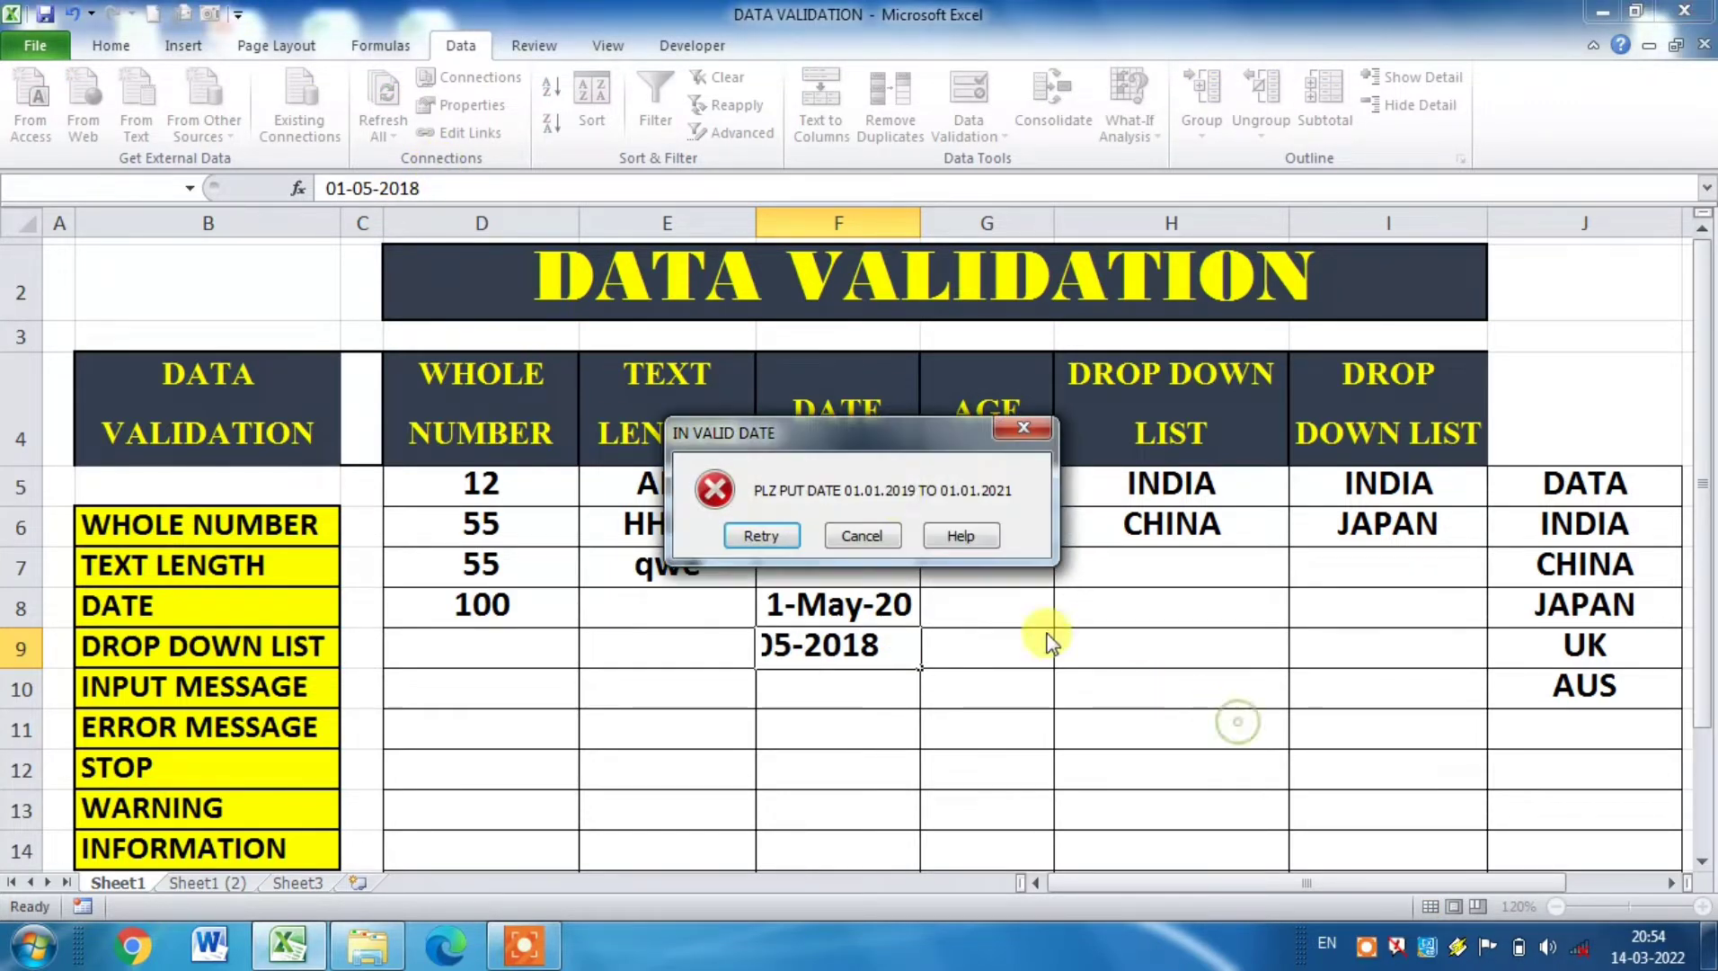
pyautogui.click(867, 532)
# Step: Enter 45 in cell G8 of the AGE column
pyautogui.click(932, 723)
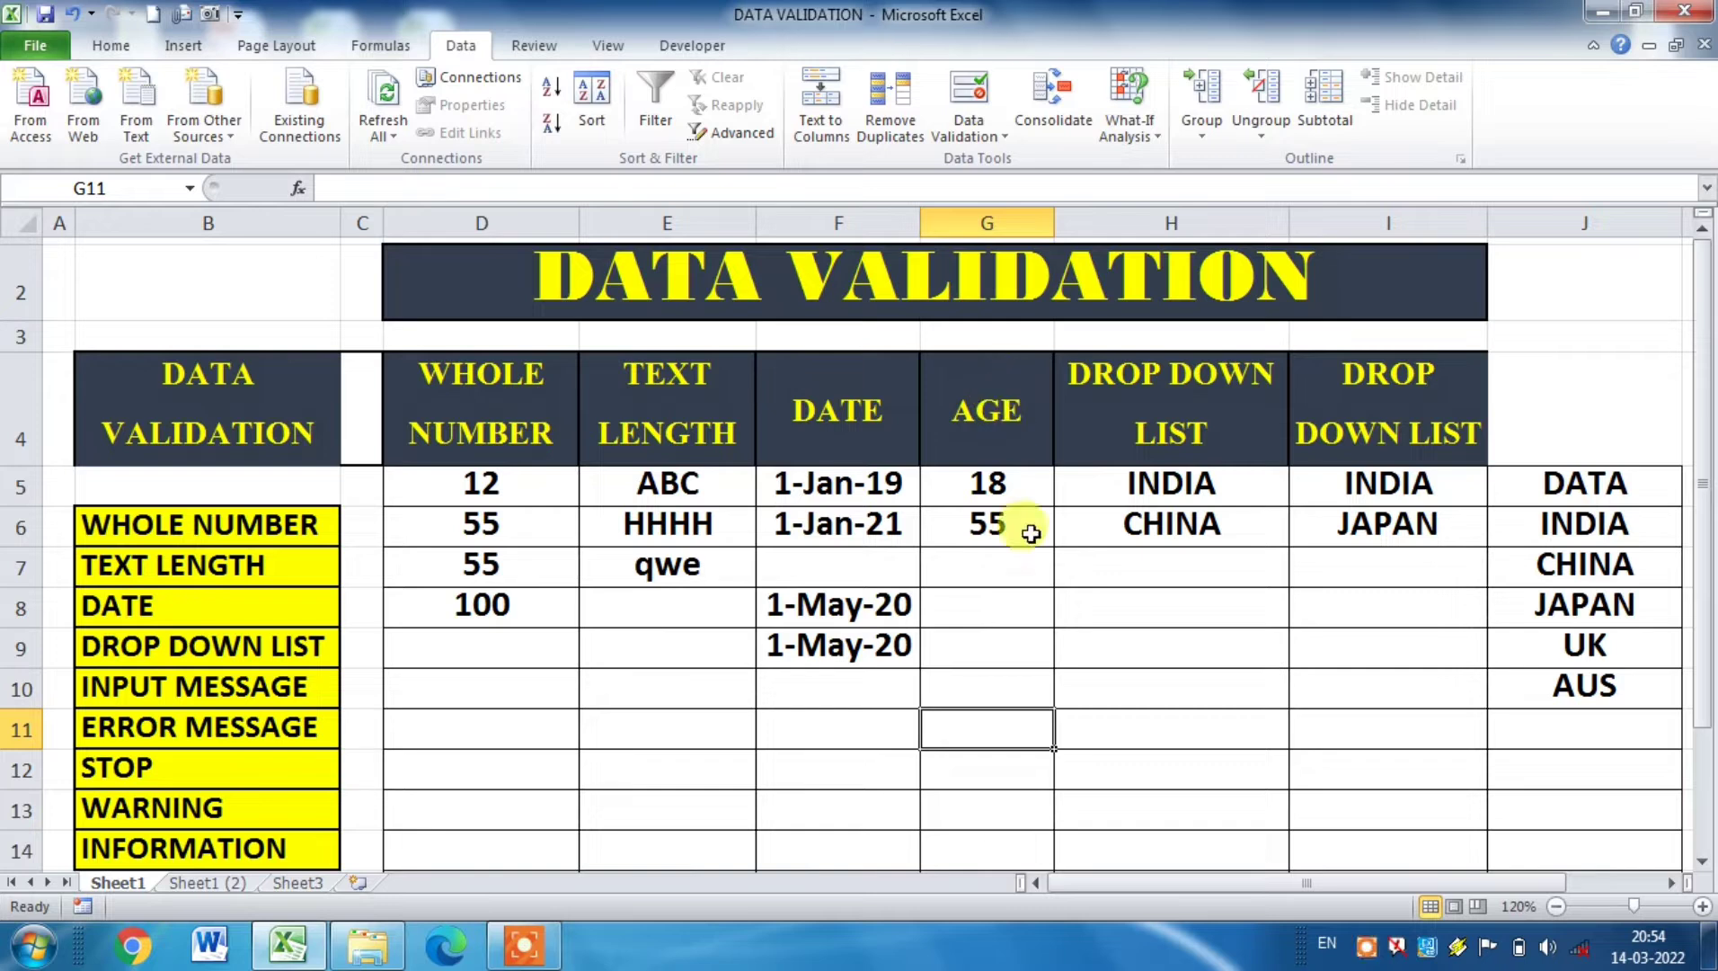
pyautogui.click(1015, 601)
pyautogui.write('45')
pyautogui.press('Return')
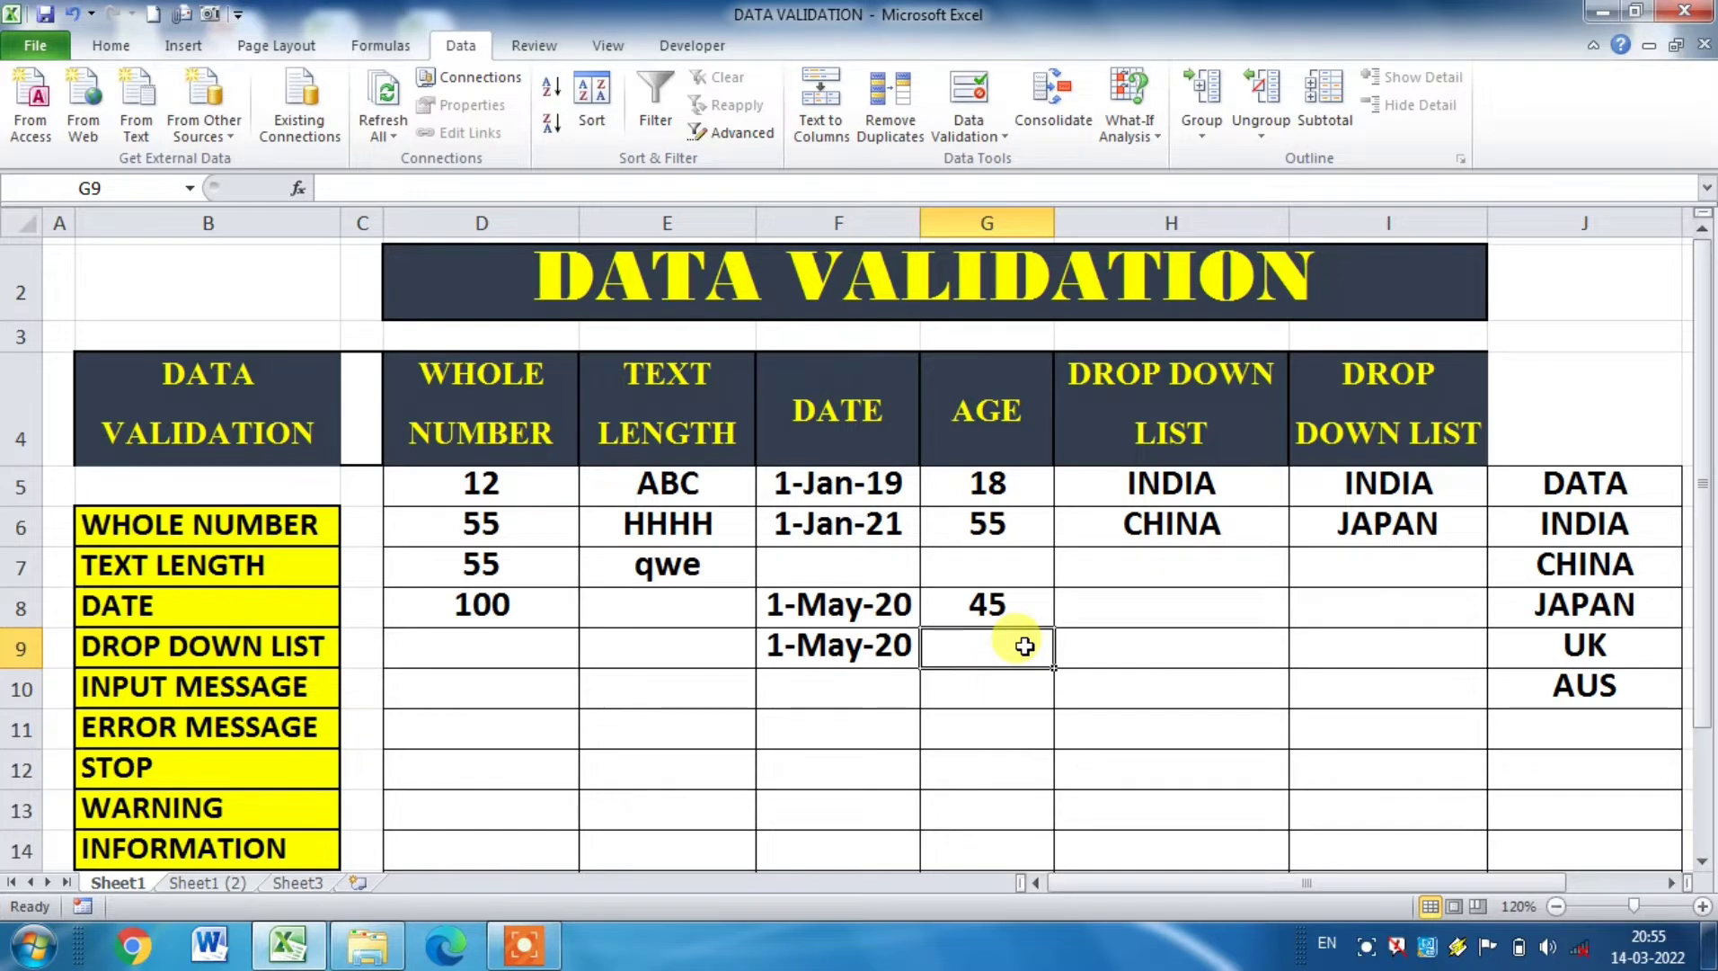
# Step: Try to enter 85 in cell G9 to test the age rule, and cancel the entry
pyautogui.write('85')
pyautogui.press('Return')
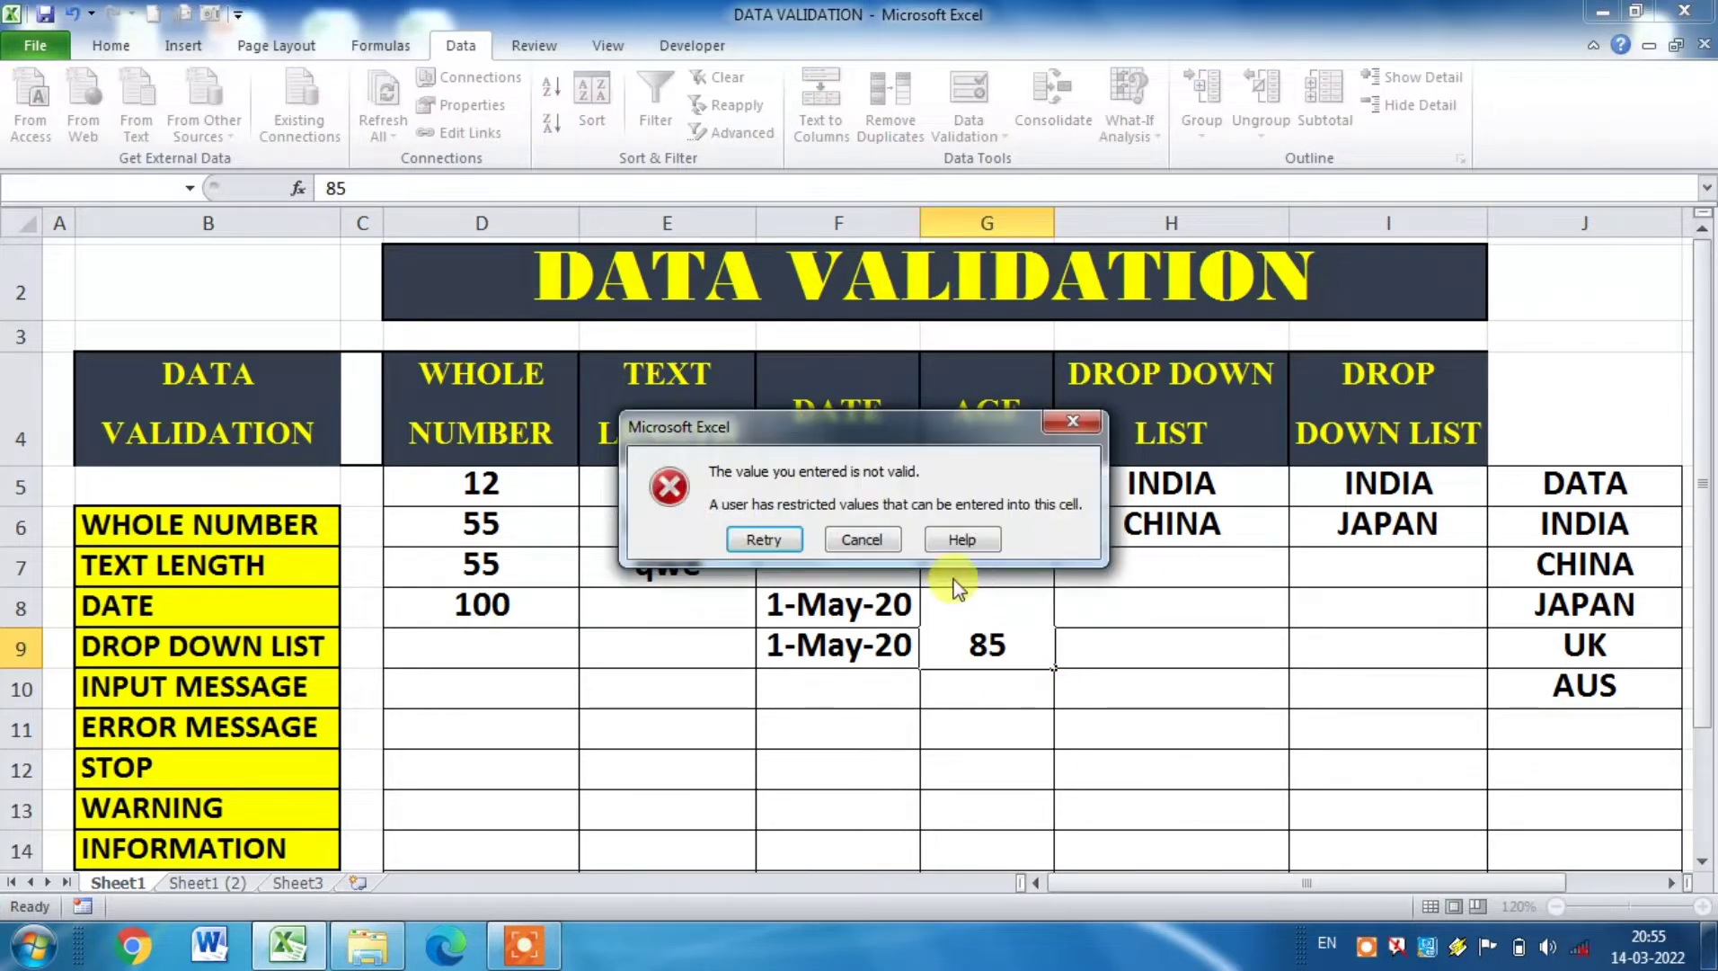
pyautogui.click(863, 540)
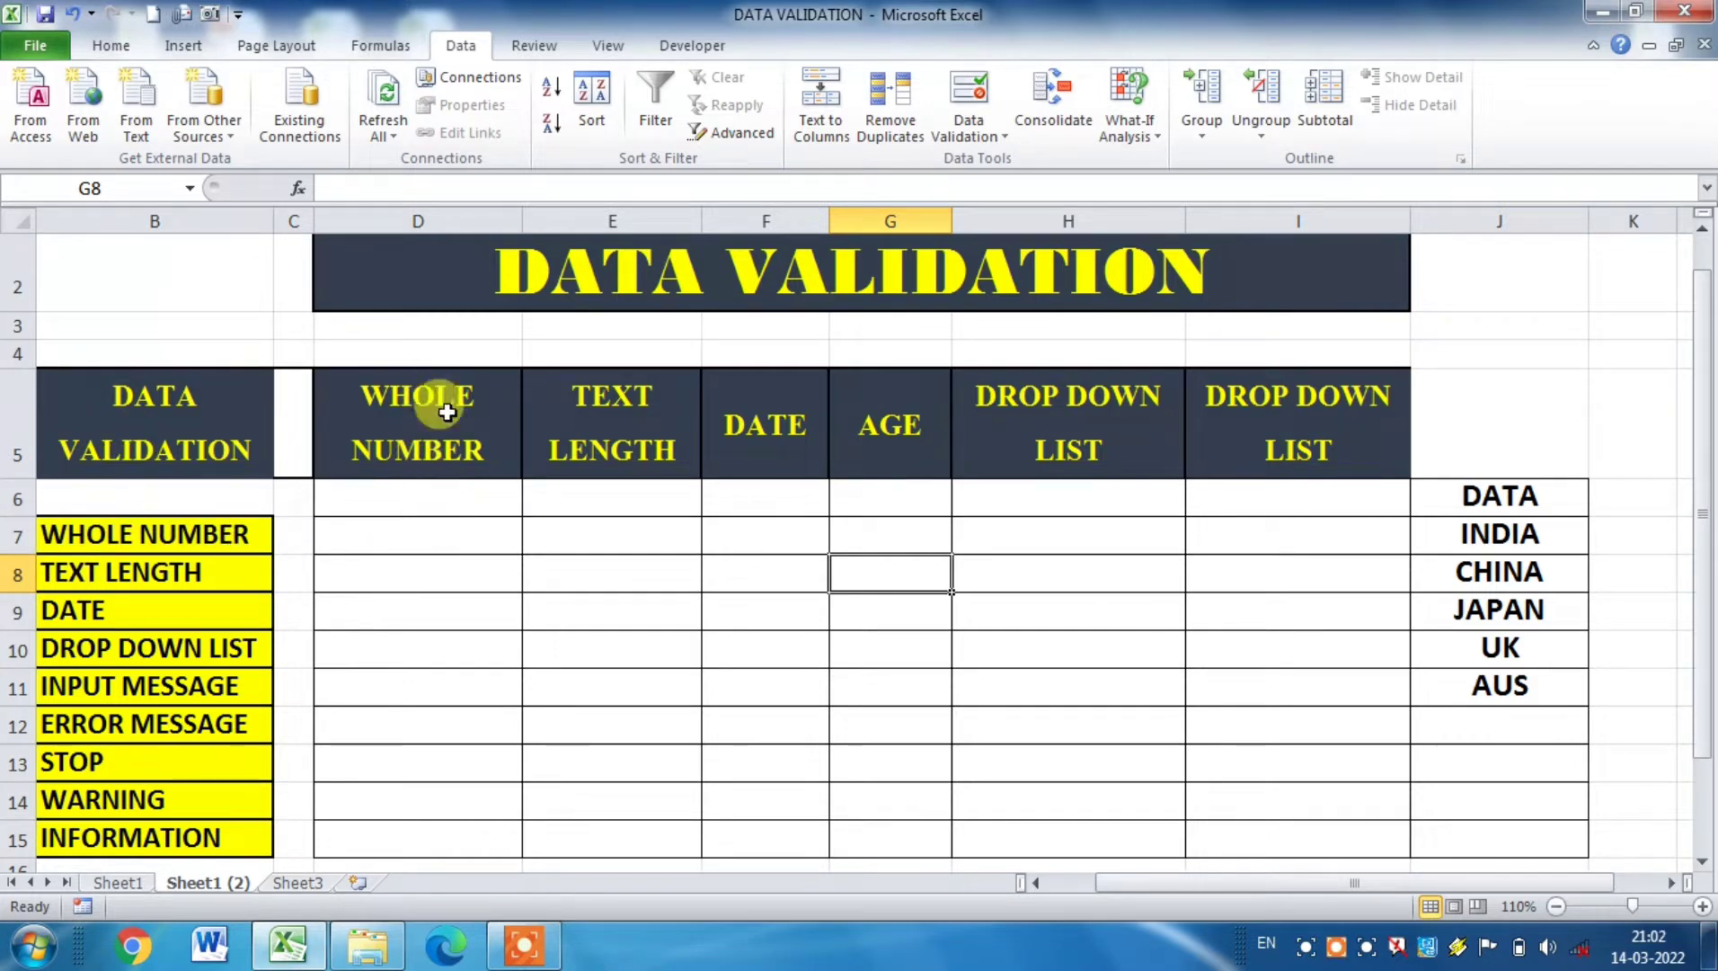
# Step: Open data validation for cells D6:D15 of the WHOLE NUMBER column and allow only whole numbers between two limits
pyautogui.moveTo(449, 487); pyautogui.dragTo(452, 823)
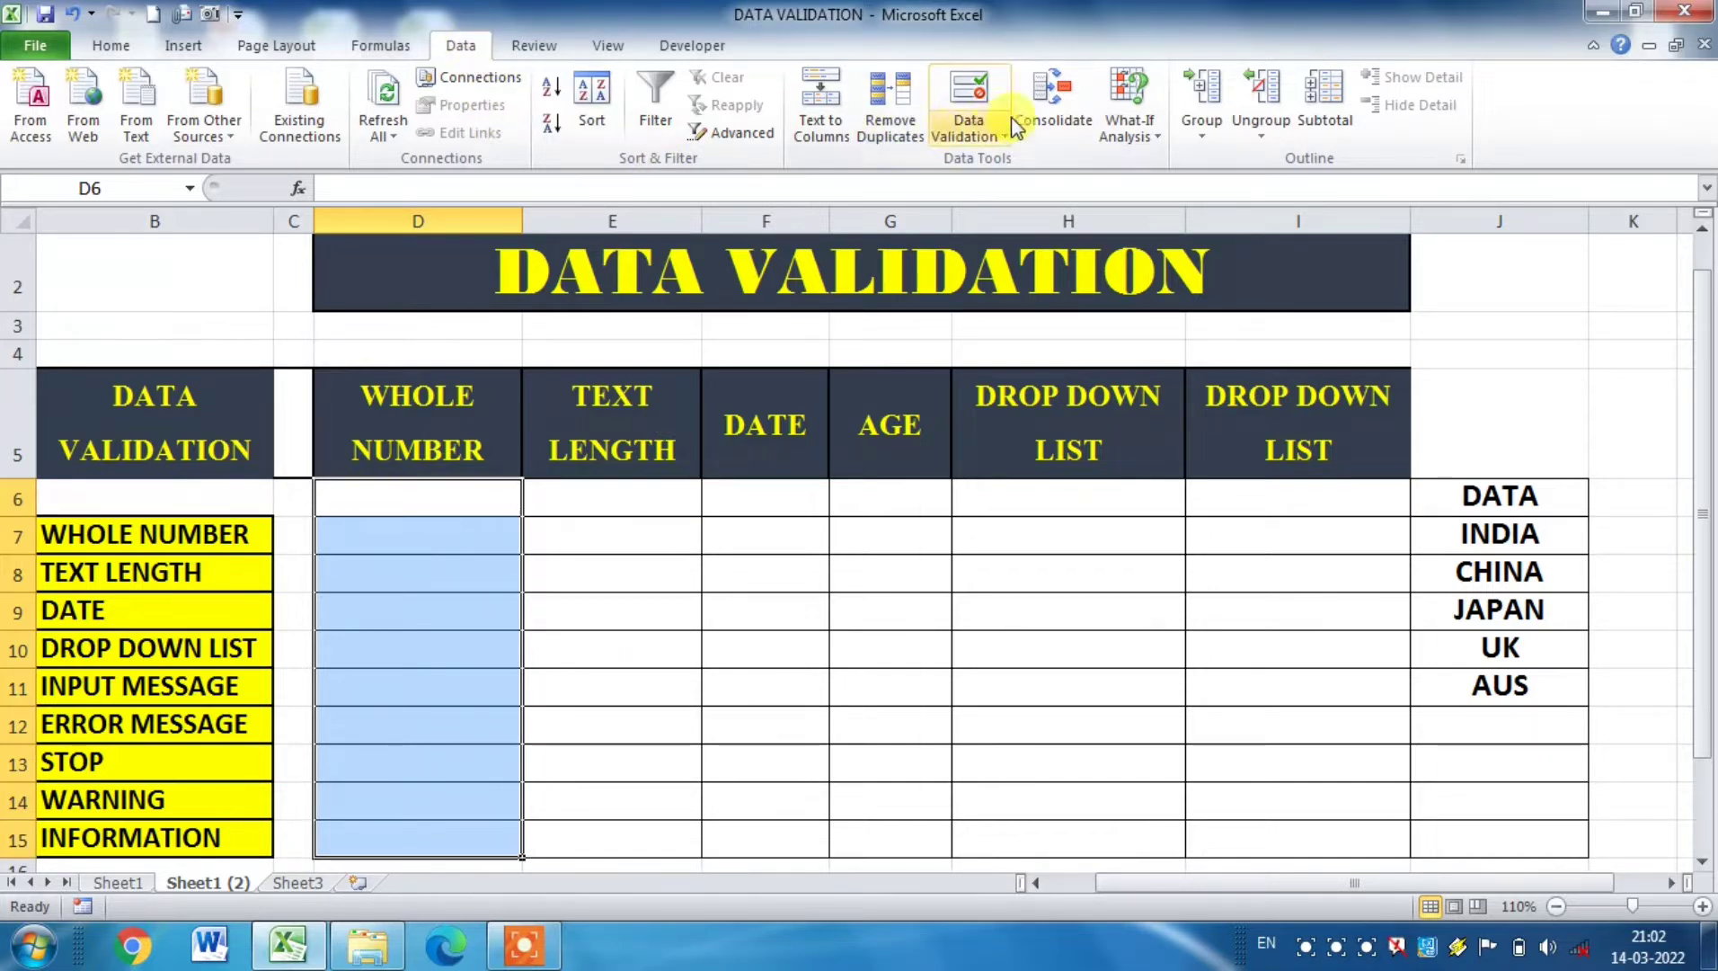
pyautogui.click(964, 115)
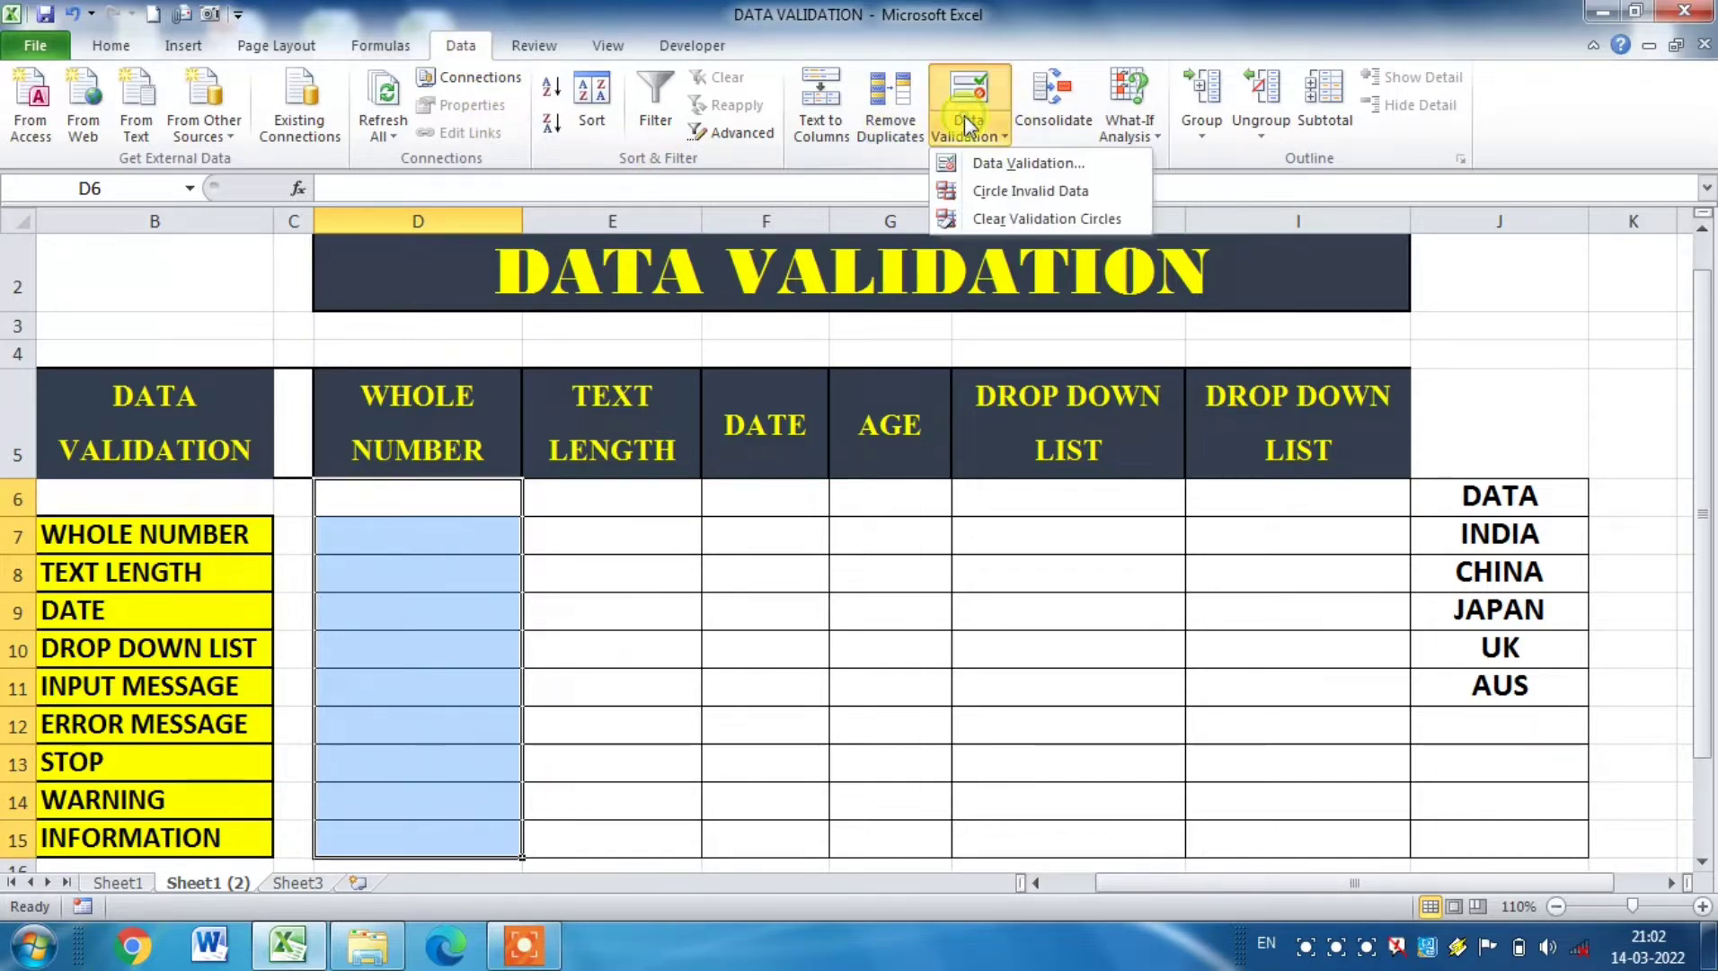
pyautogui.click(979, 164)
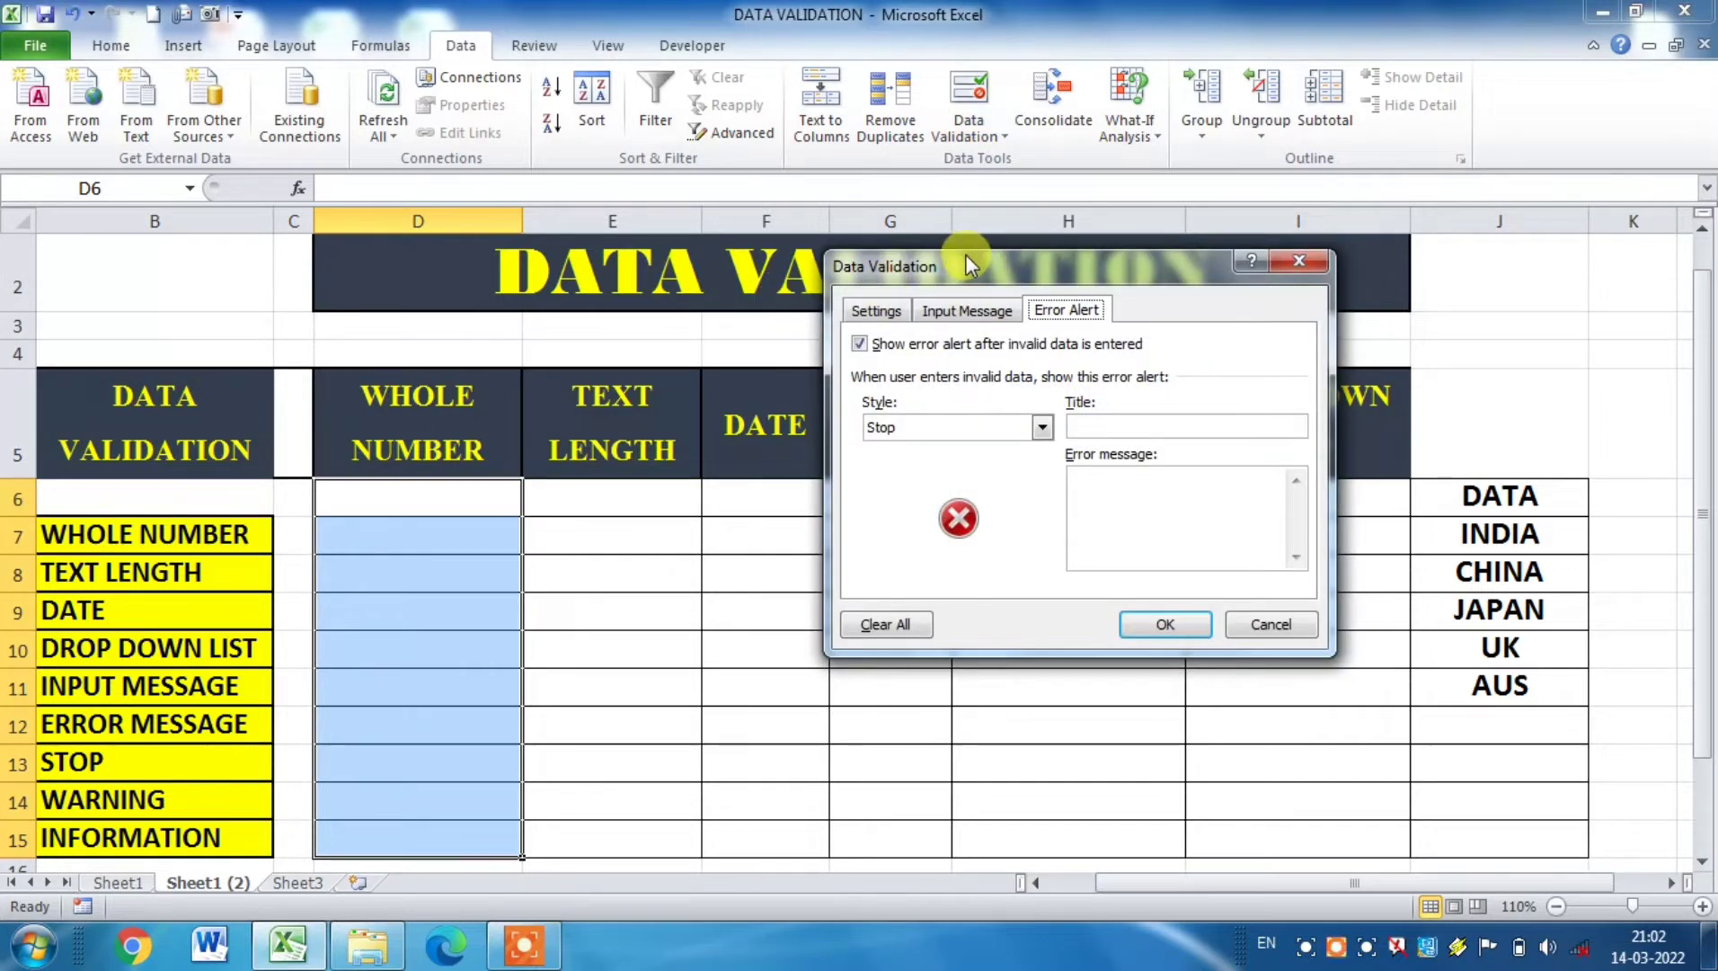
pyautogui.moveTo(969, 263); pyautogui.dragTo(978, 334)
pyautogui.click(889, 386)
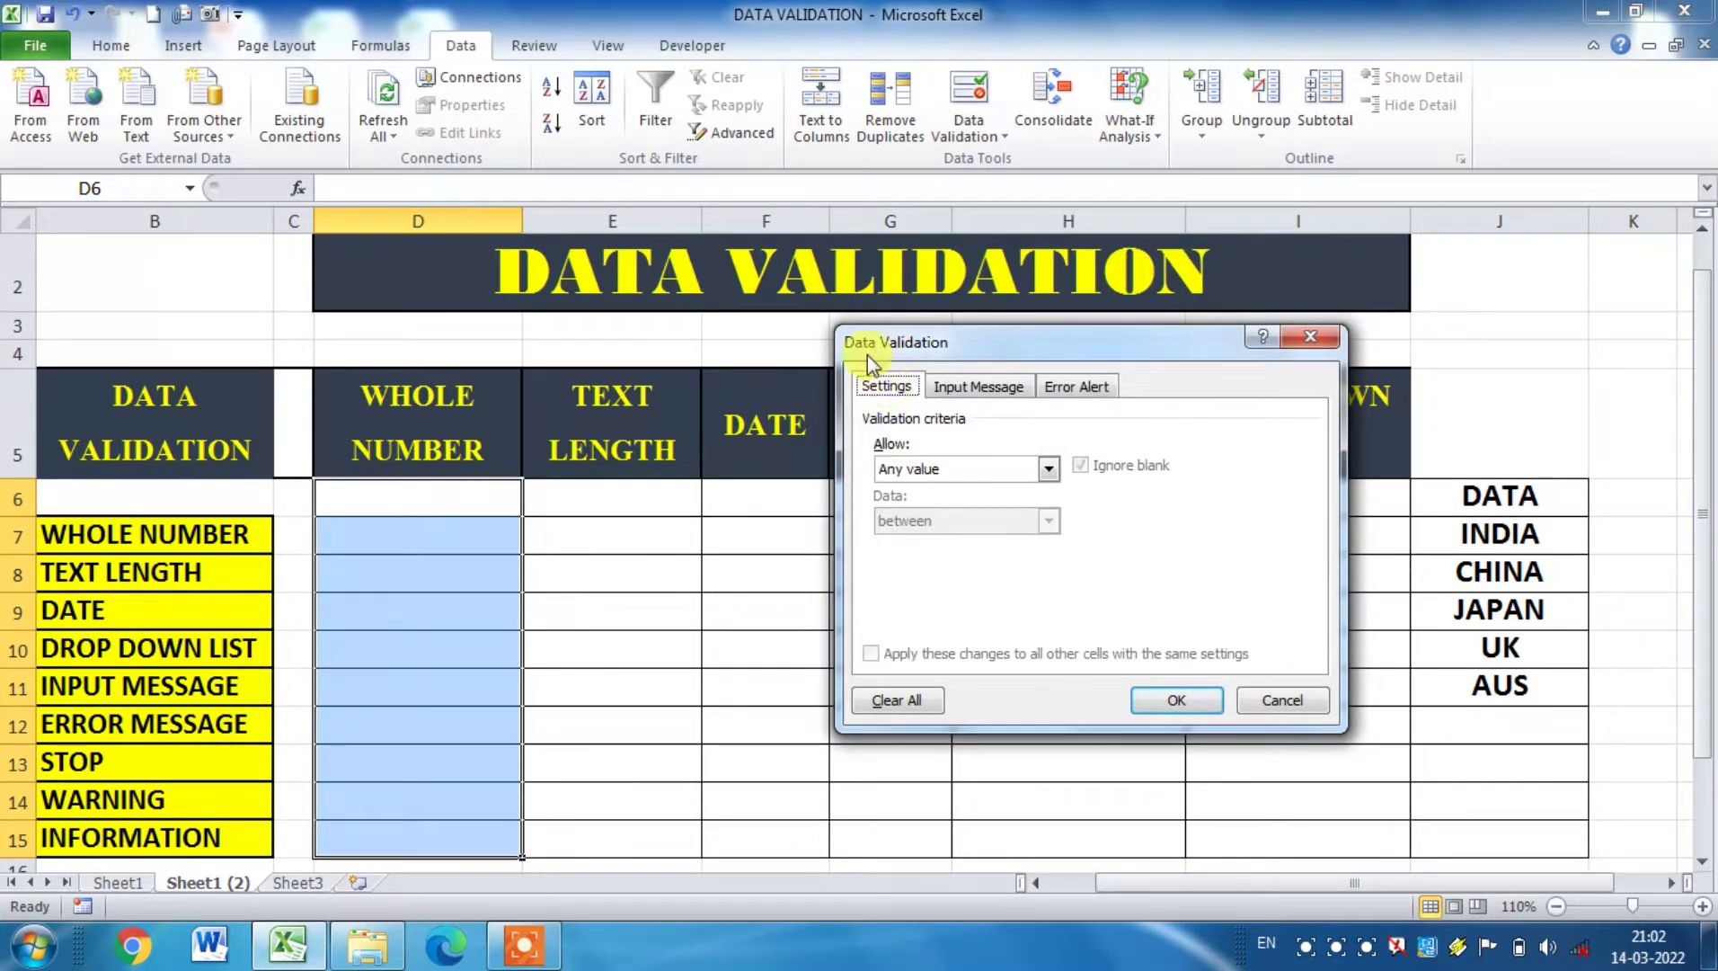
pyautogui.click(1047, 471)
pyautogui.click(951, 508)
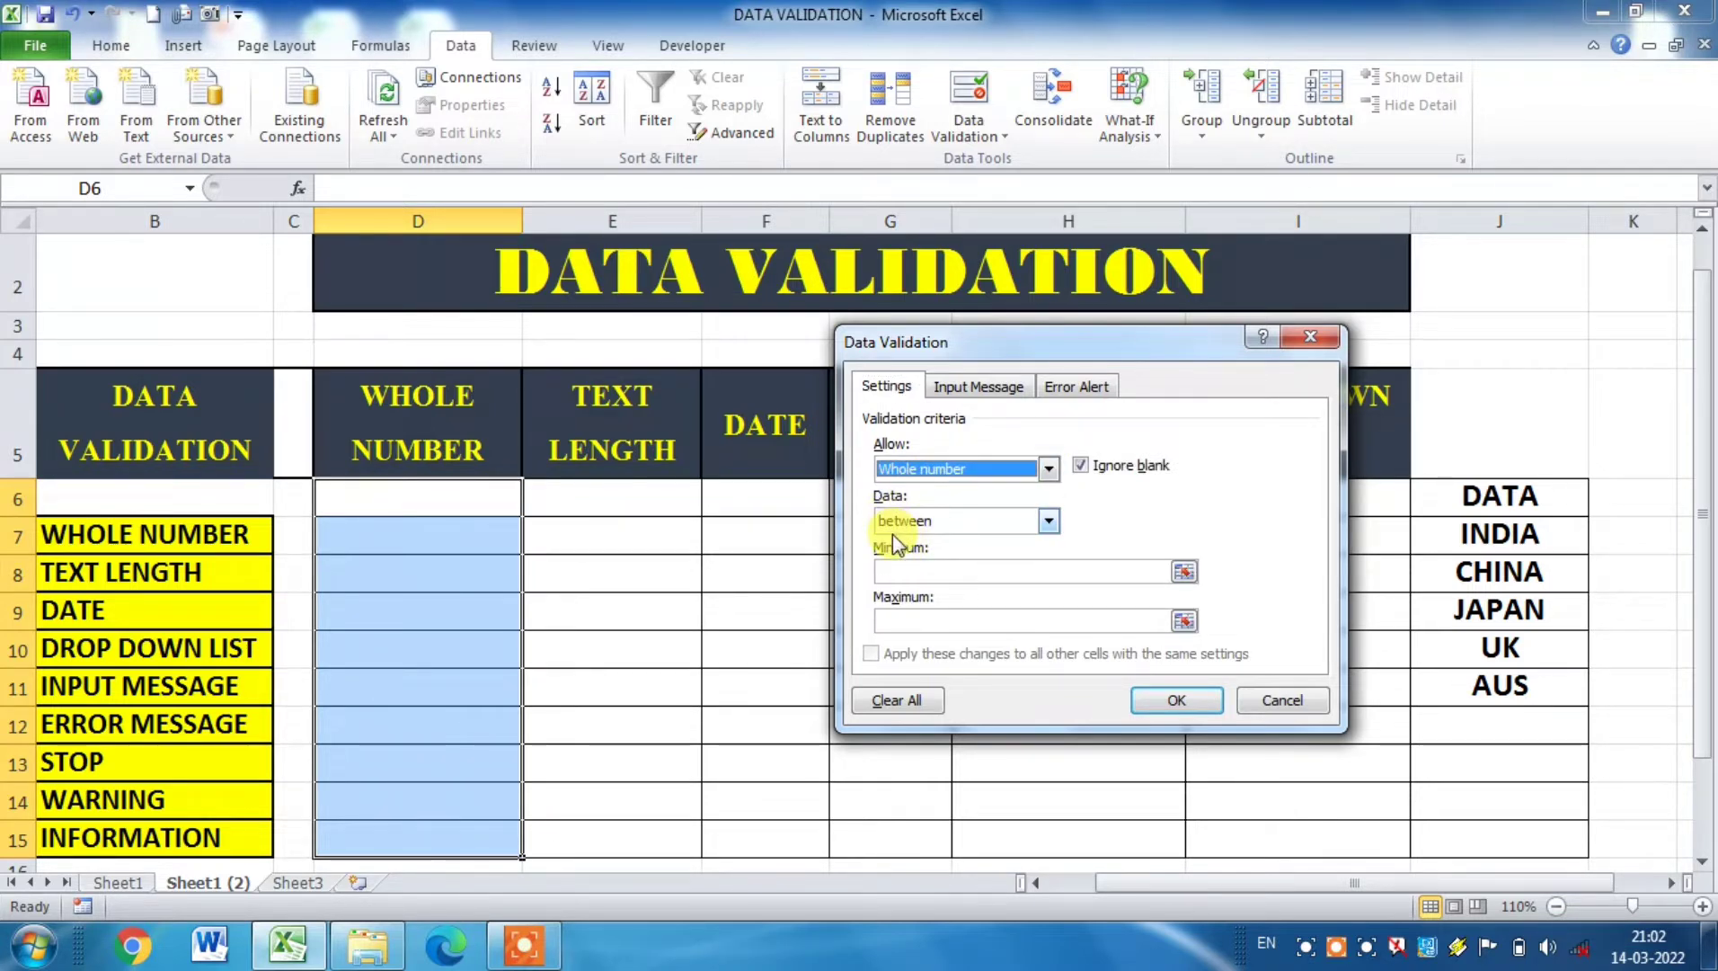
# Step: Set the whole number rule's minimum to 10, fill in its maximum, and apply the rule
pyautogui.click(902, 572)
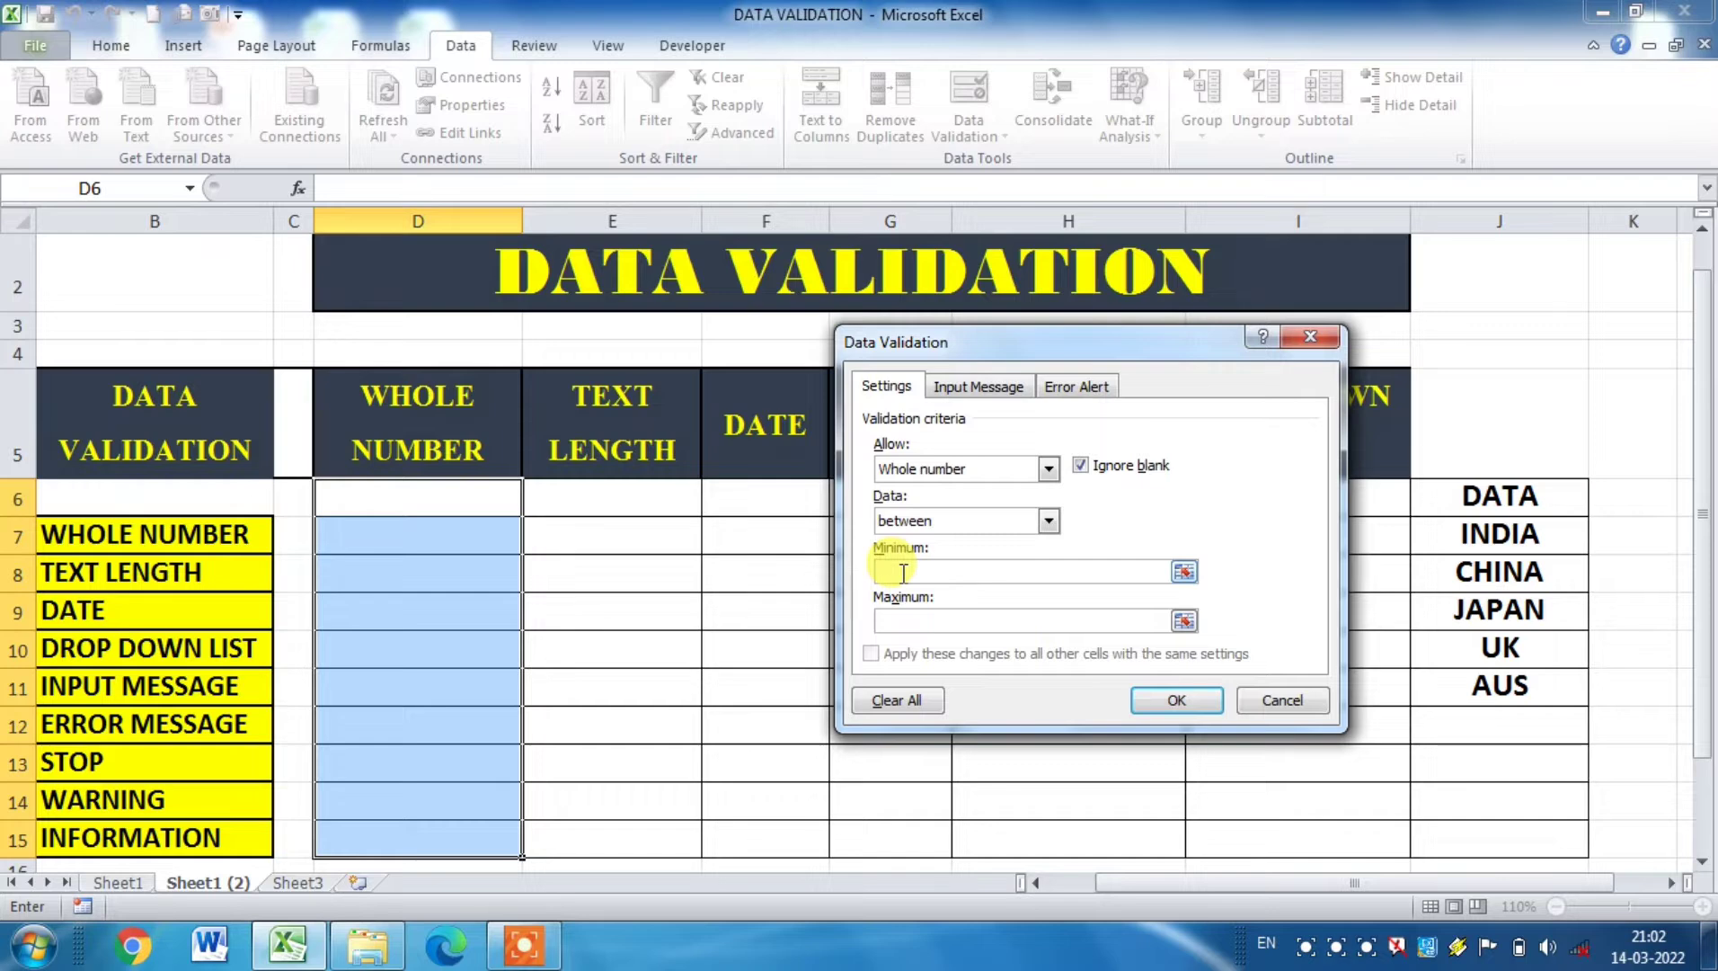
pyautogui.write('10')
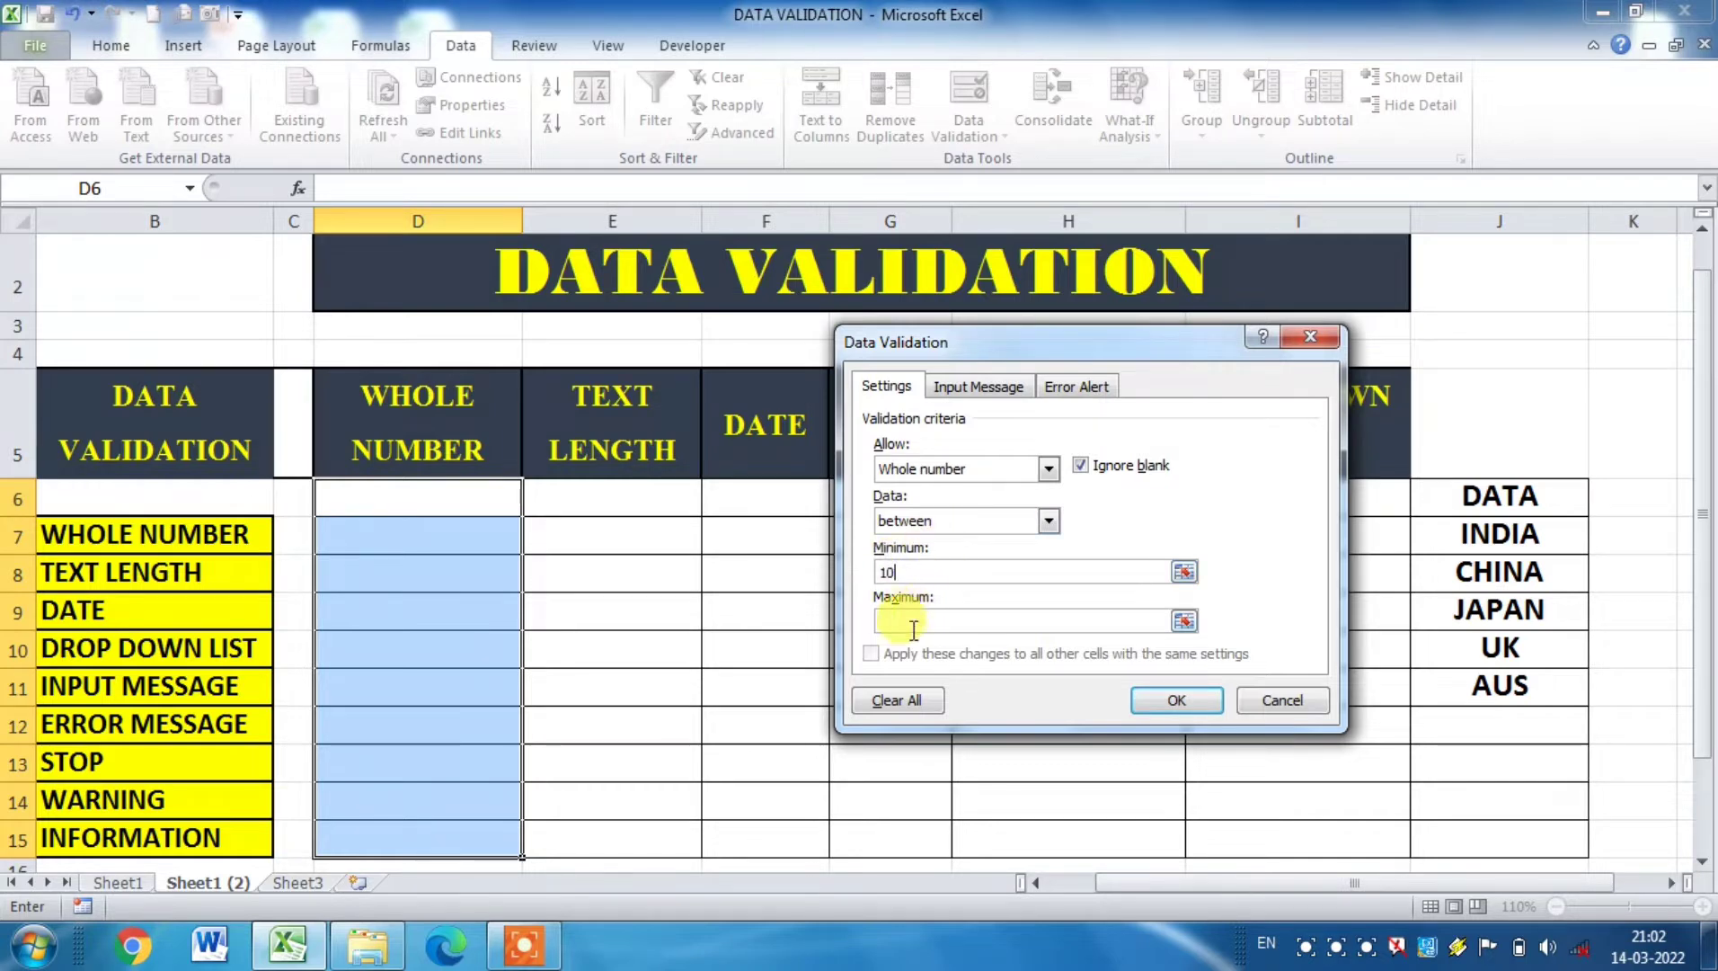
pyautogui.click(911, 629)
pyautogui.write('100')
pyautogui.click(1173, 703)
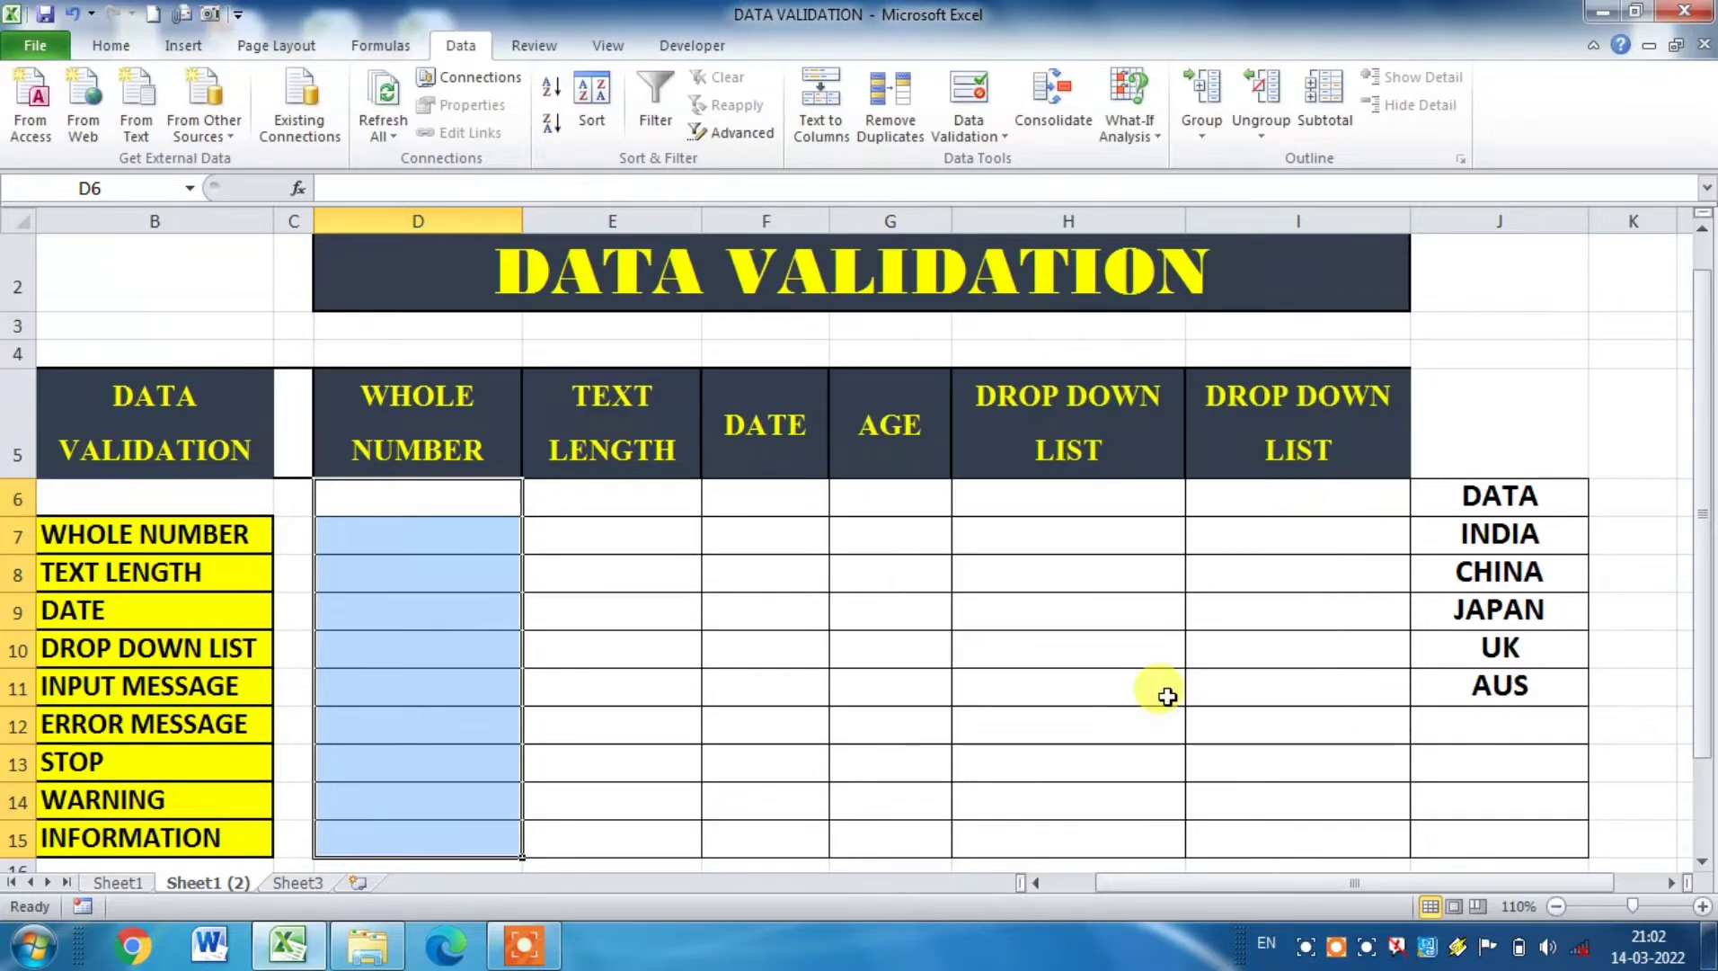
# Step: Enter 10, 99 and 100 in cells D6, D7 and D8 of the WHOLE NUMBER column
pyautogui.click(419, 495)
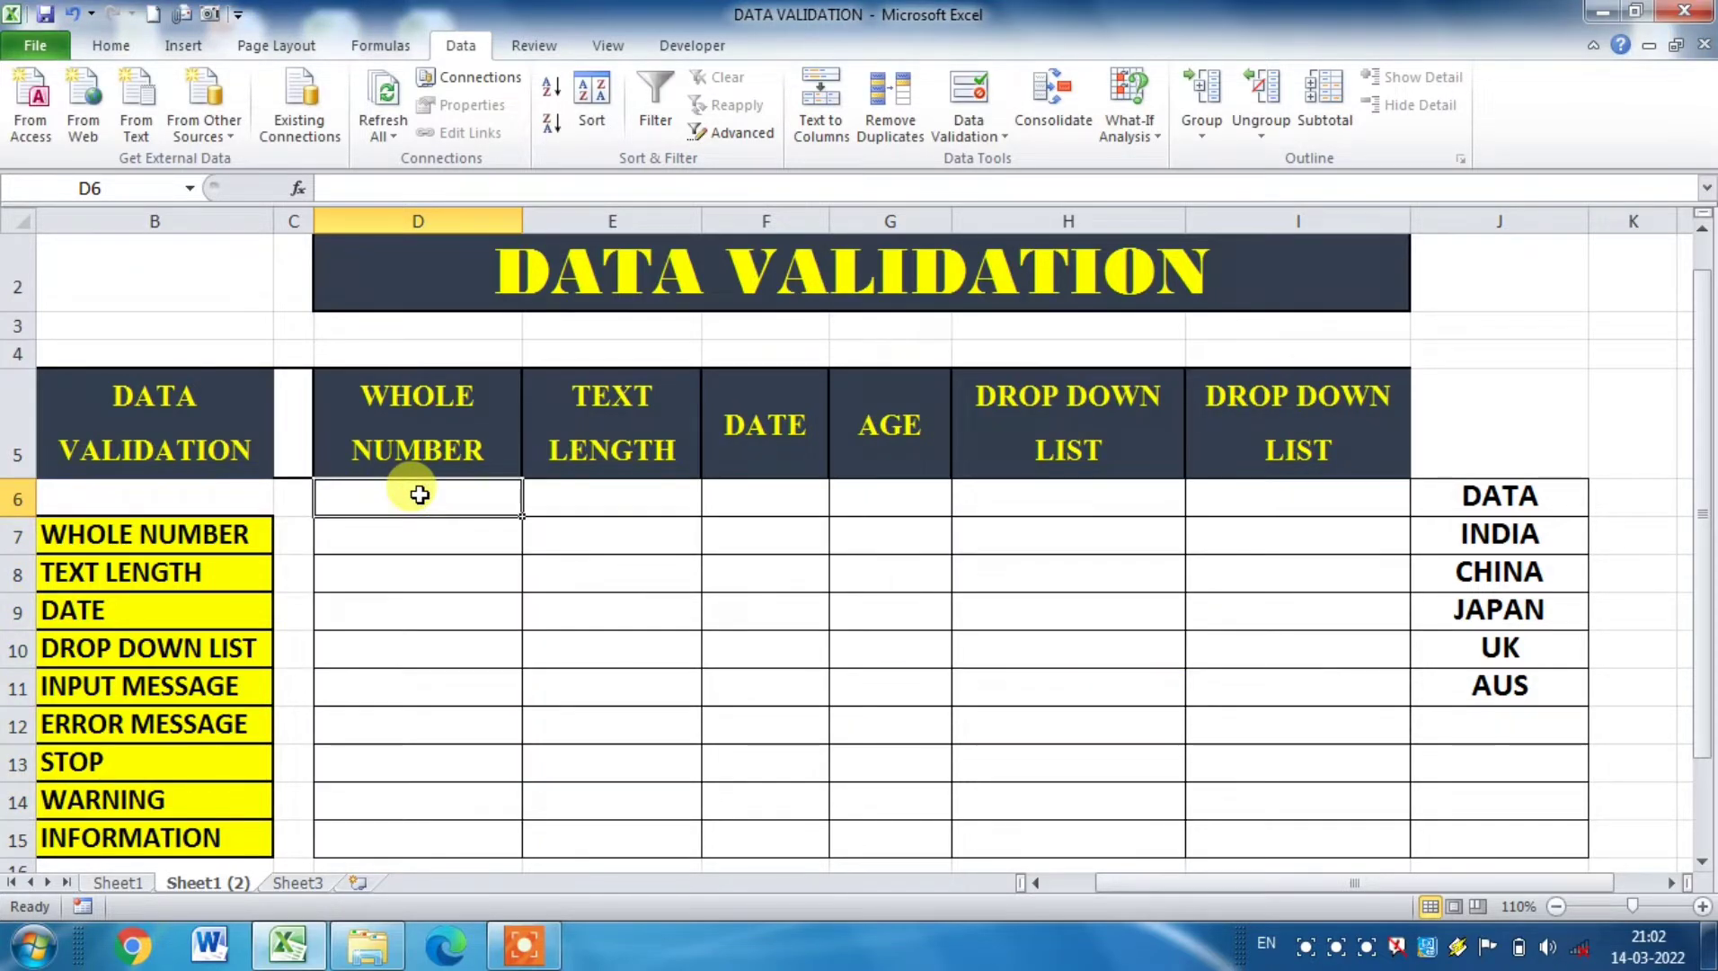
pyautogui.write('10')
pyautogui.click(416, 539)
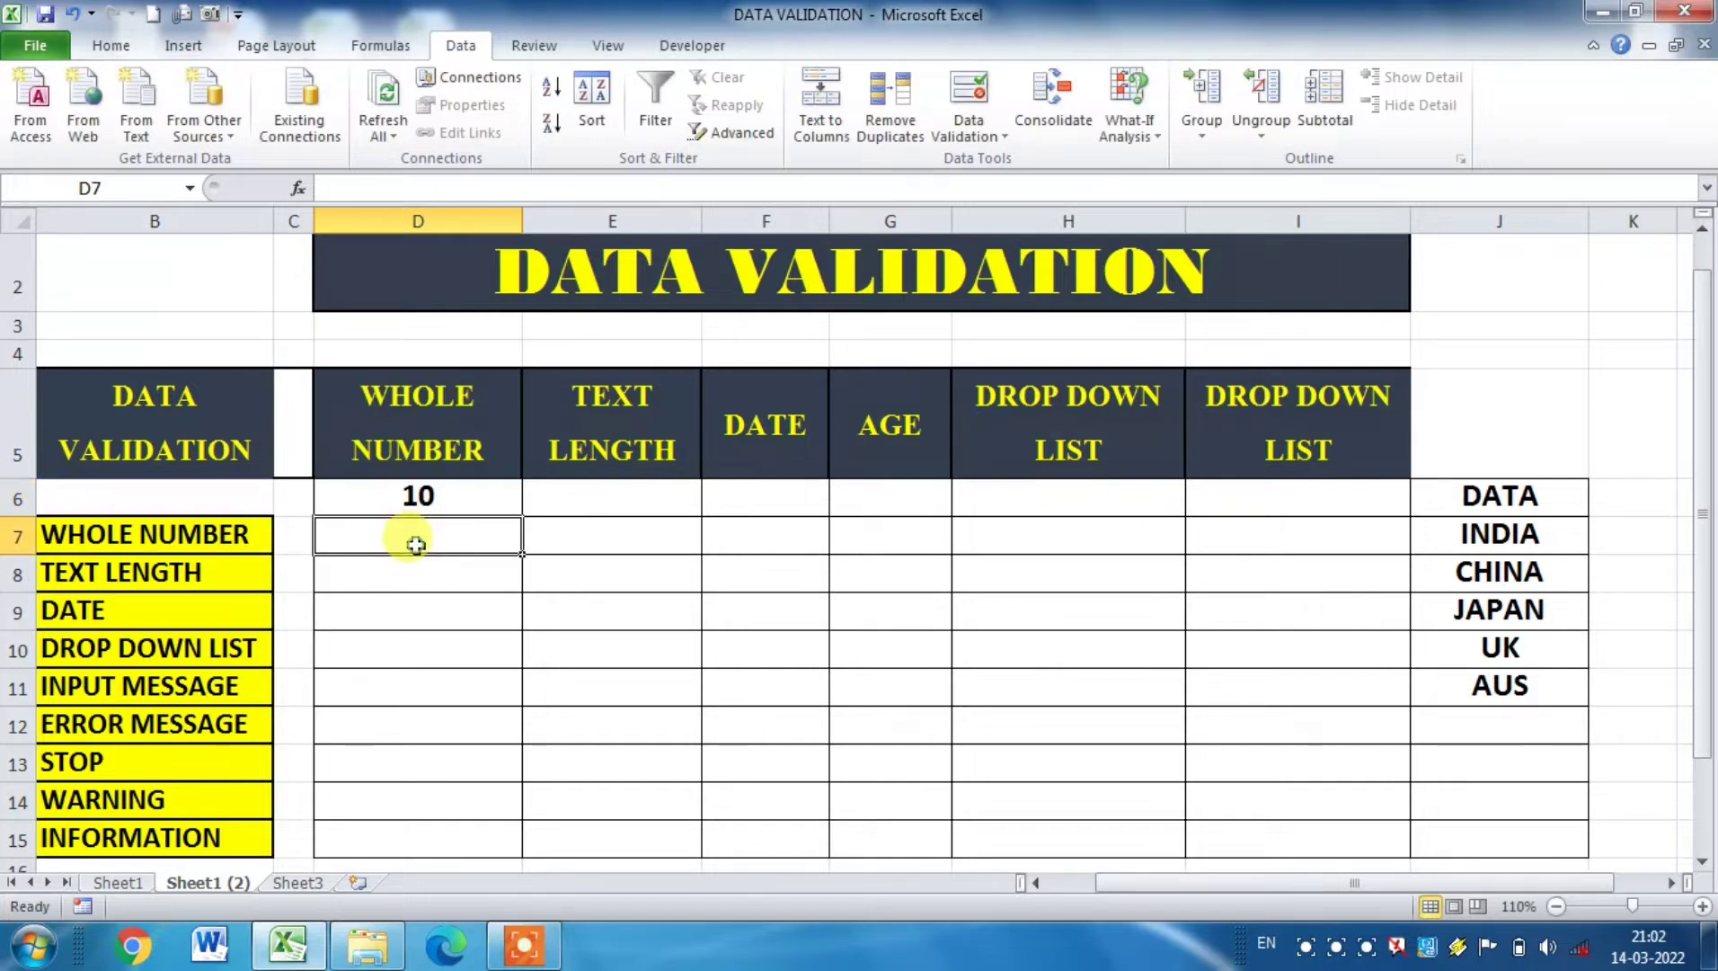
pyautogui.write('99')
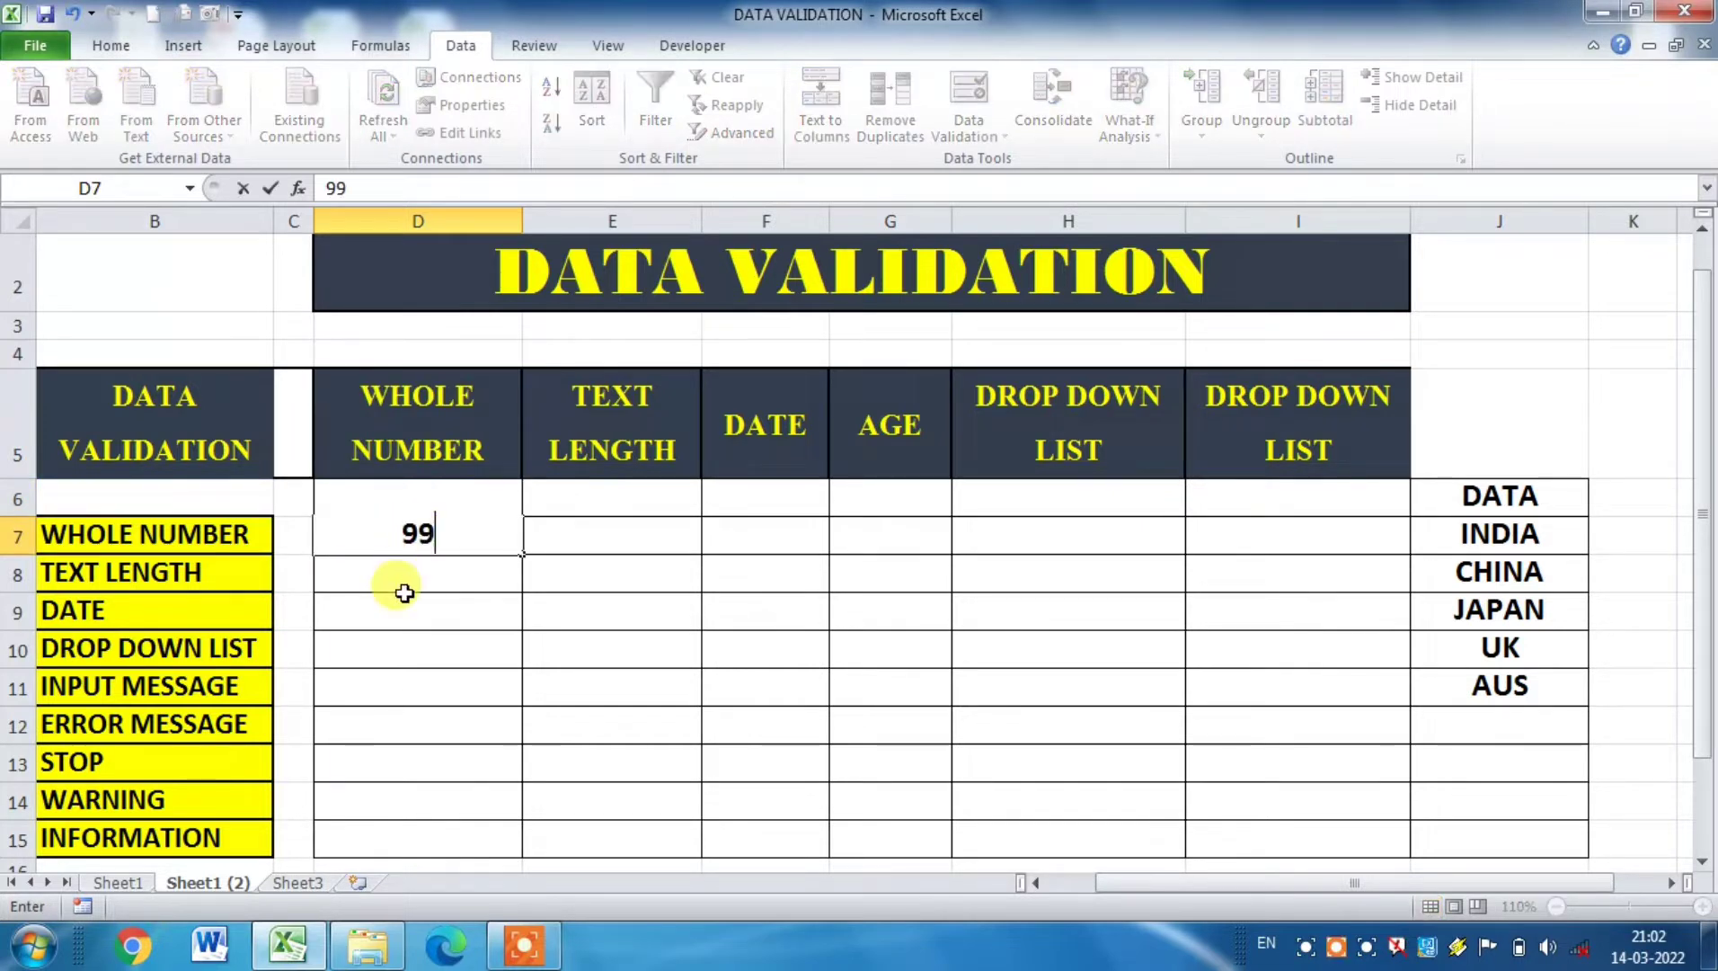
pyautogui.click(402, 576)
pyautogui.write('100')
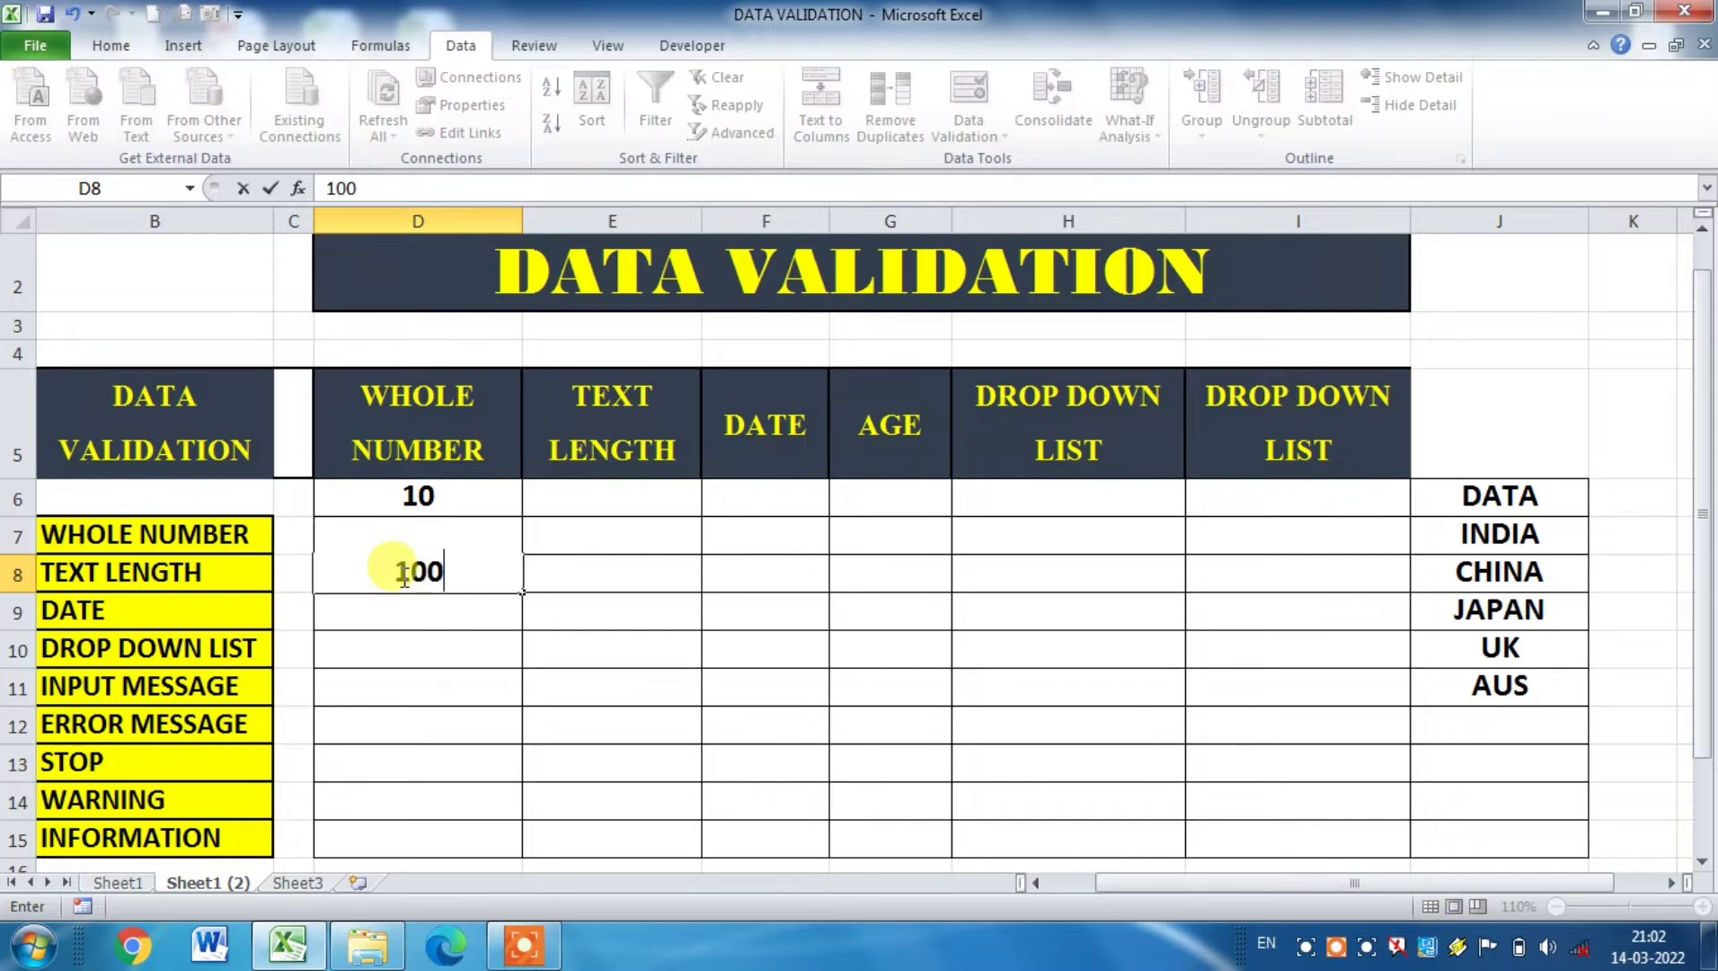
# Step: Try to enter 1234 and 123 in cell D9 to test the whole number rule
pyautogui.click(400, 616)
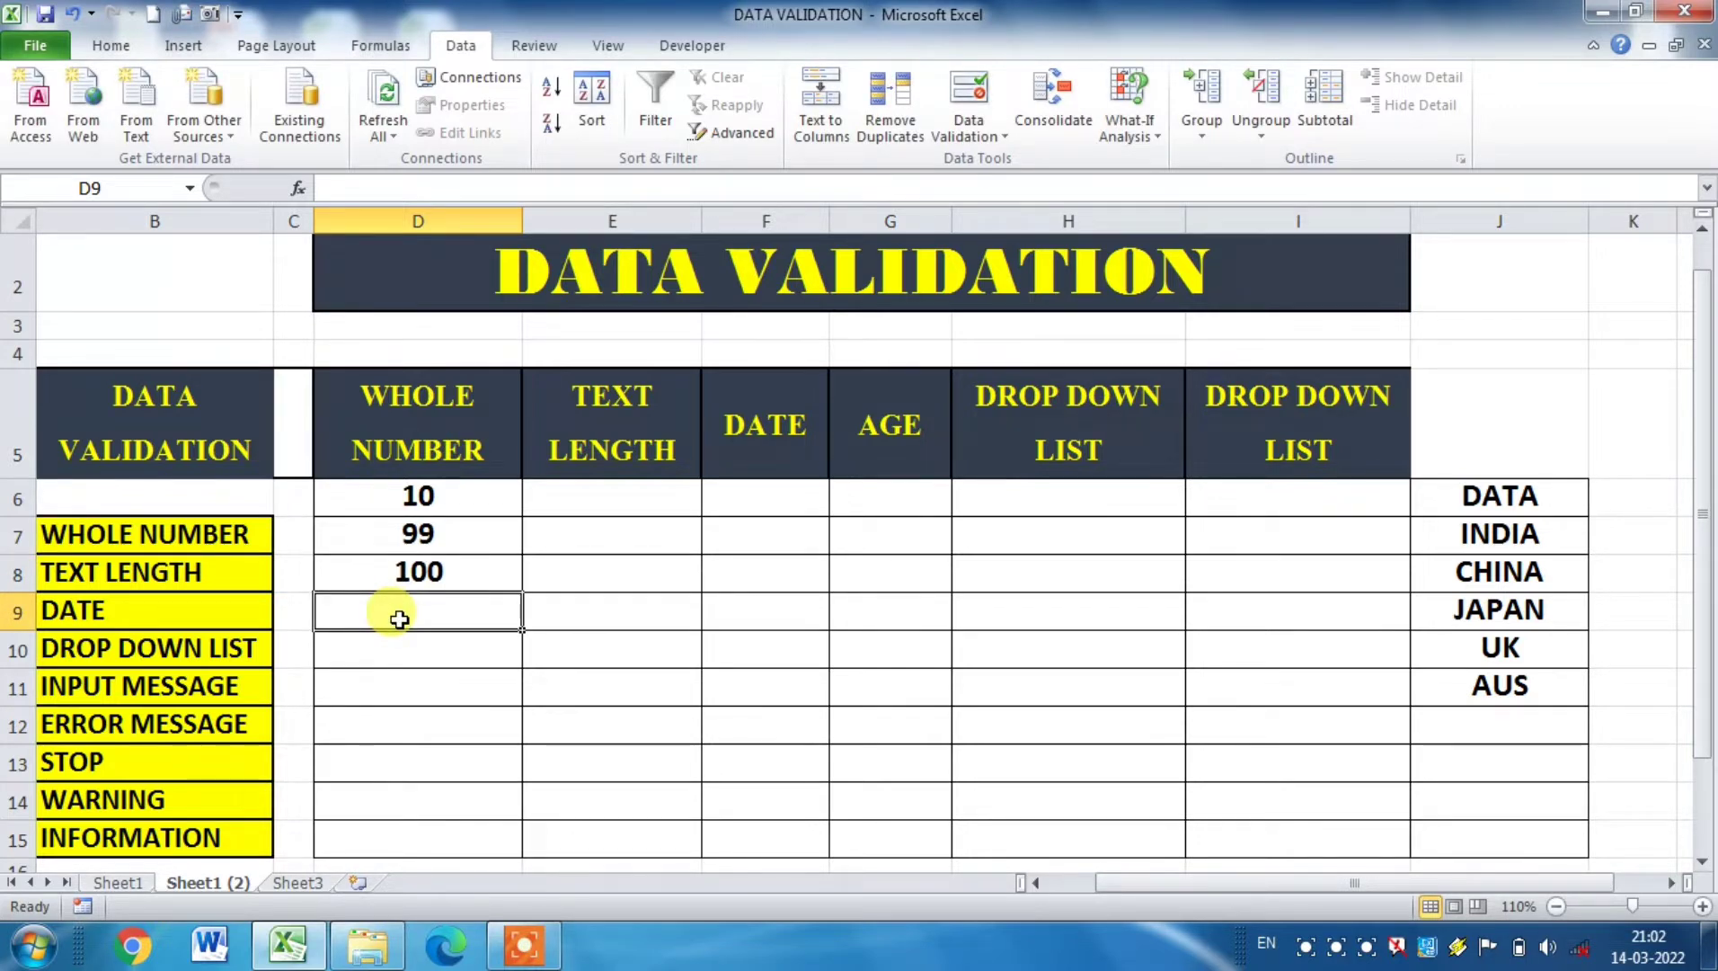
pyautogui.write('1234')
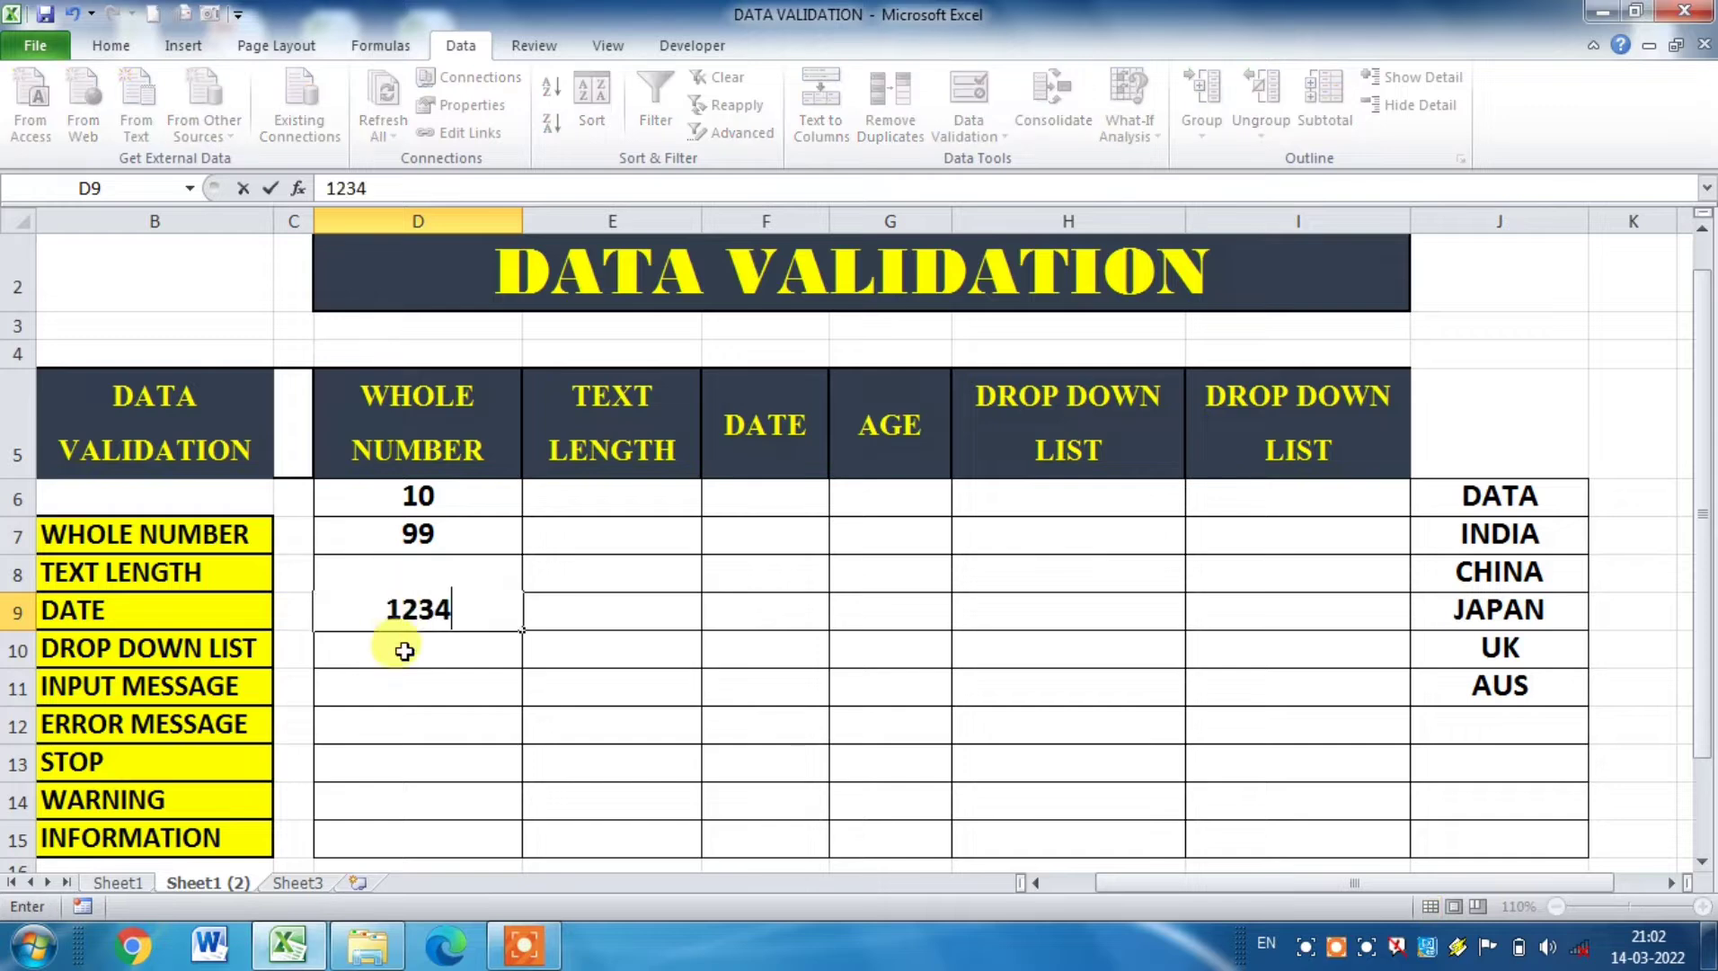
pyautogui.click(405, 649)
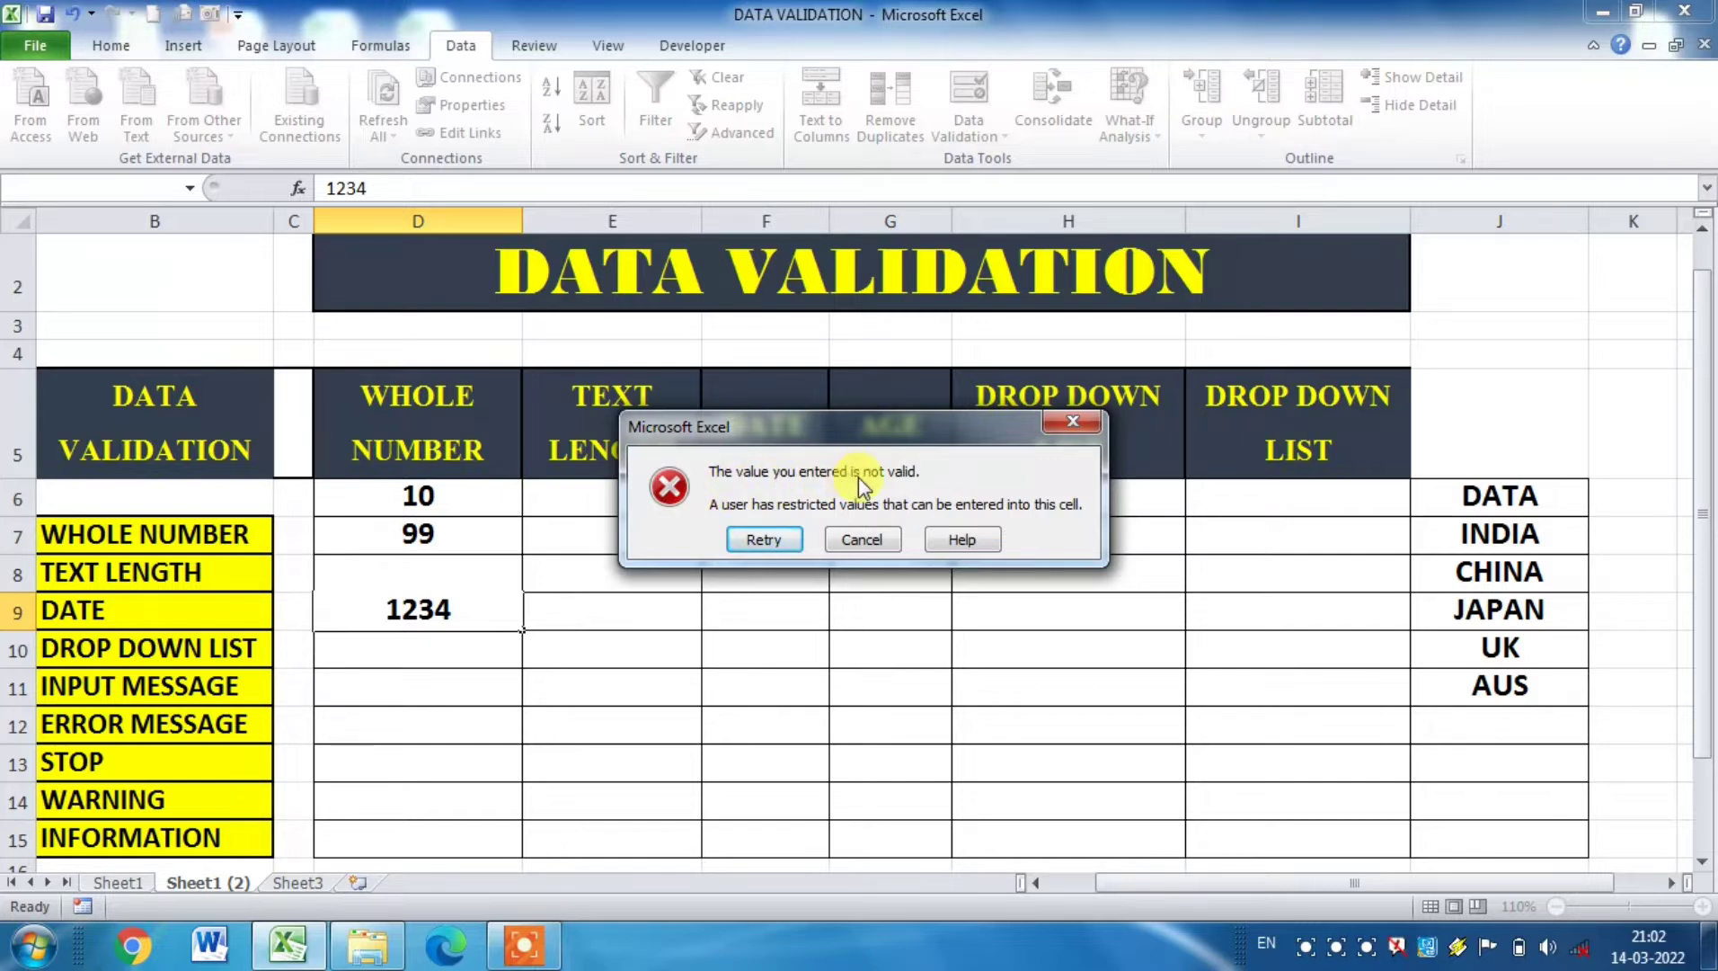
pyautogui.click(764, 539)
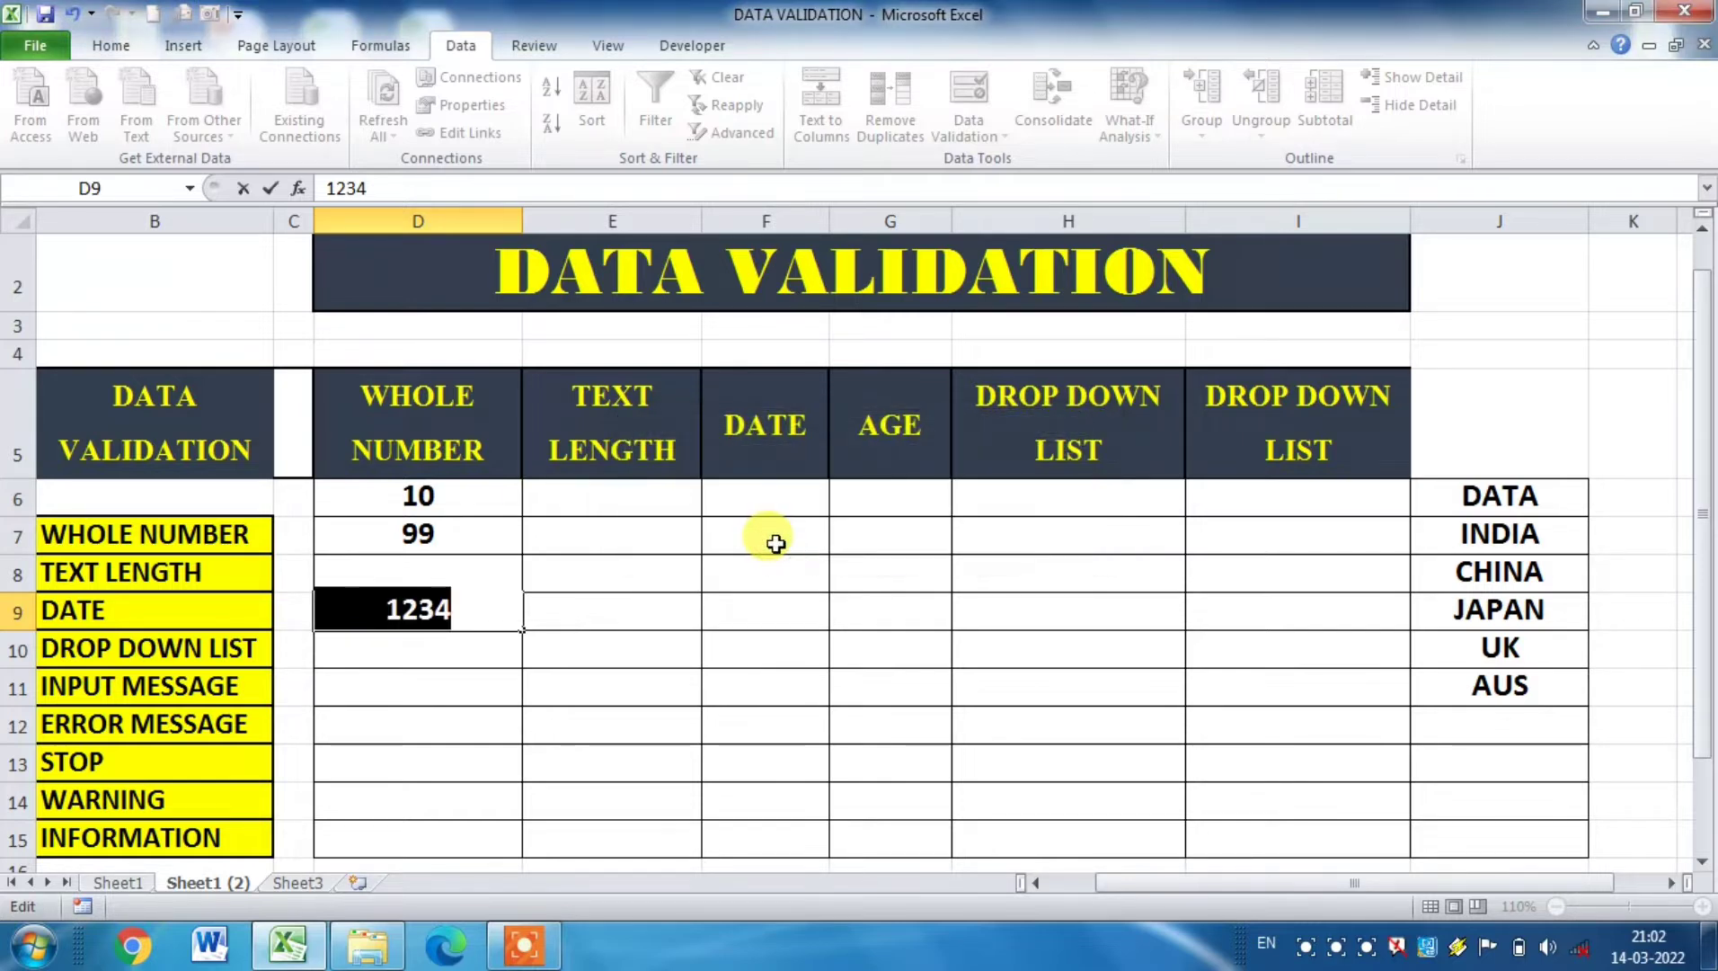
pyautogui.write('123')
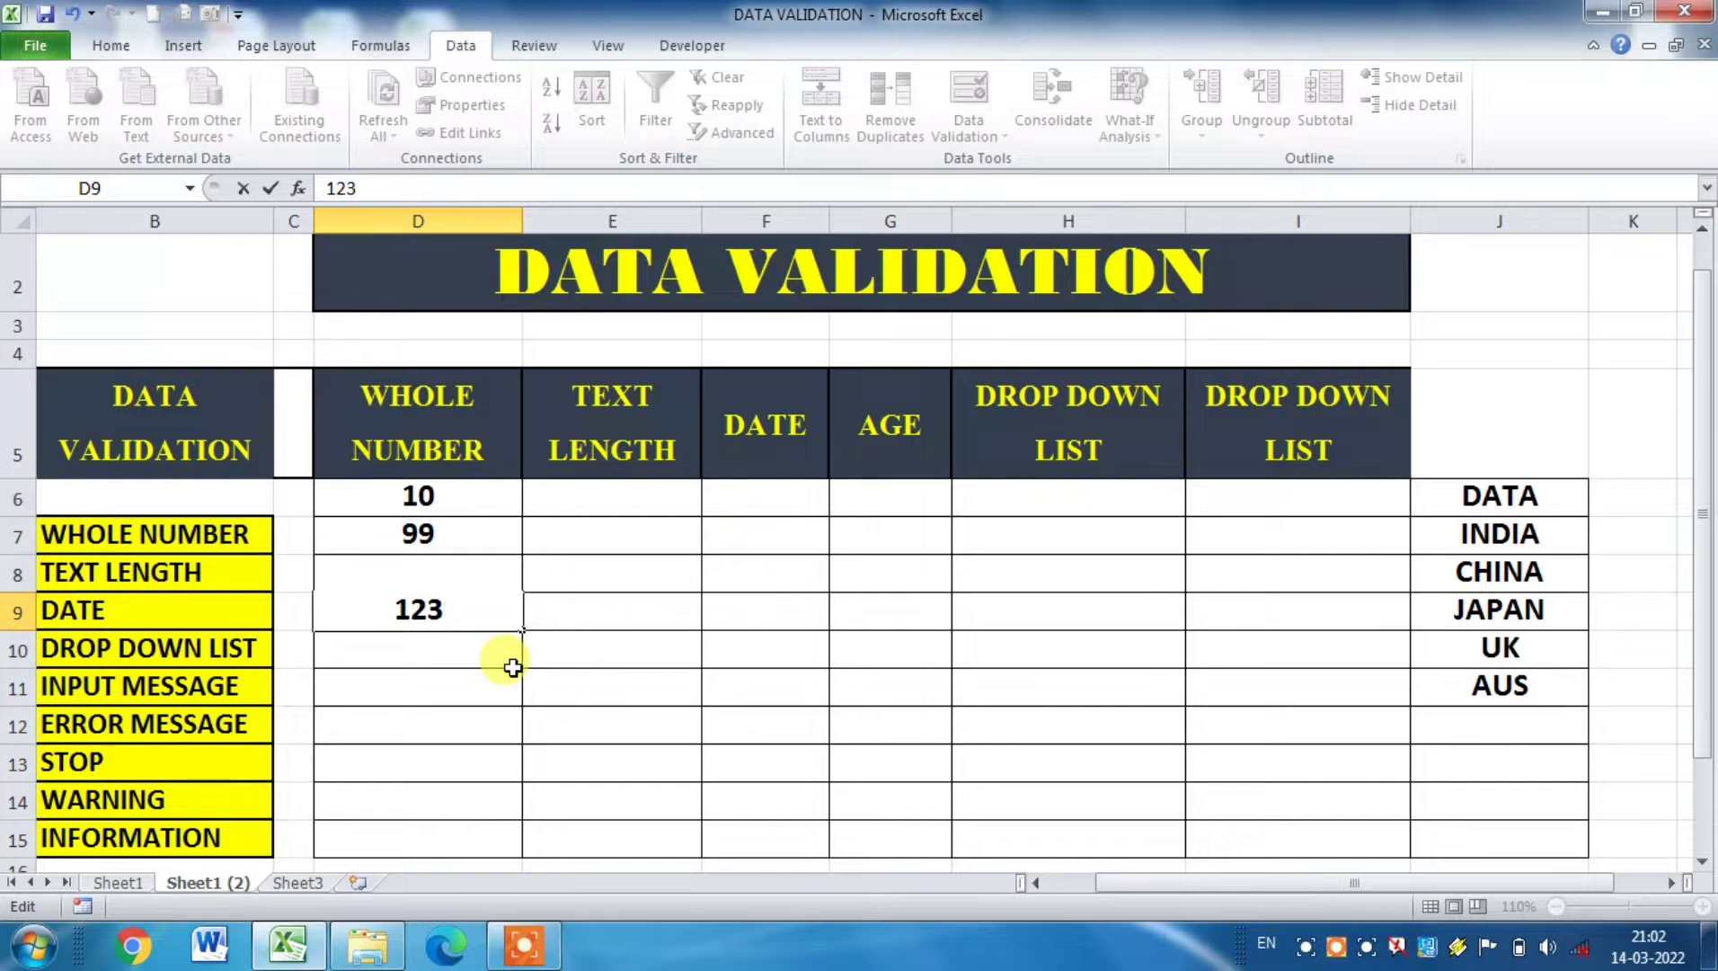
pyautogui.press('Return')
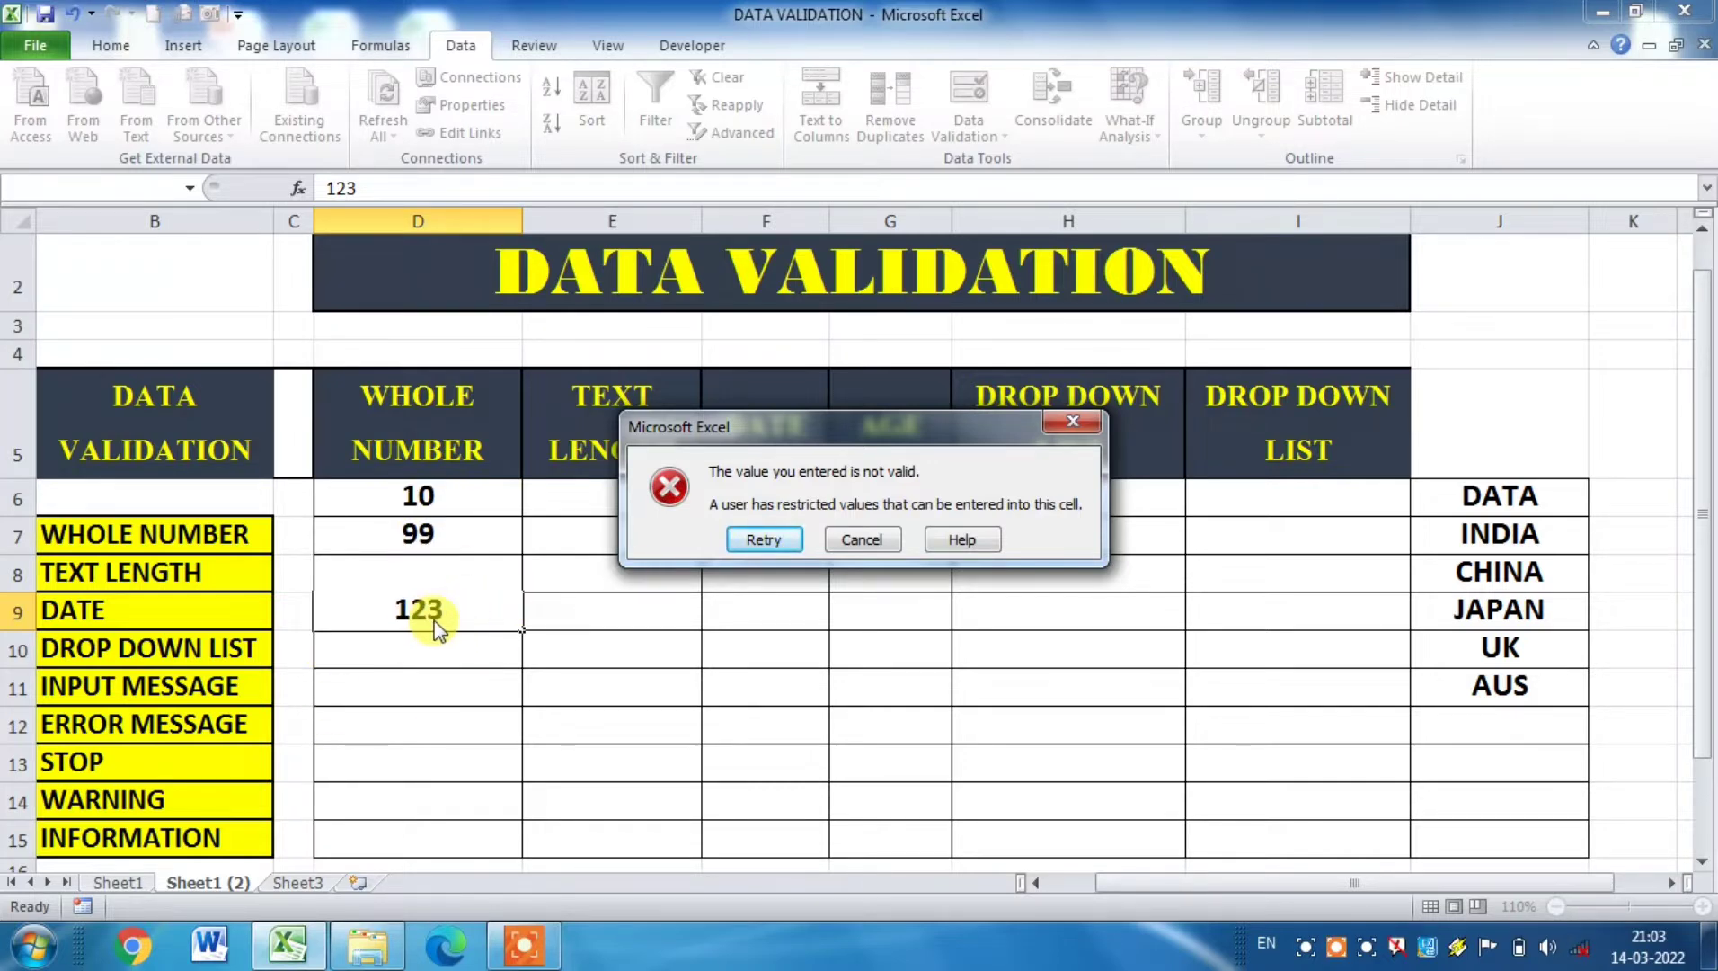
# Step: Retry the entry in cell D9 with the value 100
pyautogui.click(764, 540)
pyautogui.write('100')
pyautogui.click(594, 671)
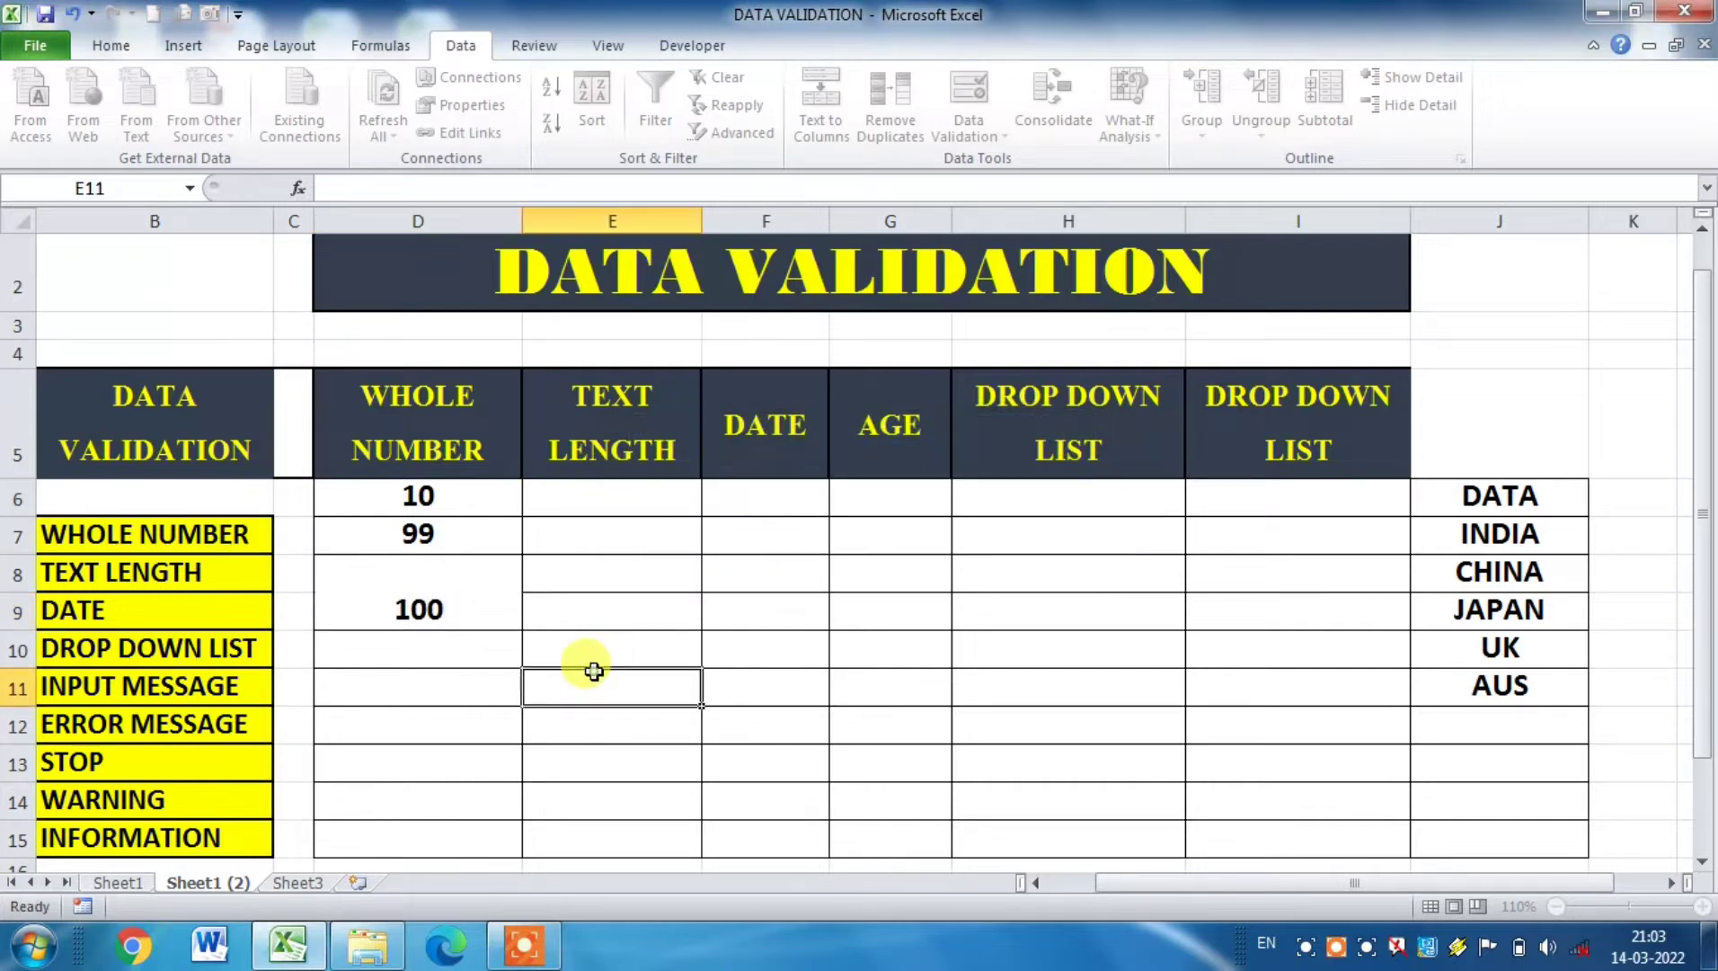
pyautogui.click(477, 609)
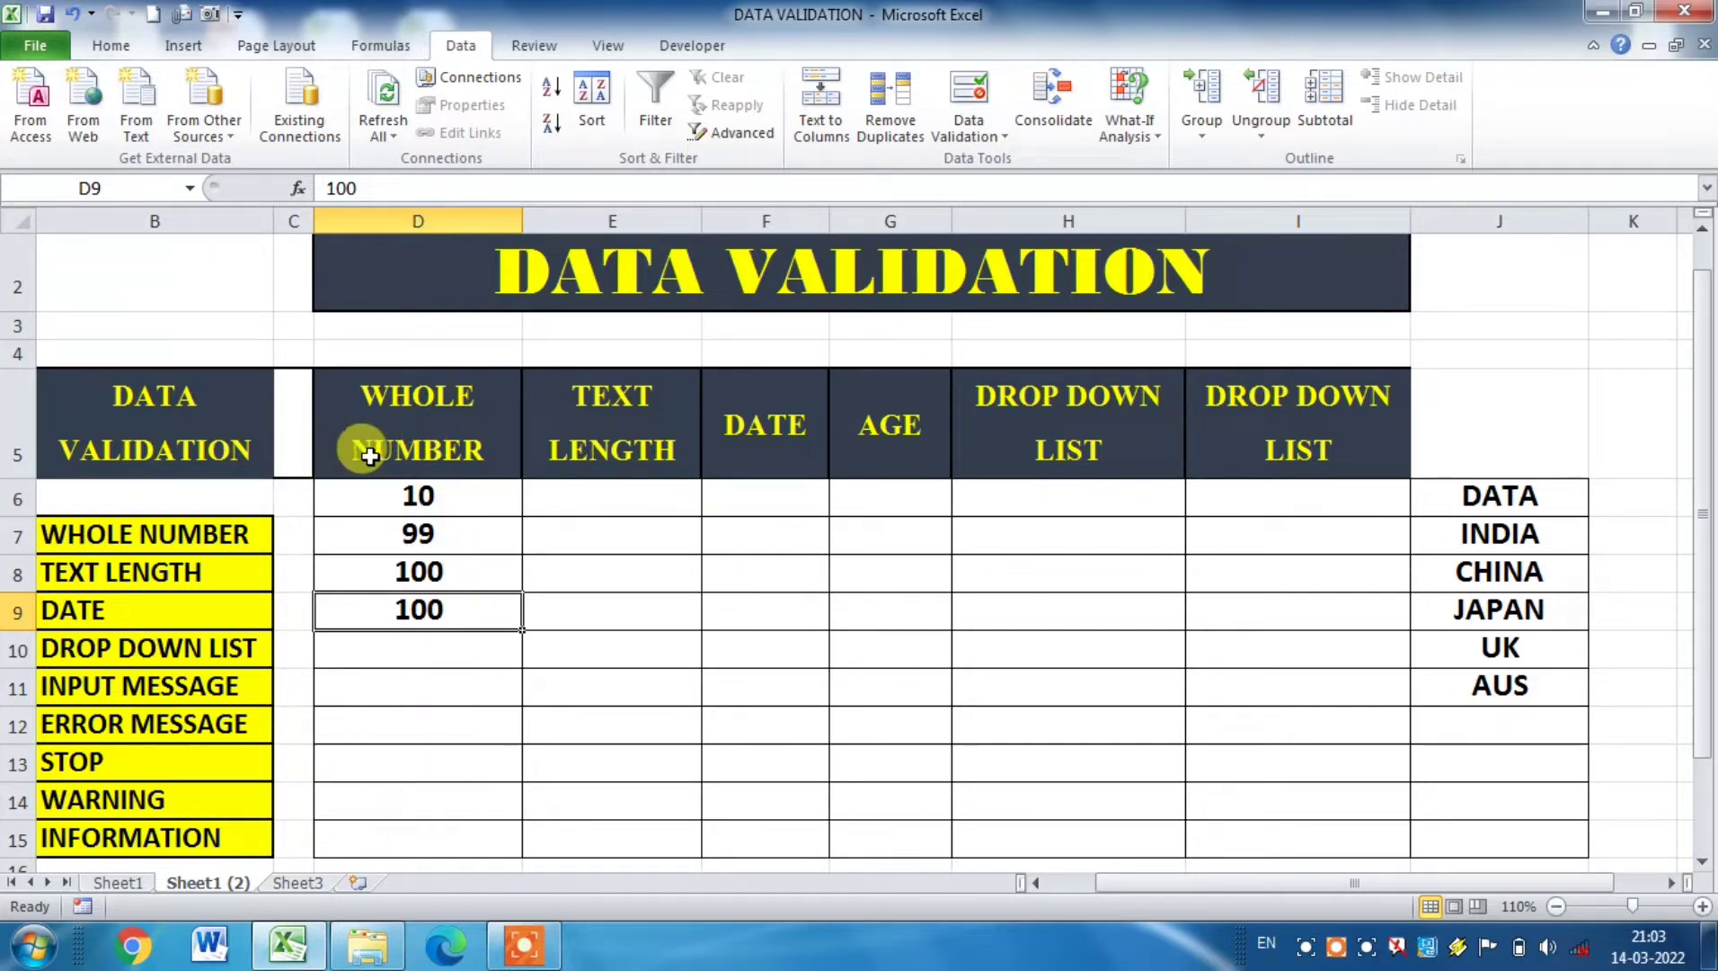
# Step: Open data validation for cells E6:E15 of the TEXT LENGTH column and restrict them by text length
pyautogui.click(564, 452)
pyautogui.click(566, 494)
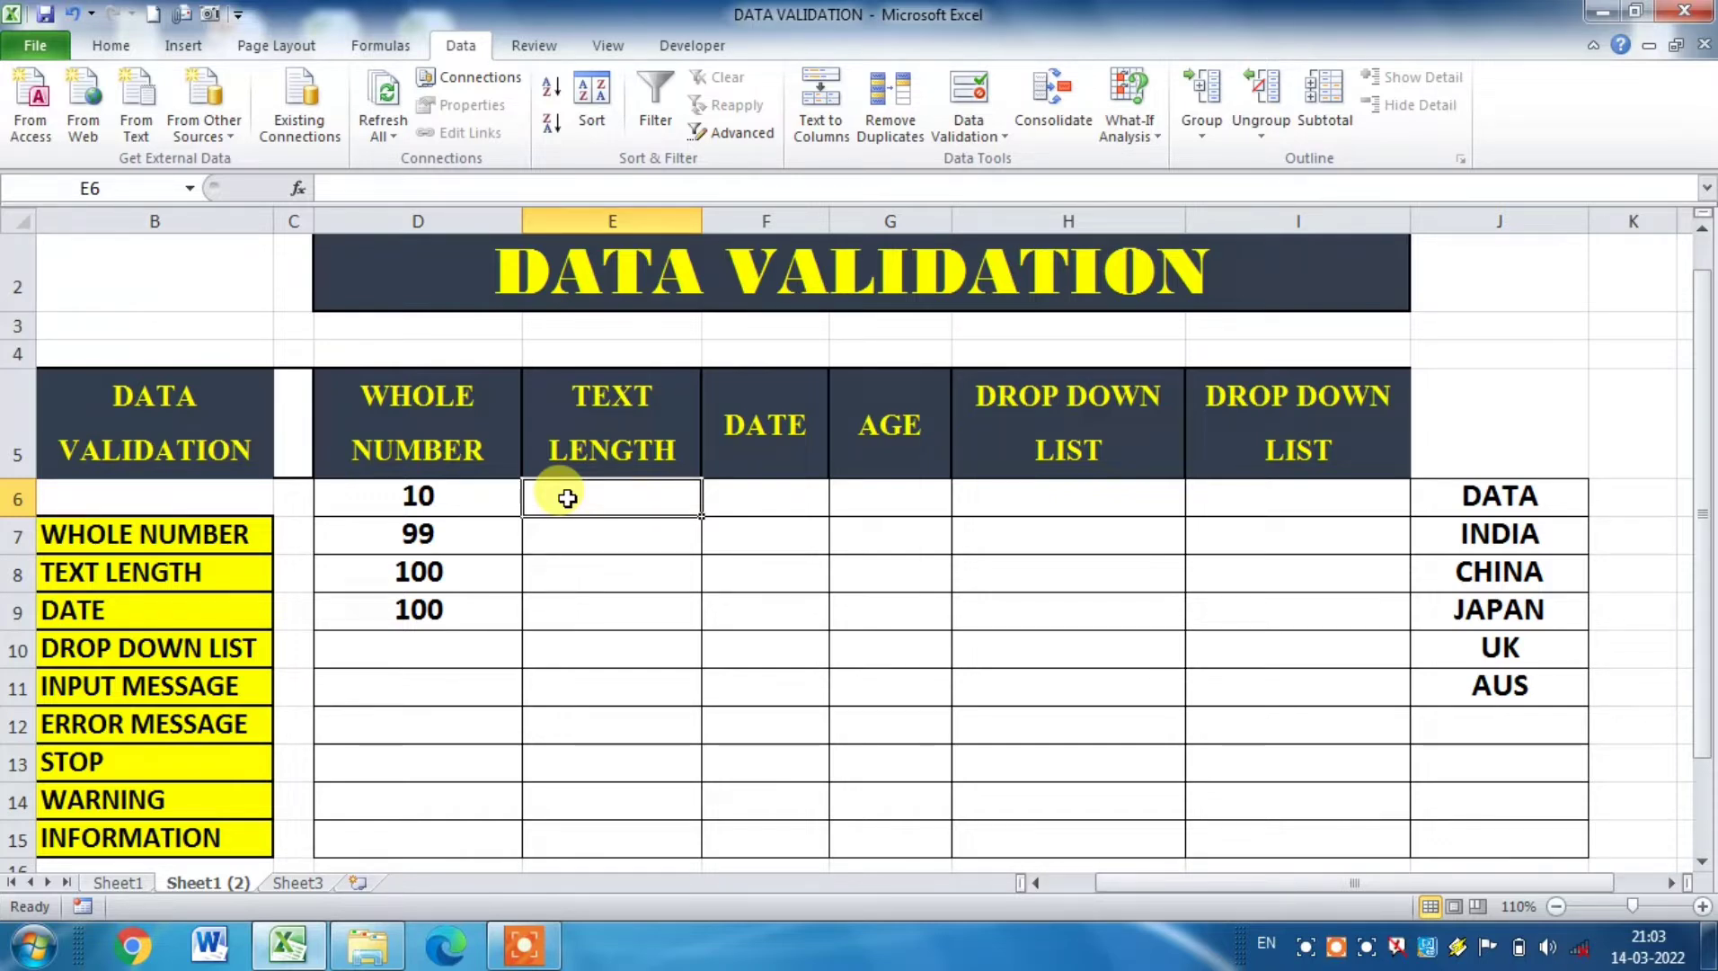
pyautogui.moveTo(567, 498); pyautogui.dragTo(573, 825)
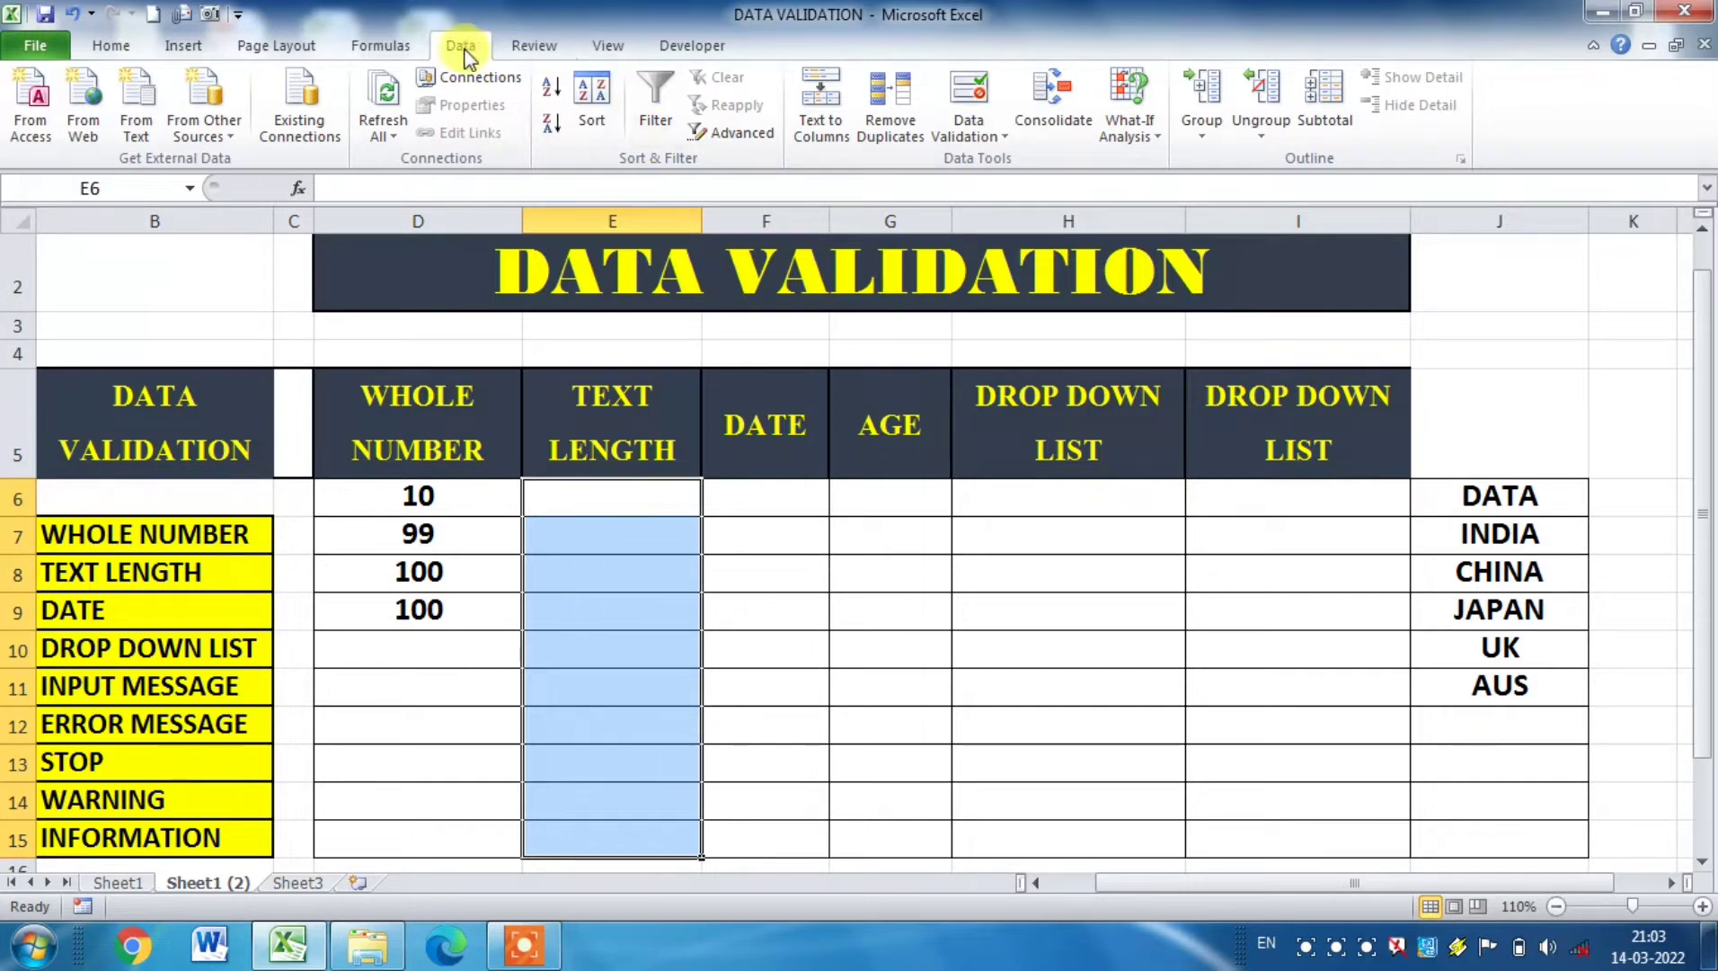
pyautogui.click(969, 119)
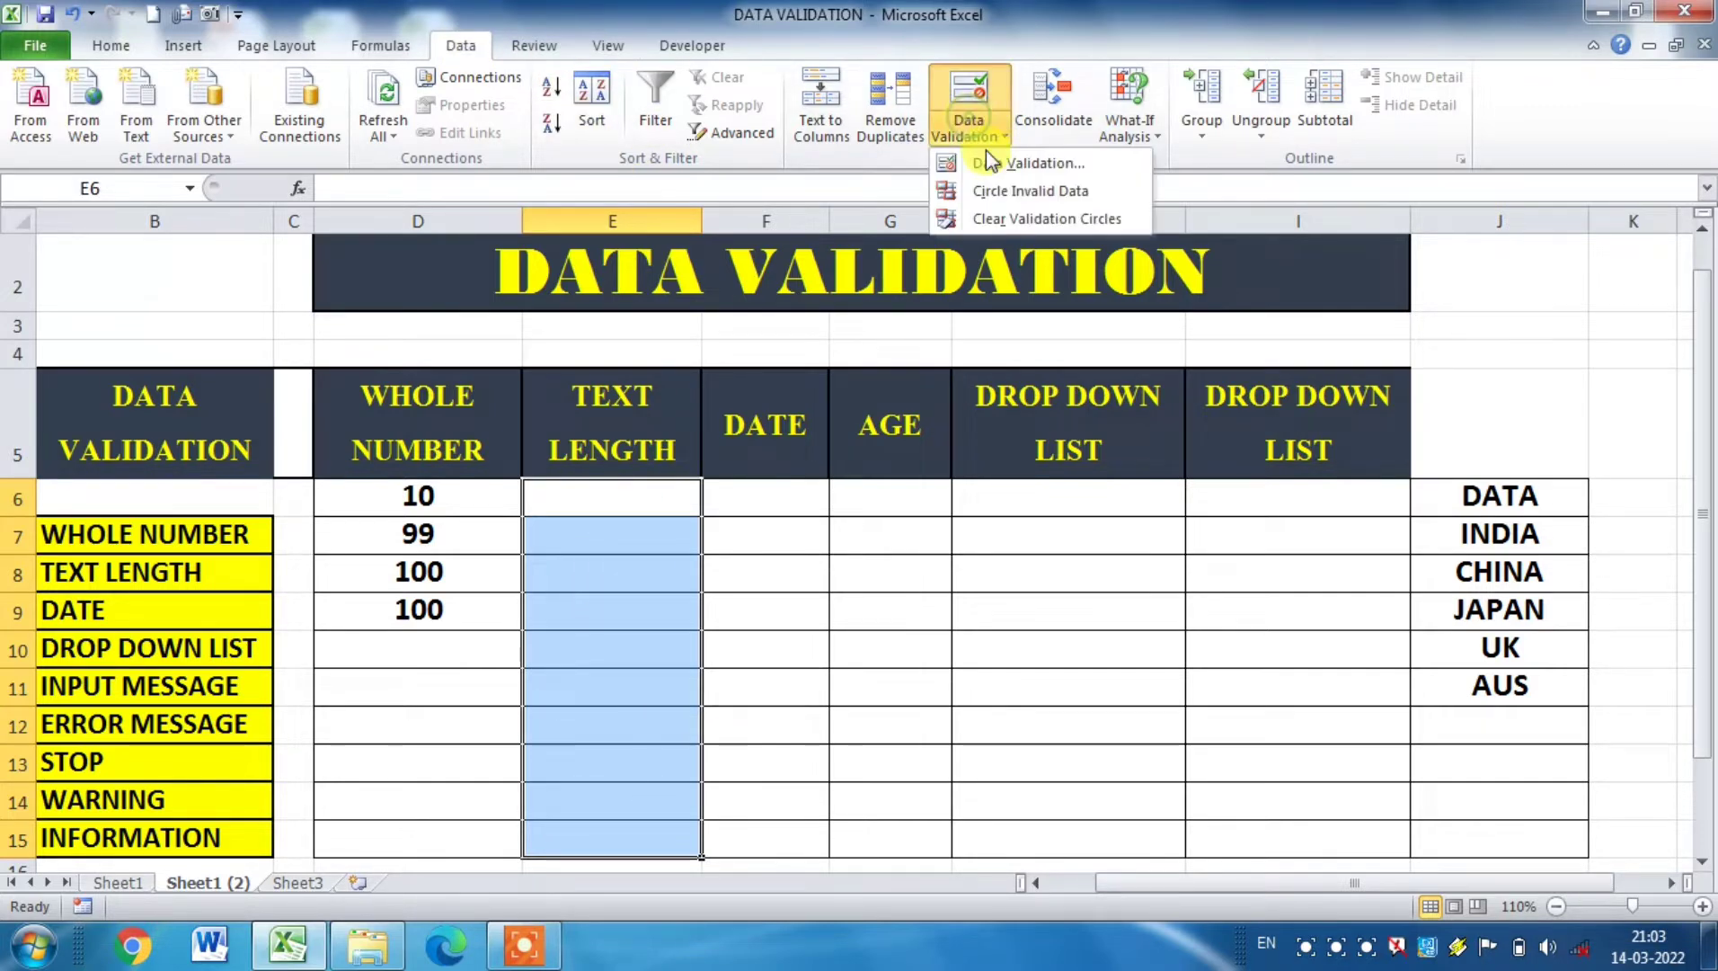
pyautogui.click(996, 163)
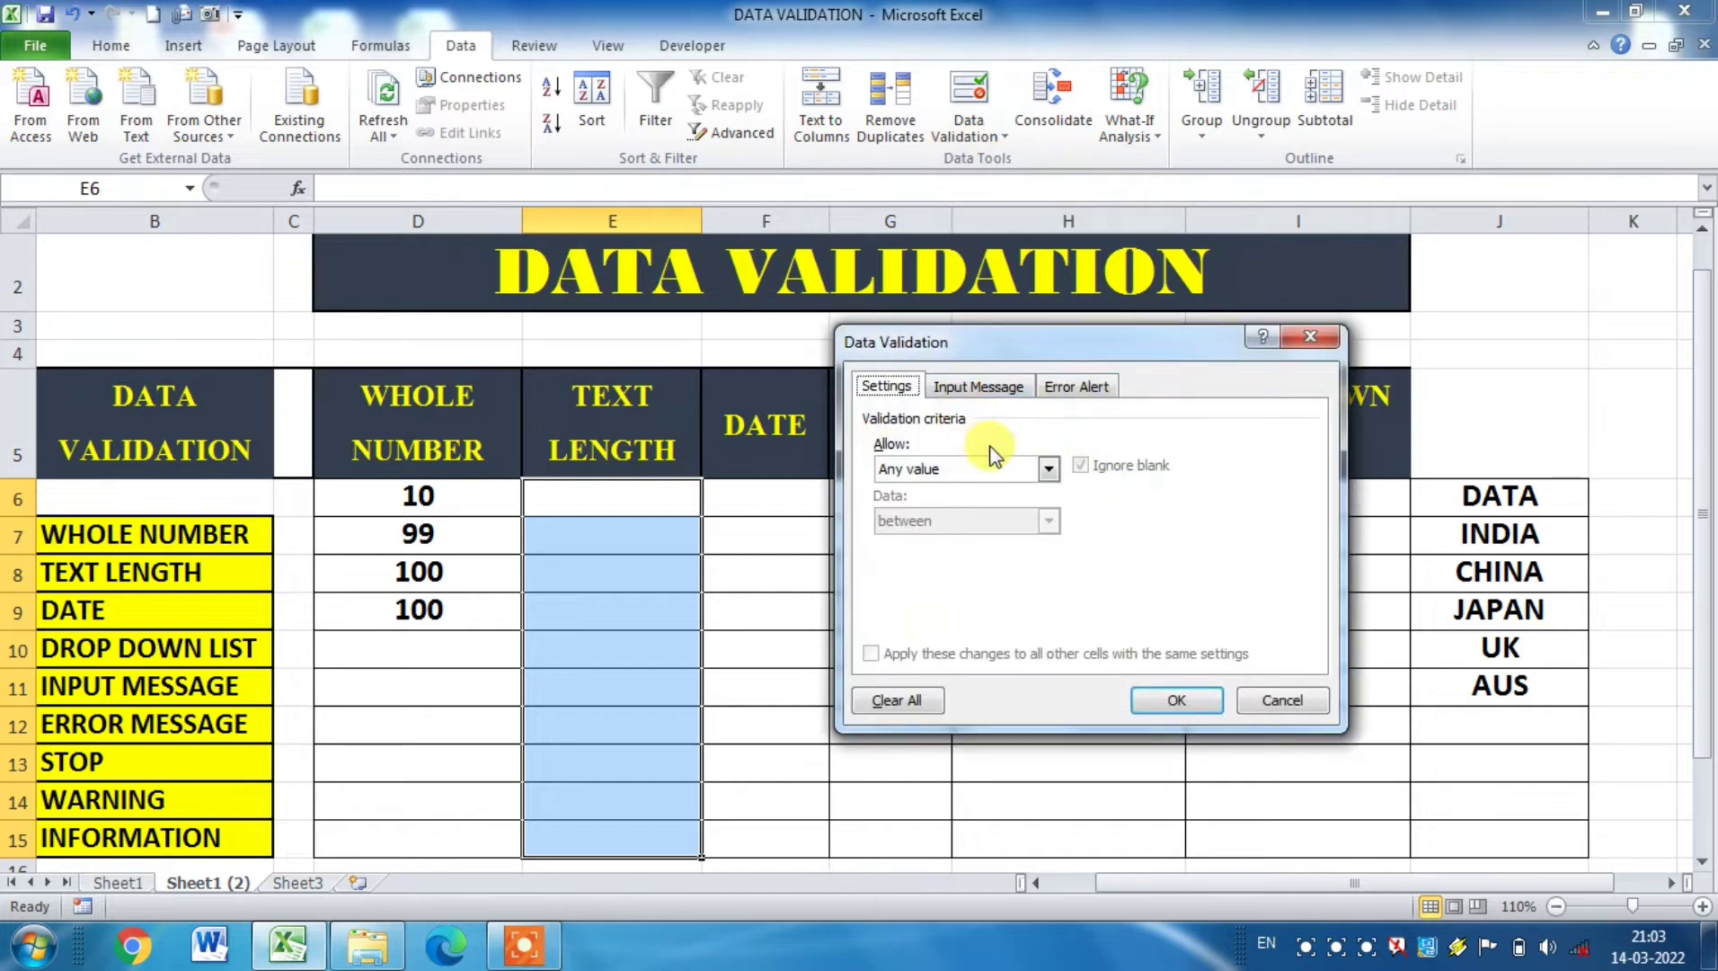
pyautogui.click(1049, 468)
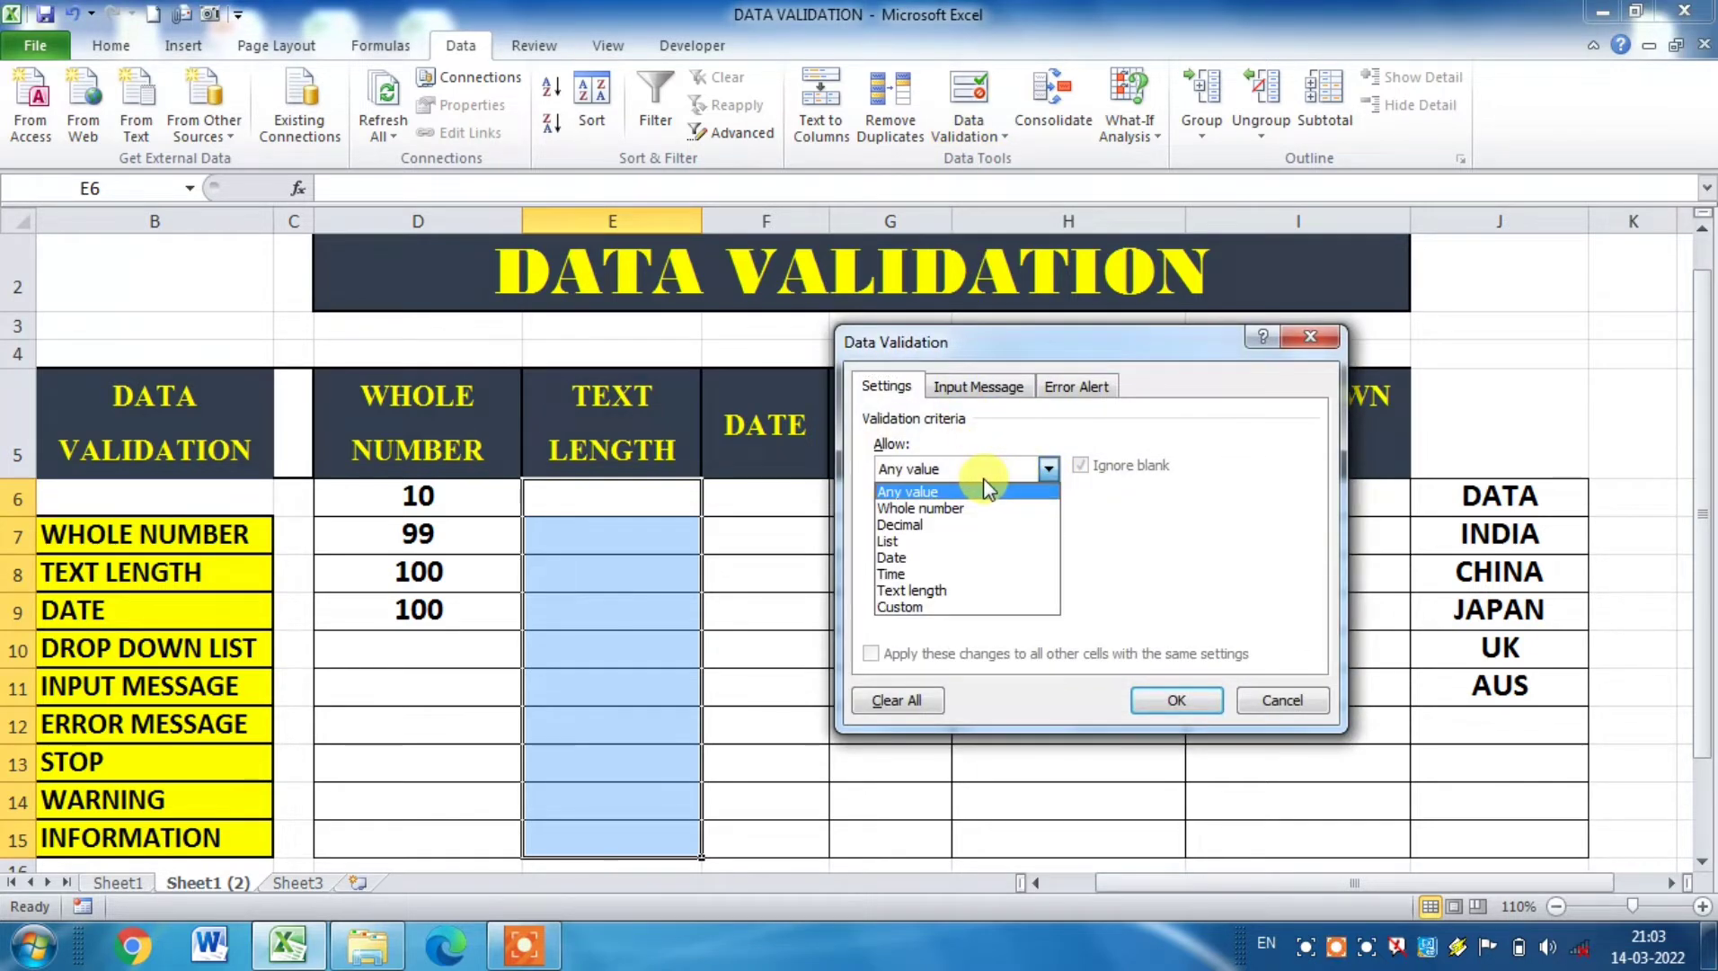
pyautogui.click(935, 592)
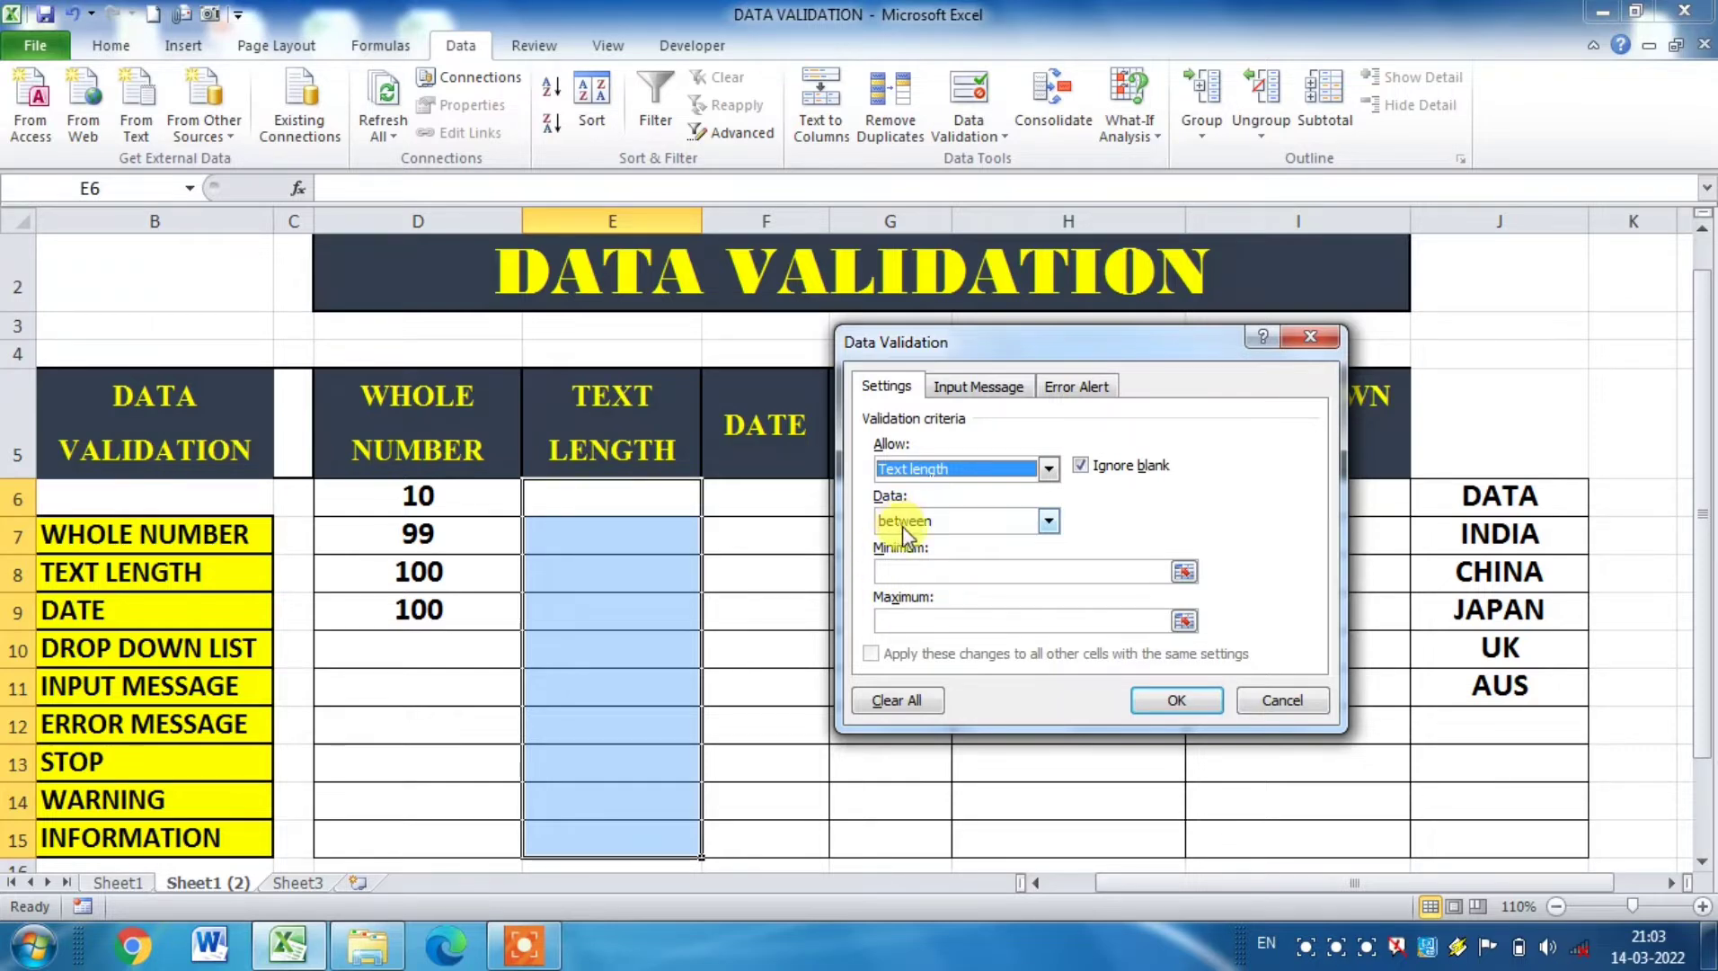
# Step: Set the text length rule to a minimum of 1 and a maximum of 5, and apply it
pyautogui.click(904, 571)
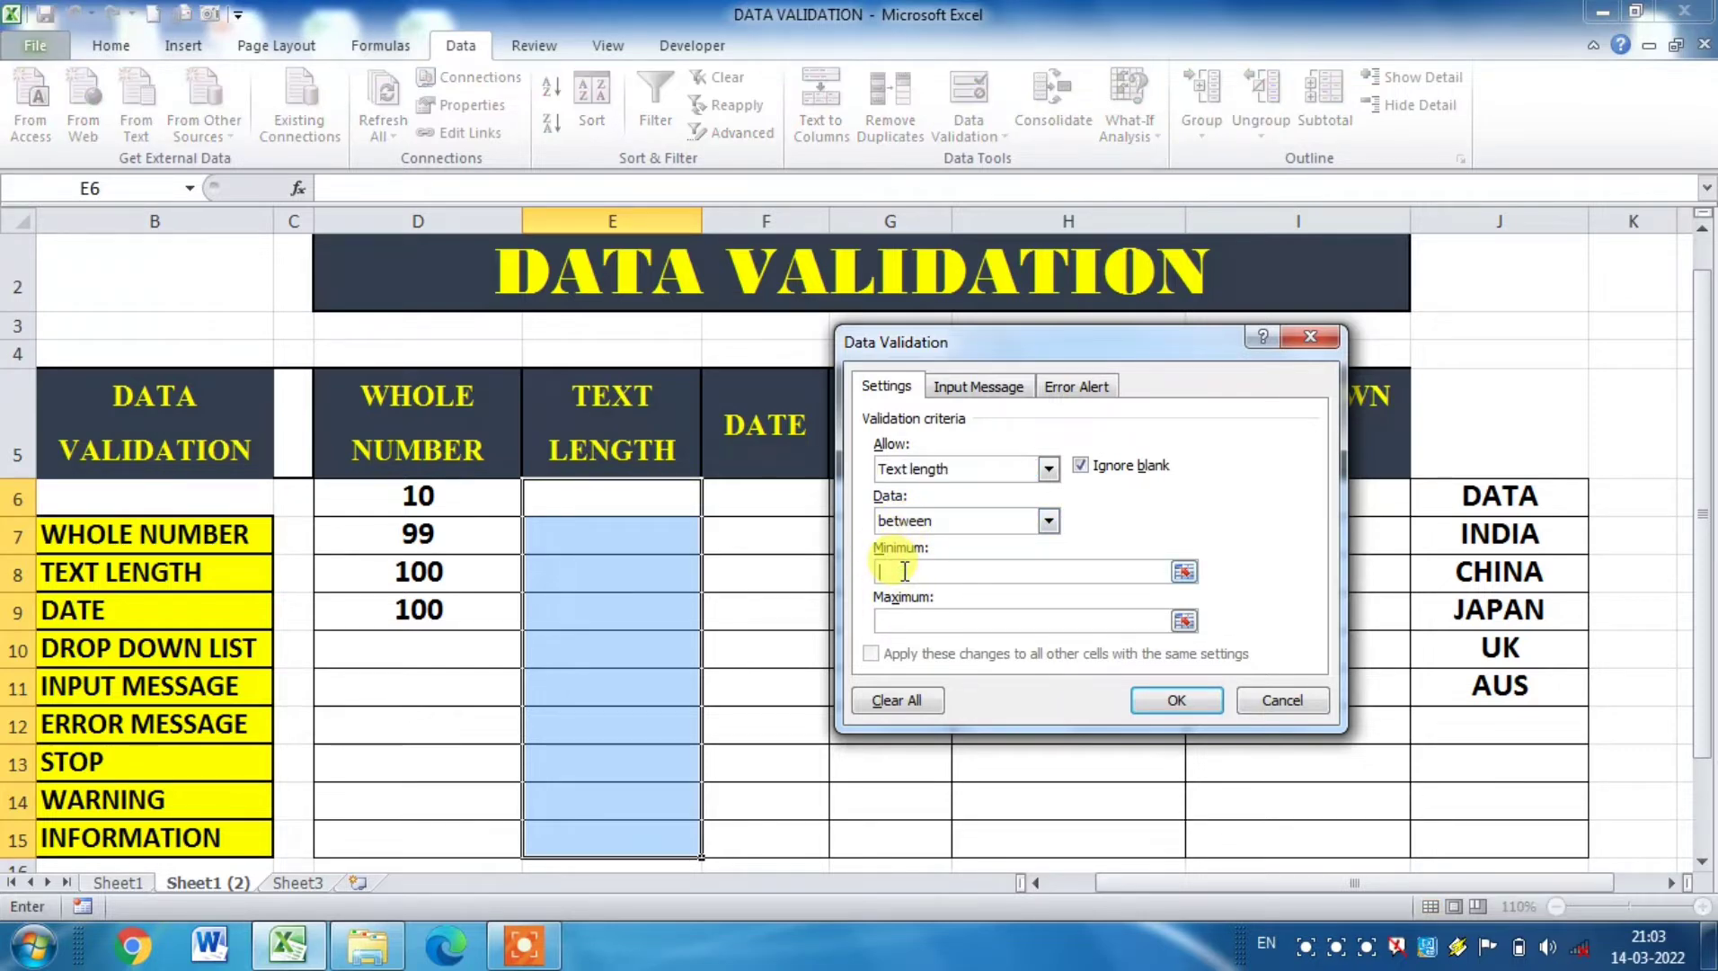
pyautogui.write('1')
pyautogui.click(916, 622)
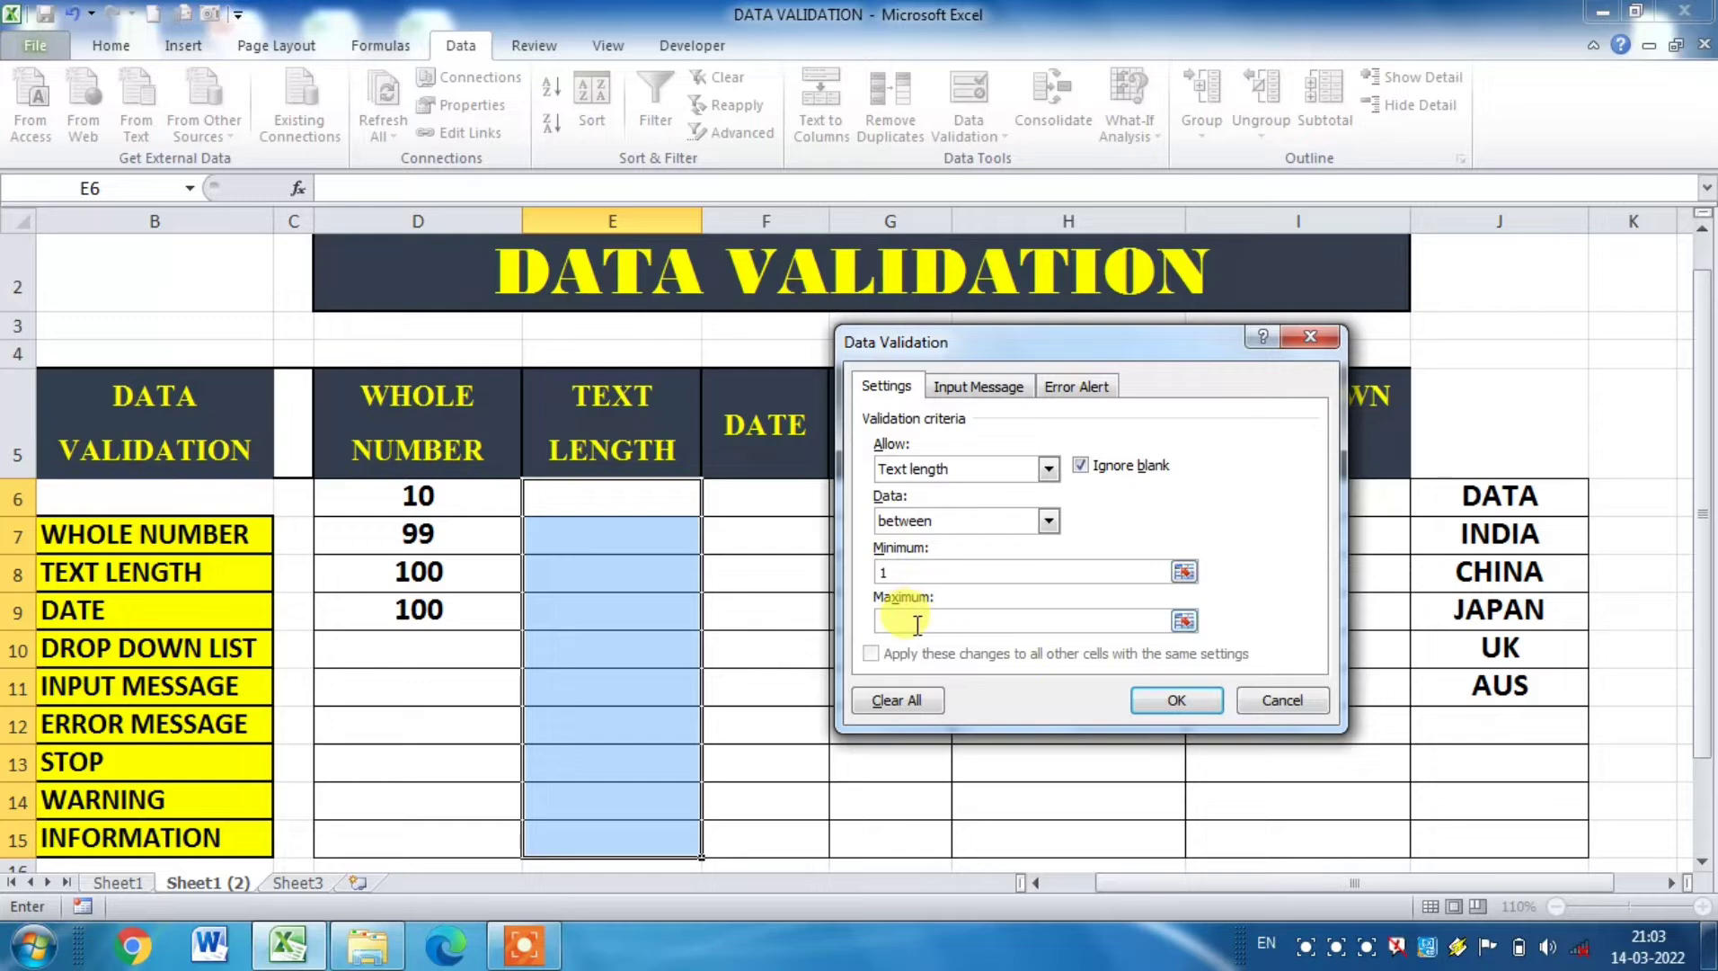
pyautogui.write('5')
pyautogui.click(1187, 702)
# Step: Enter A in cell E6, AS in E8 and ASDE in E9 to test the text length rule
pyautogui.click(647, 497)
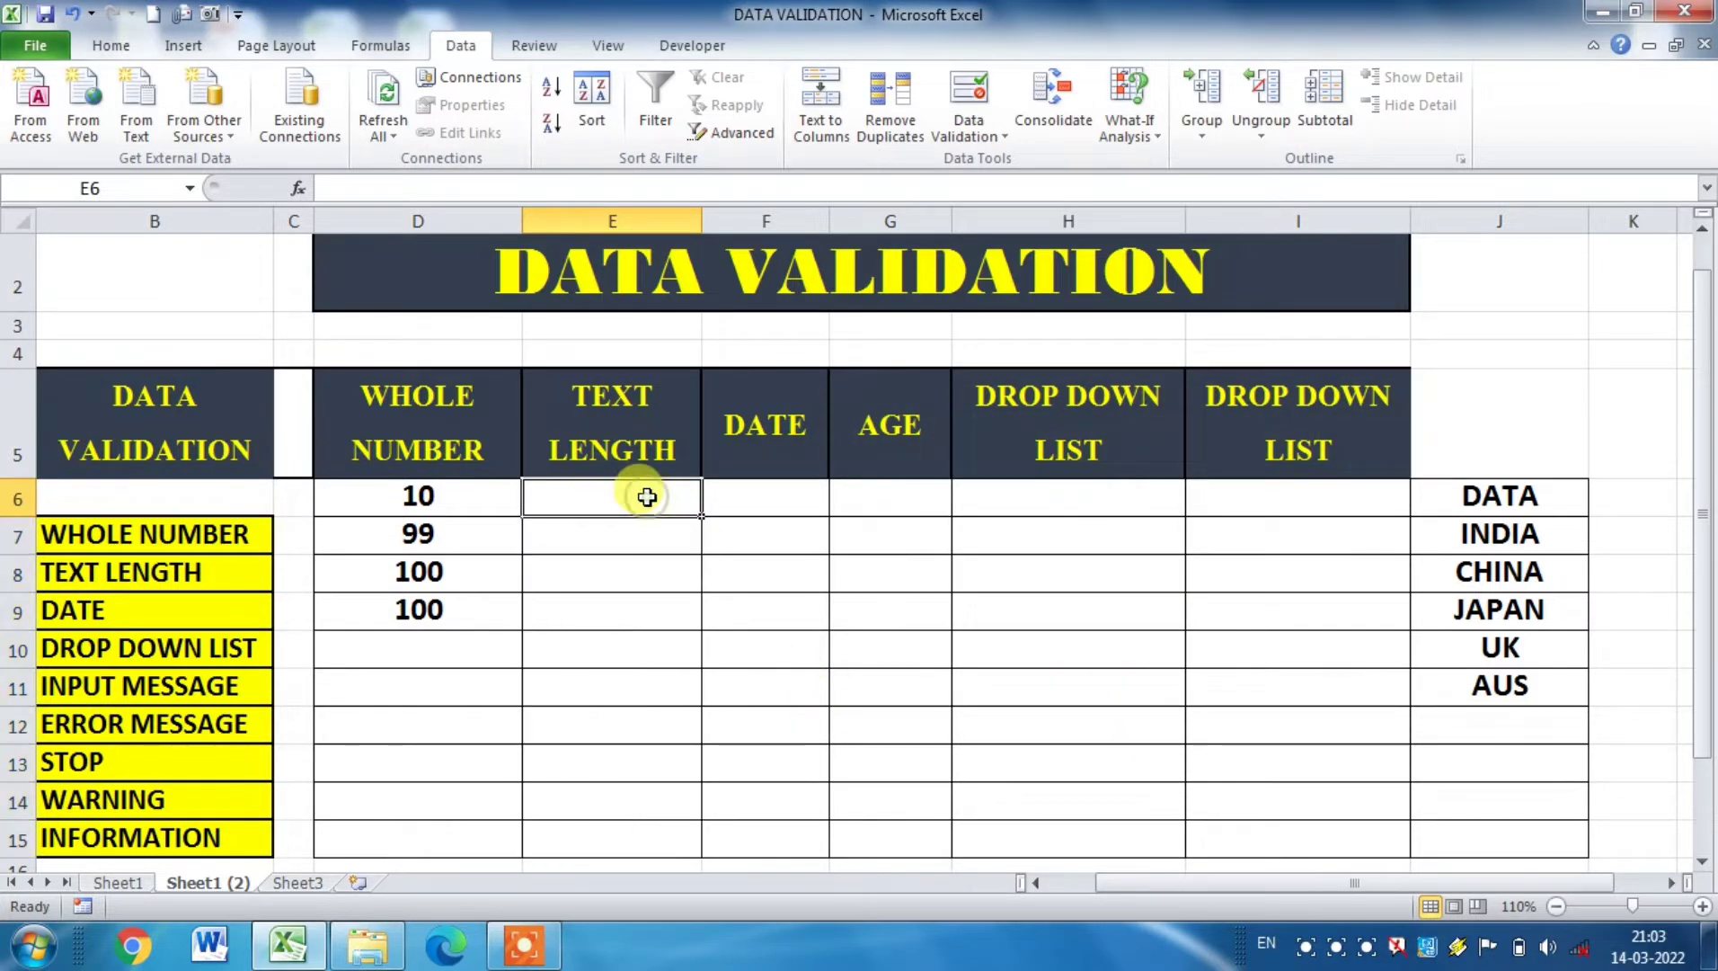
pyautogui.write('A')
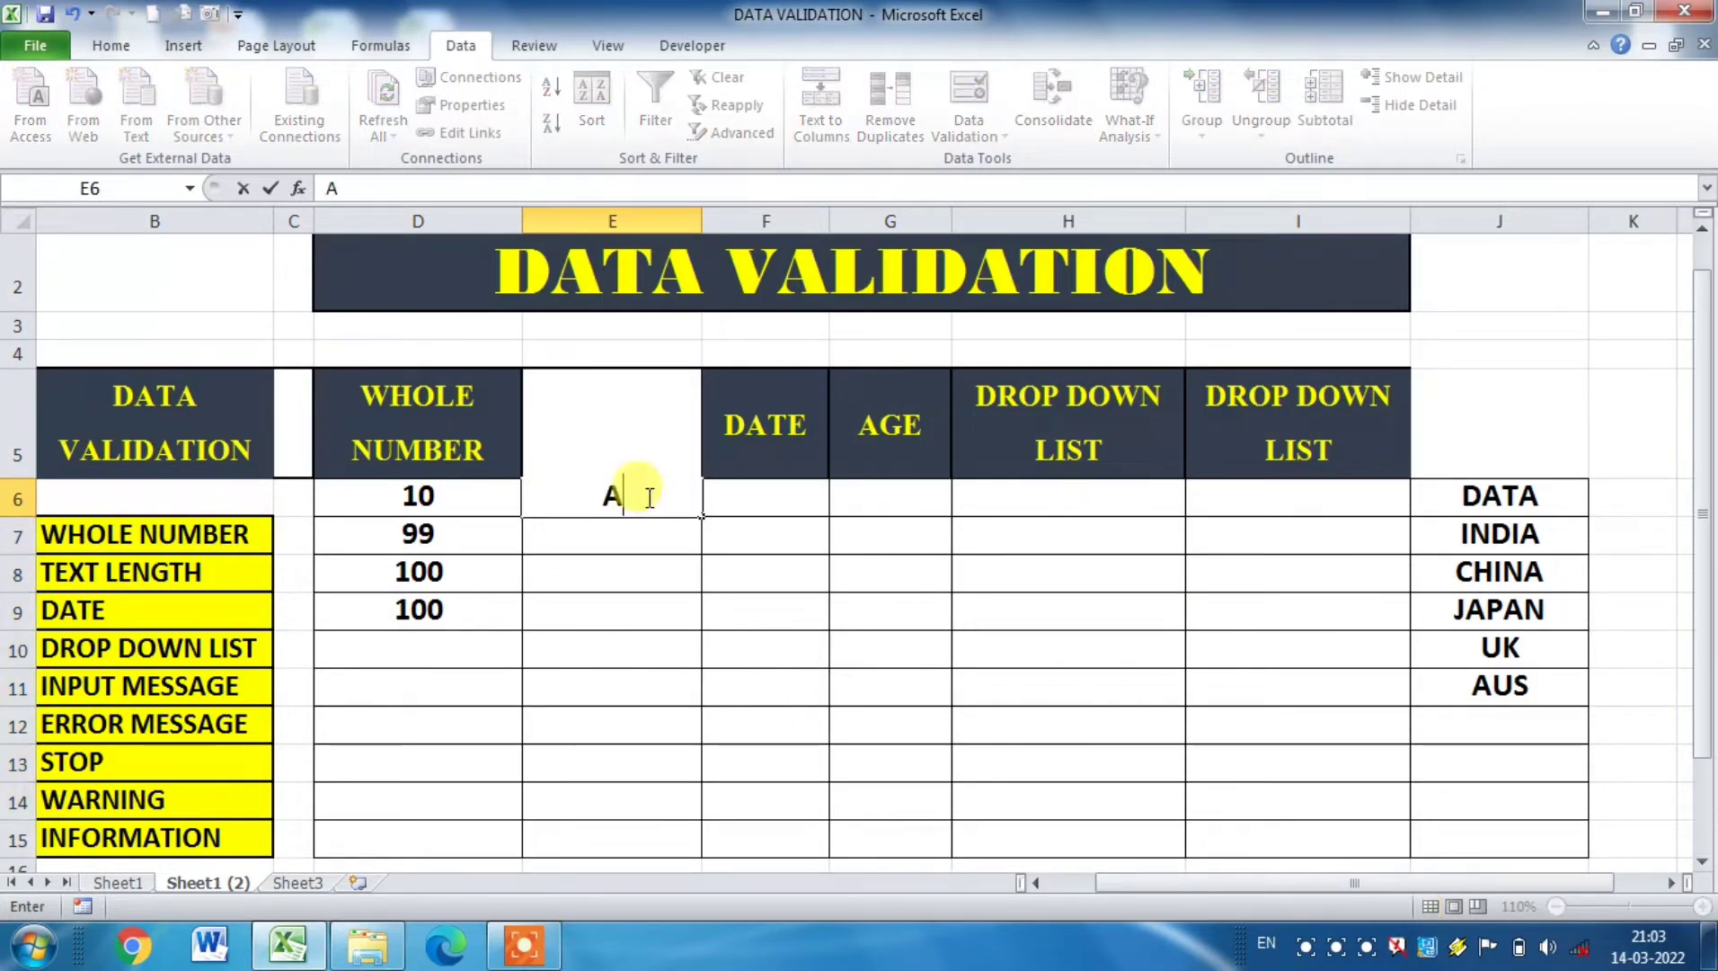
pyautogui.click(681, 641)
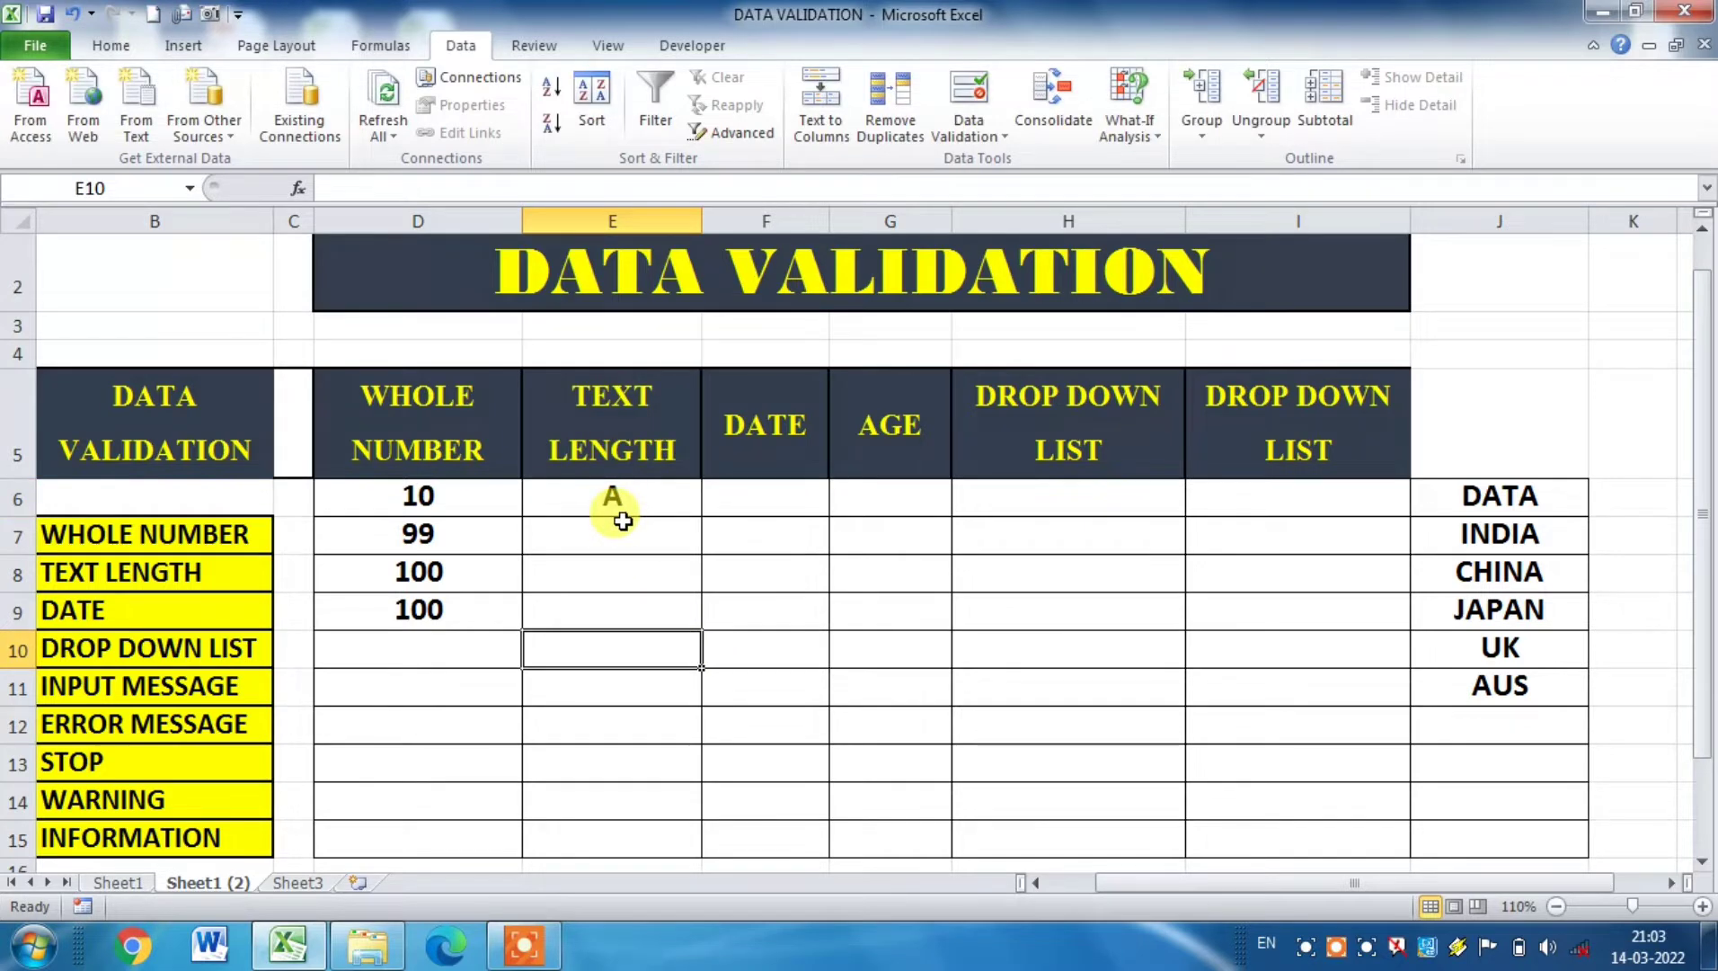
pyautogui.click(627, 573)
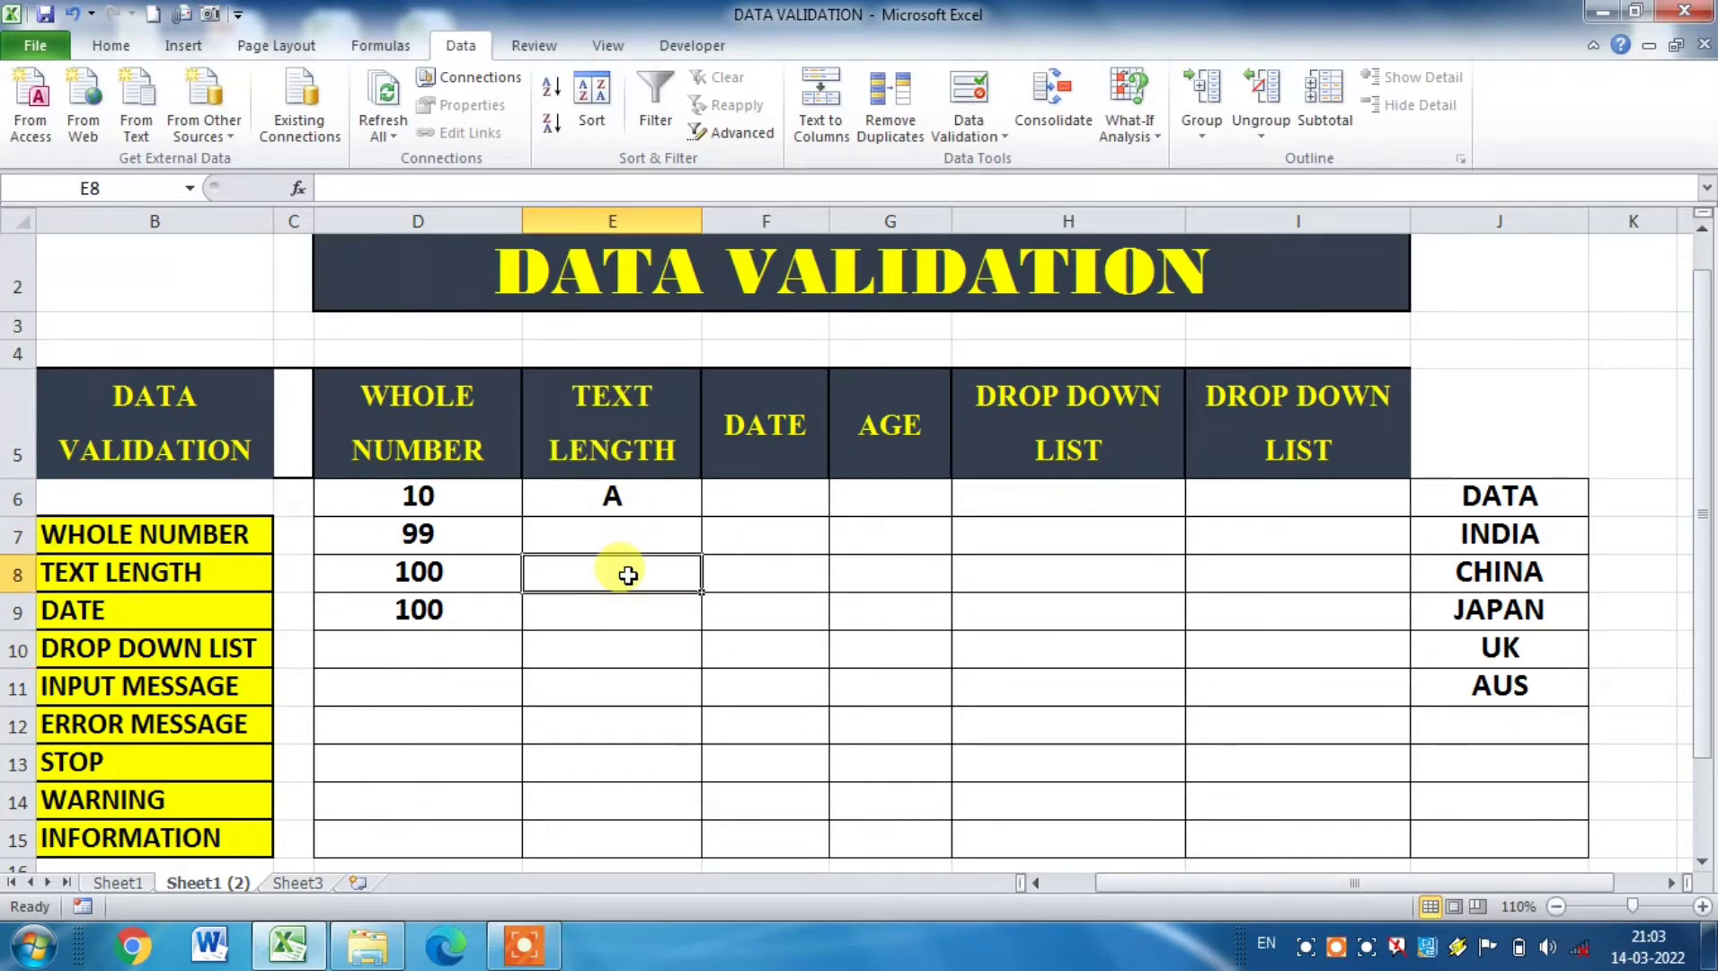
pyautogui.write('AS')
pyautogui.click(635, 618)
pyautogui.write('AS')
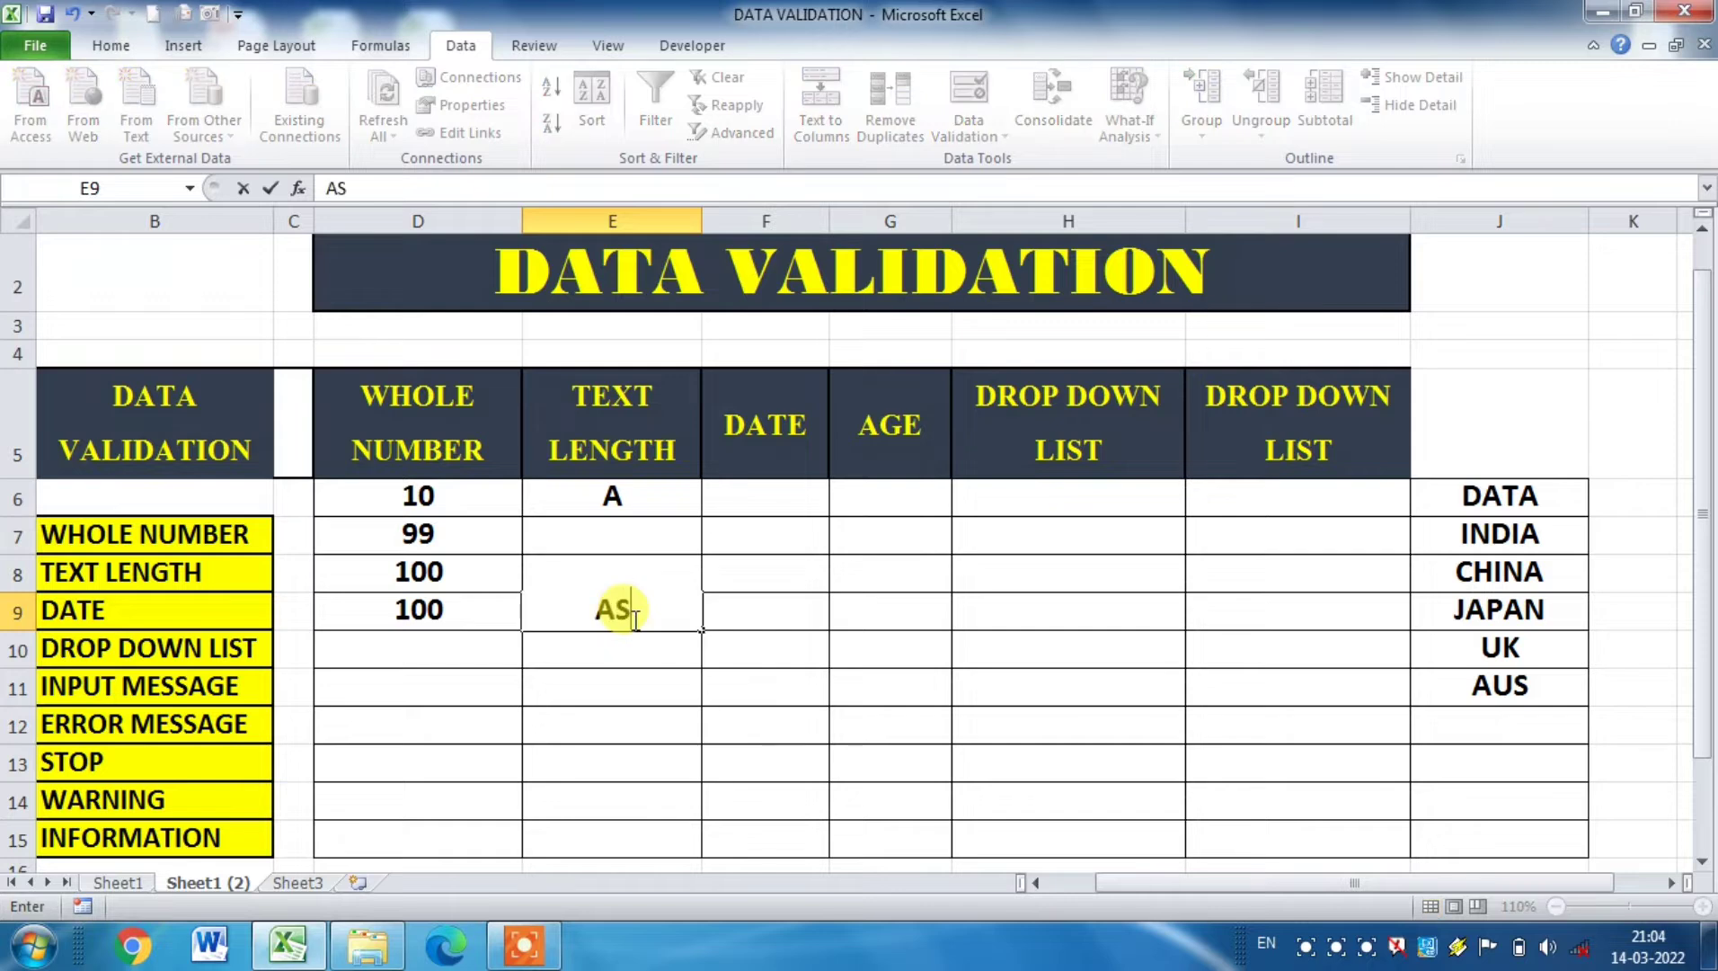
pyautogui.write('DE')
# Step: Try to enter ASDFFHGHGH in cell E10 to test the text length limit, and cancel the entry
pyautogui.click(620, 663)
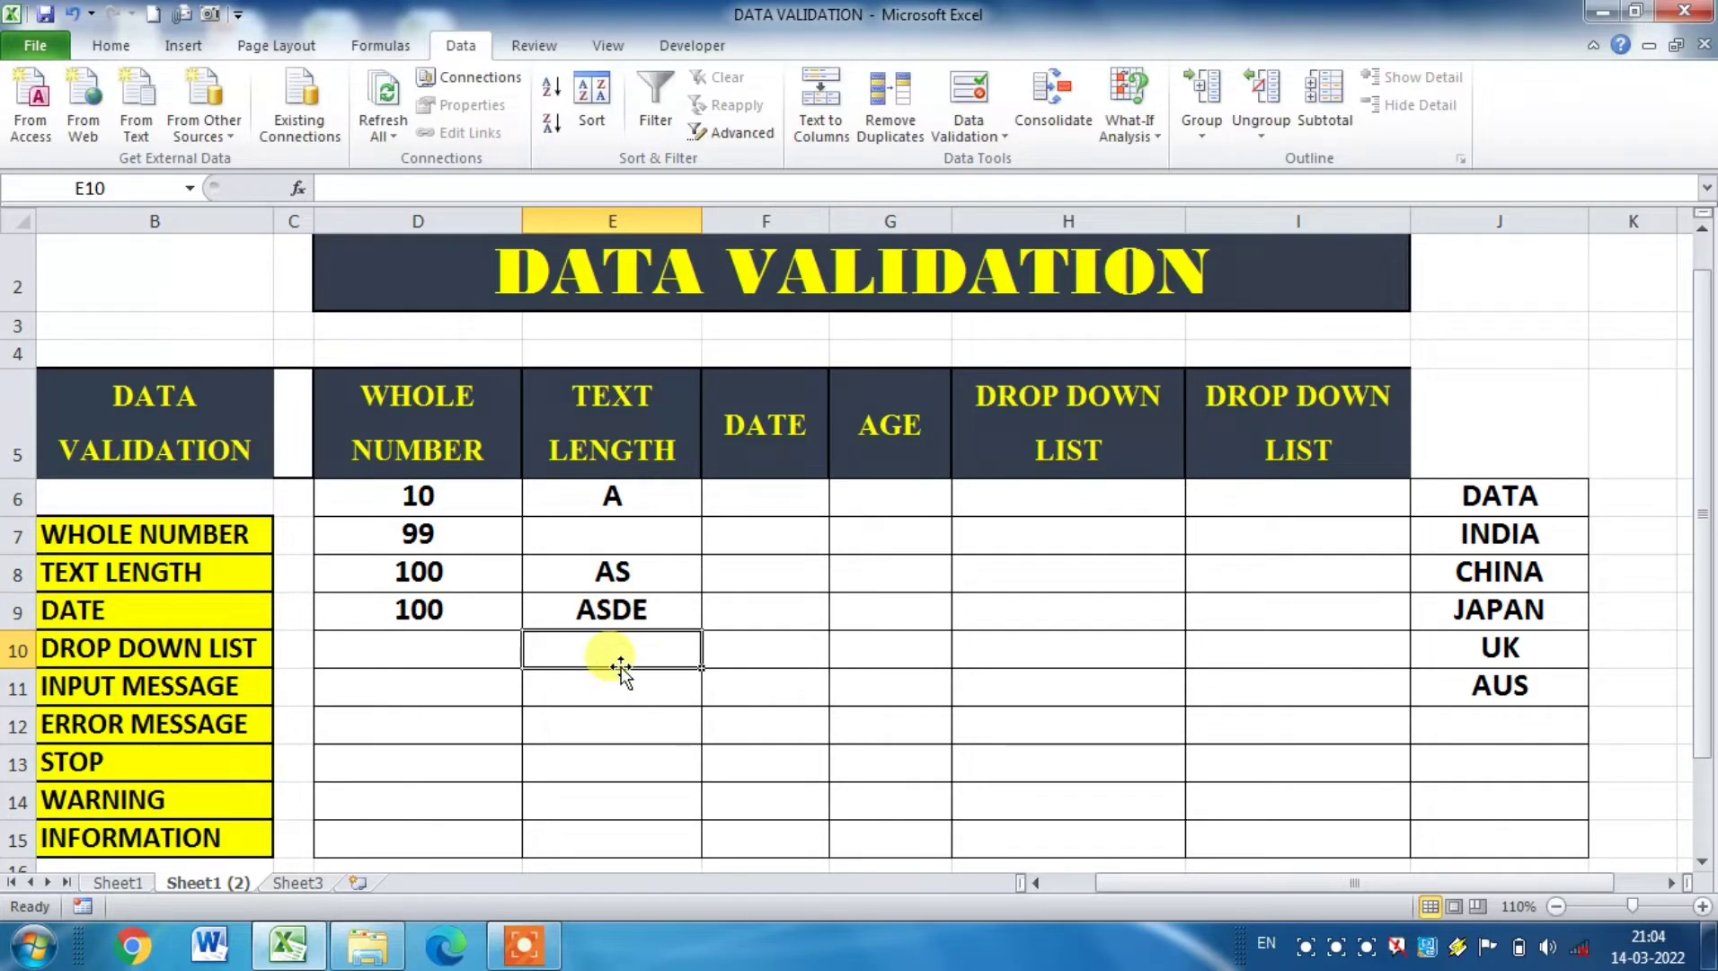
pyautogui.write('ASDFFHGHGH')
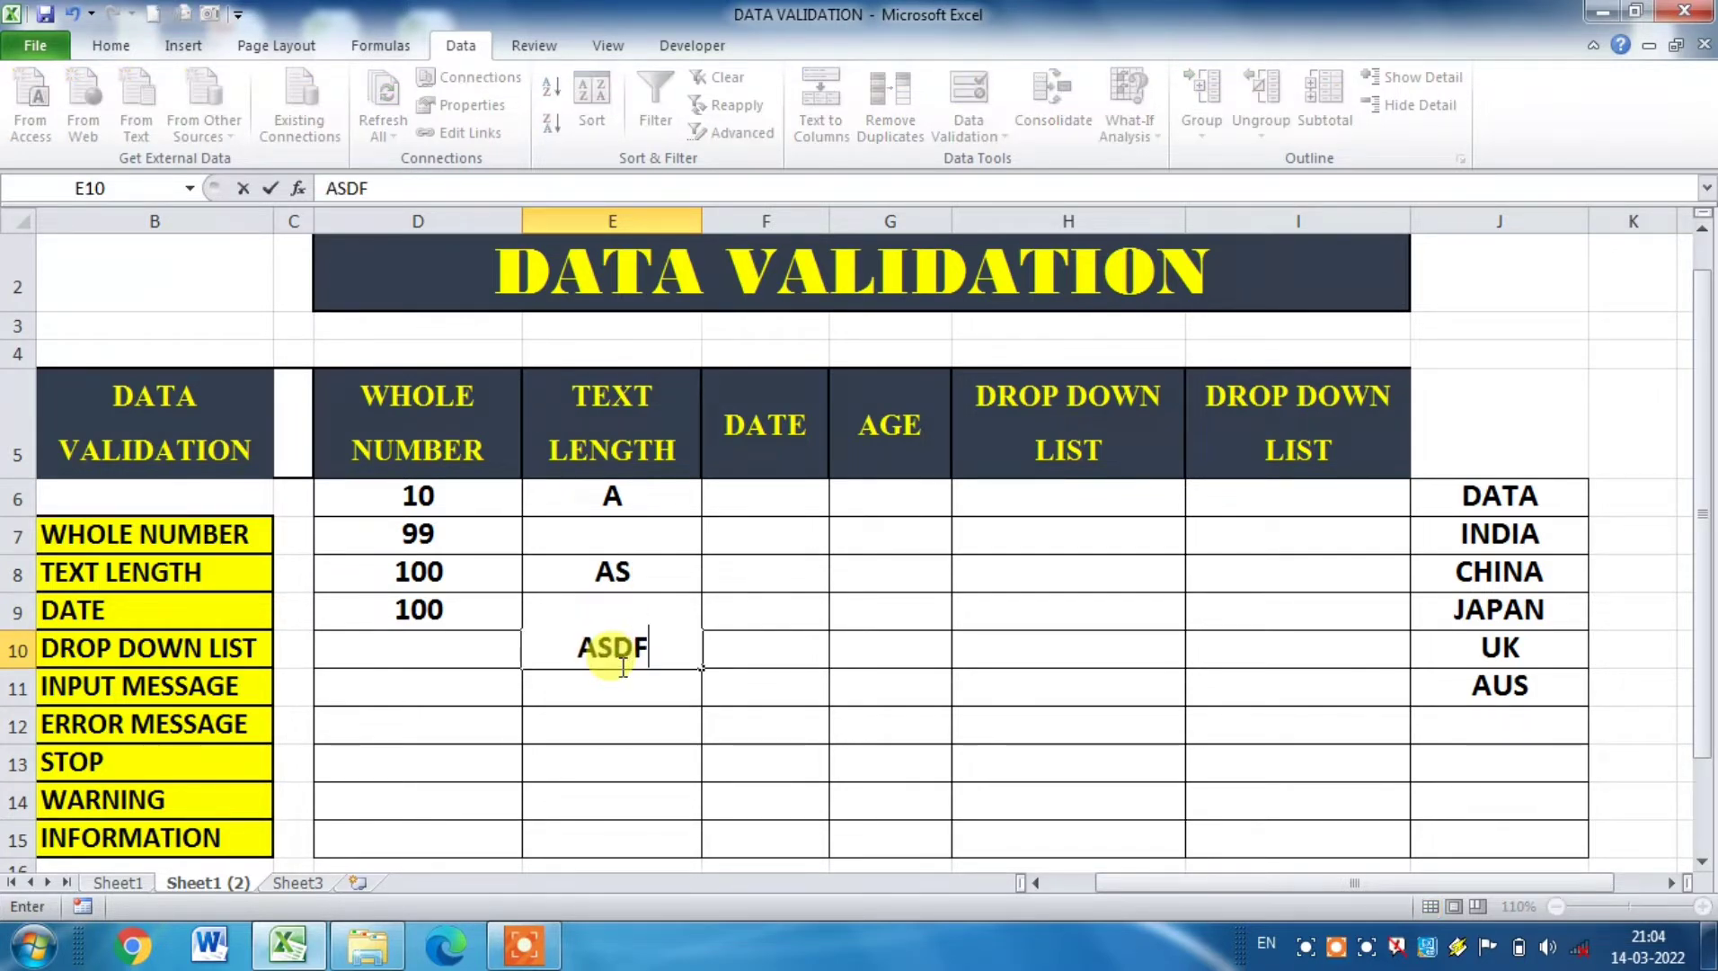
pyautogui.click(699, 703)
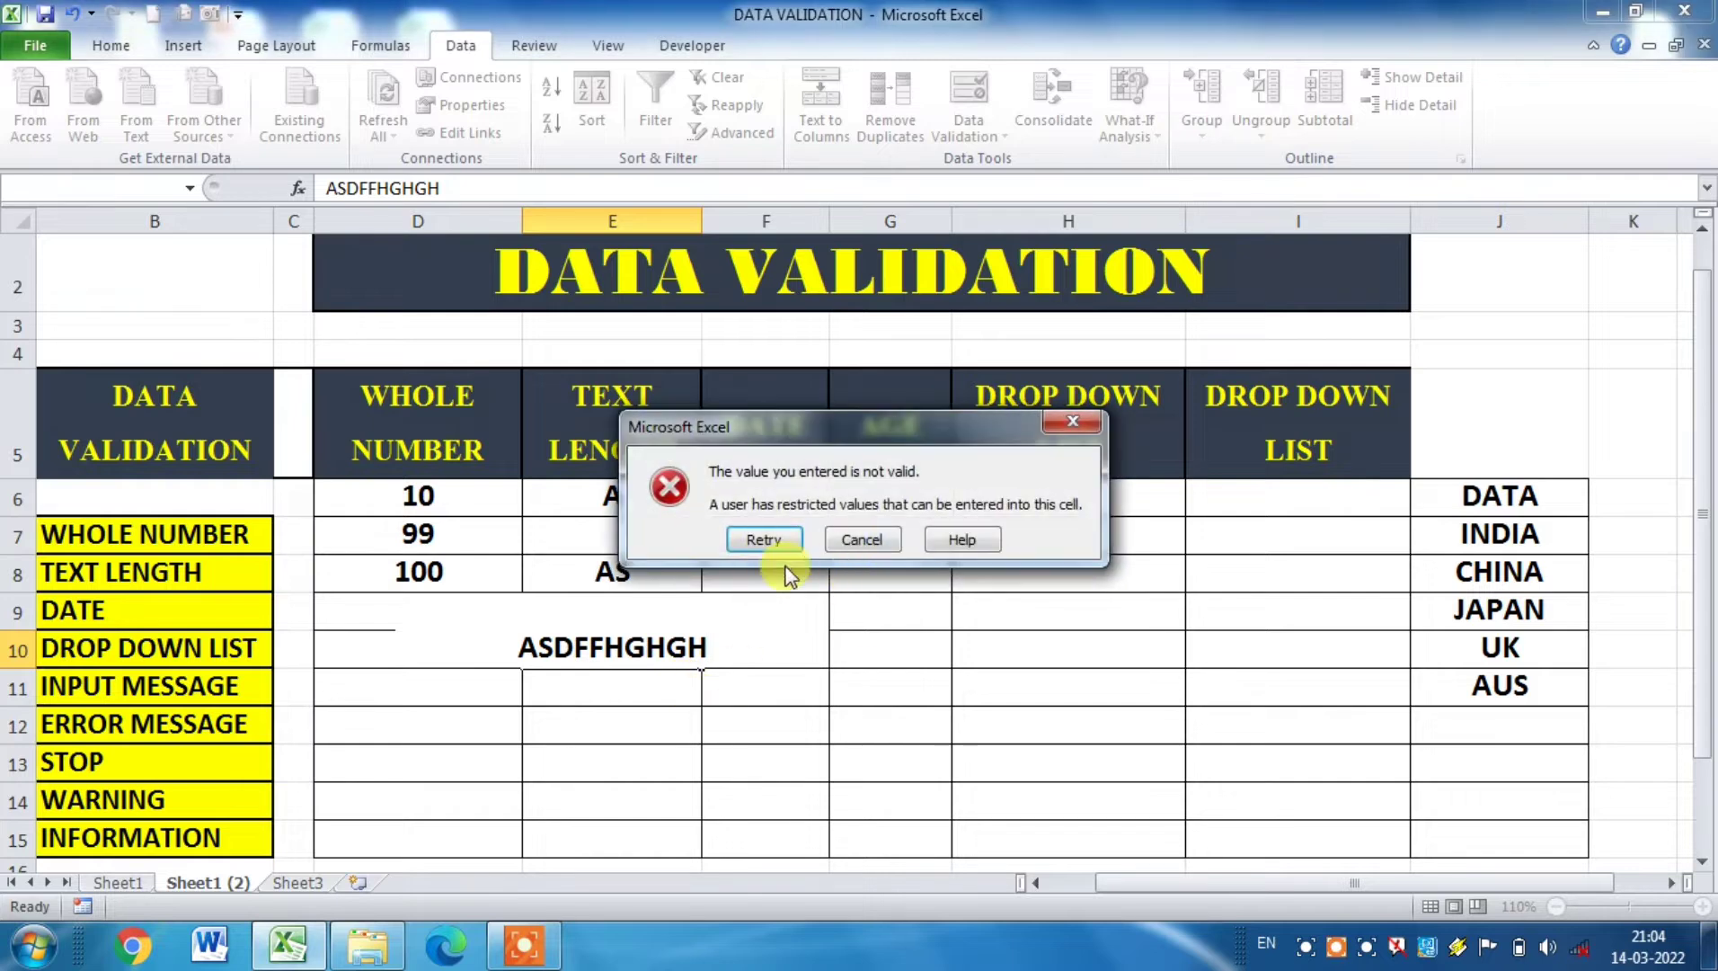
pyautogui.click(861, 539)
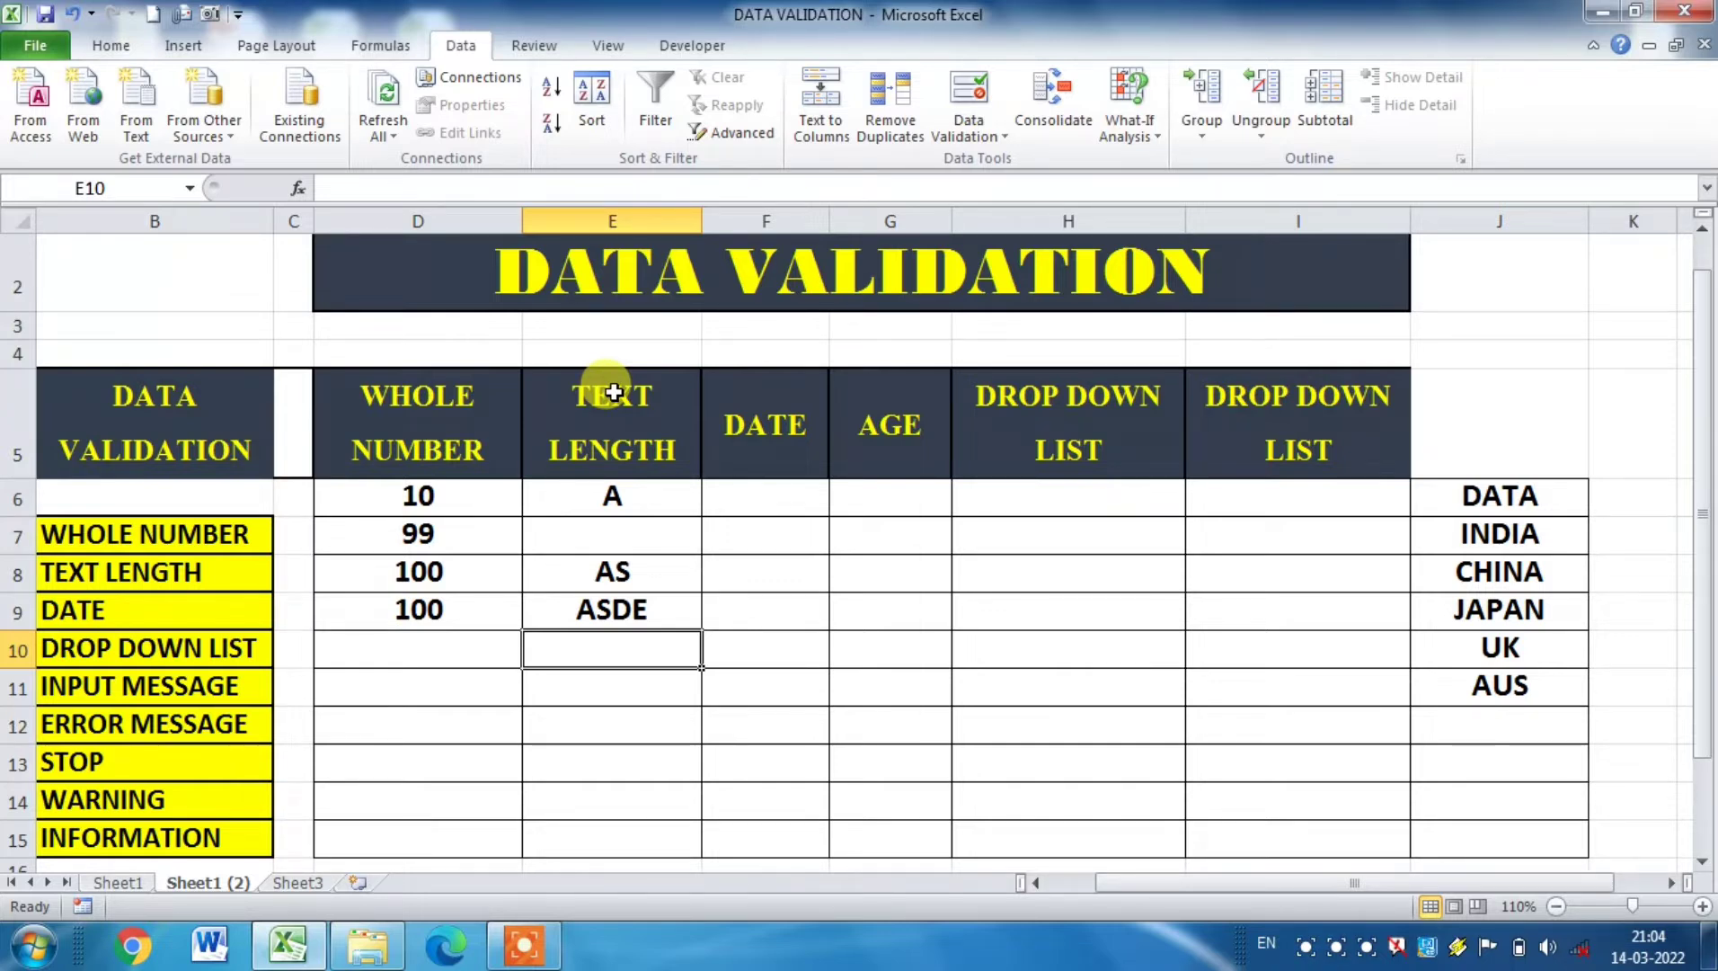
# Step: Open data validation for cells F6:F15 of the DATE column and restrict them to dates
pyautogui.click(795, 491)
pyautogui.moveTo(794, 491); pyautogui.dragTo(787, 817)
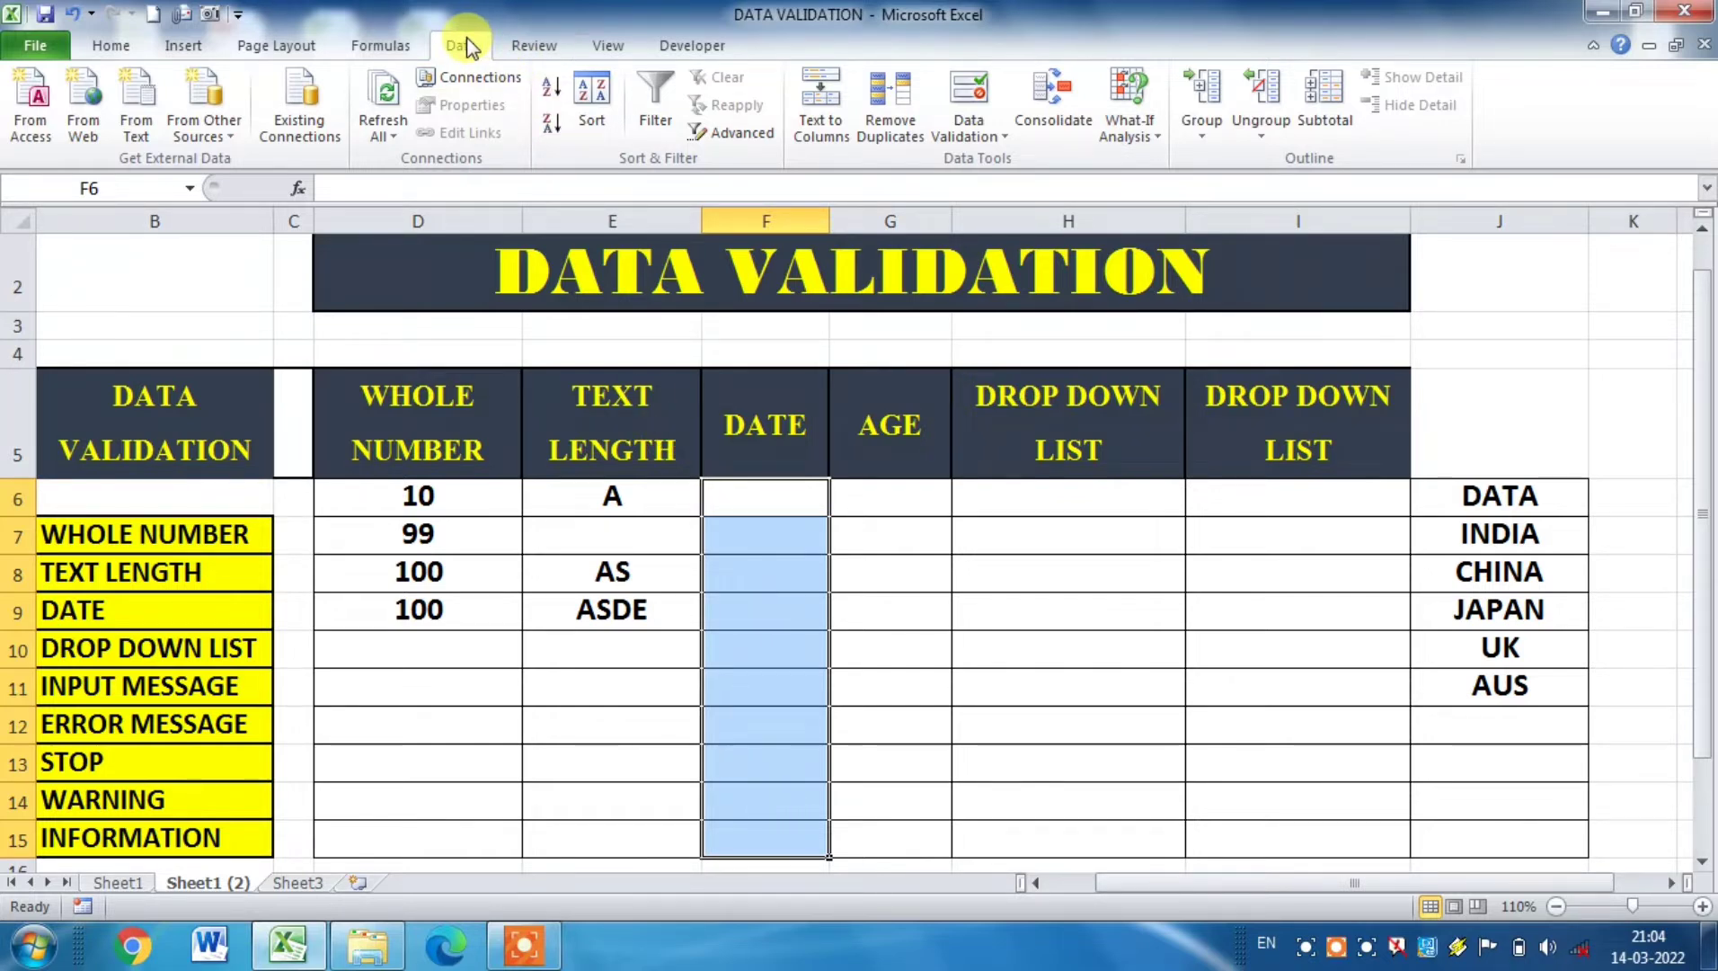
pyautogui.click(973, 109)
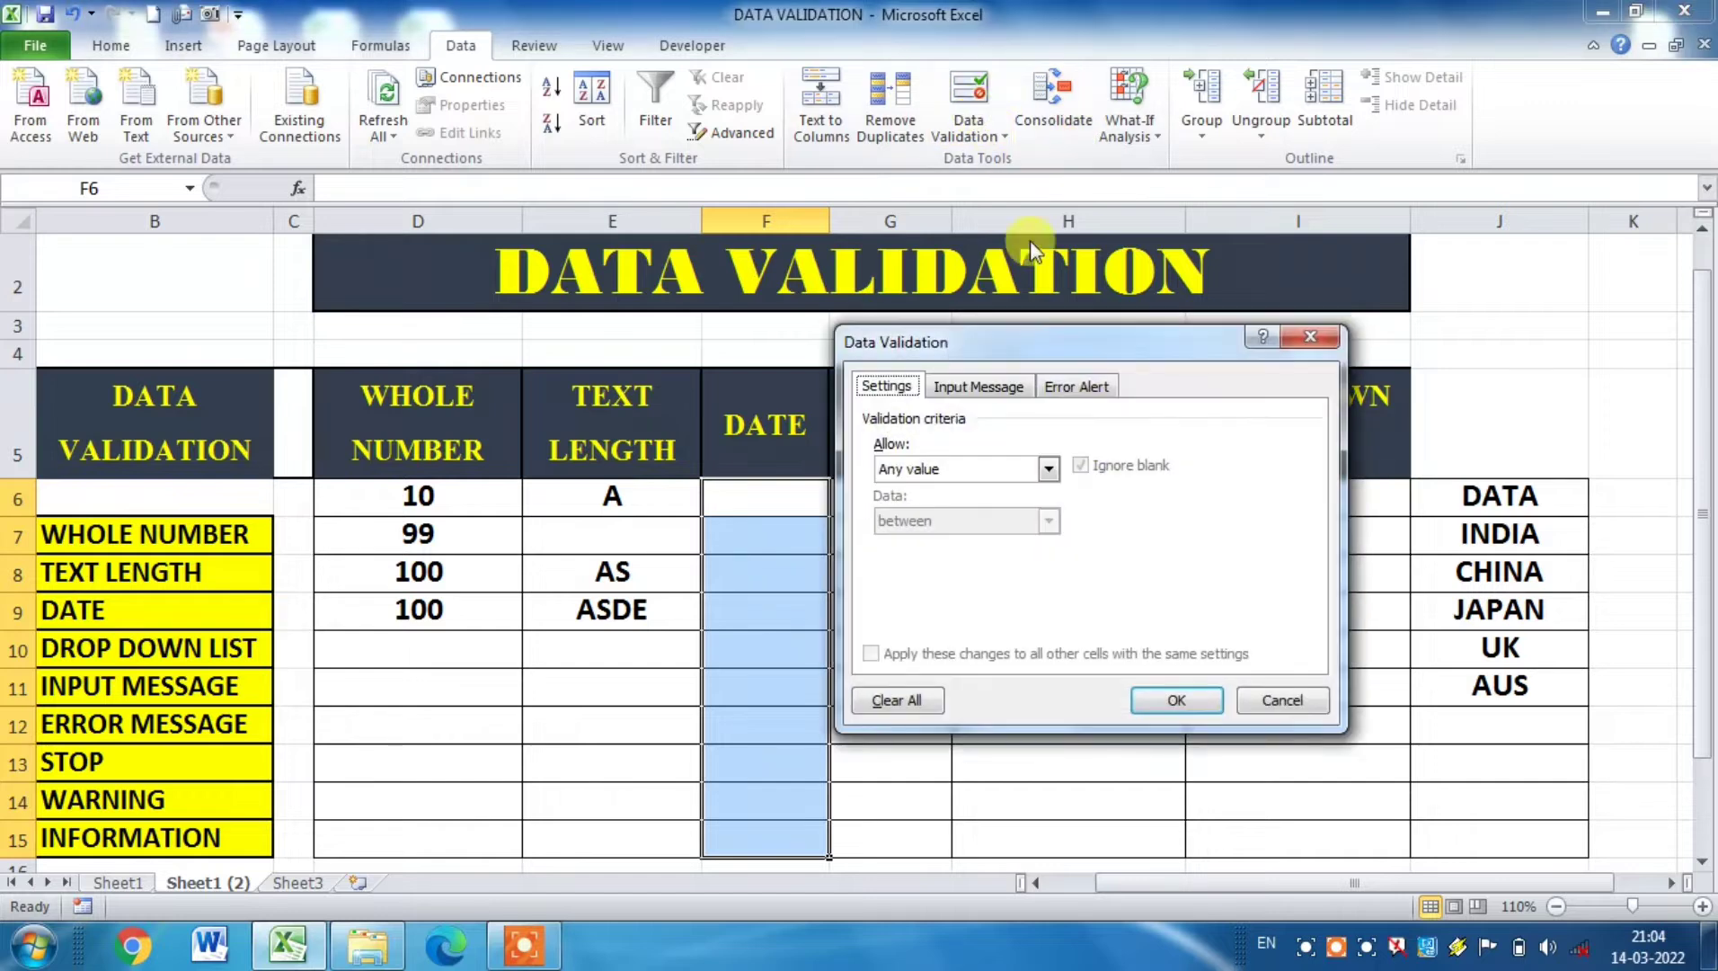
pyautogui.click(1048, 469)
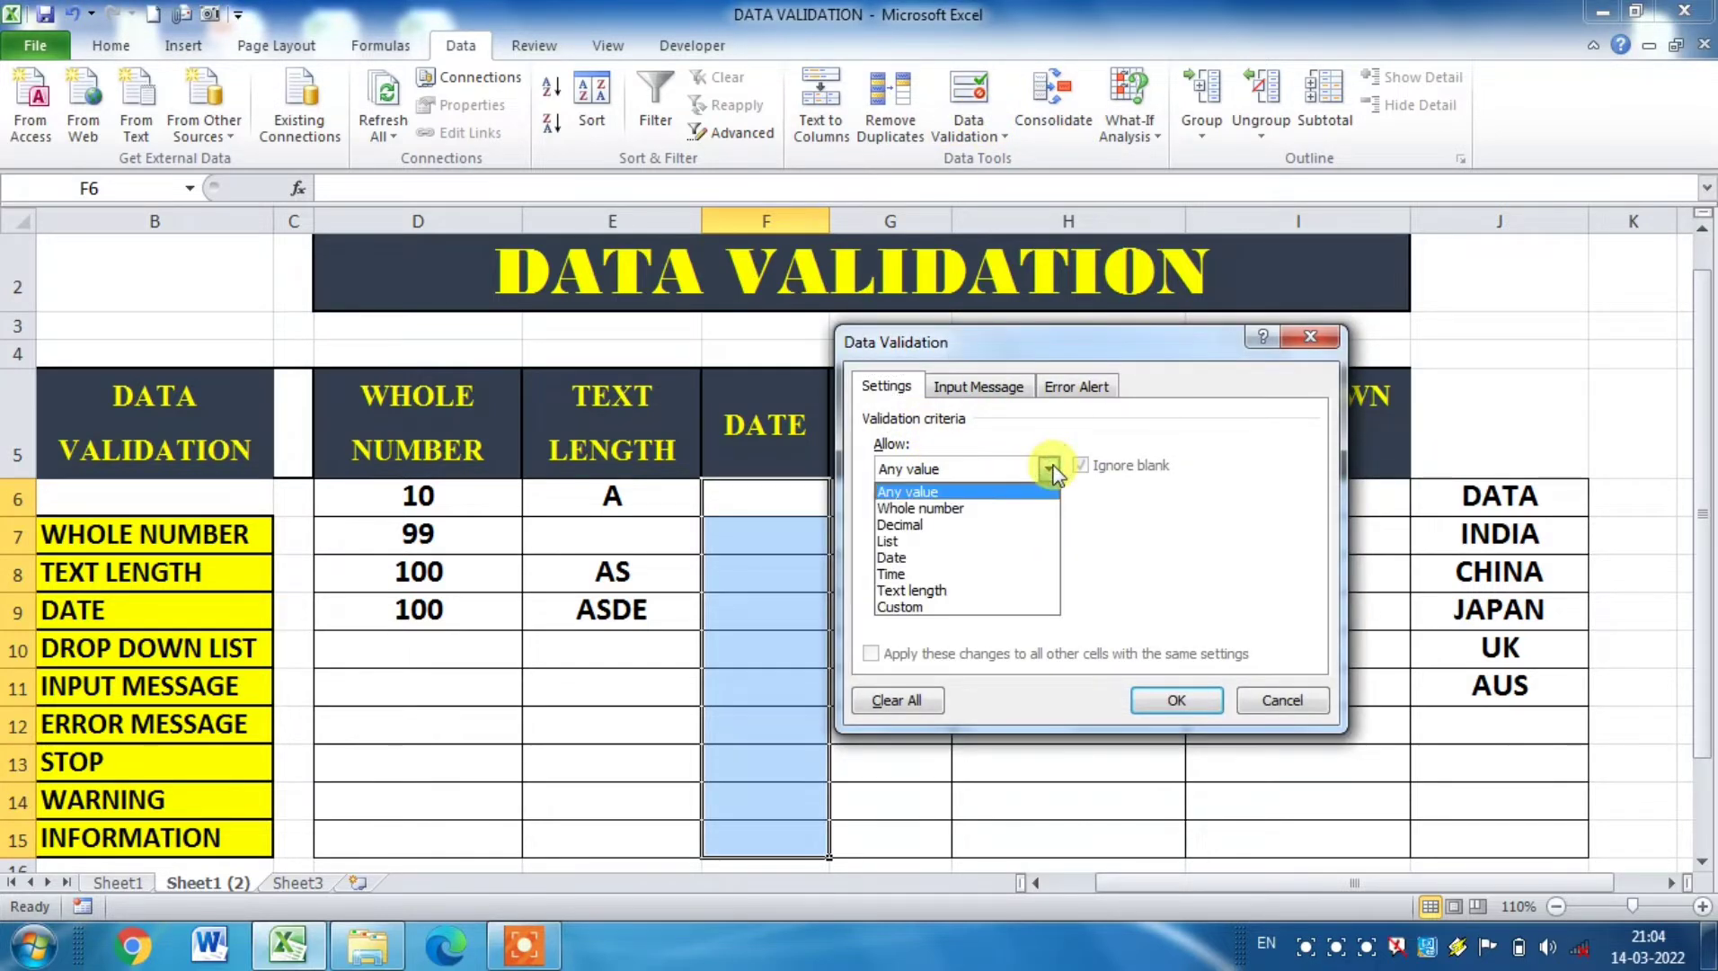
pyautogui.click(943, 557)
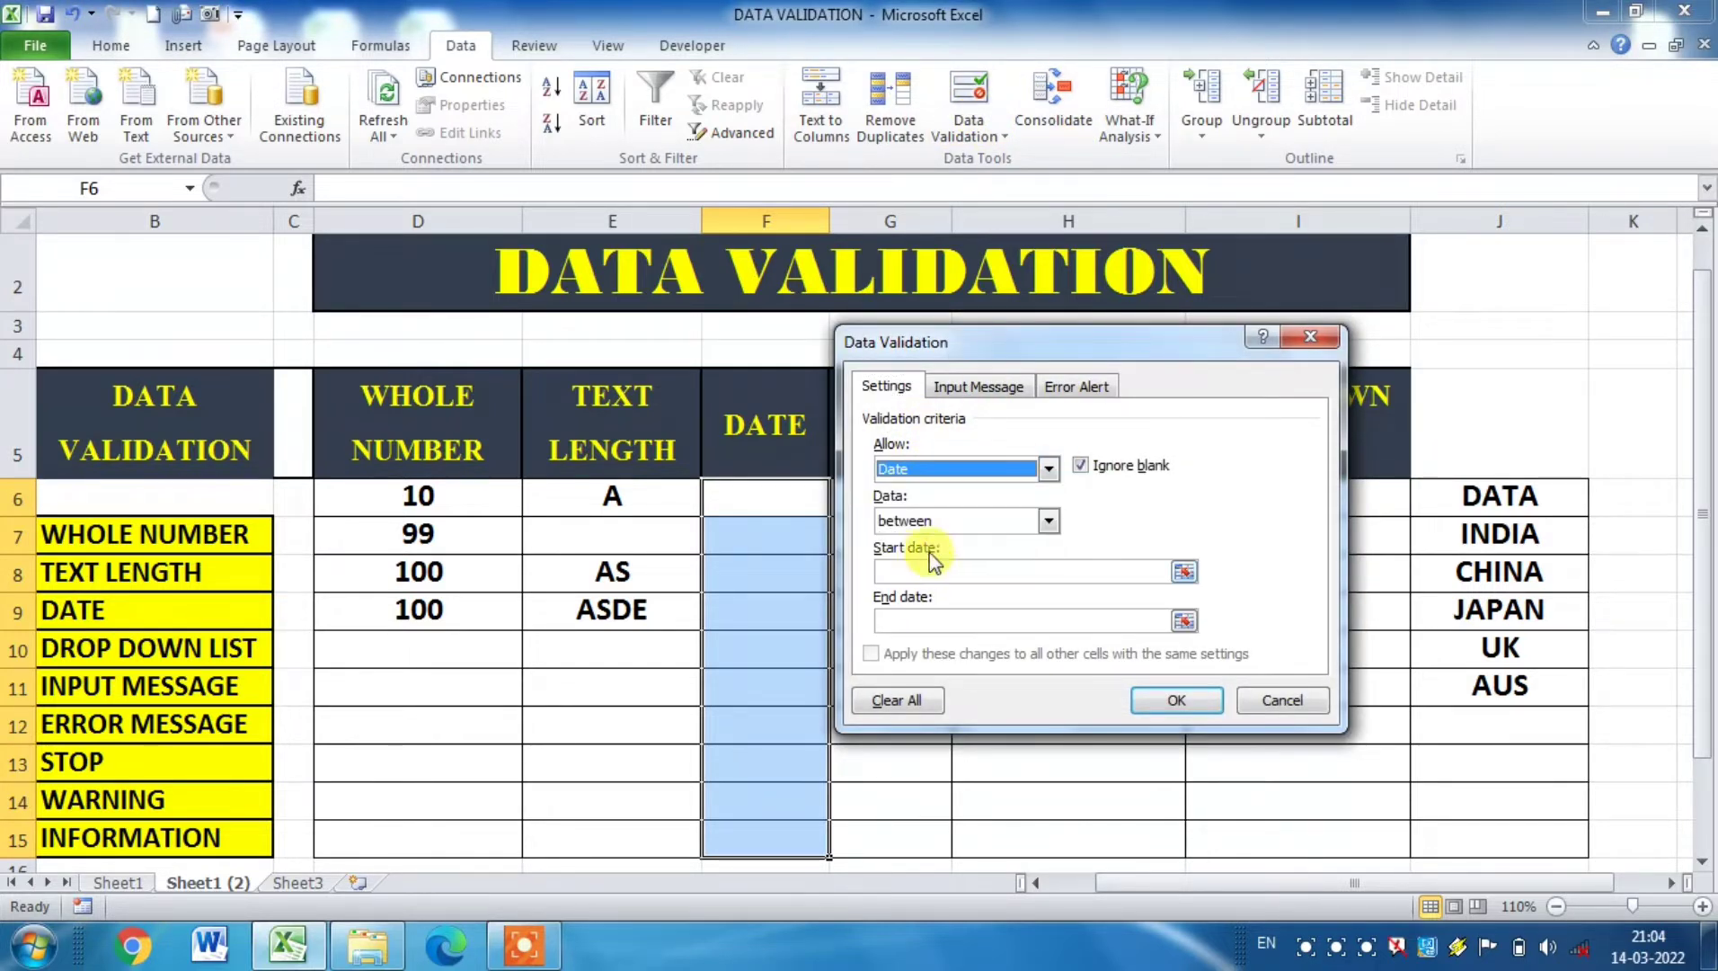
# Step: Try to apply the date rule with start date 01.01.2019 and end date 01.01.2021
pyautogui.click(917, 572)
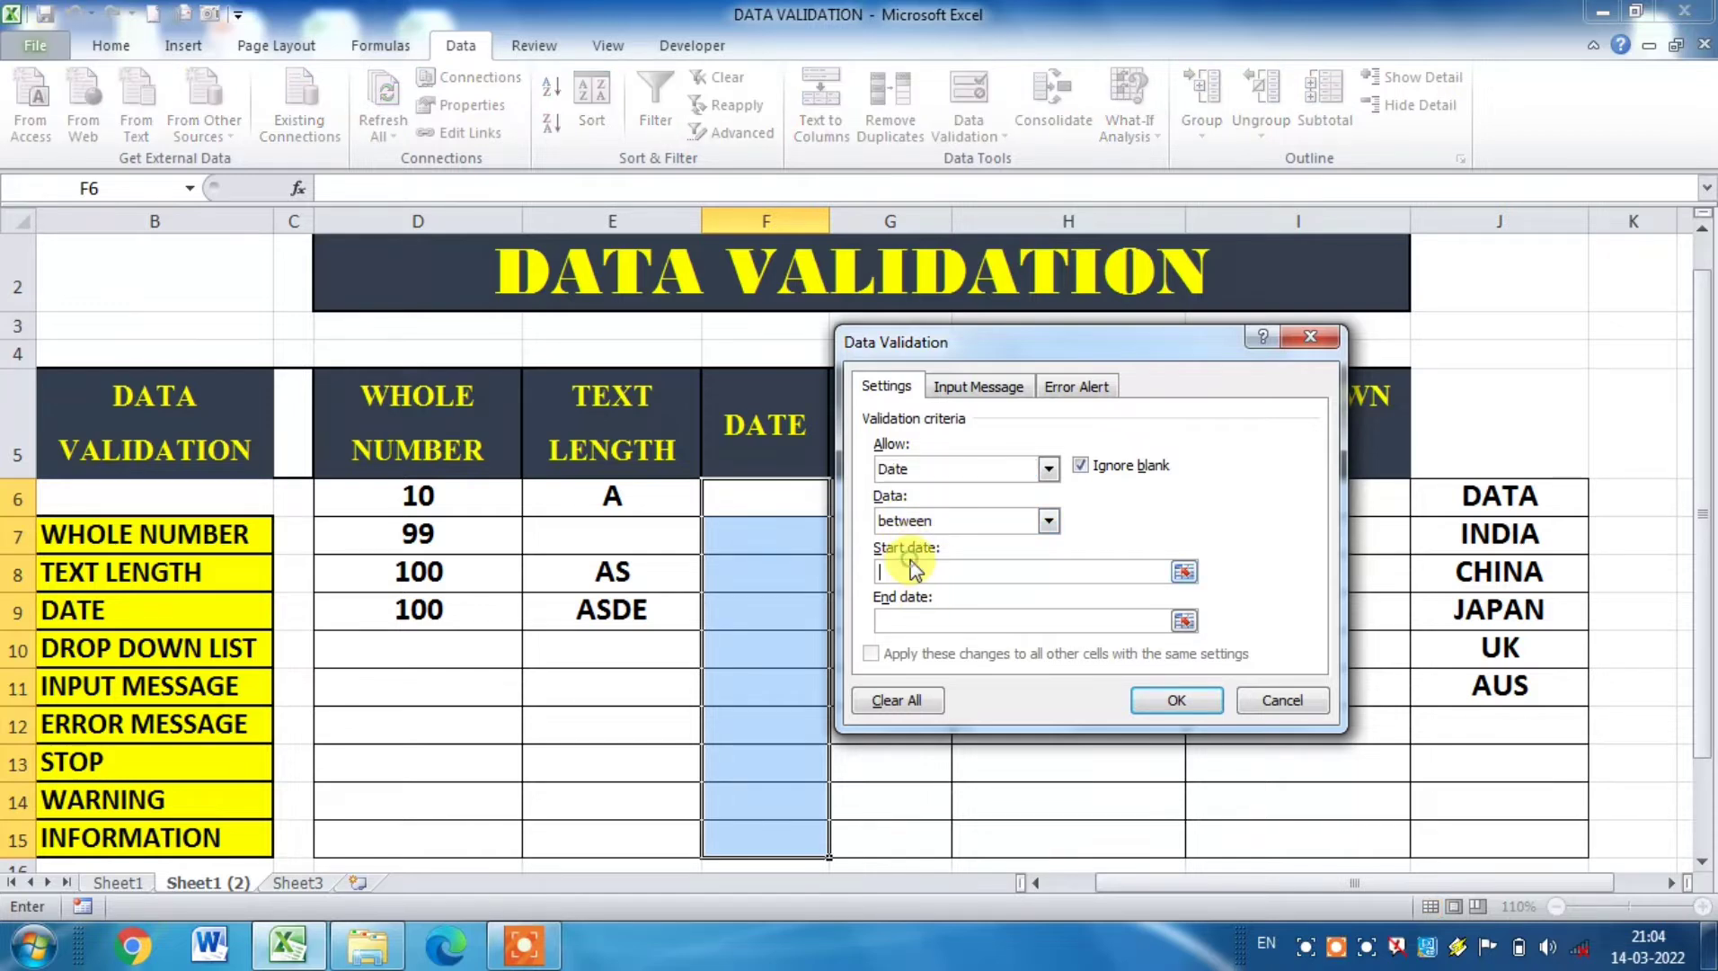
pyautogui.write('01.01.2019')
pyautogui.click(904, 622)
pyautogui.write('01.01.')
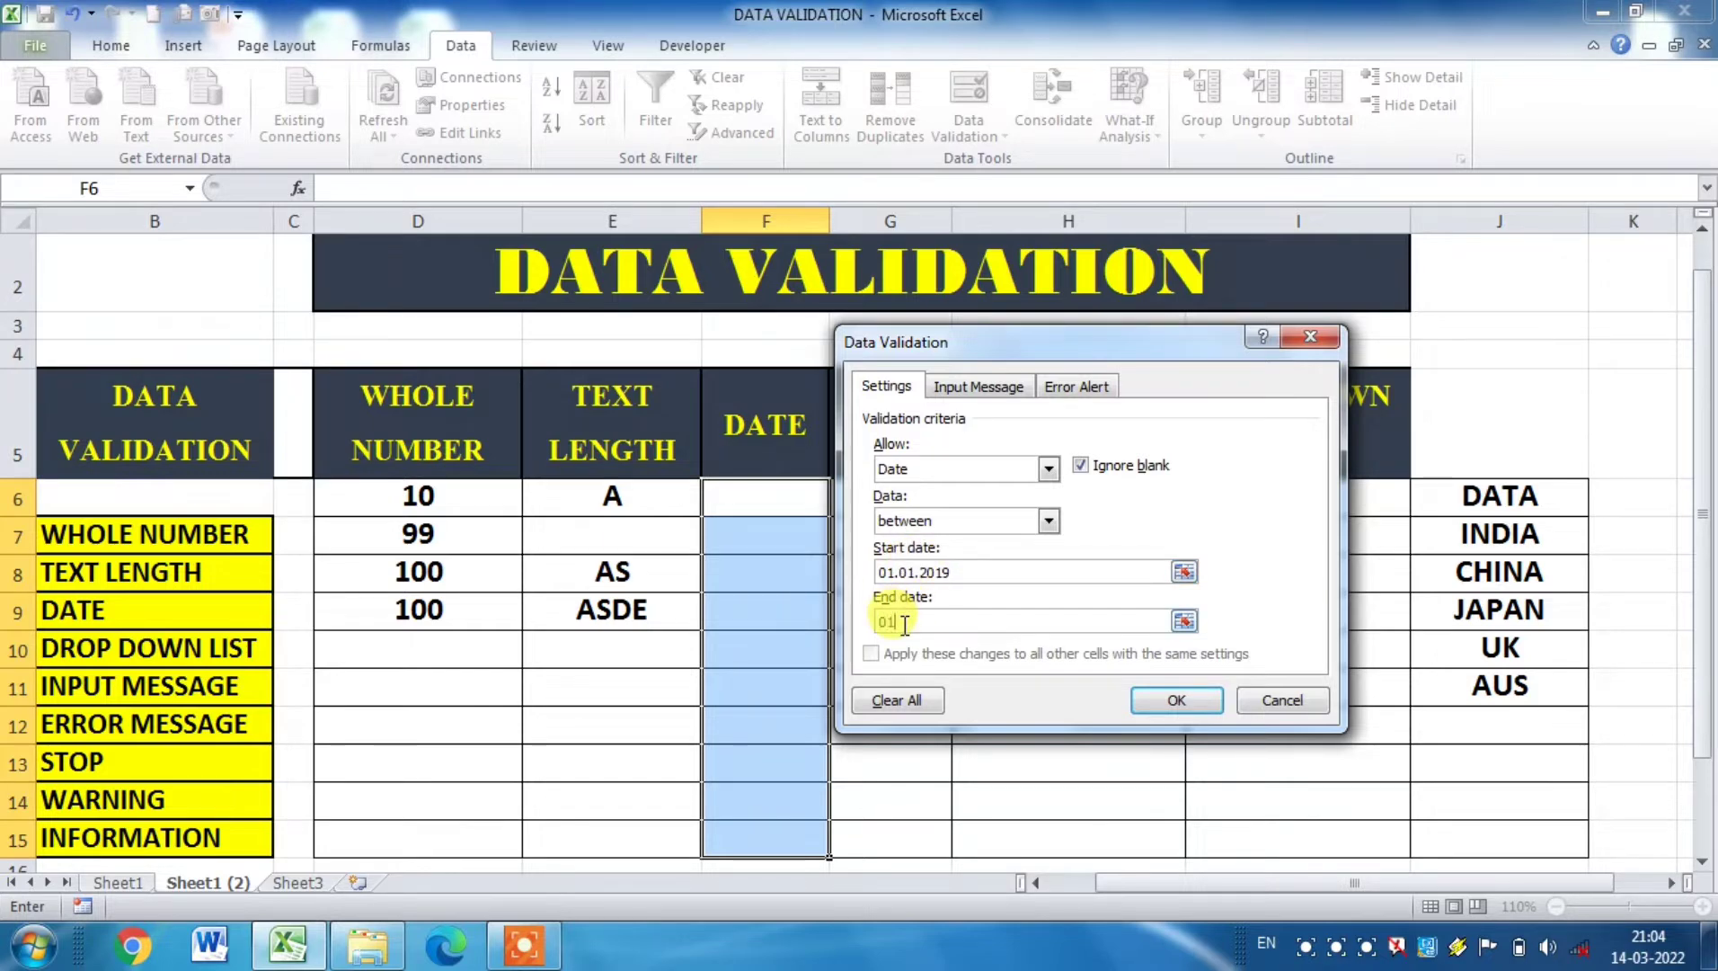
pyautogui.write('2021')
pyautogui.click(1173, 702)
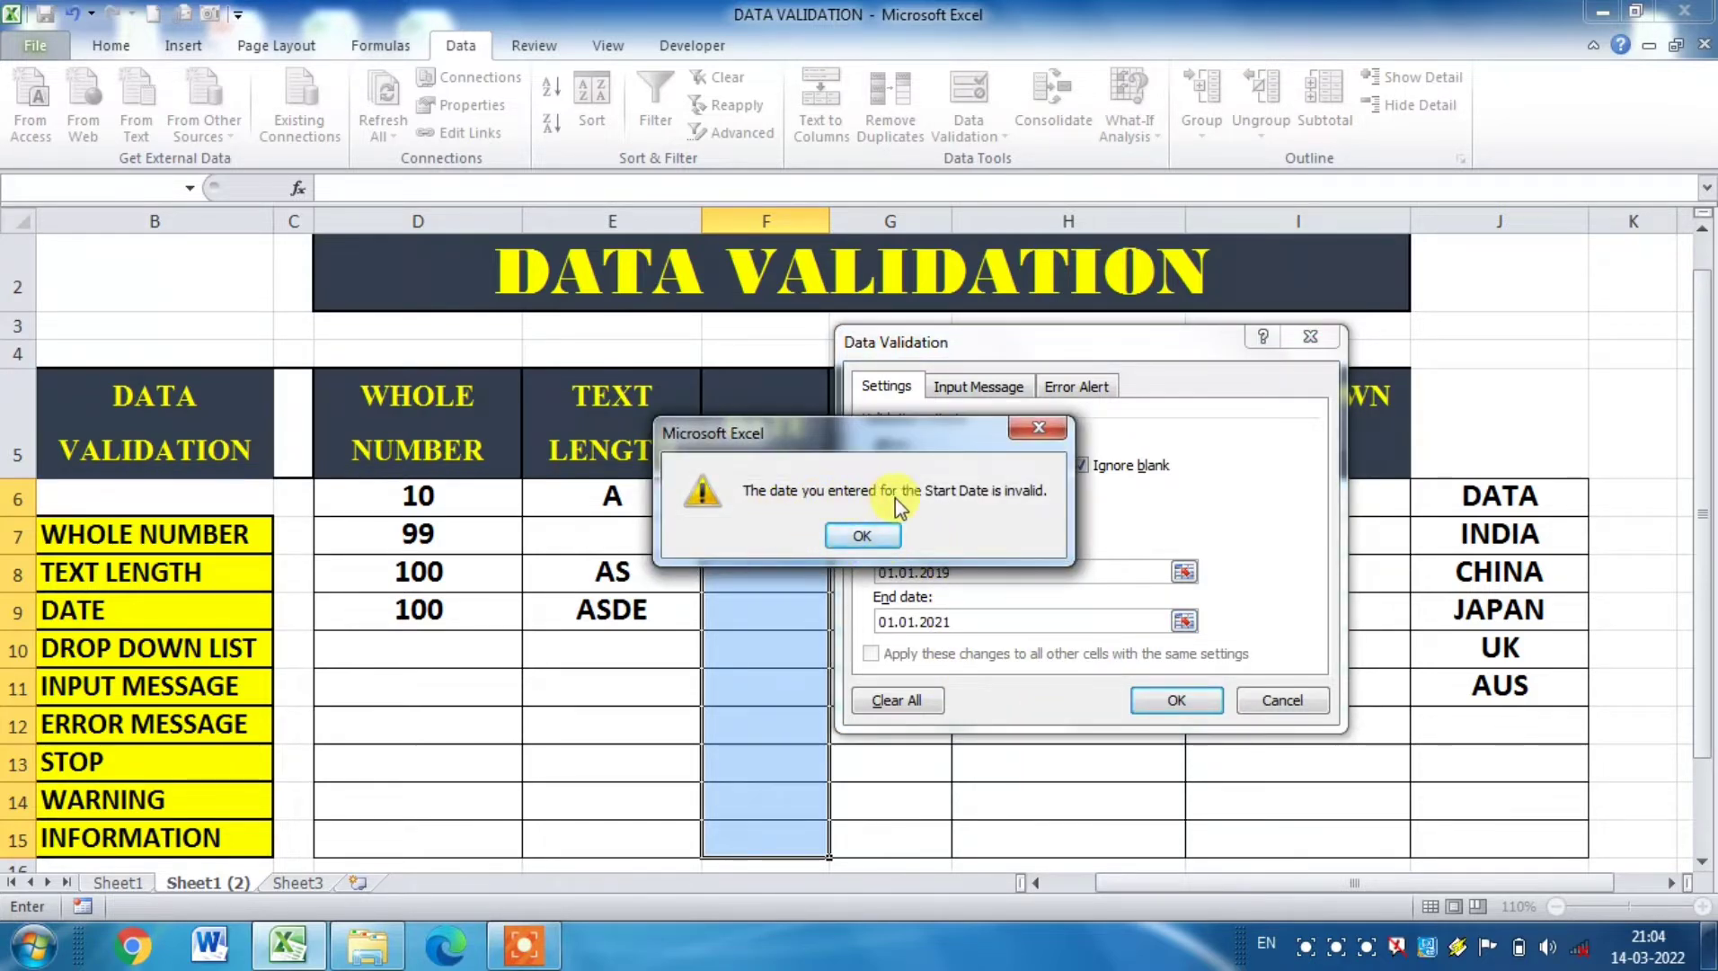
pyautogui.click(861, 535)
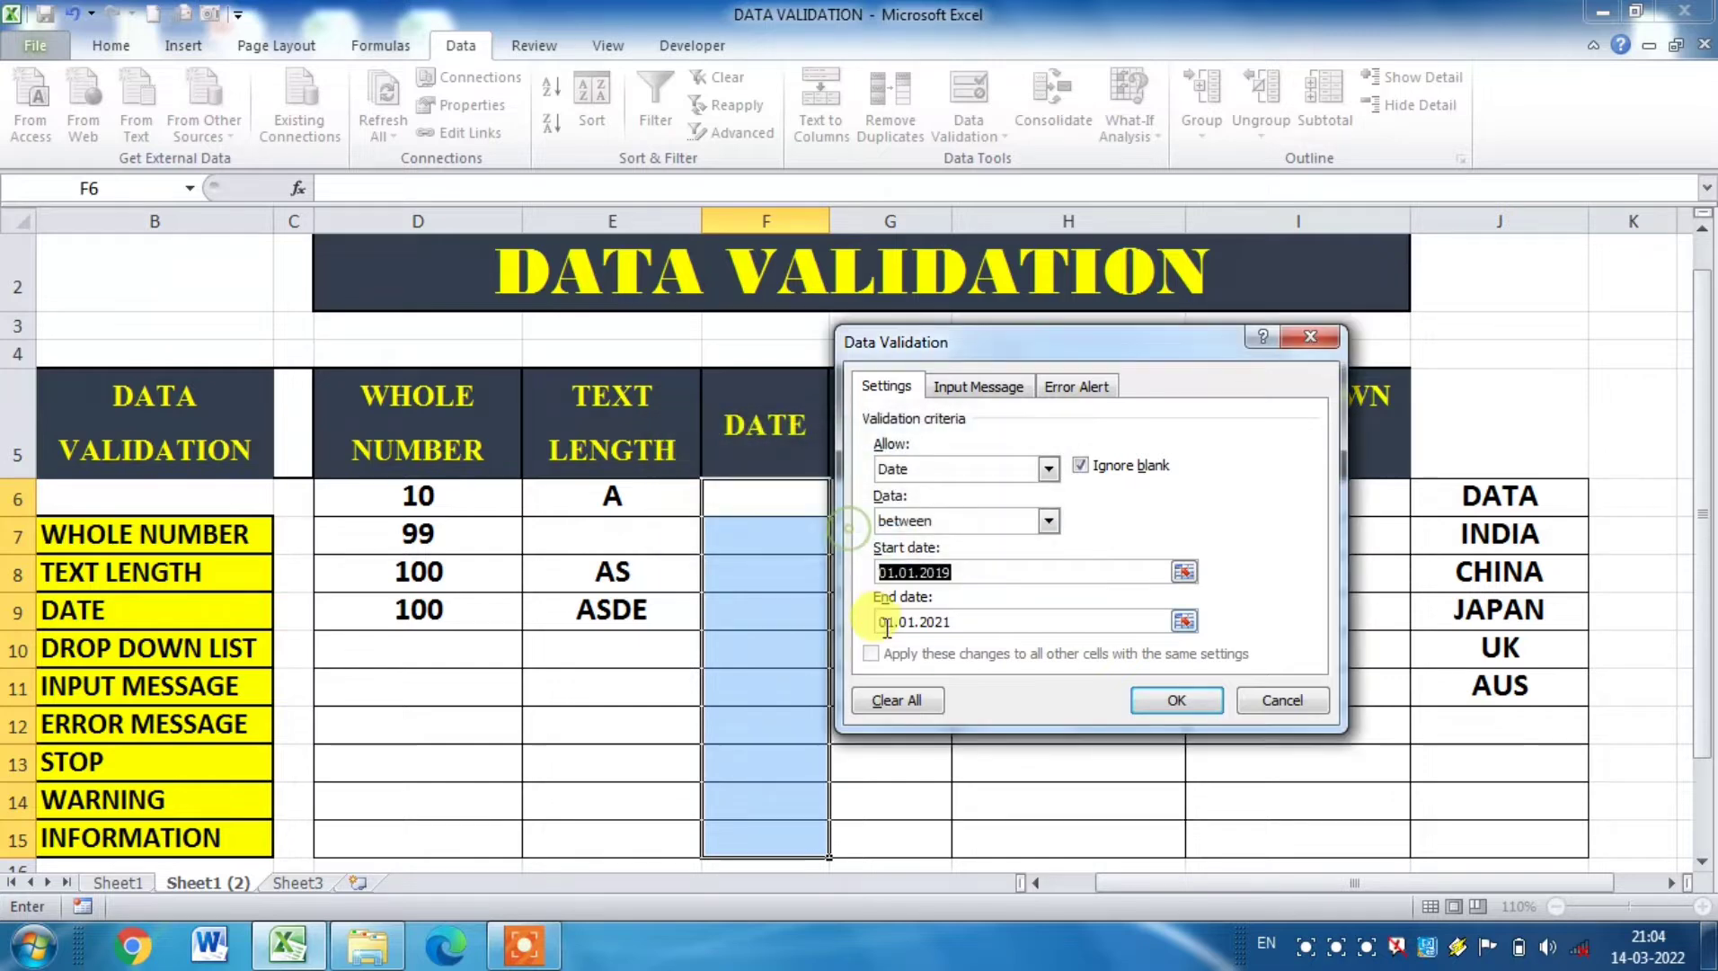
# Step: Rewrite the rule's start date with slashes as 01/01/2019
pyautogui.click(922, 573)
pyautogui.press('BackSpace')
pyautogui.write('/01/')
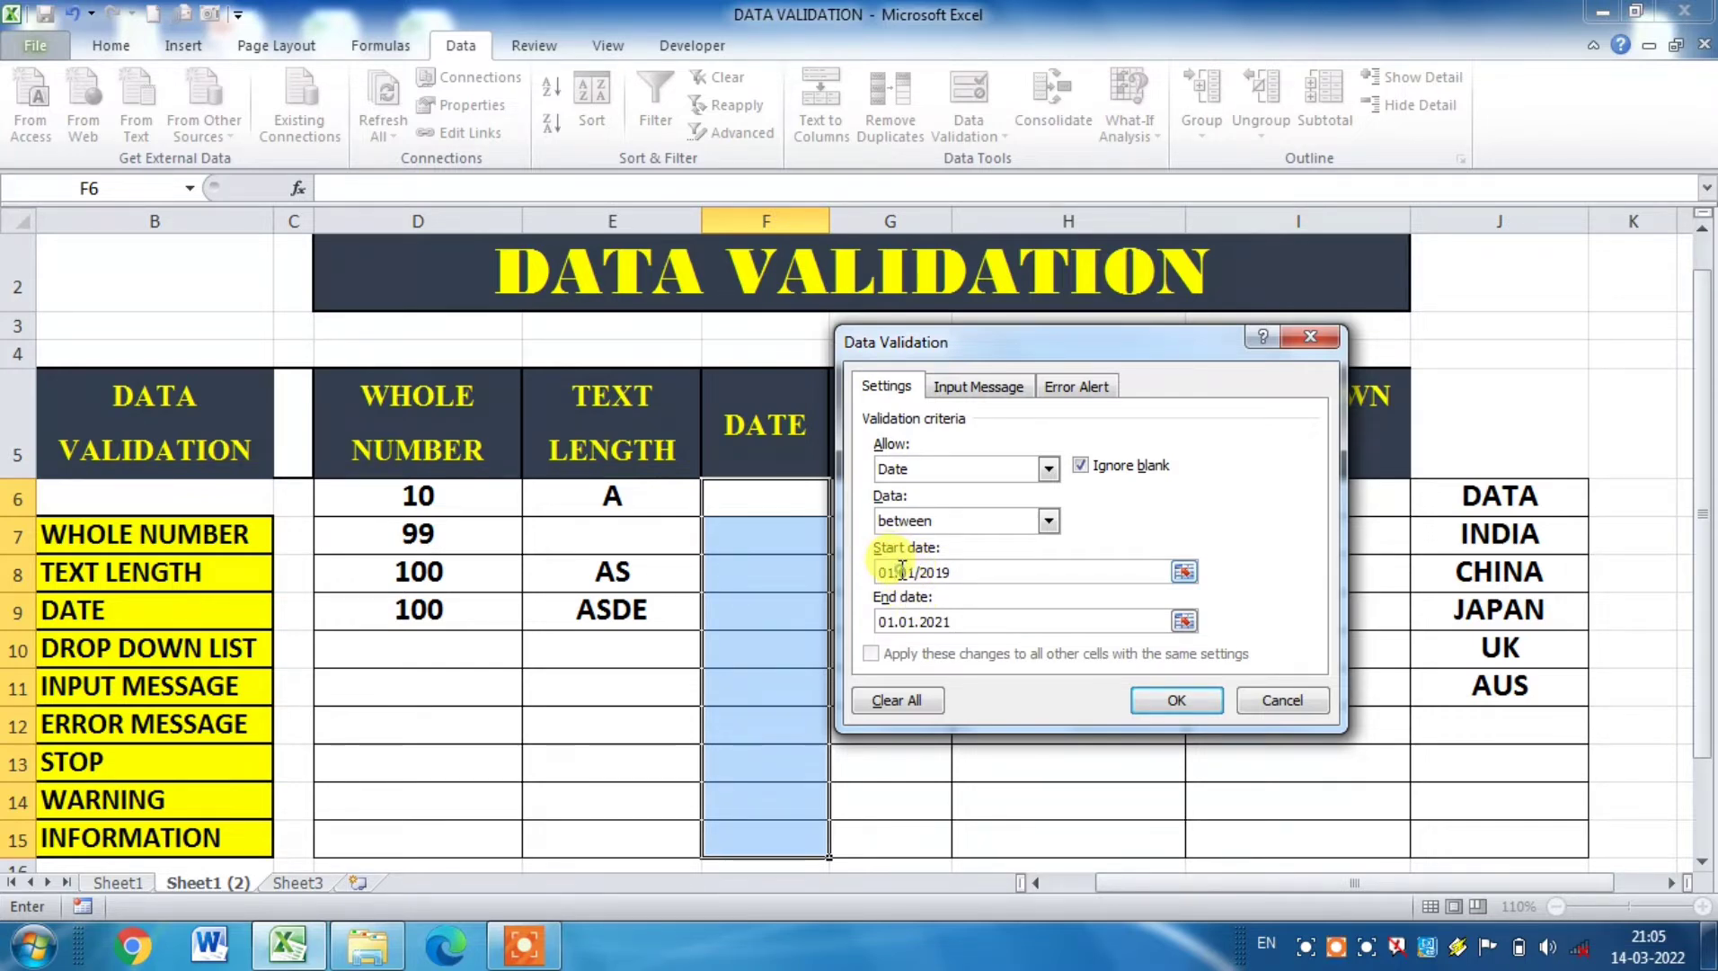
pyautogui.click(902, 569)
pyautogui.press('BackSpace')
pyautogui.write('/')
# Step: Try to replace the dots in the end date with slashes, and discard the validation settings
pyautogui.click(894, 621)
pyautogui.press('BackSpace')
pyautogui.write('/')
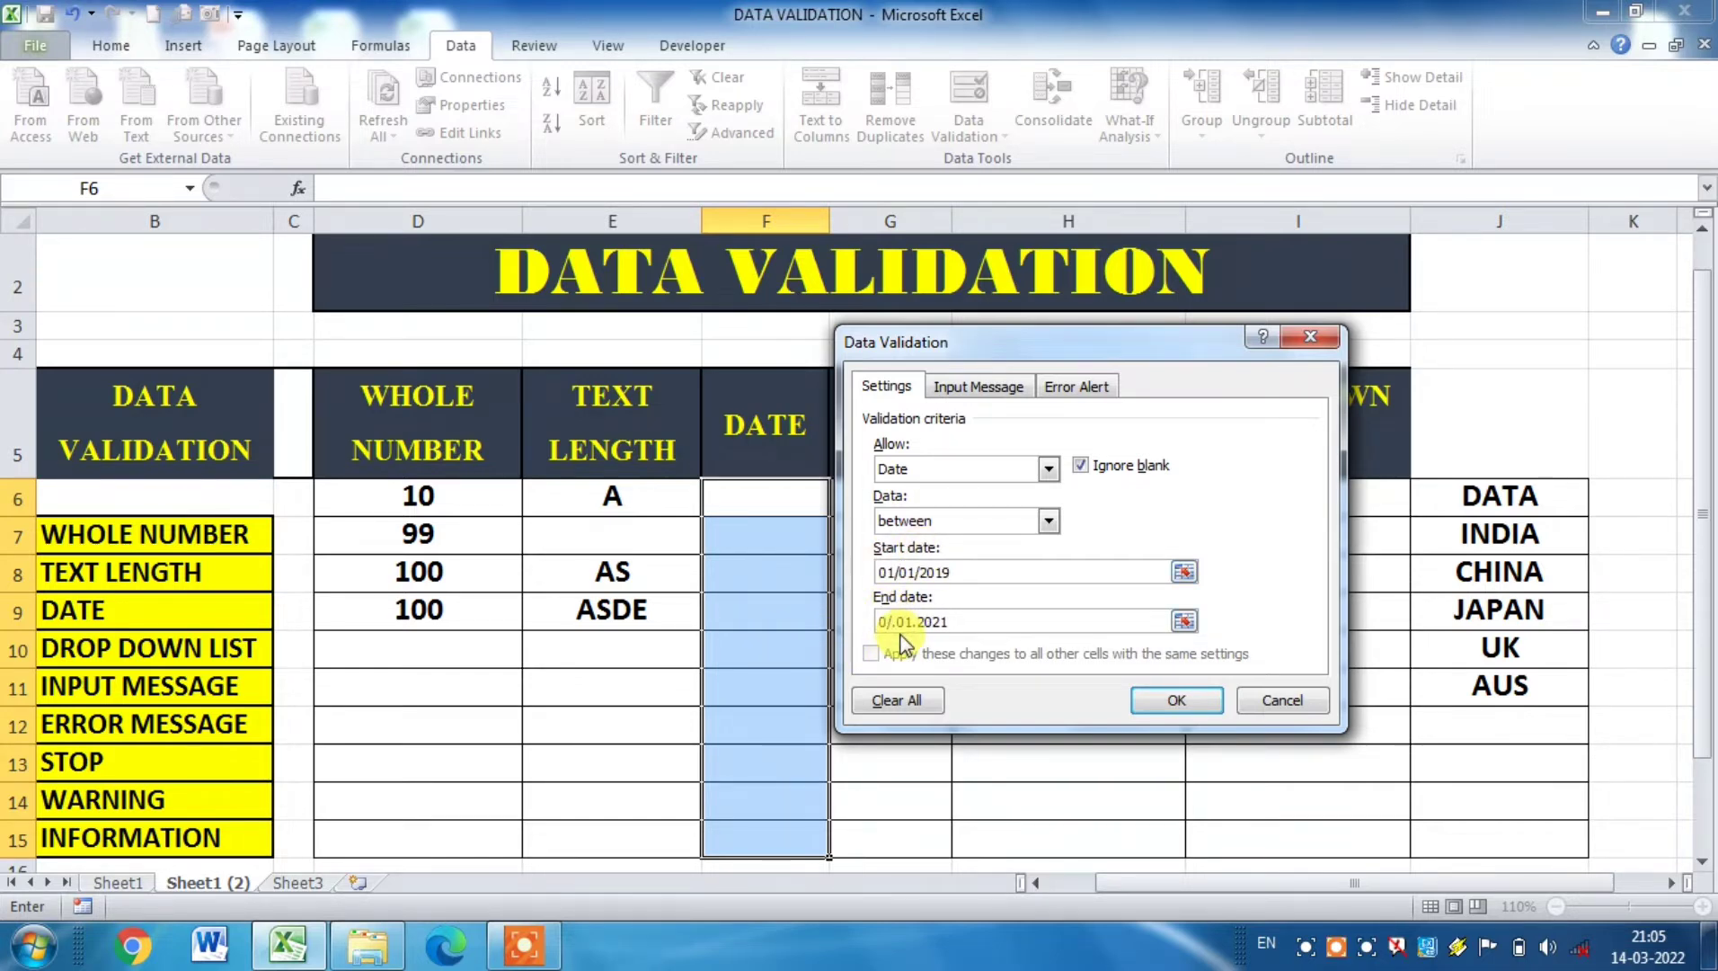
pyautogui.press('BackSpace')
pyautogui.press('BackSpace')
pyautogui.write('1+')
pyautogui.press('Right')
pyautogui.press('Escape')
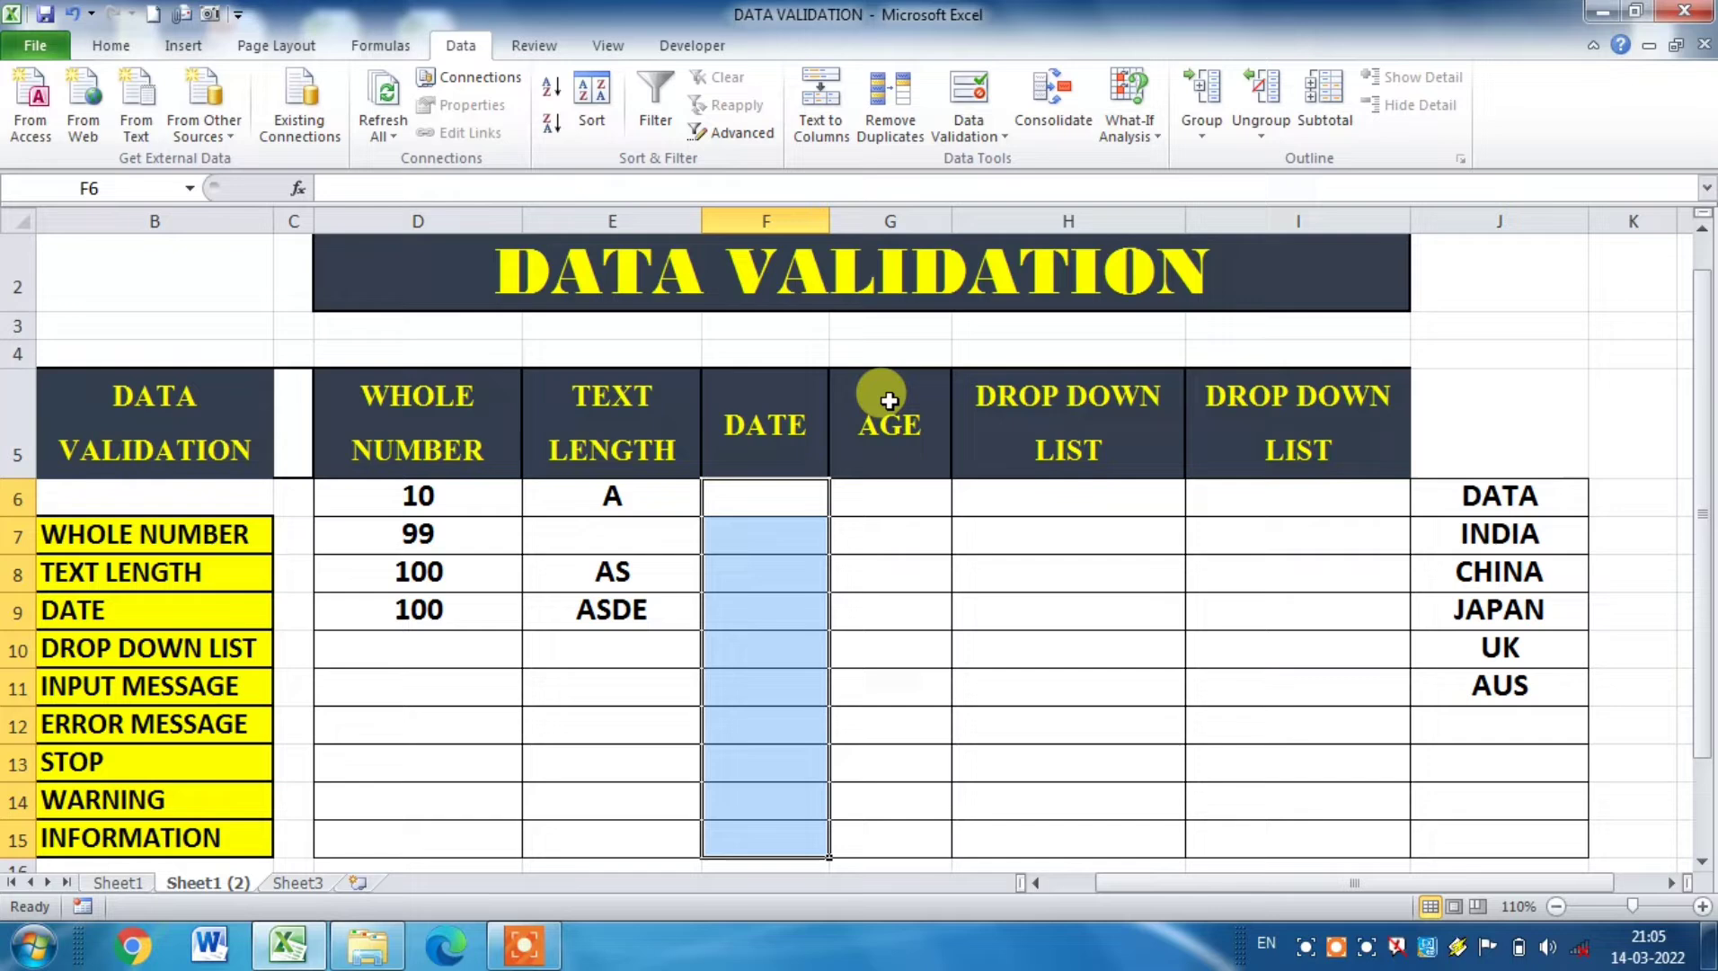
# Step: Reopen data validation for the selected DATE cells and allow only dates
pyautogui.click(969, 135)
pyautogui.click(1001, 162)
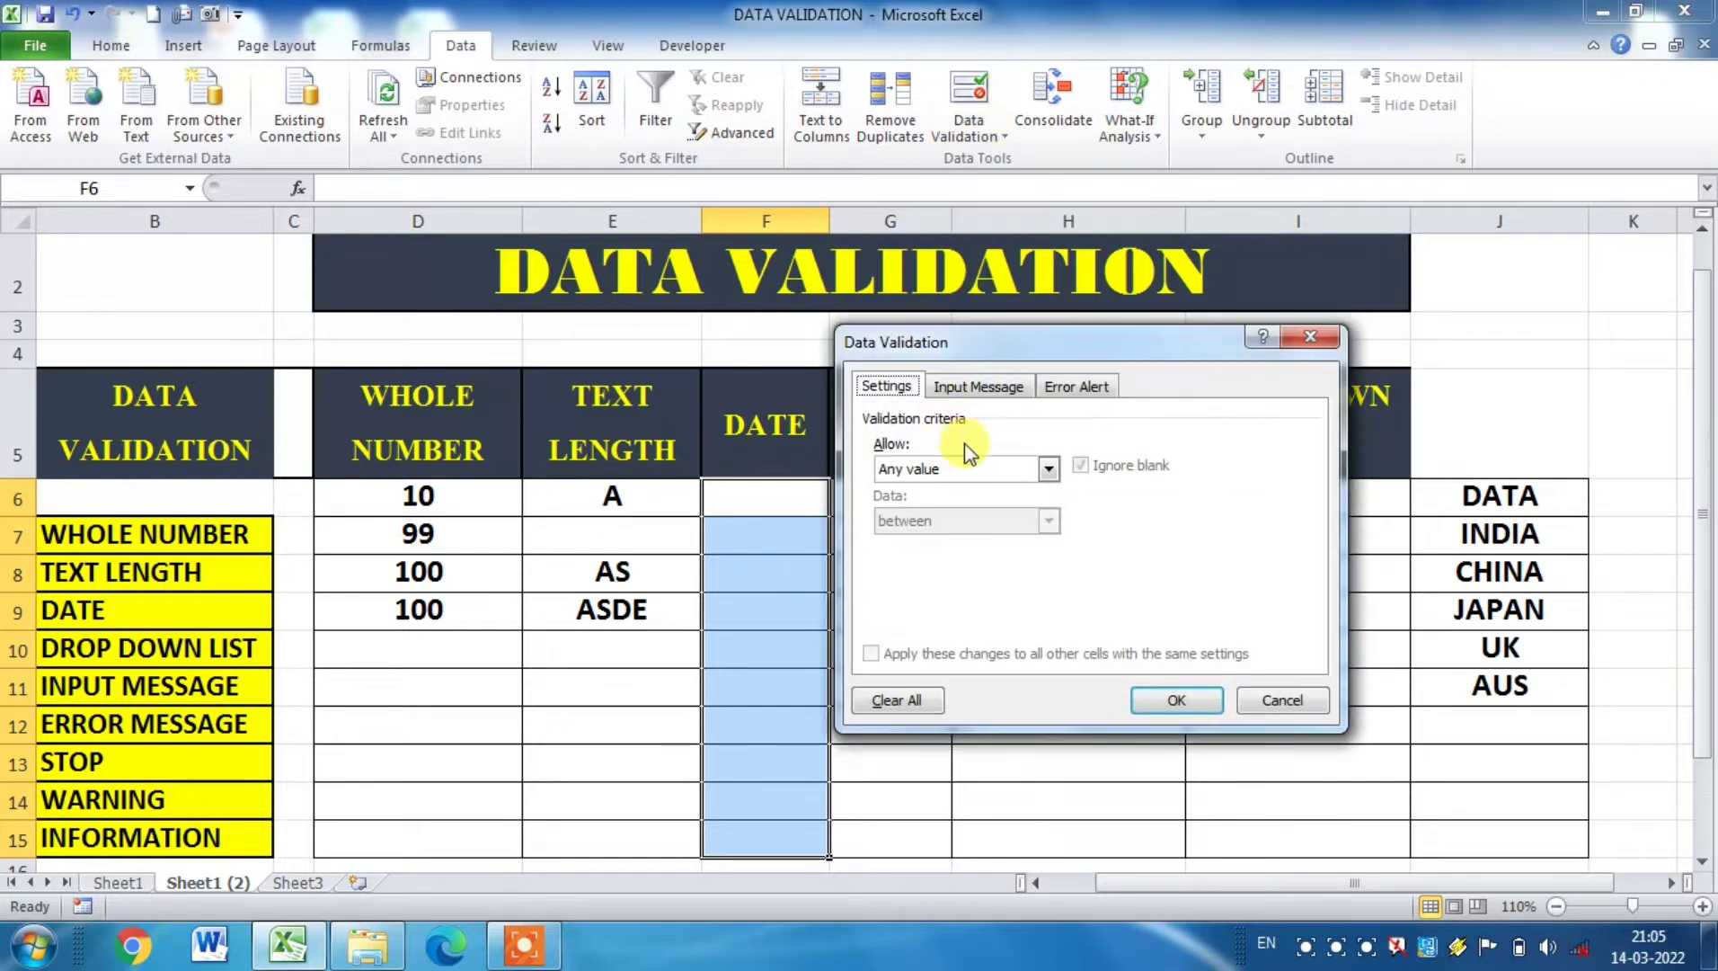
pyautogui.click(1048, 468)
pyautogui.click(944, 553)
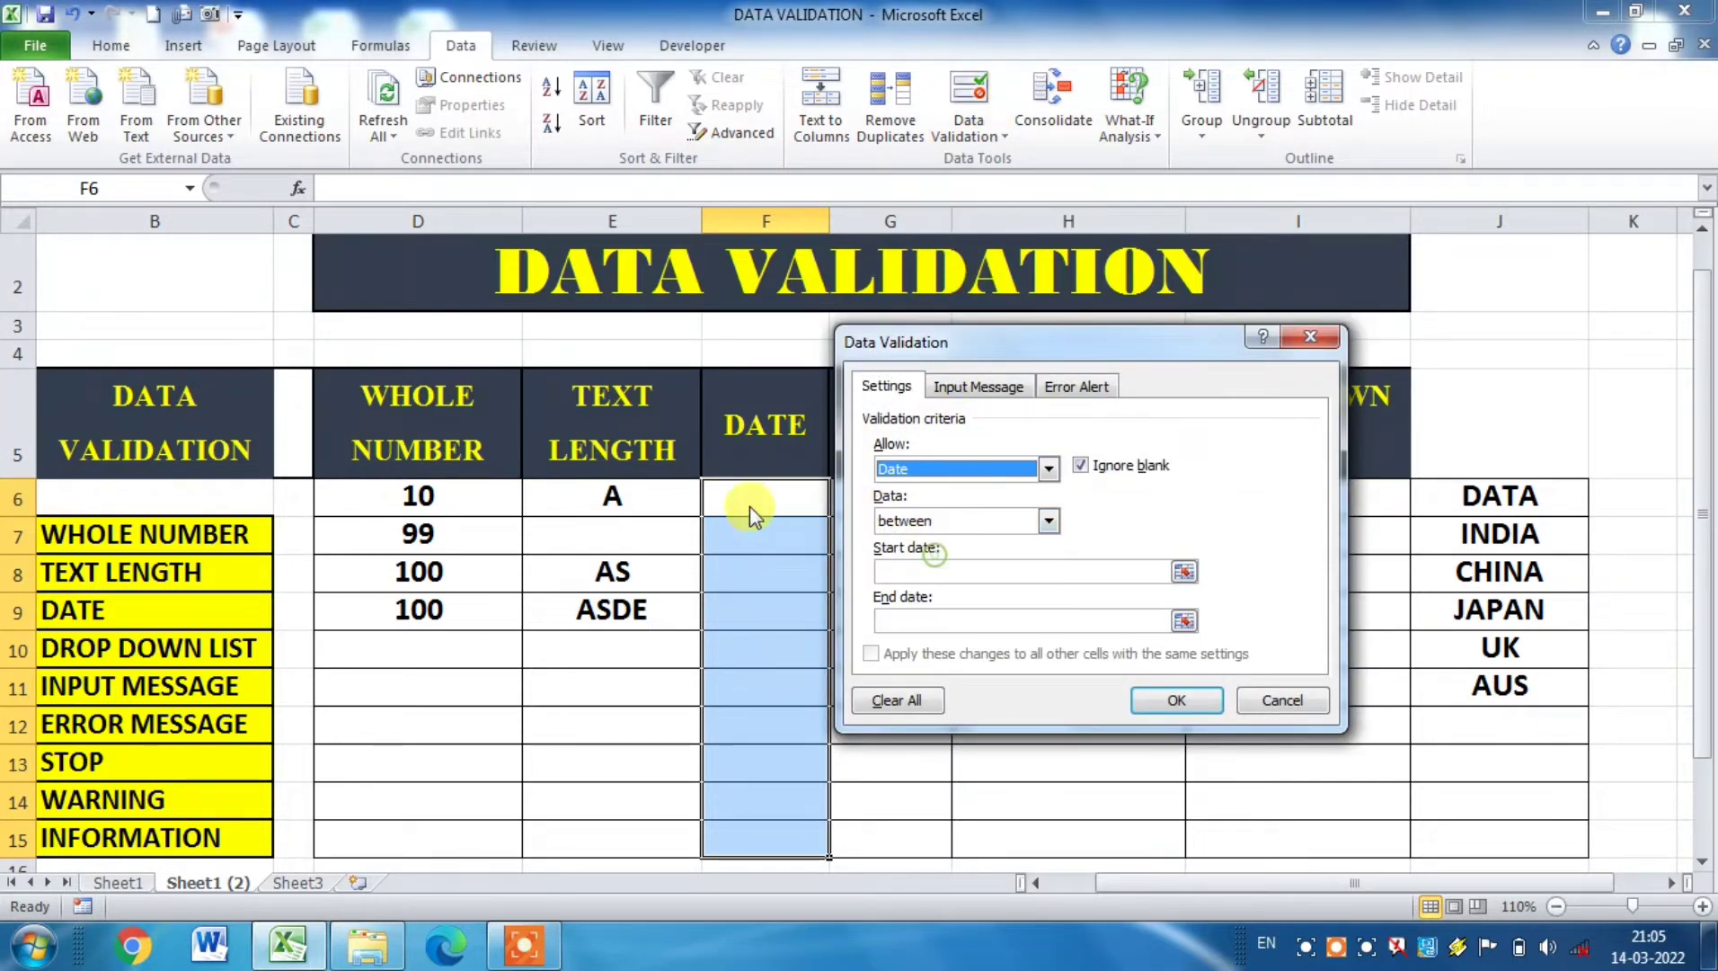
# Step: Set the date rule's start date to 01/01/2019, fill in its end date, and apply the rule
pyautogui.click(921, 571)
pyautogui.write('01/01/201')
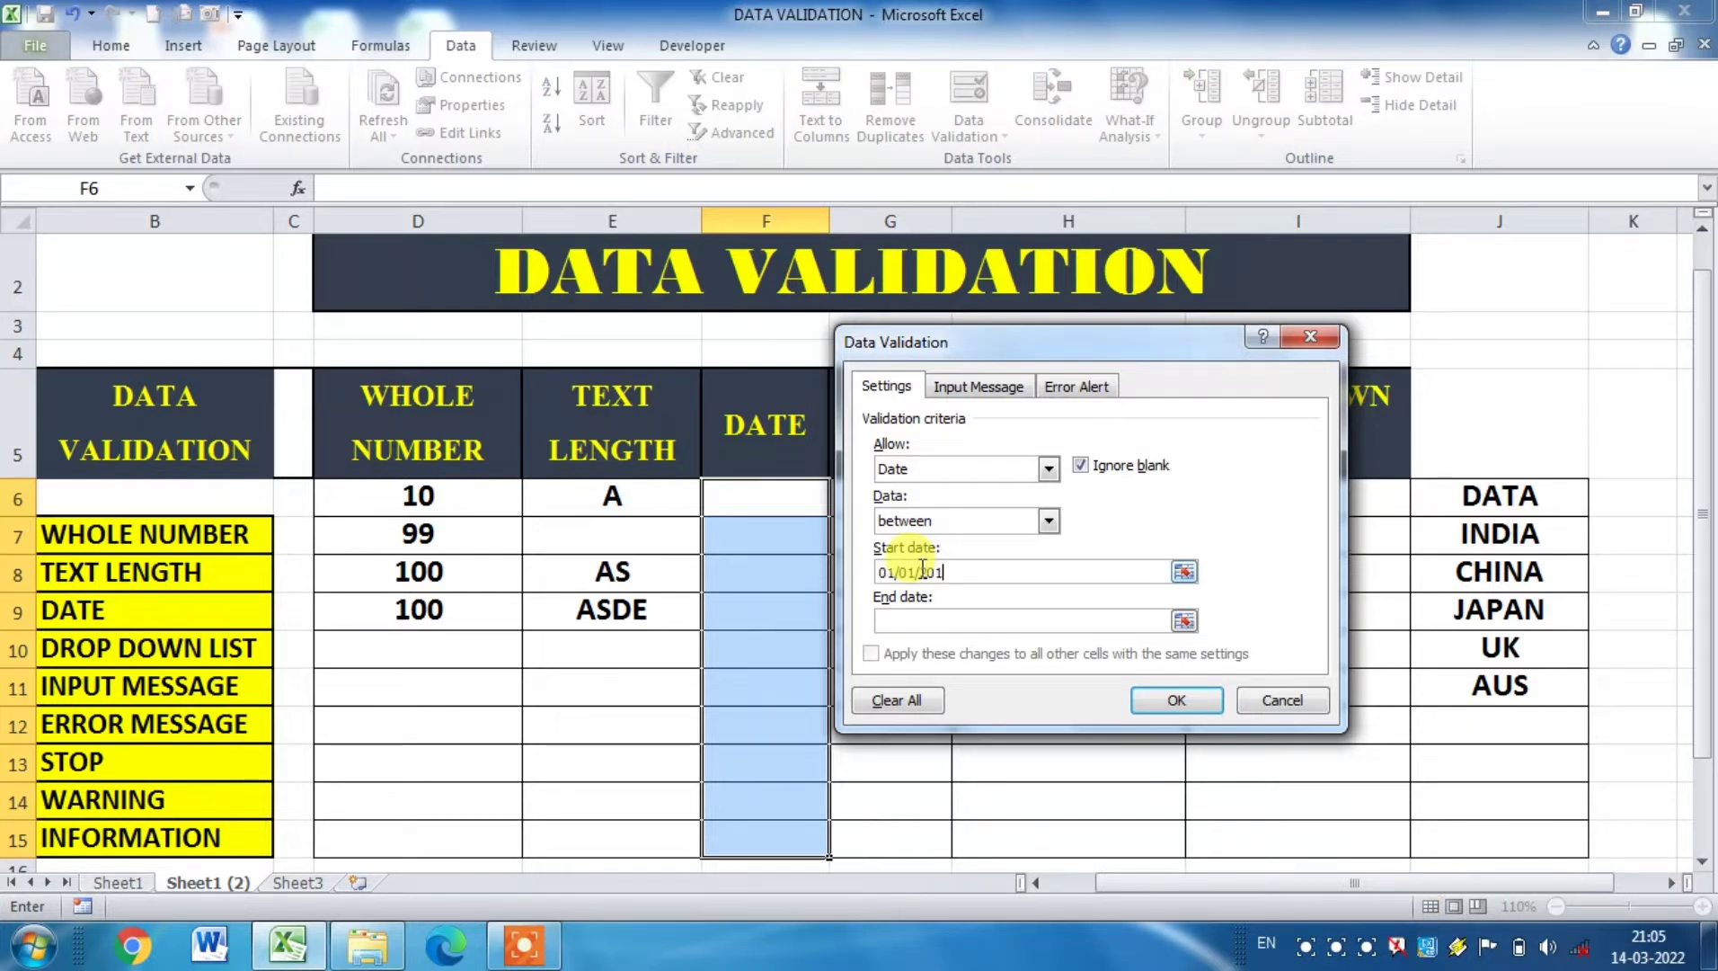
pyautogui.write('9')
pyautogui.click(915, 622)
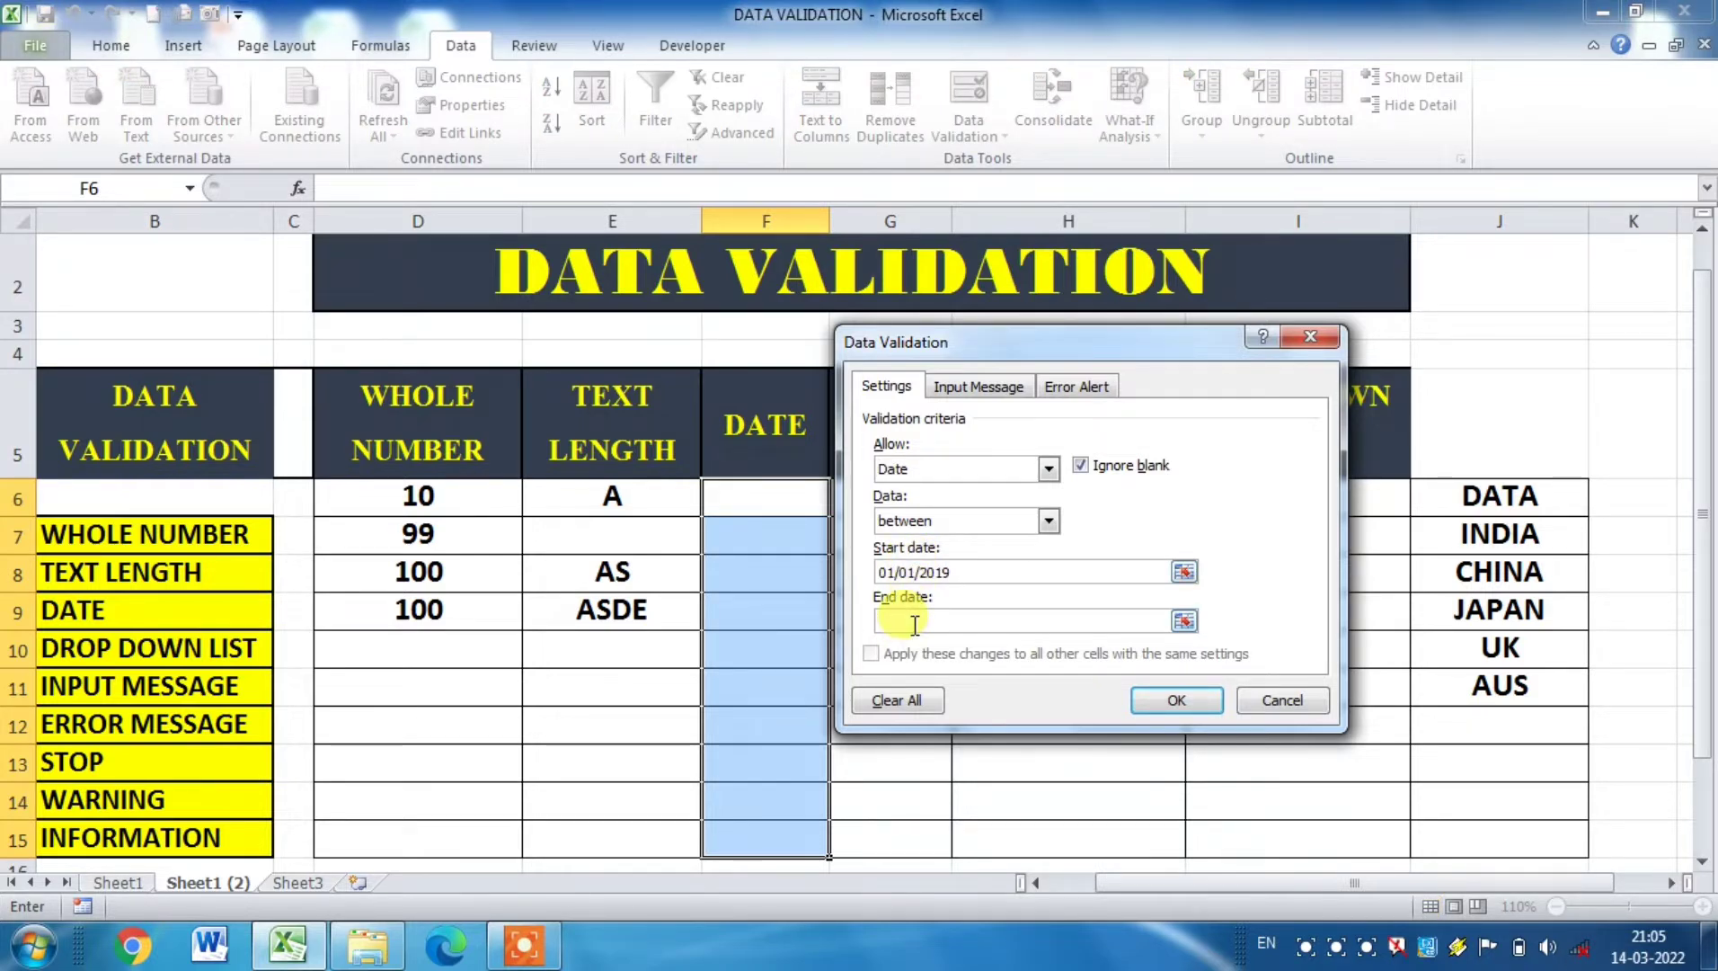
pyautogui.write('01/01/2021')
pyautogui.click(1164, 706)
pyautogui.click(1005, 609)
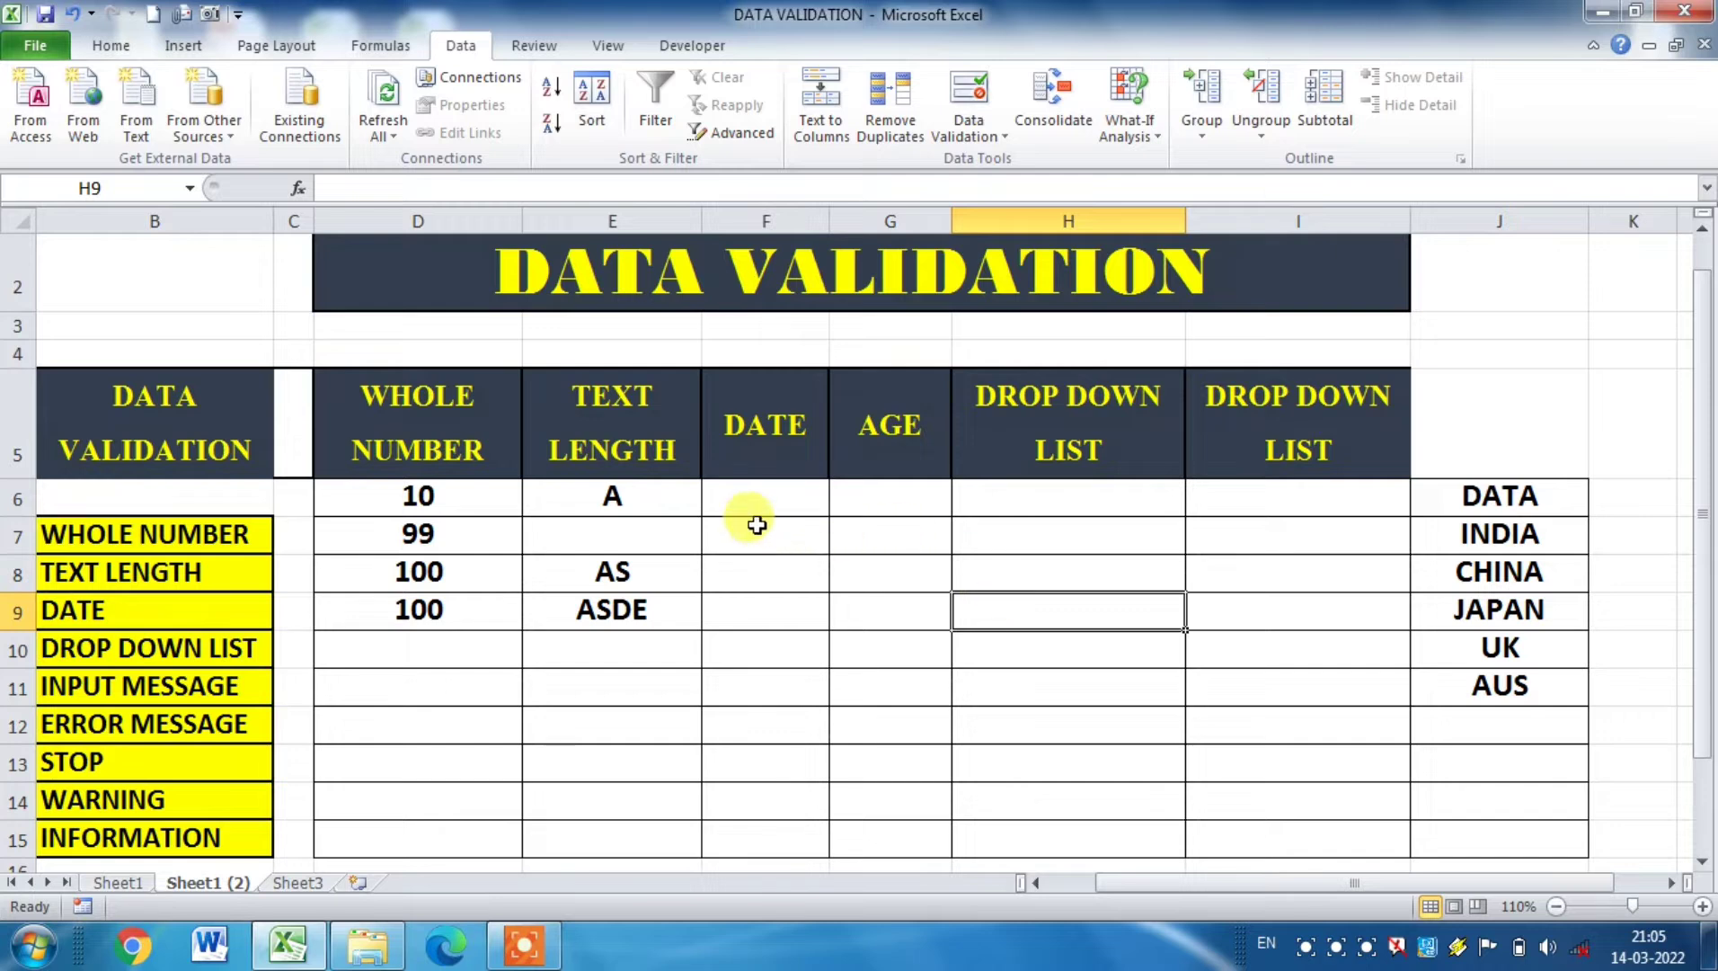
# Step: Enter the date 01/01/2019 in cell F6 to test the date rule
pyautogui.click(755, 489)
pyautogui.write('01/0')
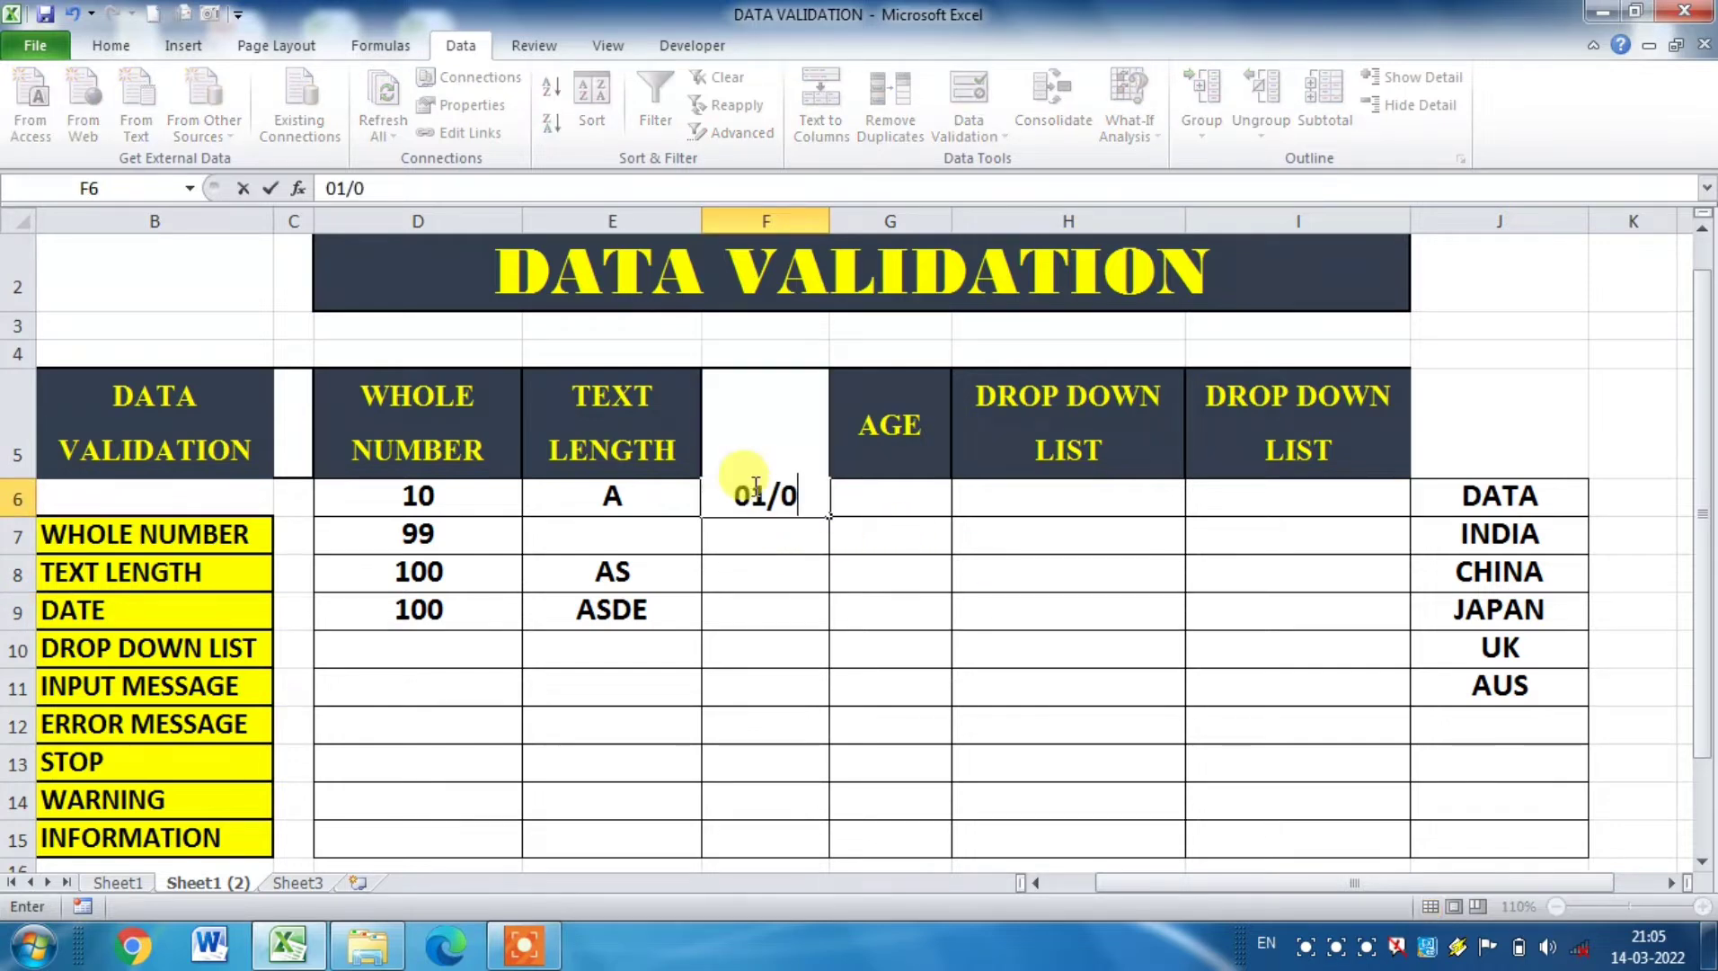
pyautogui.write('1/2019')
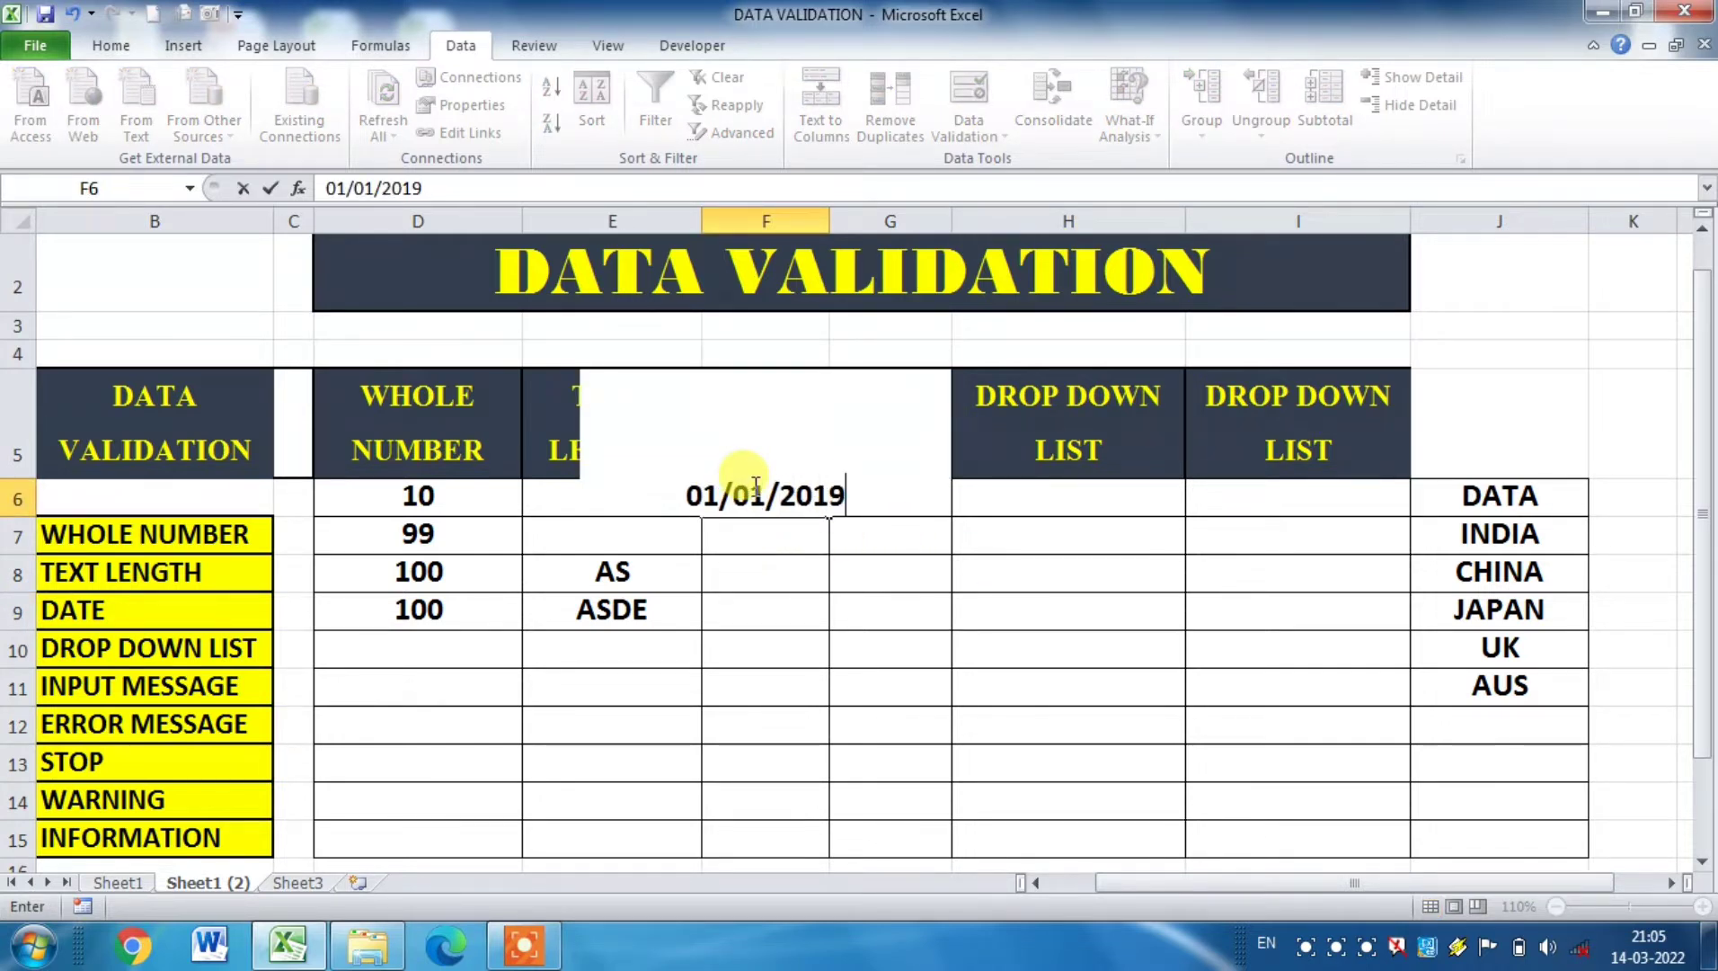
pyautogui.press('Return')
# Step: Copy the date in F6 to cell F7 and change the copy to 01-01-2021
pyautogui.click(753, 487)
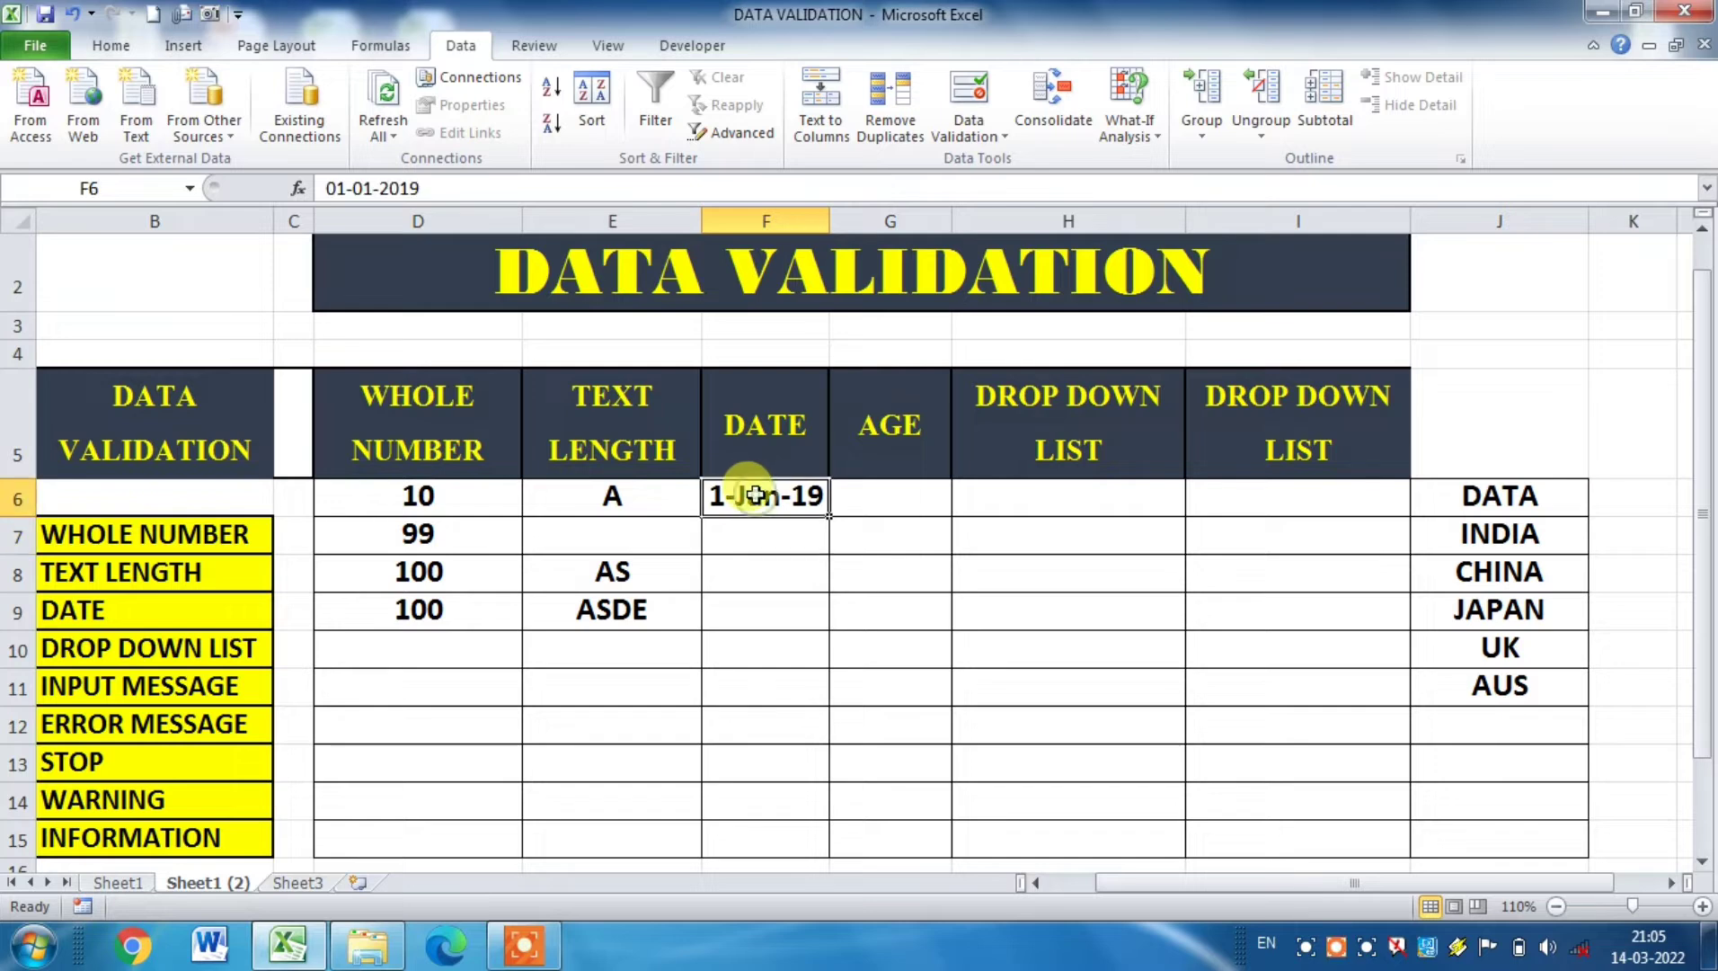
pyautogui.hotkey('ctrl', 'c')
pyautogui.press('Down')
pyautogui.press('Return')
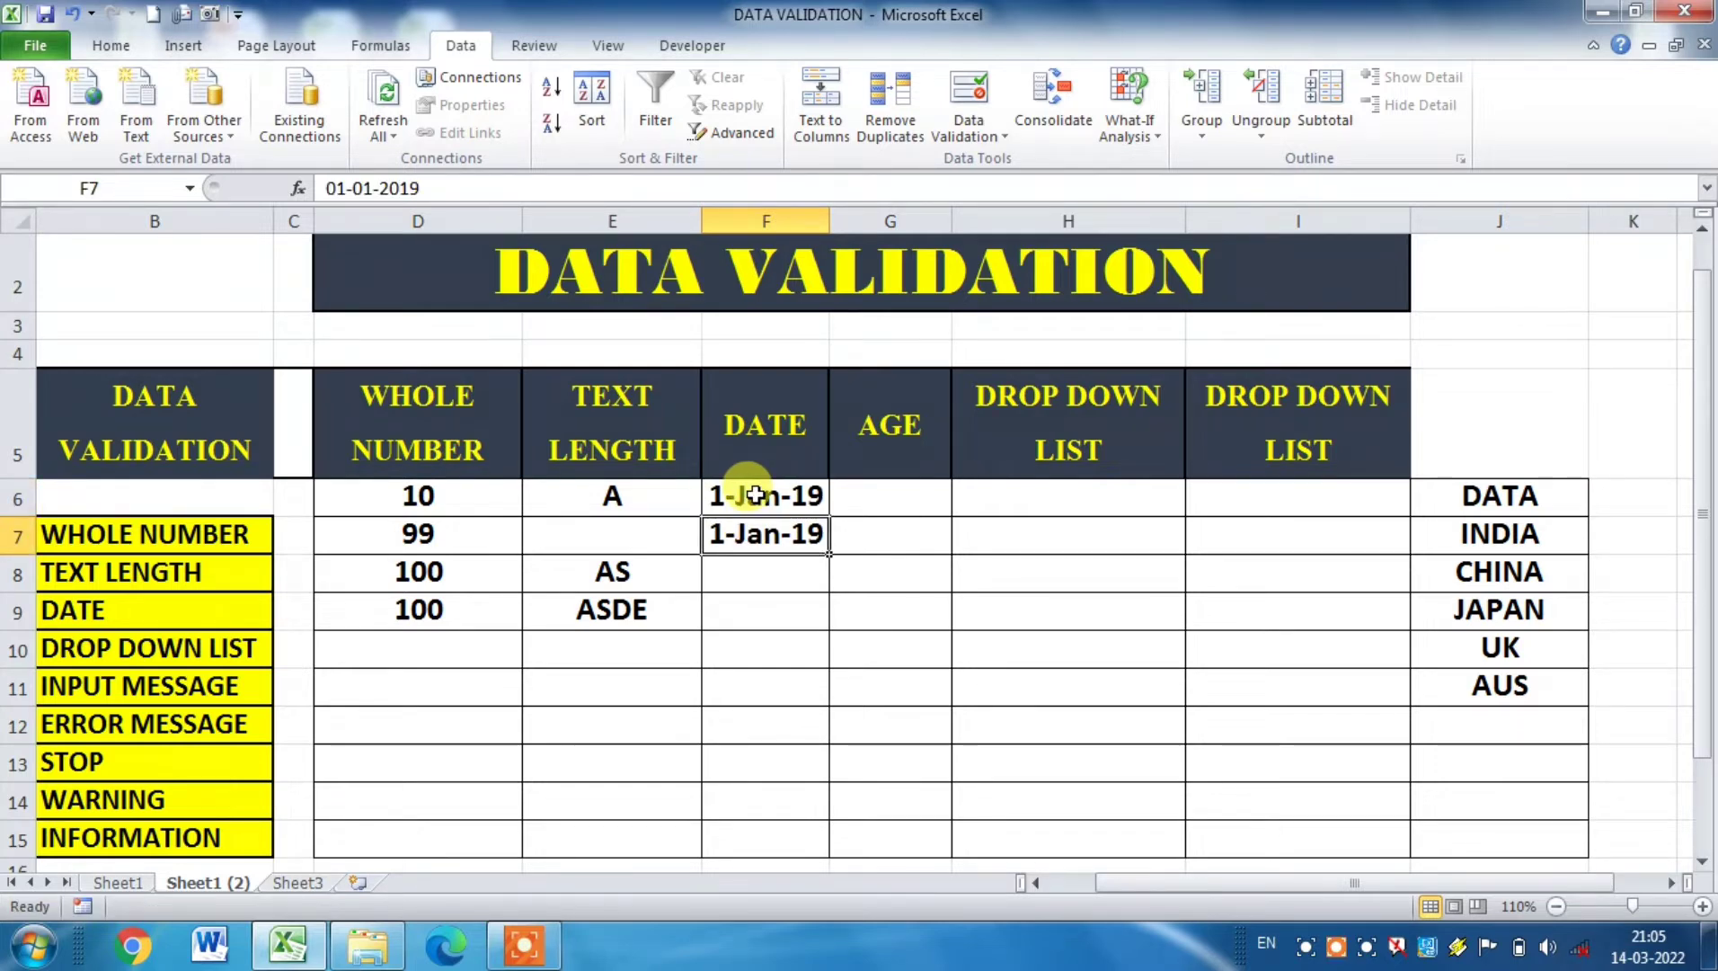
pyautogui.click(481, 189)
pyautogui.press('BackSpace')
pyautogui.press('BackSpace')
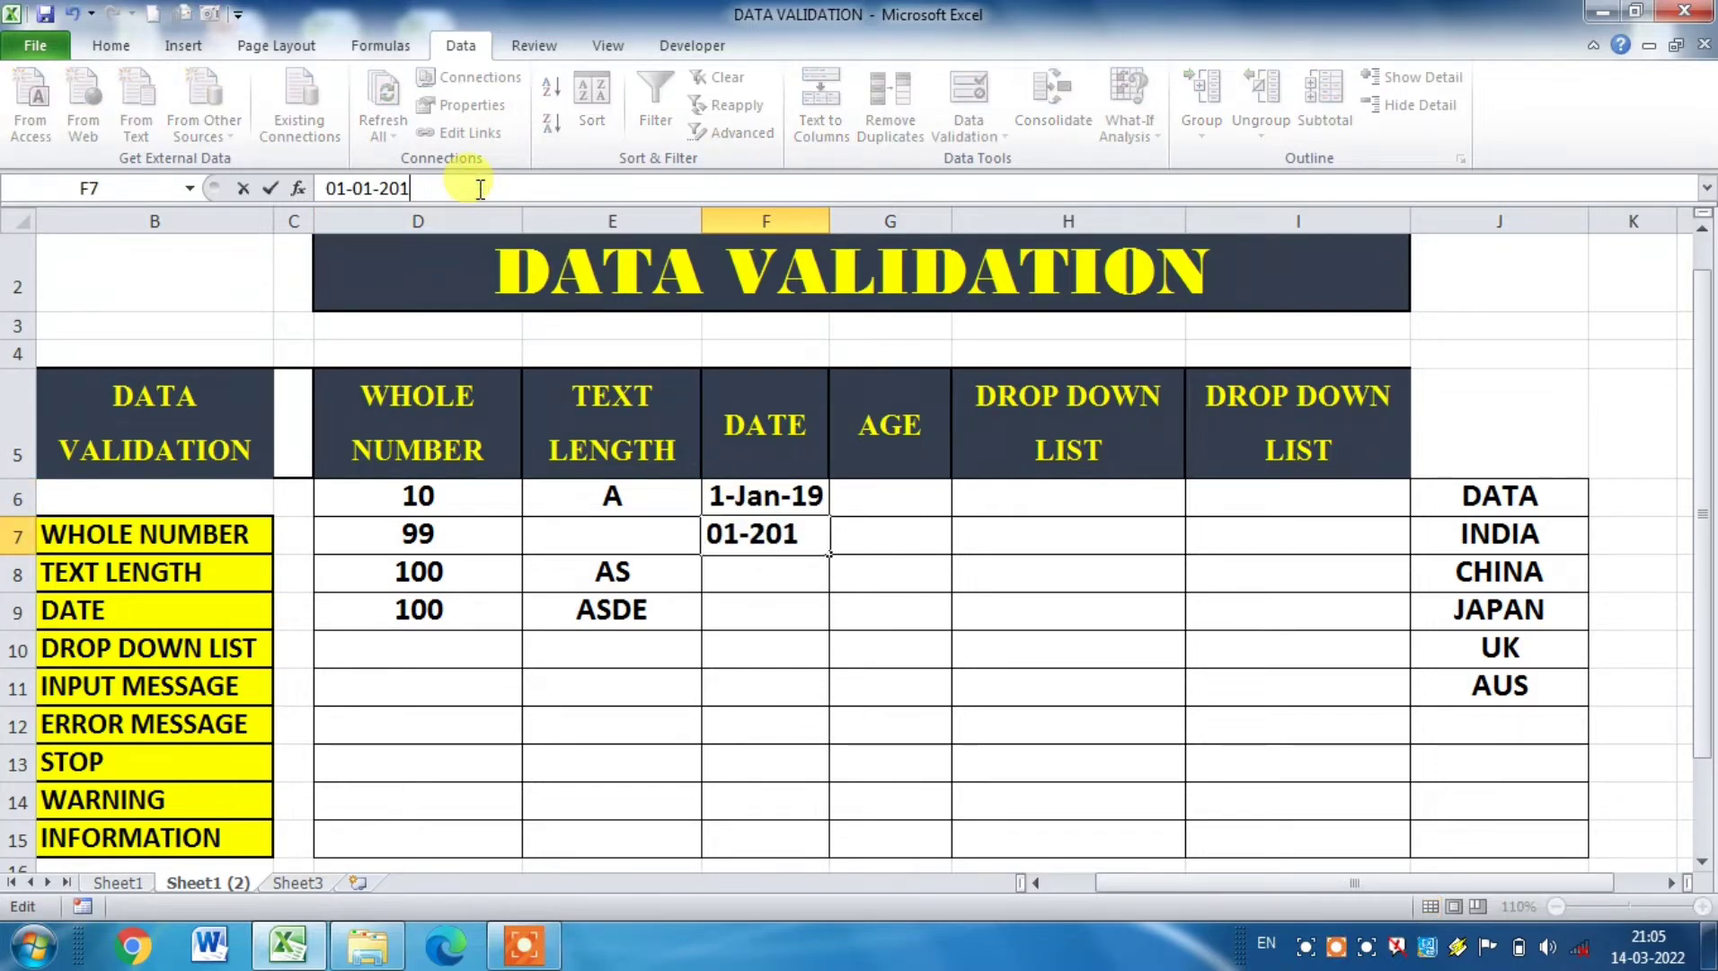
pyautogui.write('21')
pyautogui.press('Return')
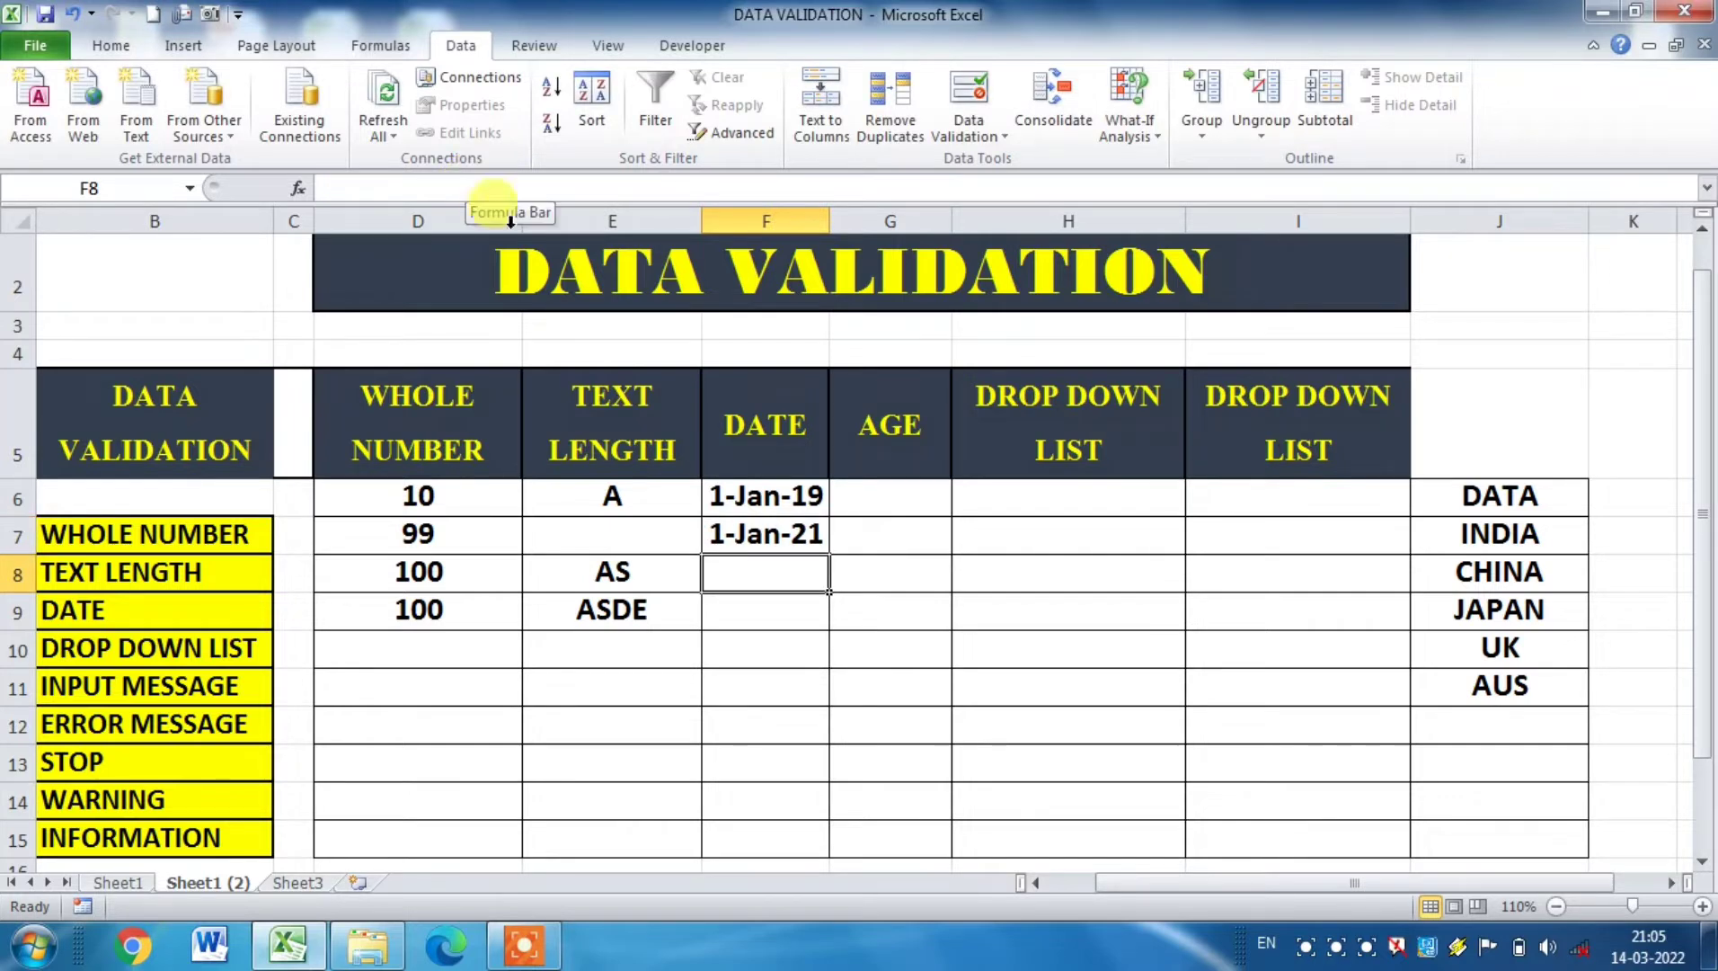
# Step: Copy the date in cell F7 to cell F9
pyautogui.click(757, 534)
pyautogui.hotkey('ctrl', 'c')
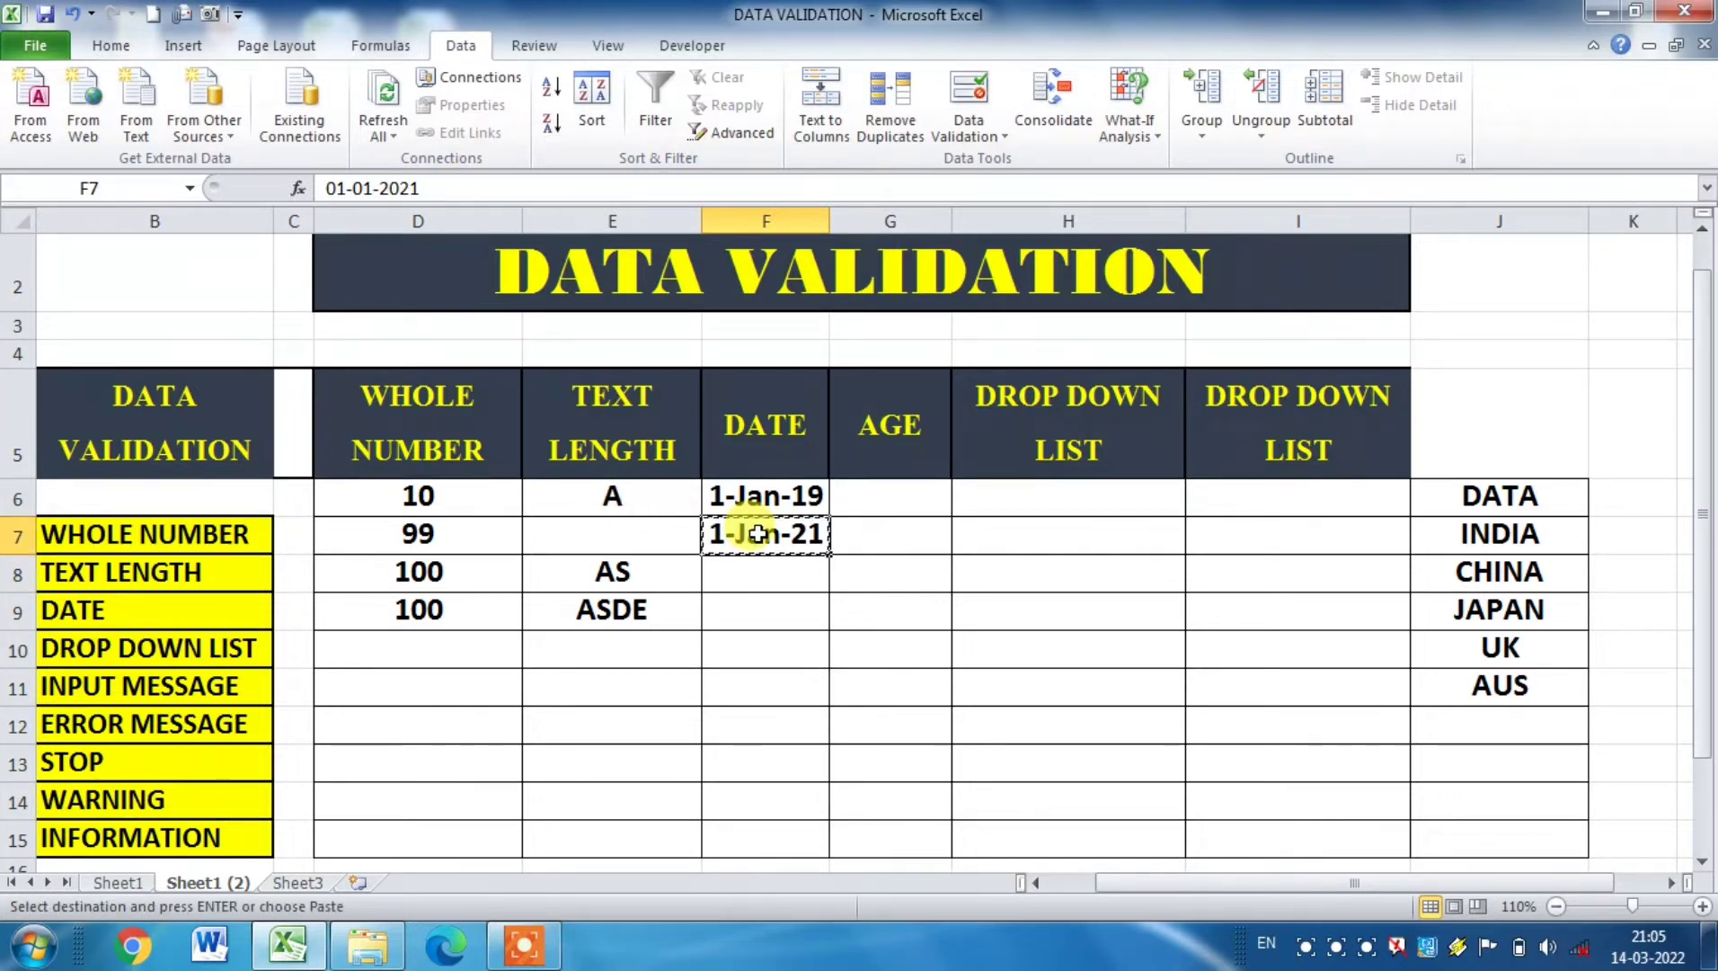
pyautogui.press('Down')
pyautogui.press('Down')
pyautogui.press('Return')
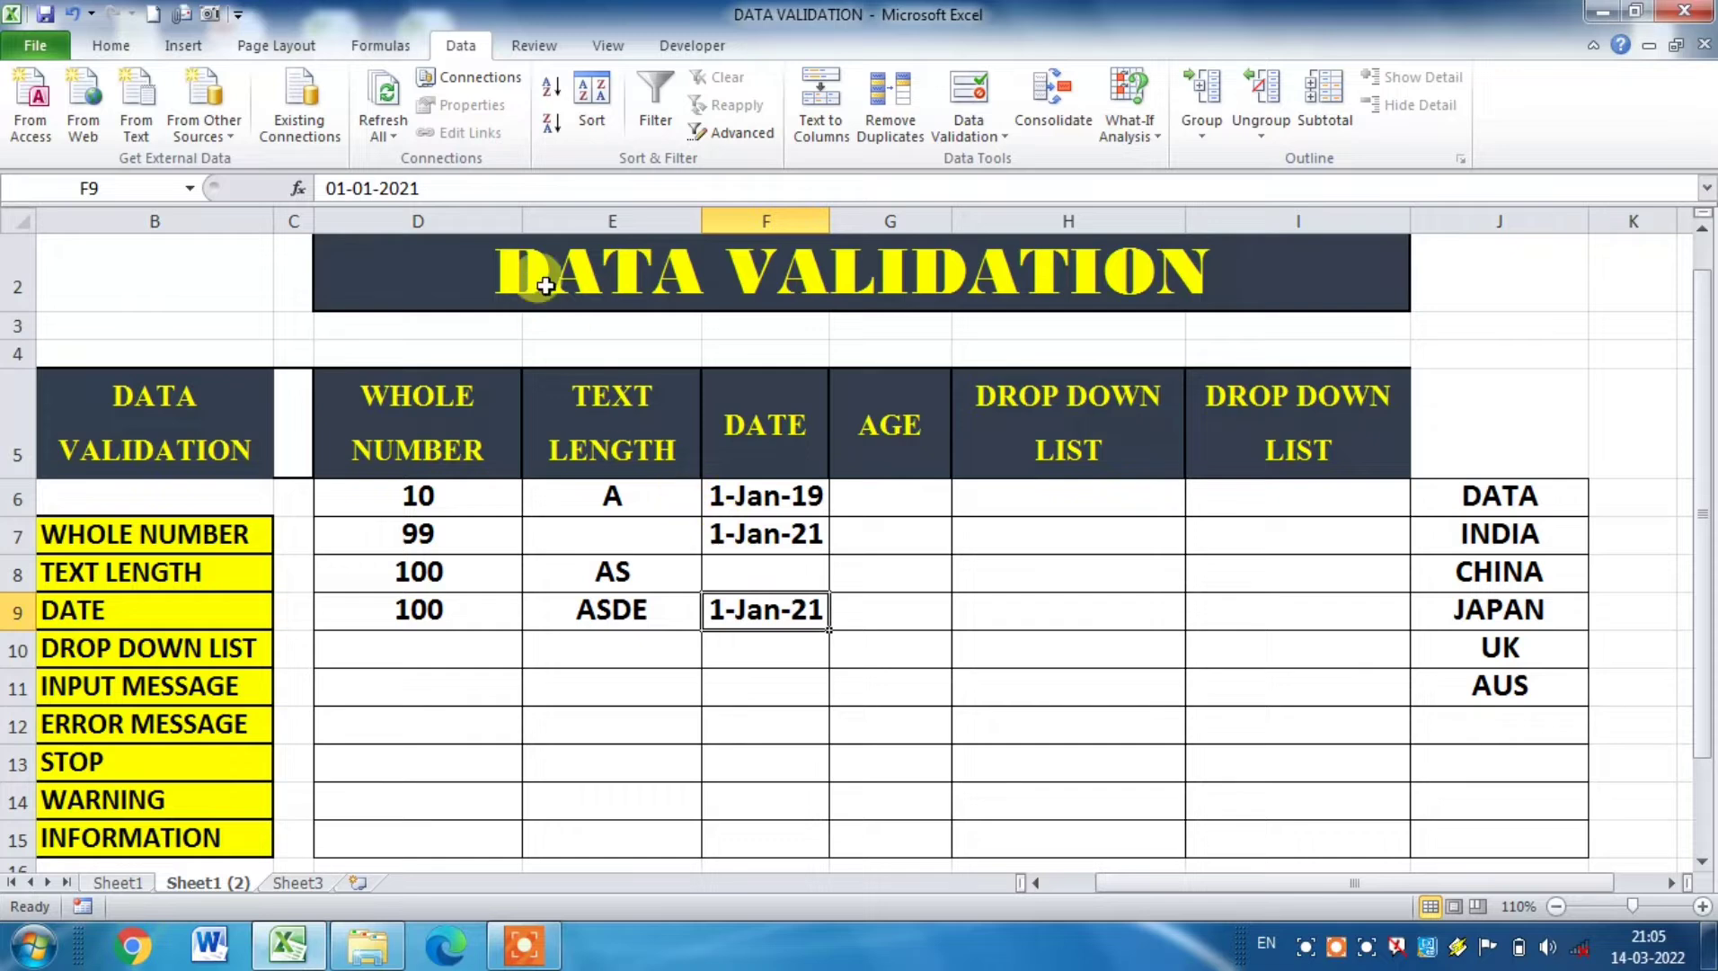
# Step: Try to change the date in cell F9 to 01-01-2018, and cancel the entry
pyautogui.click(459, 188)
pyautogui.press('BackSpace')
pyautogui.press('BackSpace')
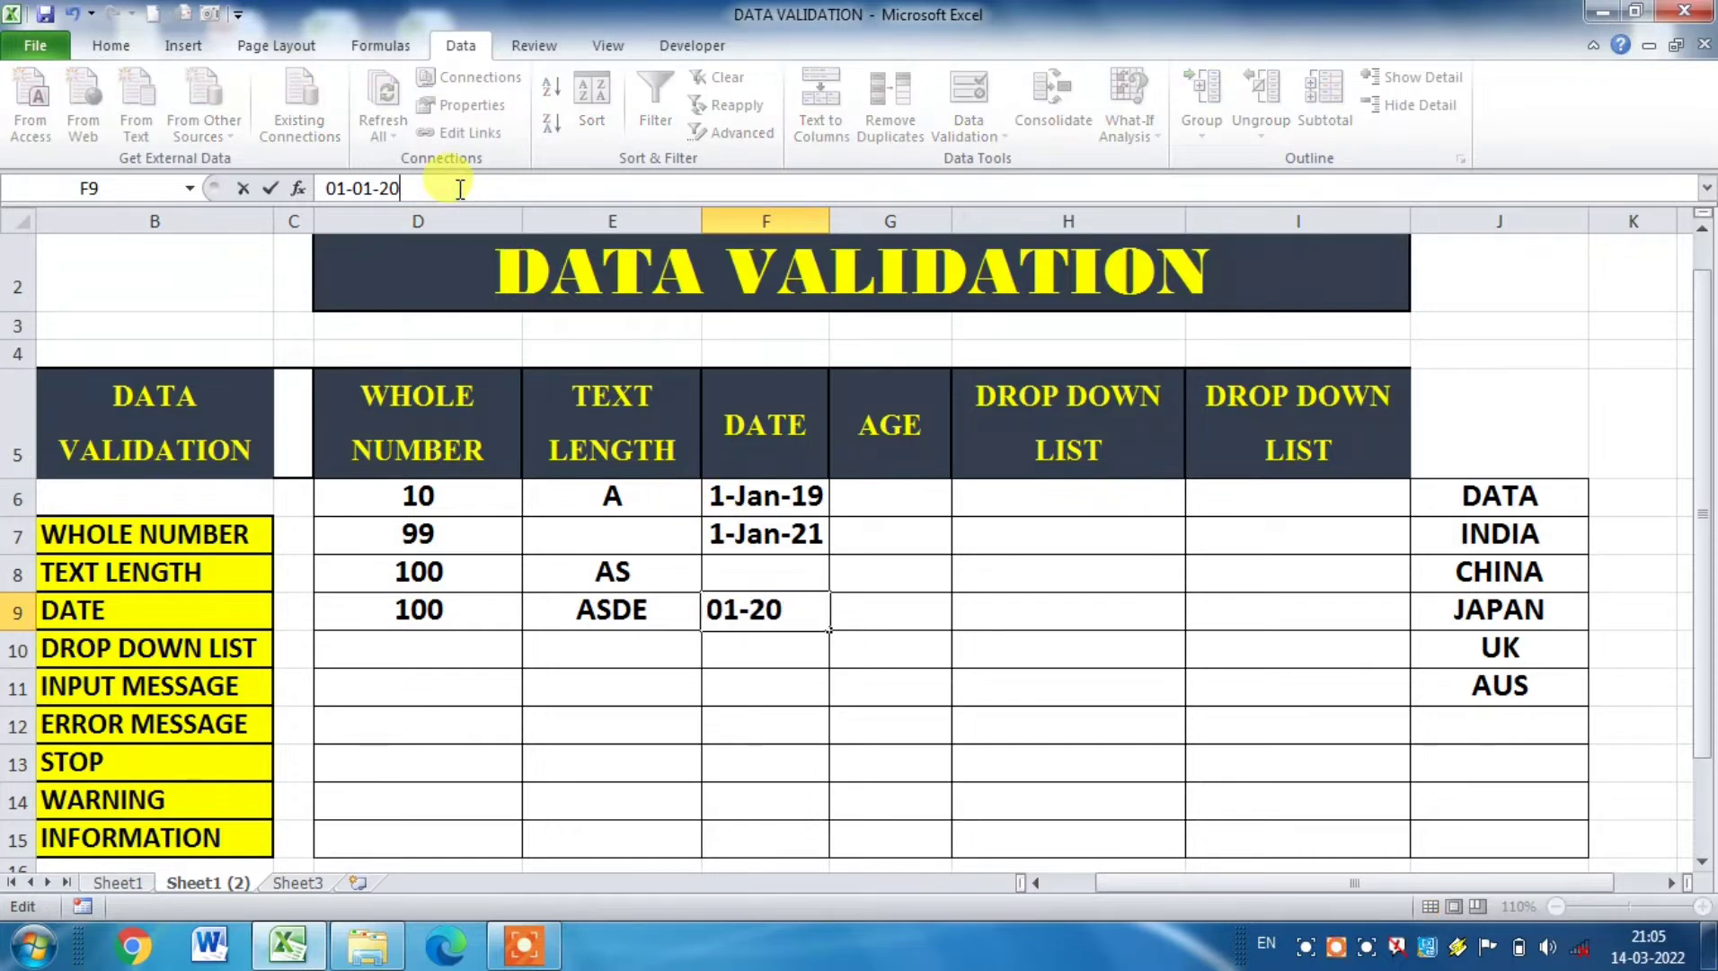
pyautogui.write('18')
pyautogui.press('Return')
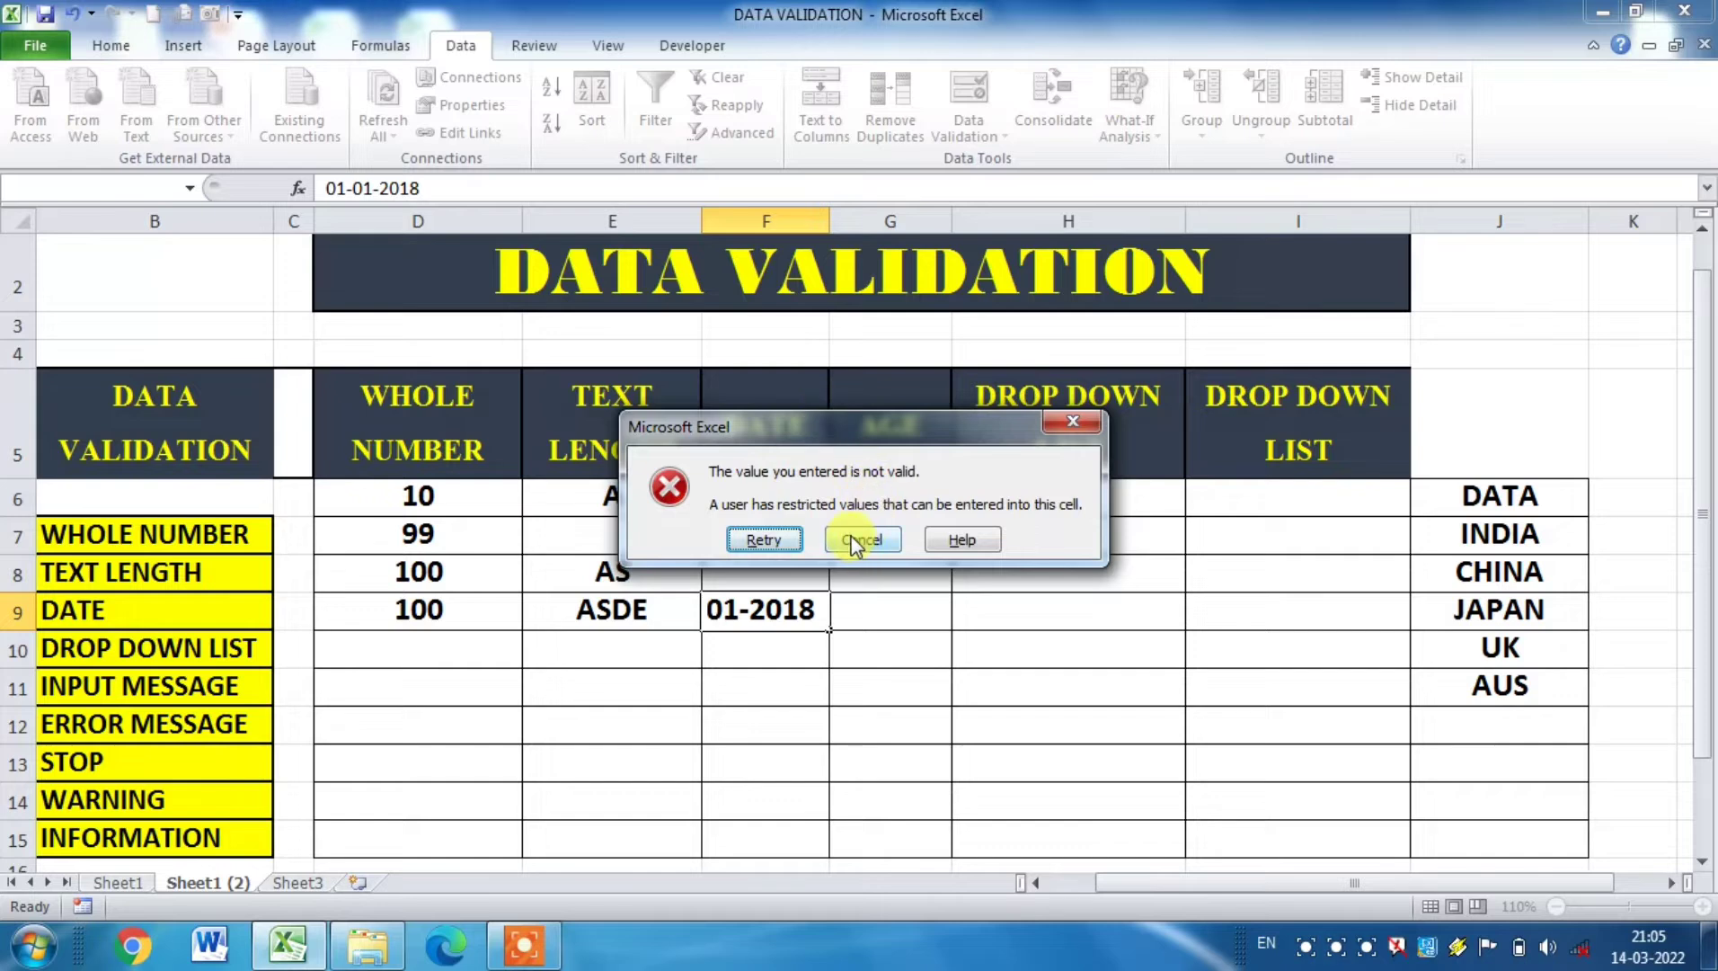
pyautogui.click(856, 541)
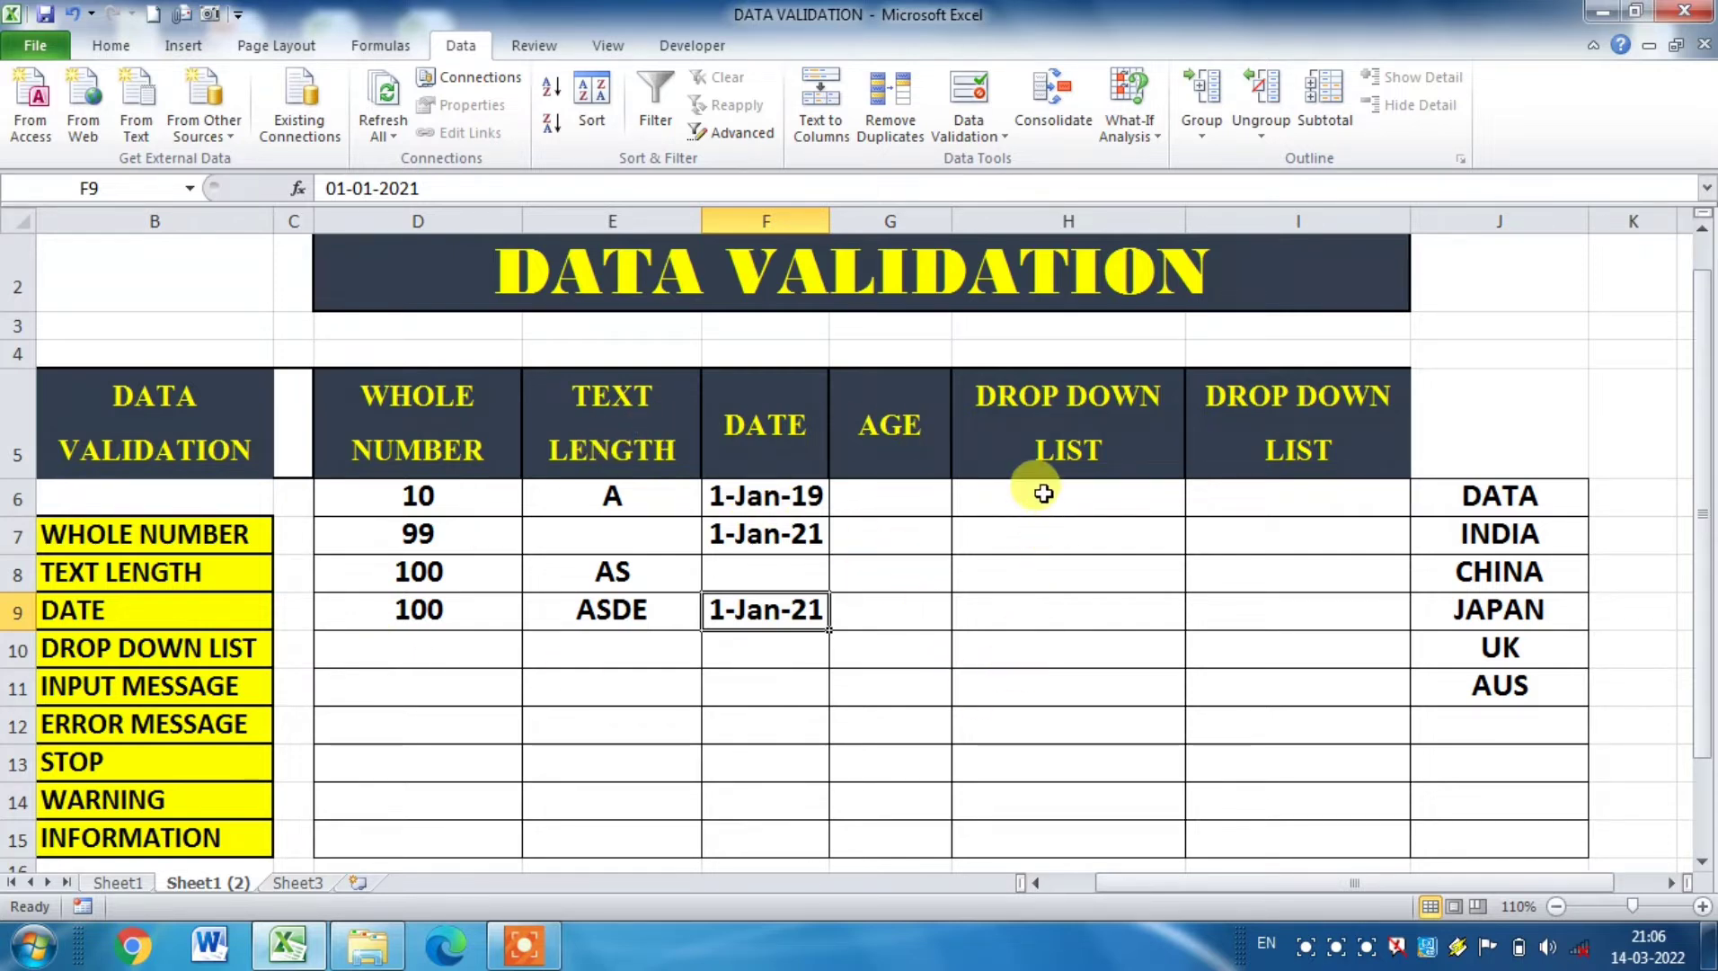
# Step: Open data validation for cells G6:G15 of the AGE column and restrict them to whole numbers
pyautogui.moveTo(890, 513); pyautogui.dragTo(922, 819)
pyautogui.click(968, 131)
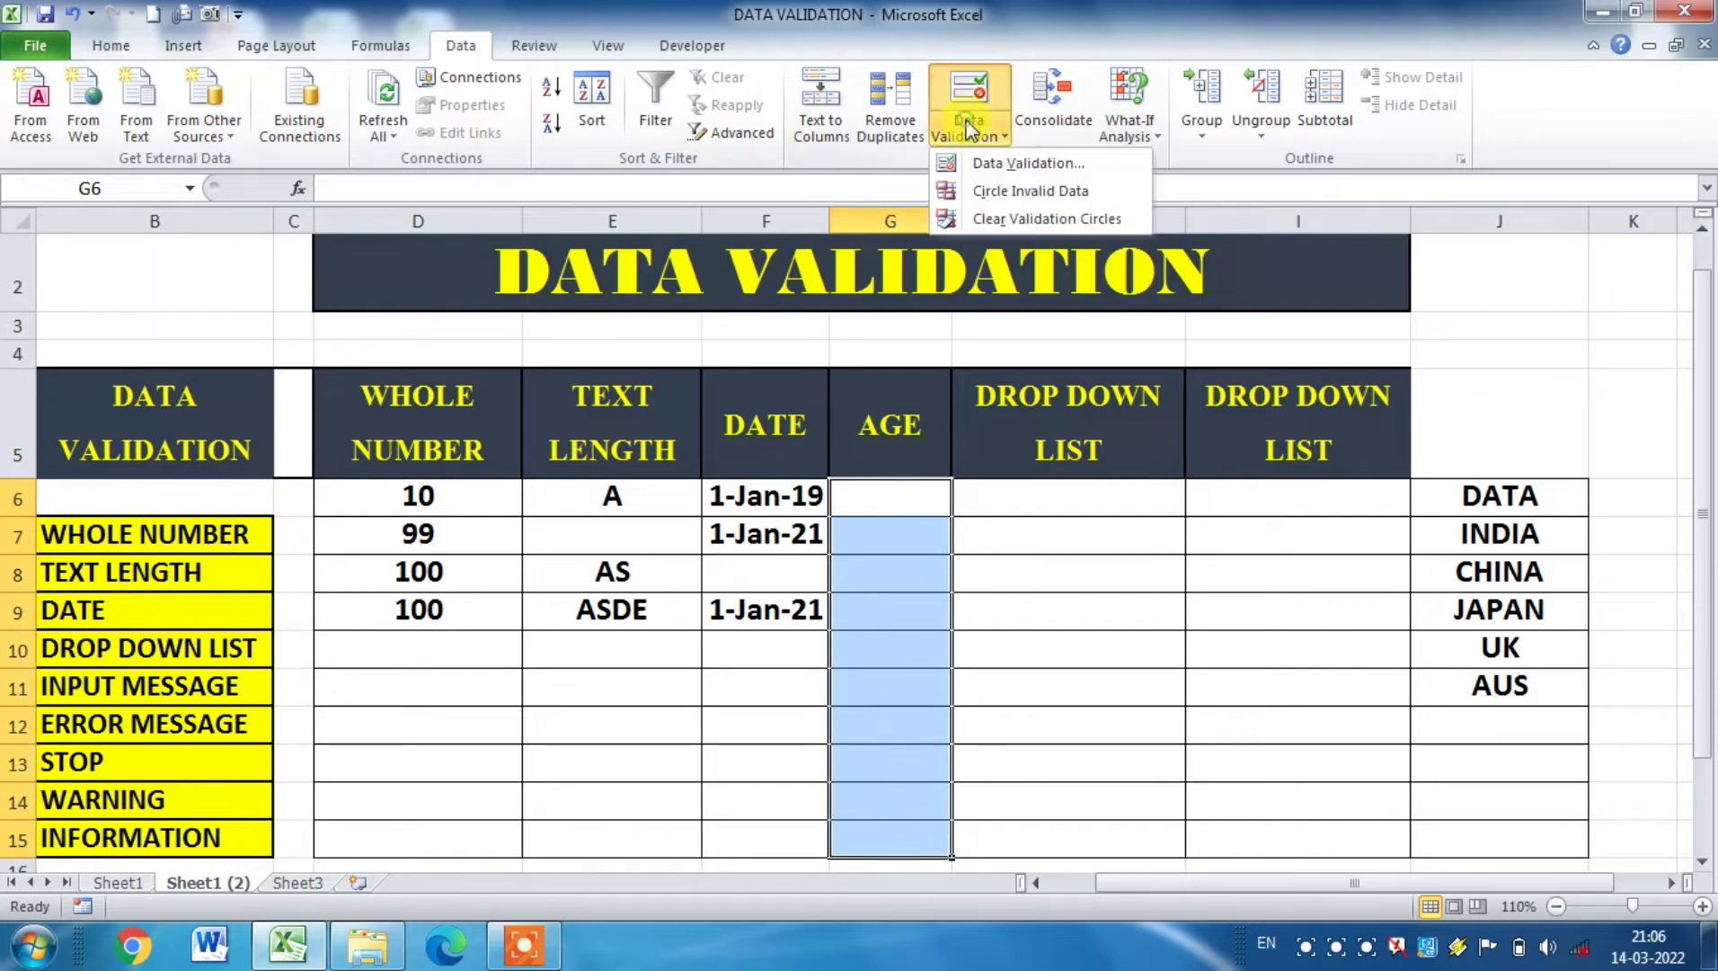
pyautogui.click(1004, 171)
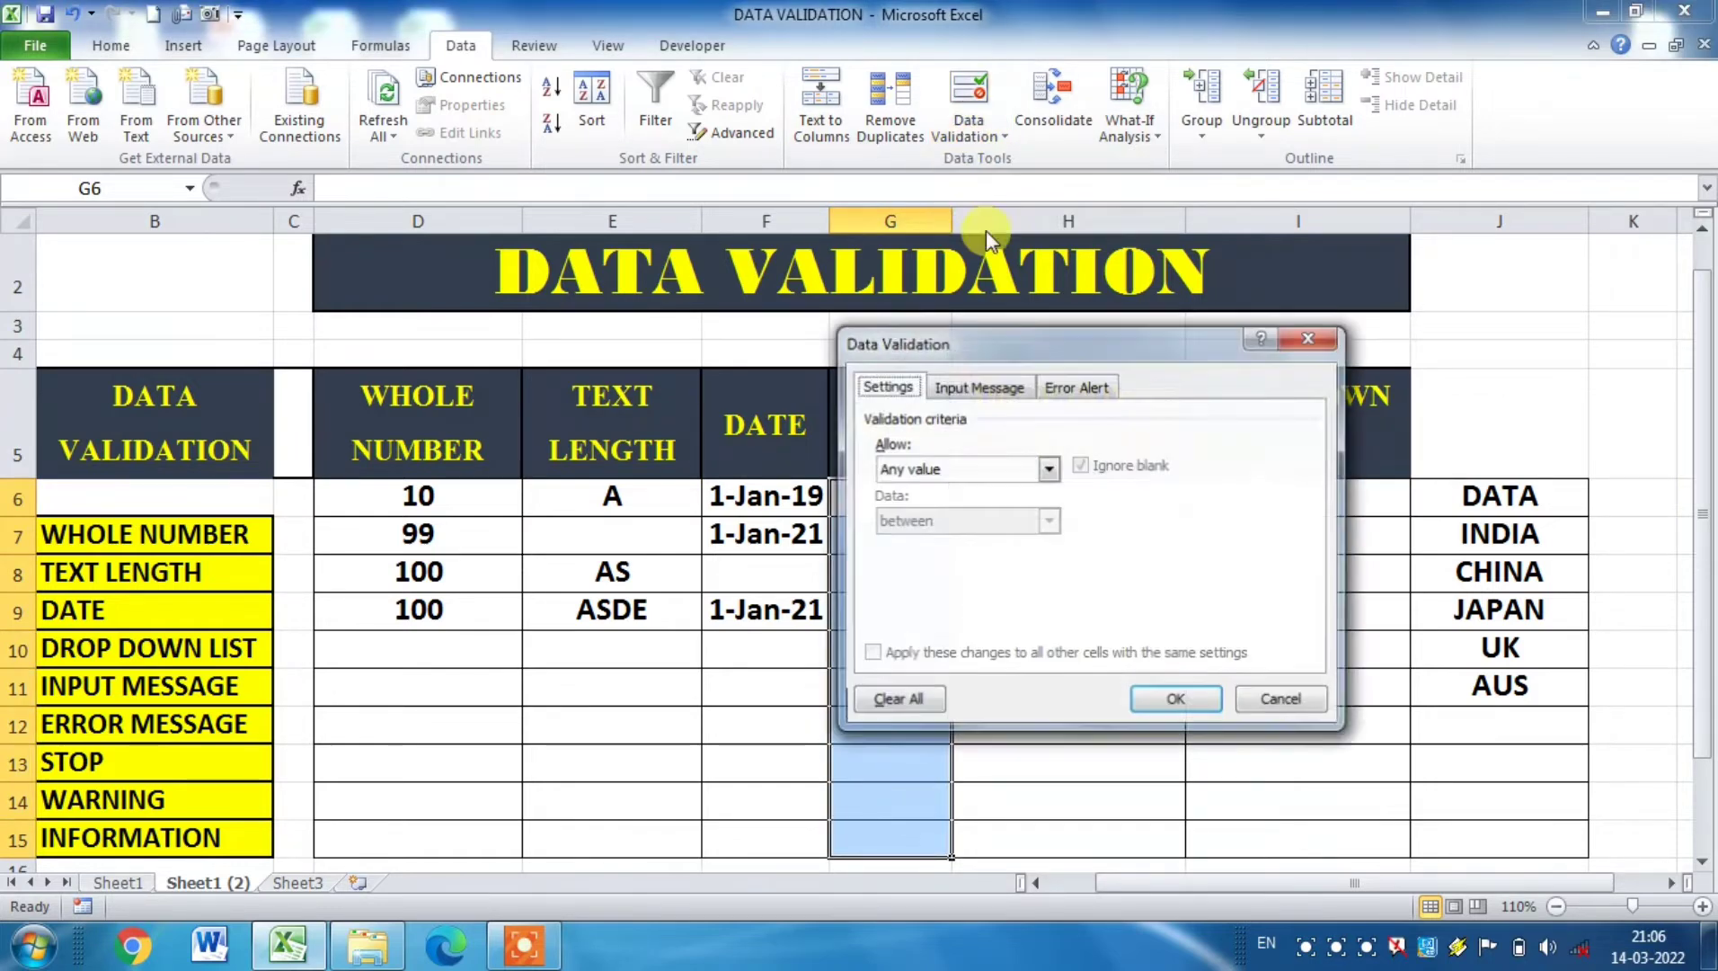
pyautogui.click(1049, 468)
pyautogui.click(921, 508)
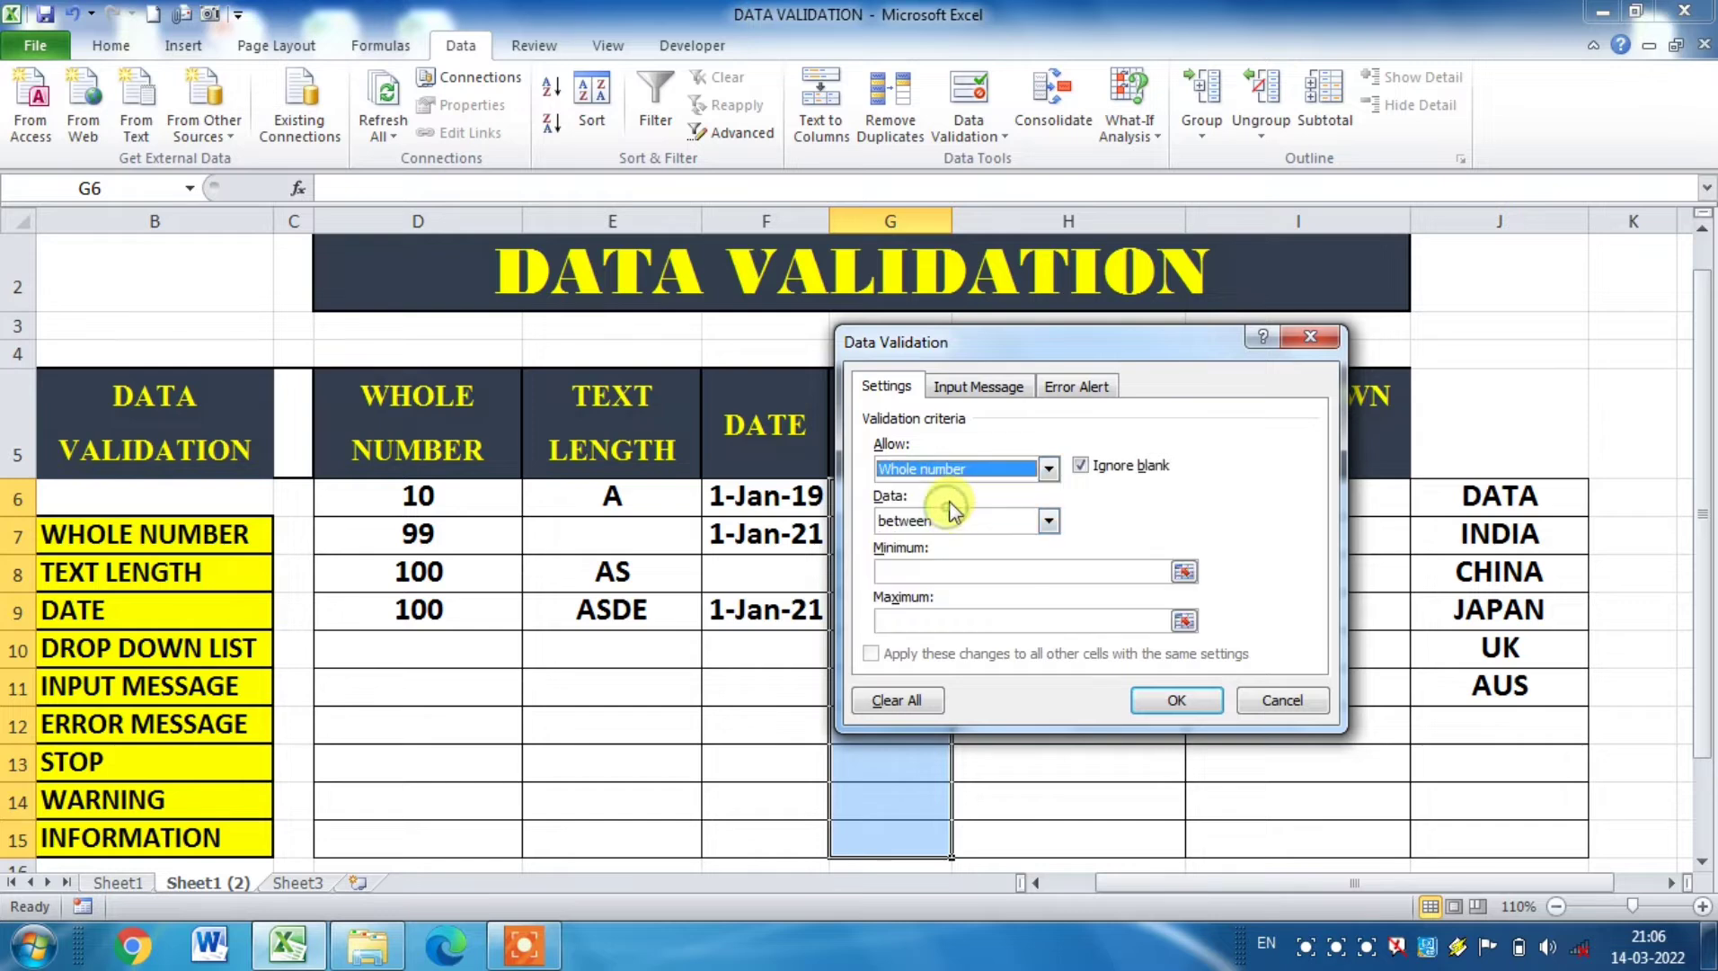
# Step: Set the allowed whole-number range for the AGE column to a minimum of 18 and a maximum of 55, and apply the rule
pyautogui.click(924, 566)
pyautogui.write('18')
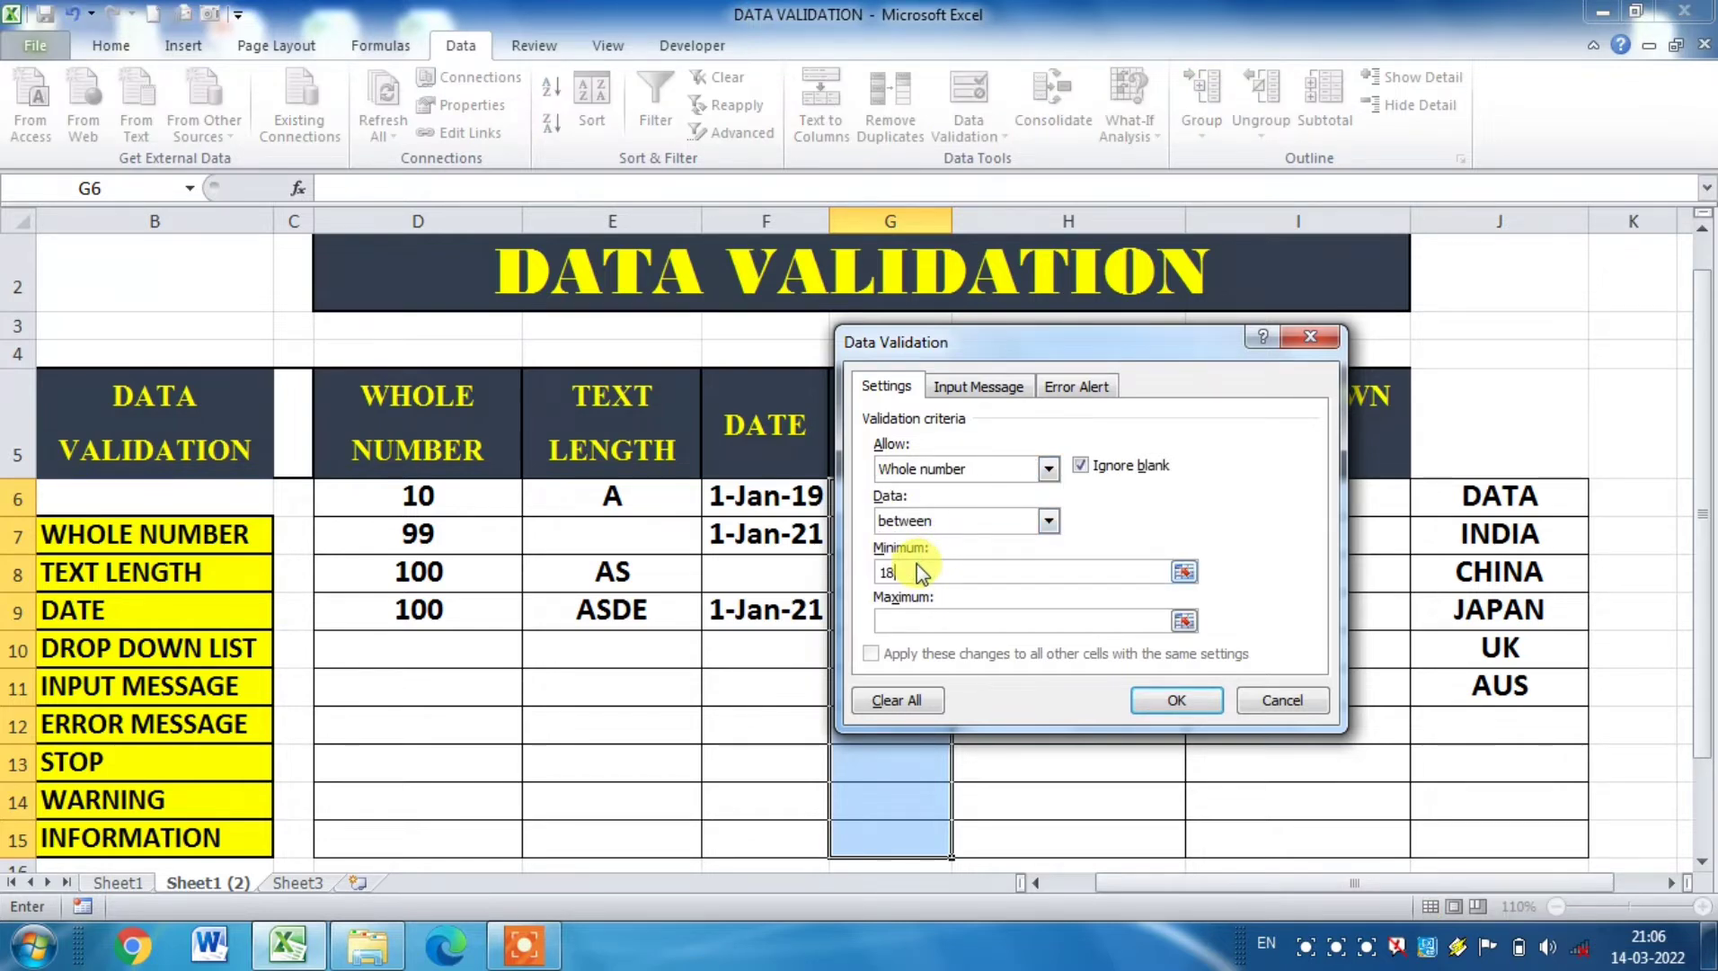
pyautogui.click(908, 621)
pyautogui.write('55')
pyautogui.click(1176, 699)
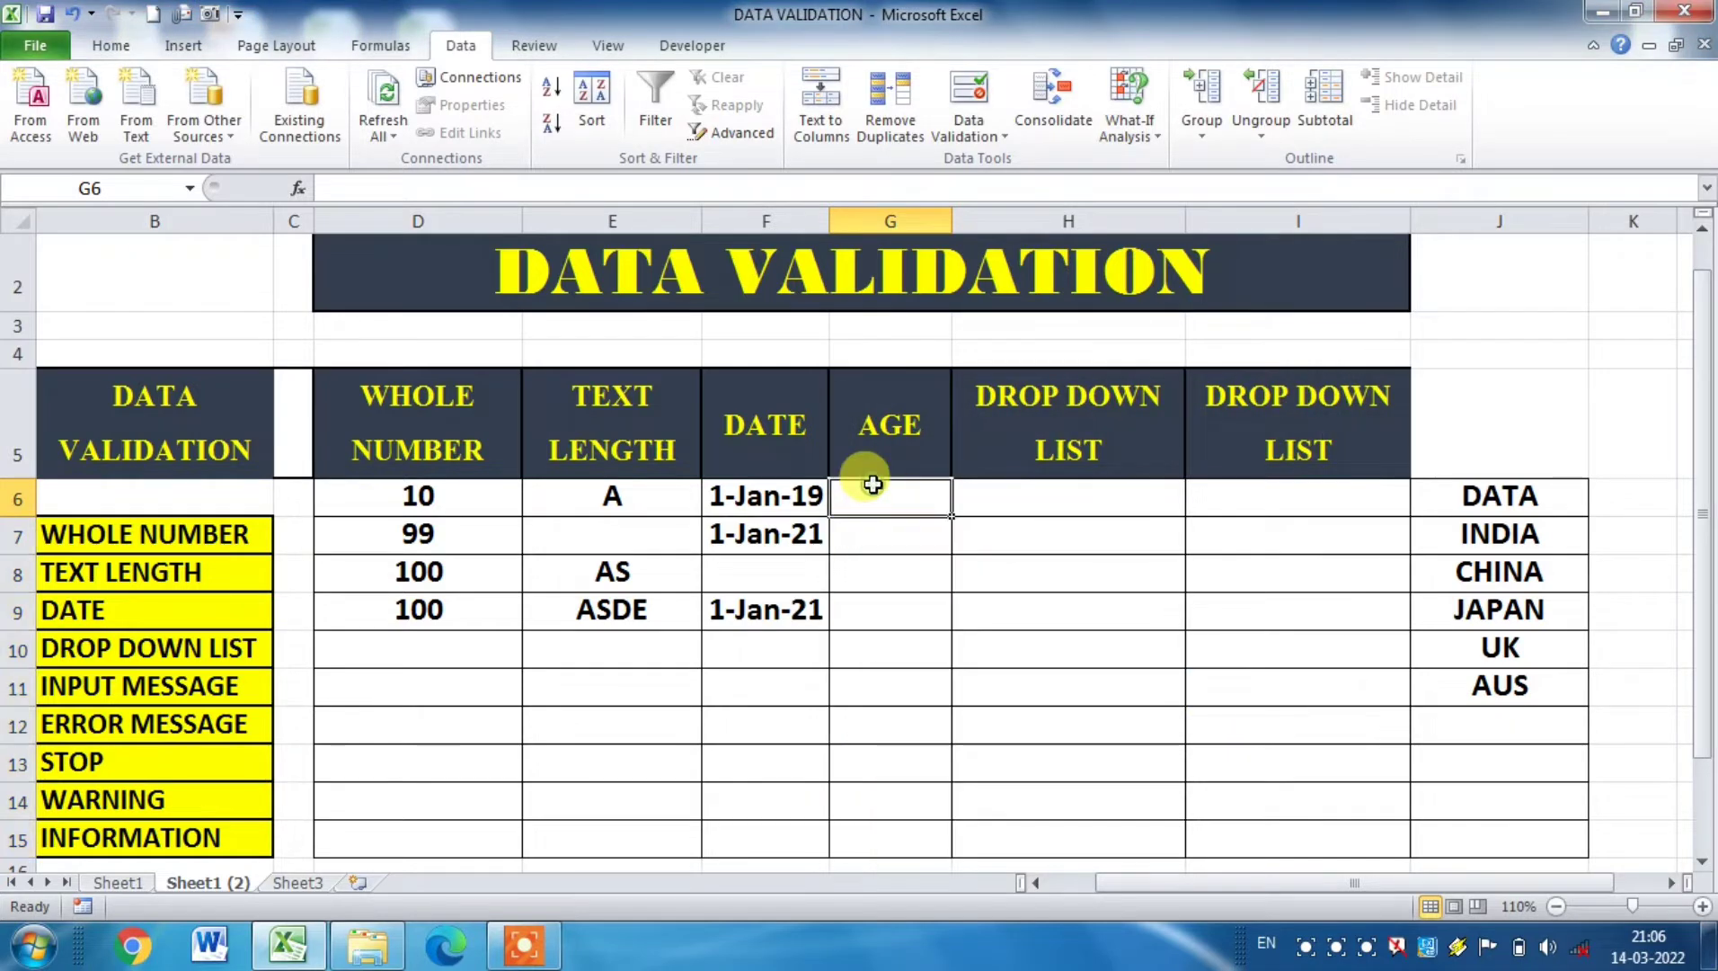
# Step: Enter the ages 18 in cell G6 and 55 in cell G7
pyautogui.write('18')
pyautogui.click(890, 534)
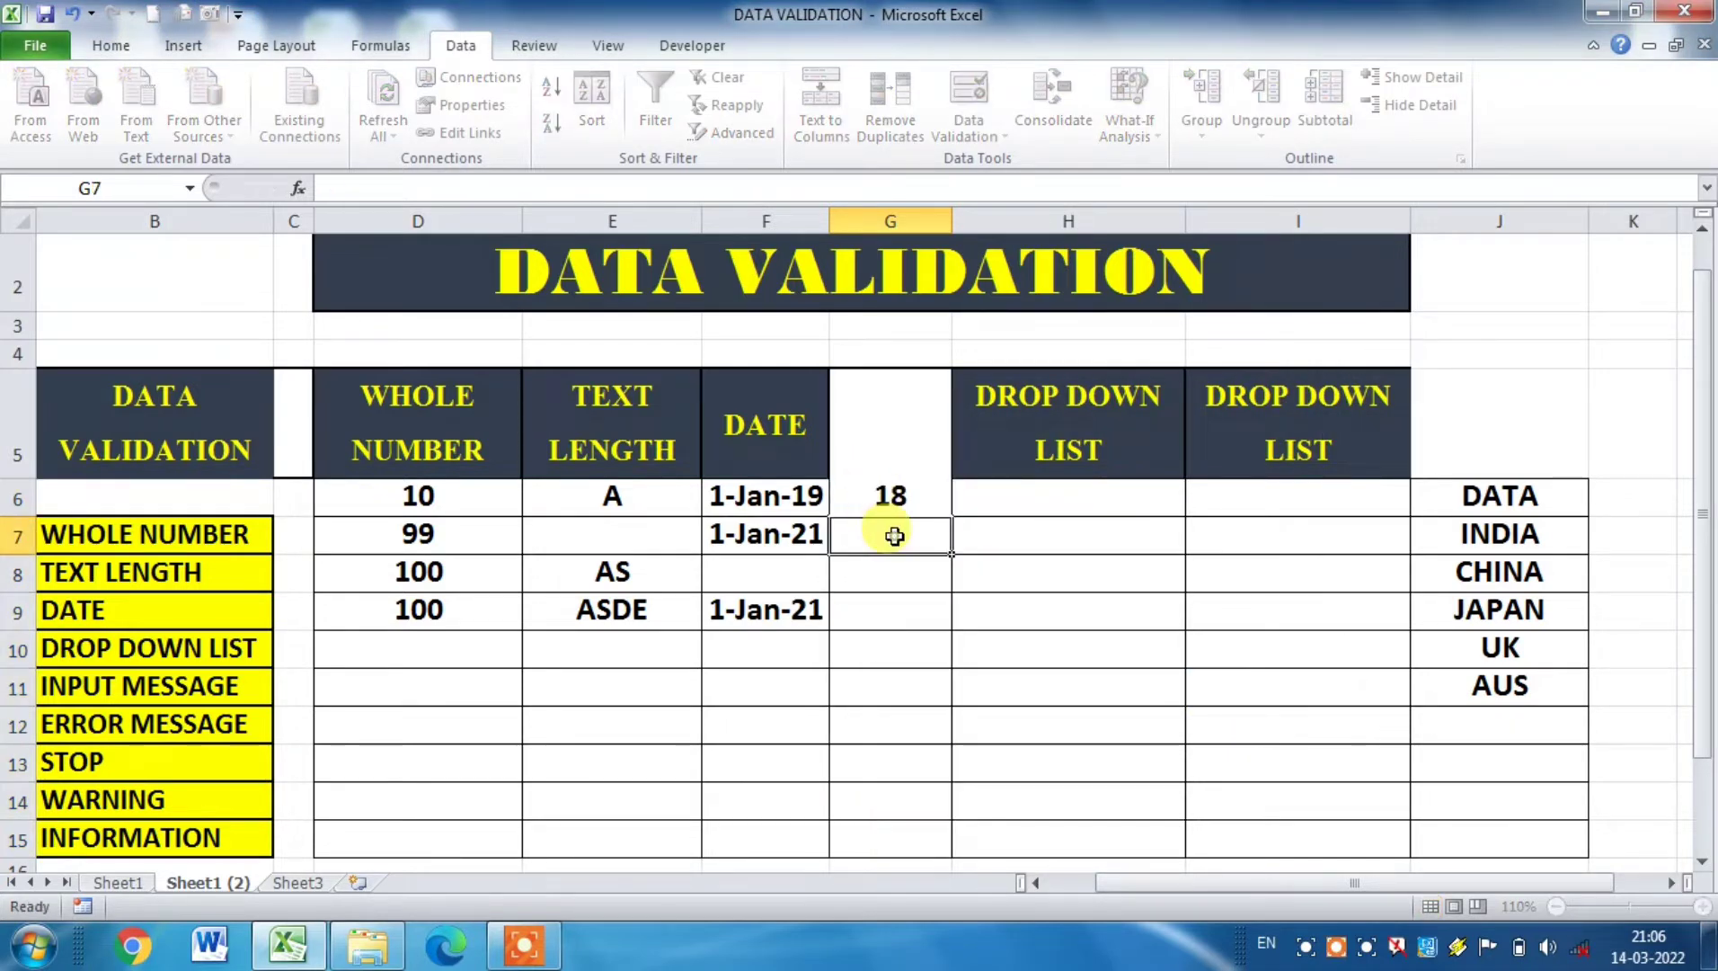
pyautogui.write('55')
# Step: Try to enter the disallowed age 65 in cell G9 twice, cancelling the entry each time
pyautogui.click(890, 603)
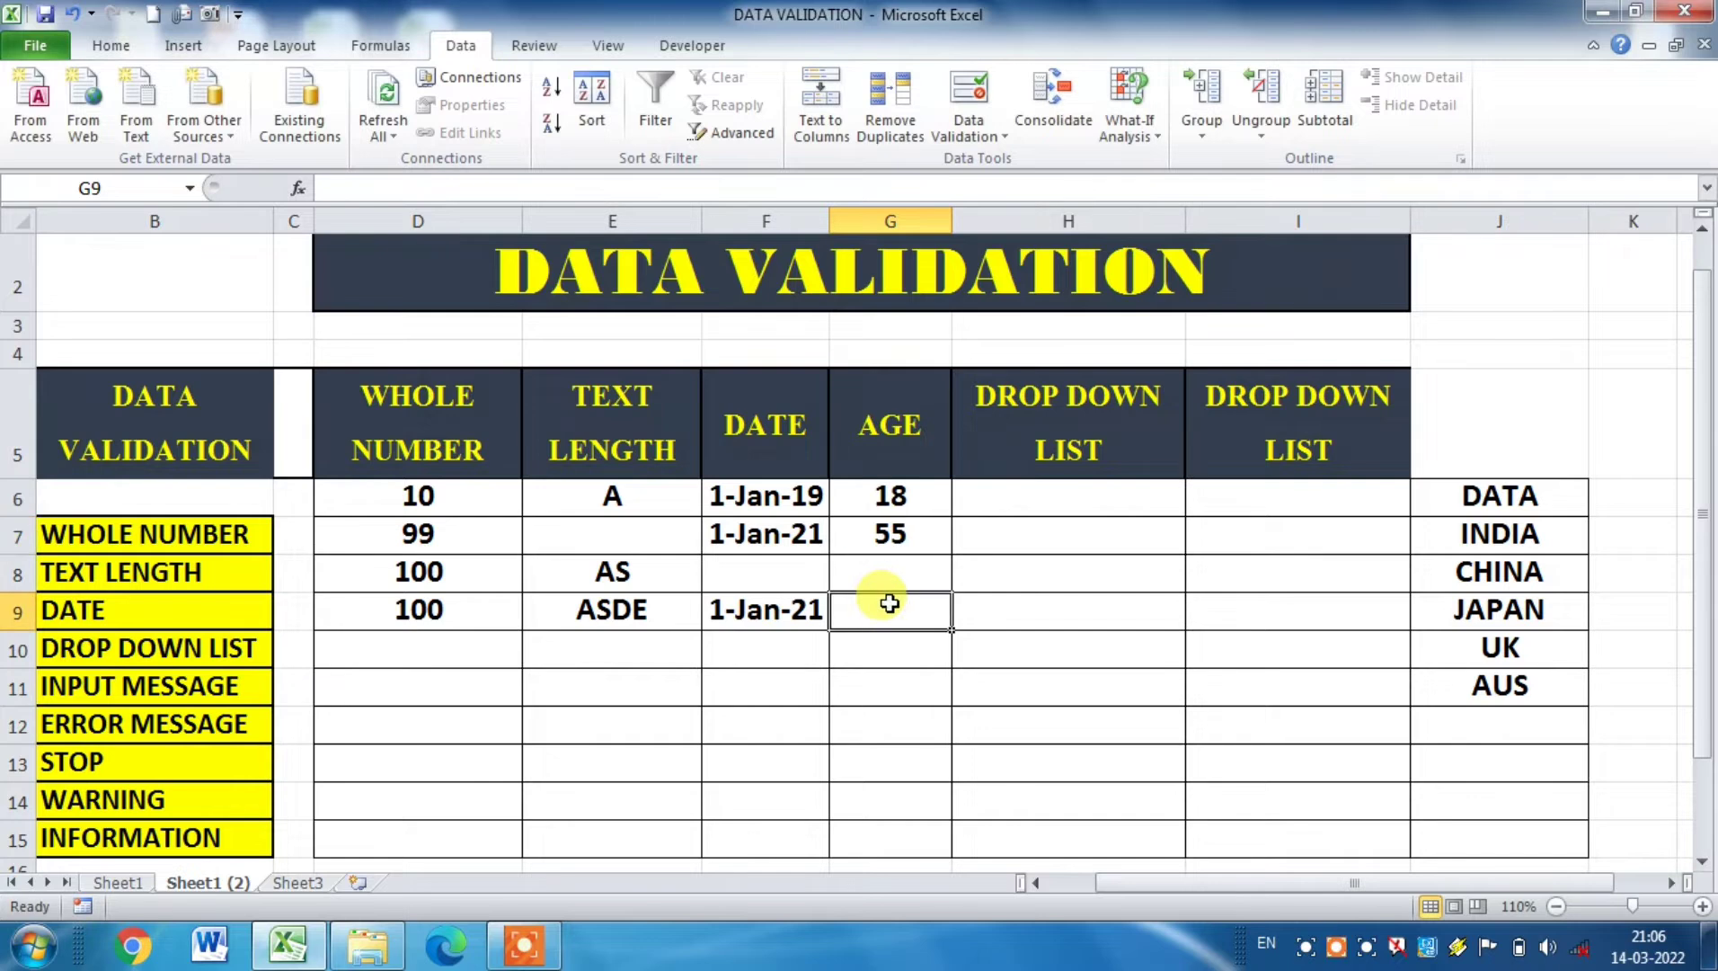
pyautogui.write('65')
pyautogui.press('Return')
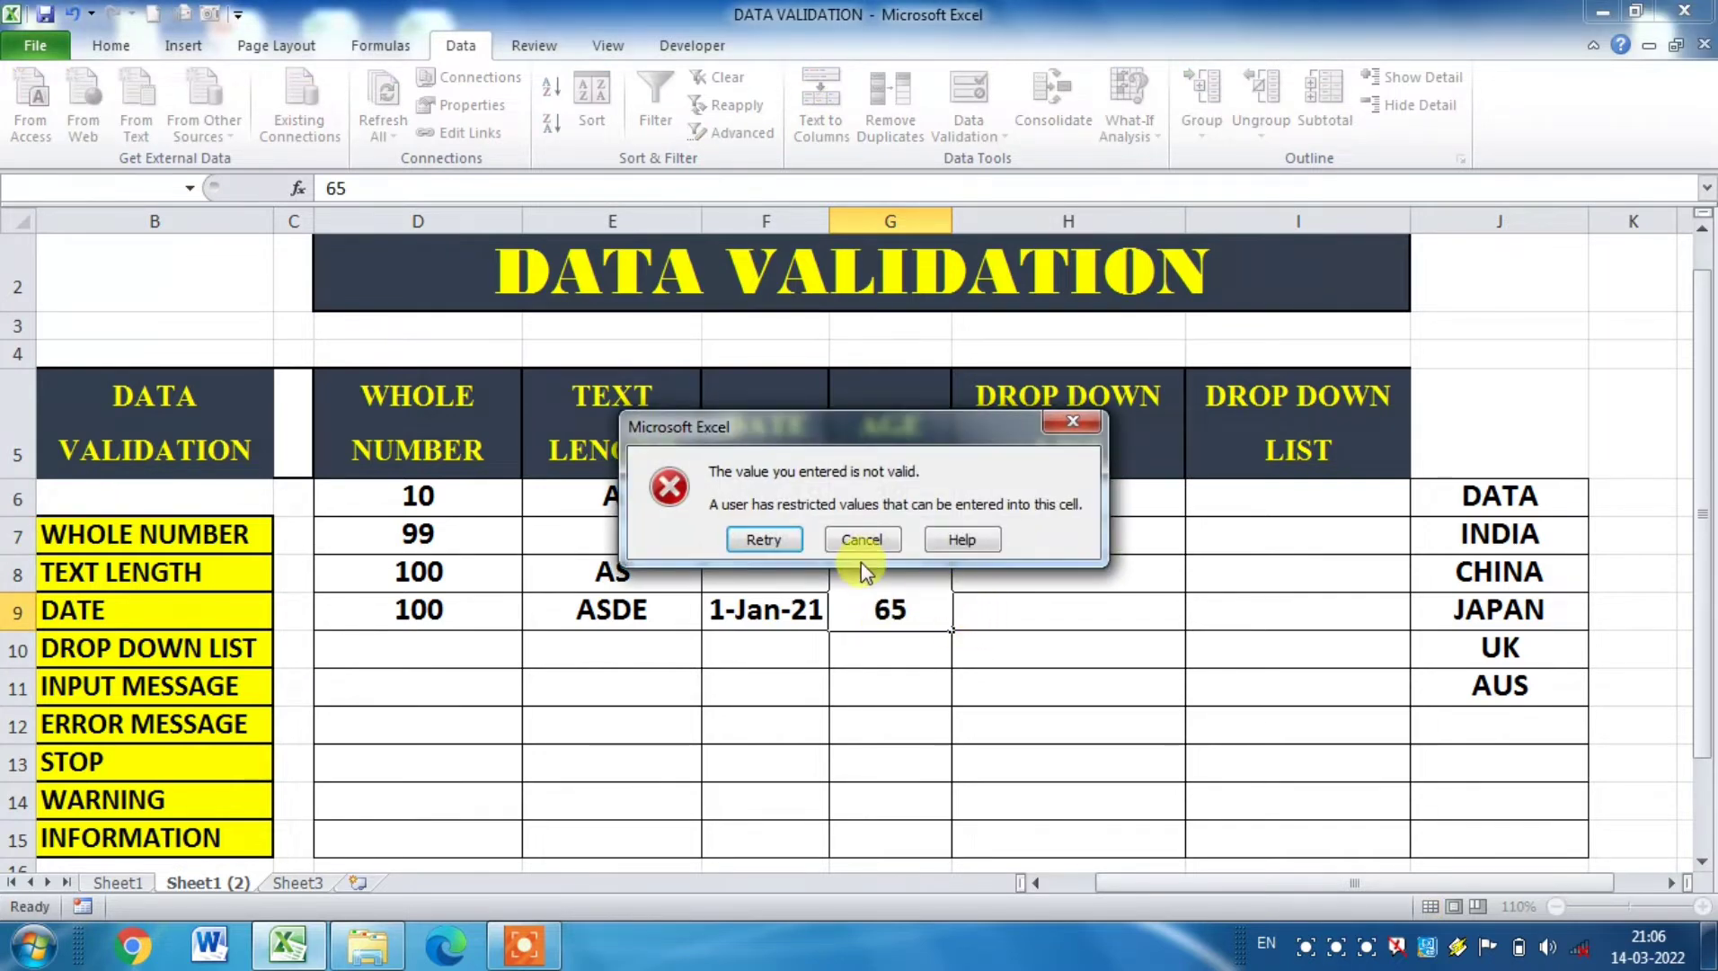
pyautogui.click(860, 540)
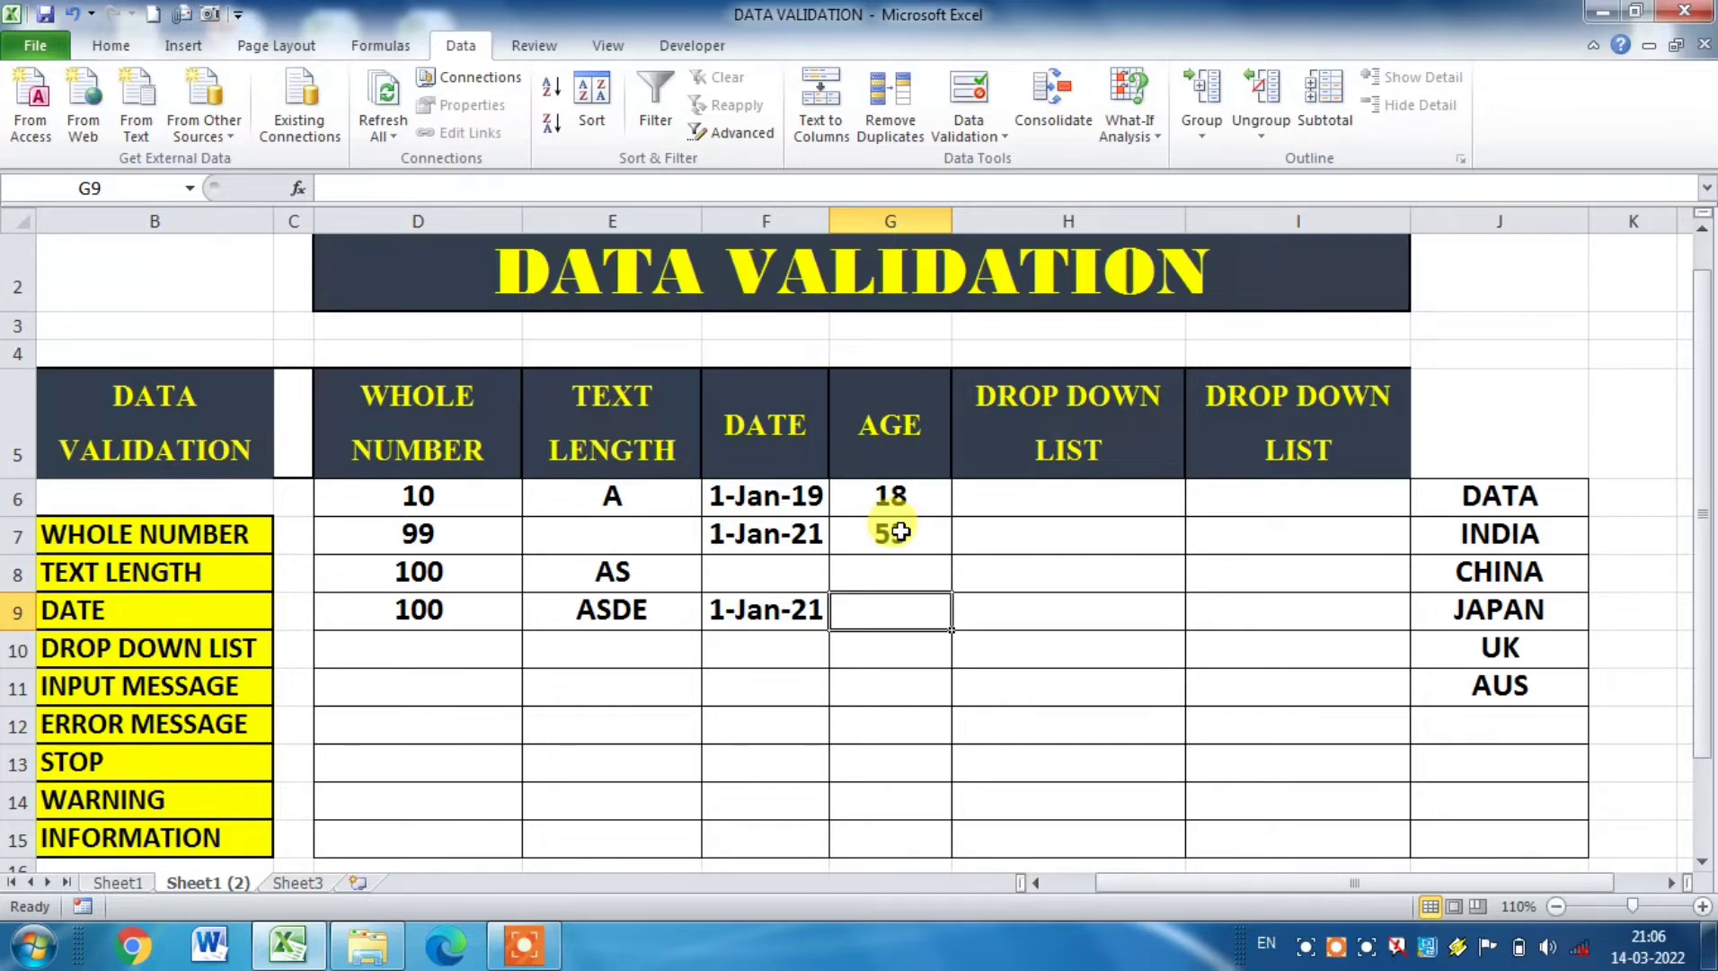
pyautogui.write('65')
pyautogui.click(907, 686)
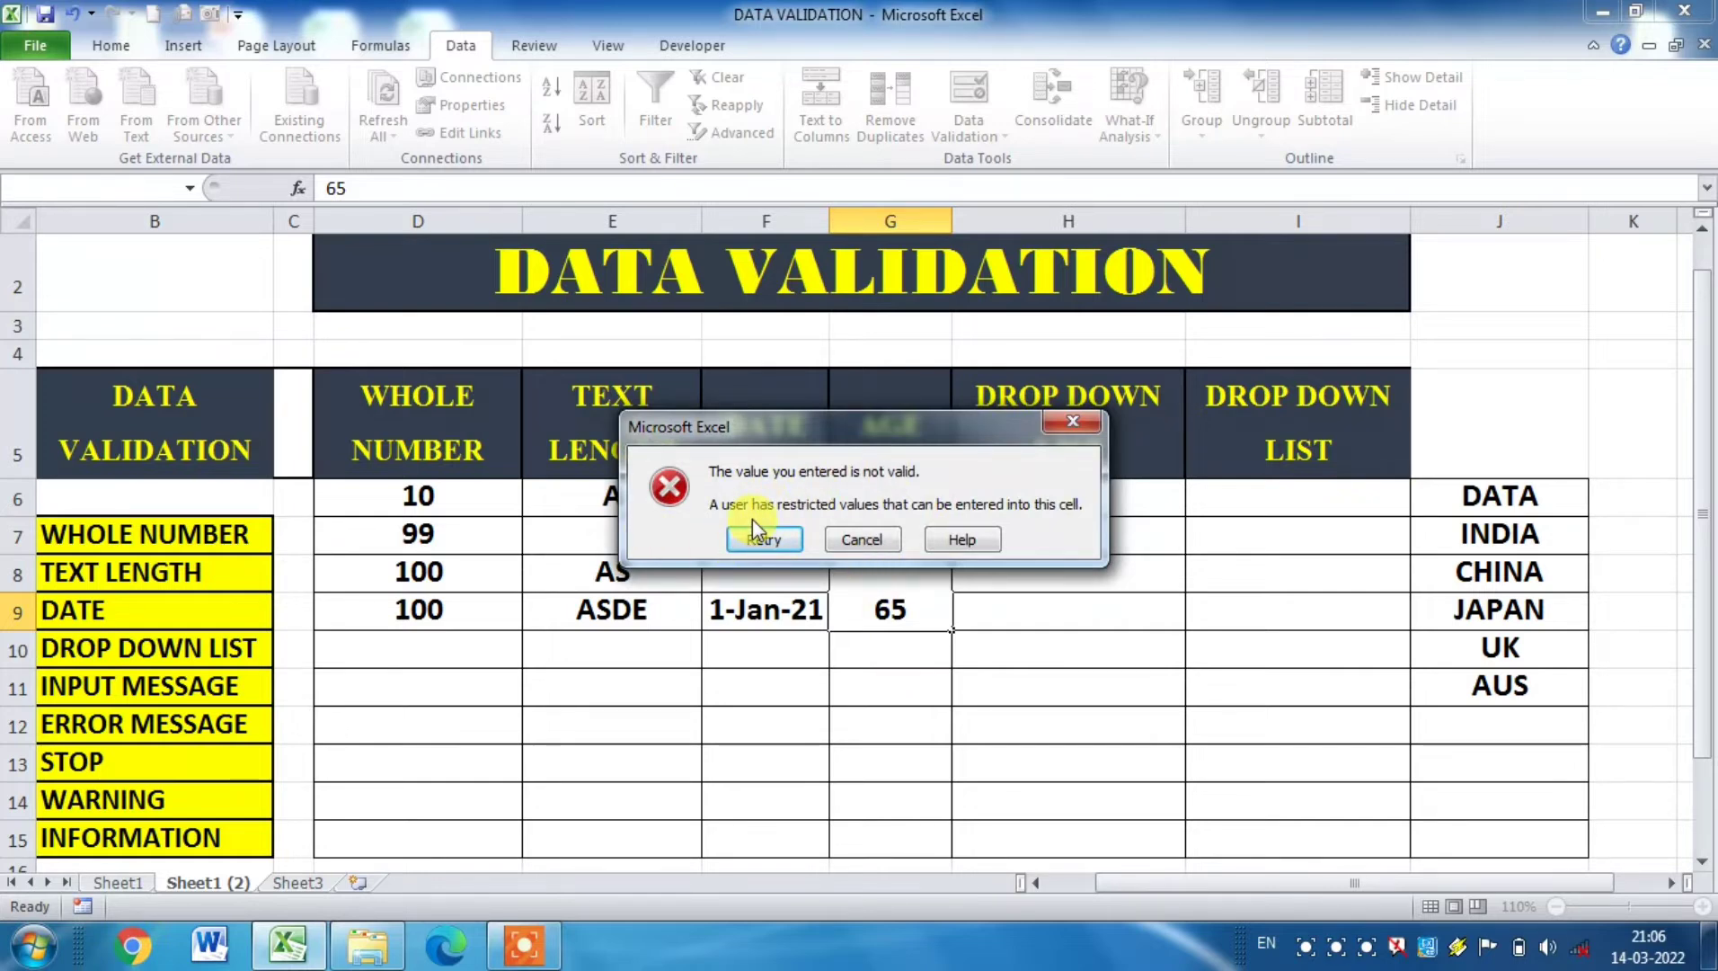
pyautogui.click(867, 537)
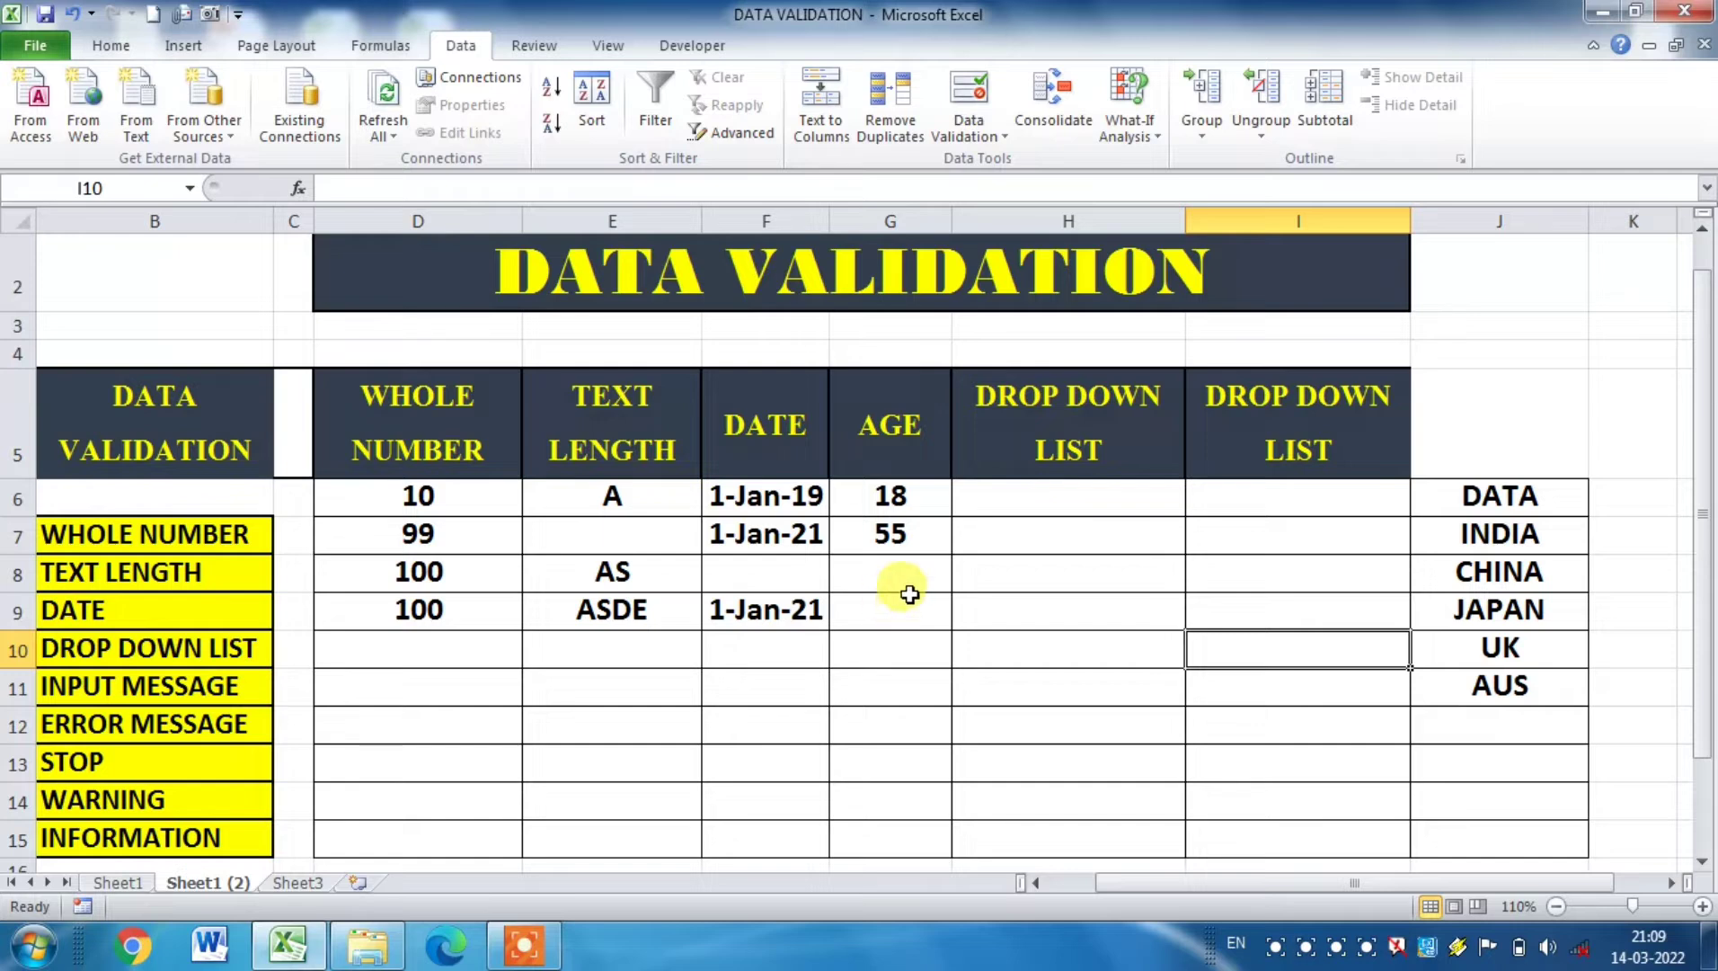
# Step: Add a Stop error alert to cells G6:G15 with the title INVALID AGE and the message PUT AGE 18 TO 55
pyautogui.click(925, 499)
pyautogui.moveTo(925, 499); pyautogui.dragTo(927, 827)
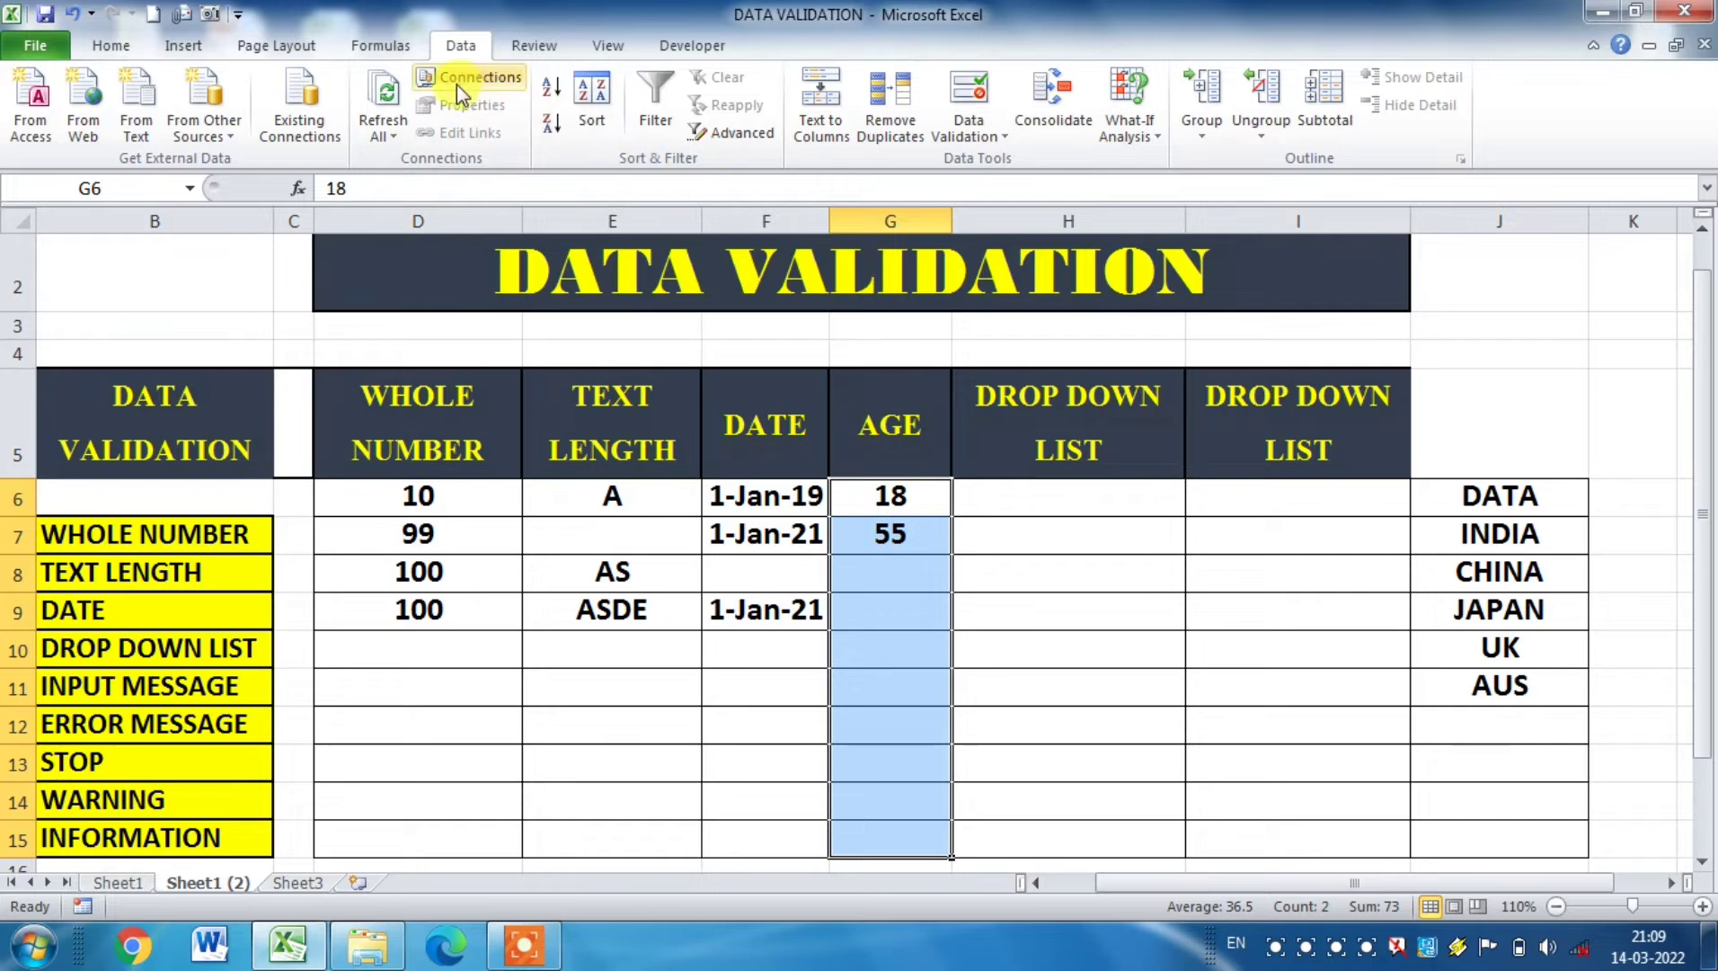
pyautogui.click(969, 94)
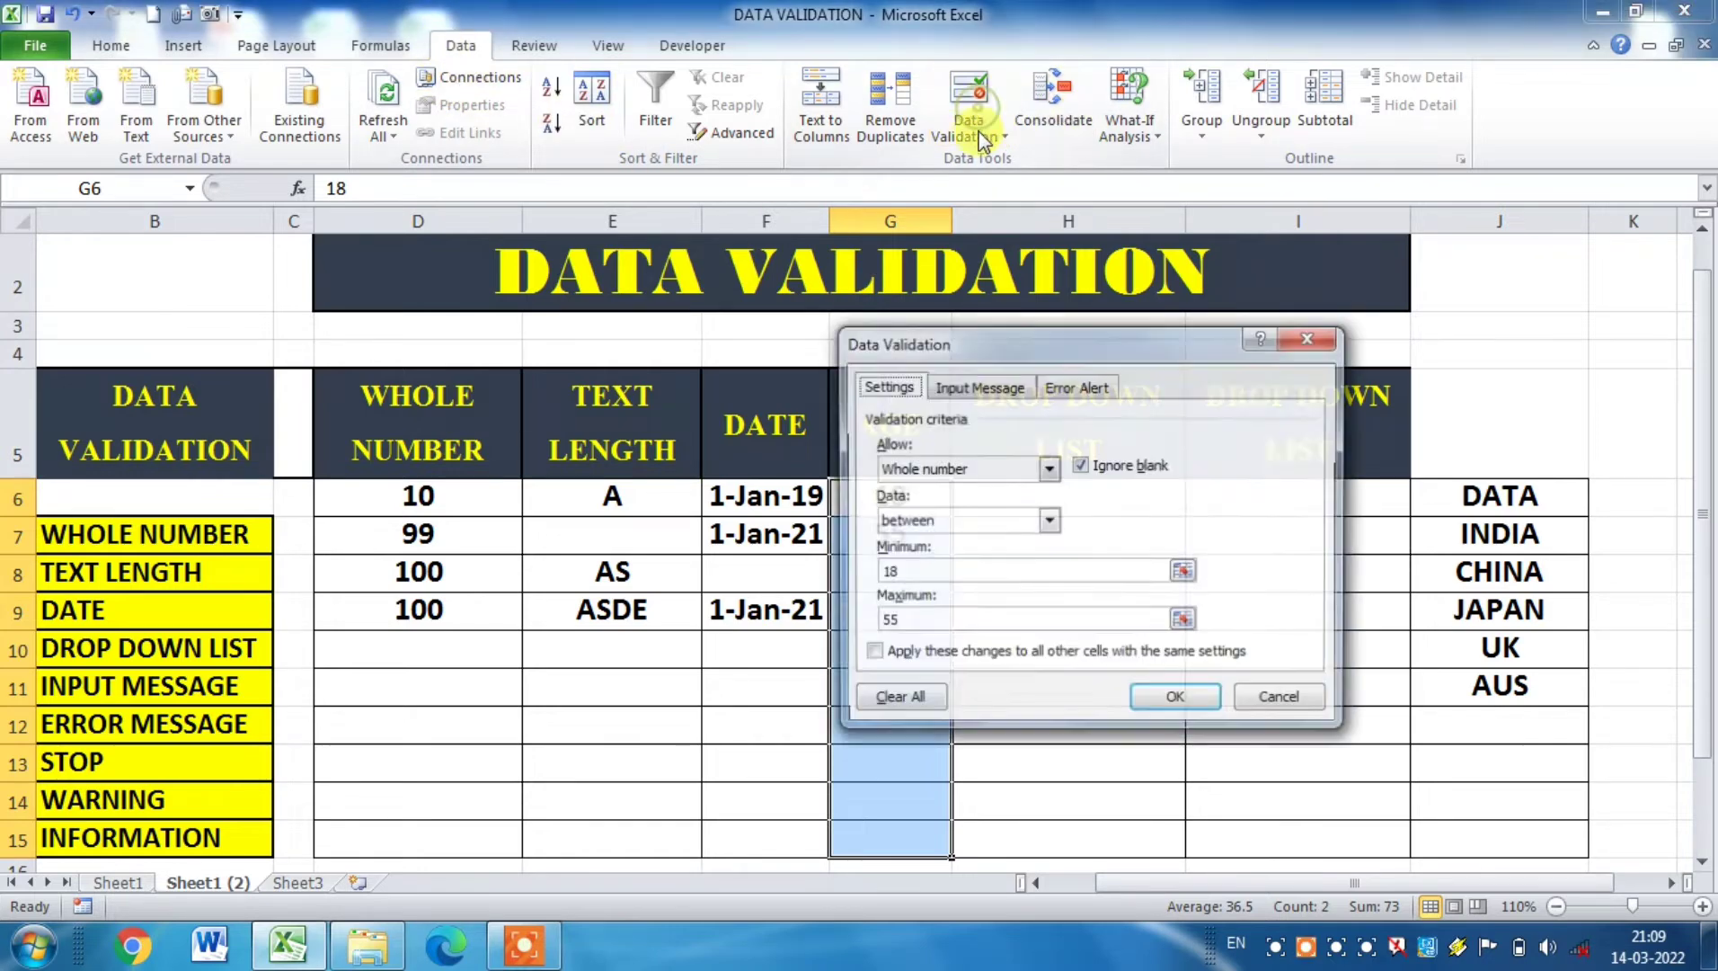
pyautogui.click(1074, 386)
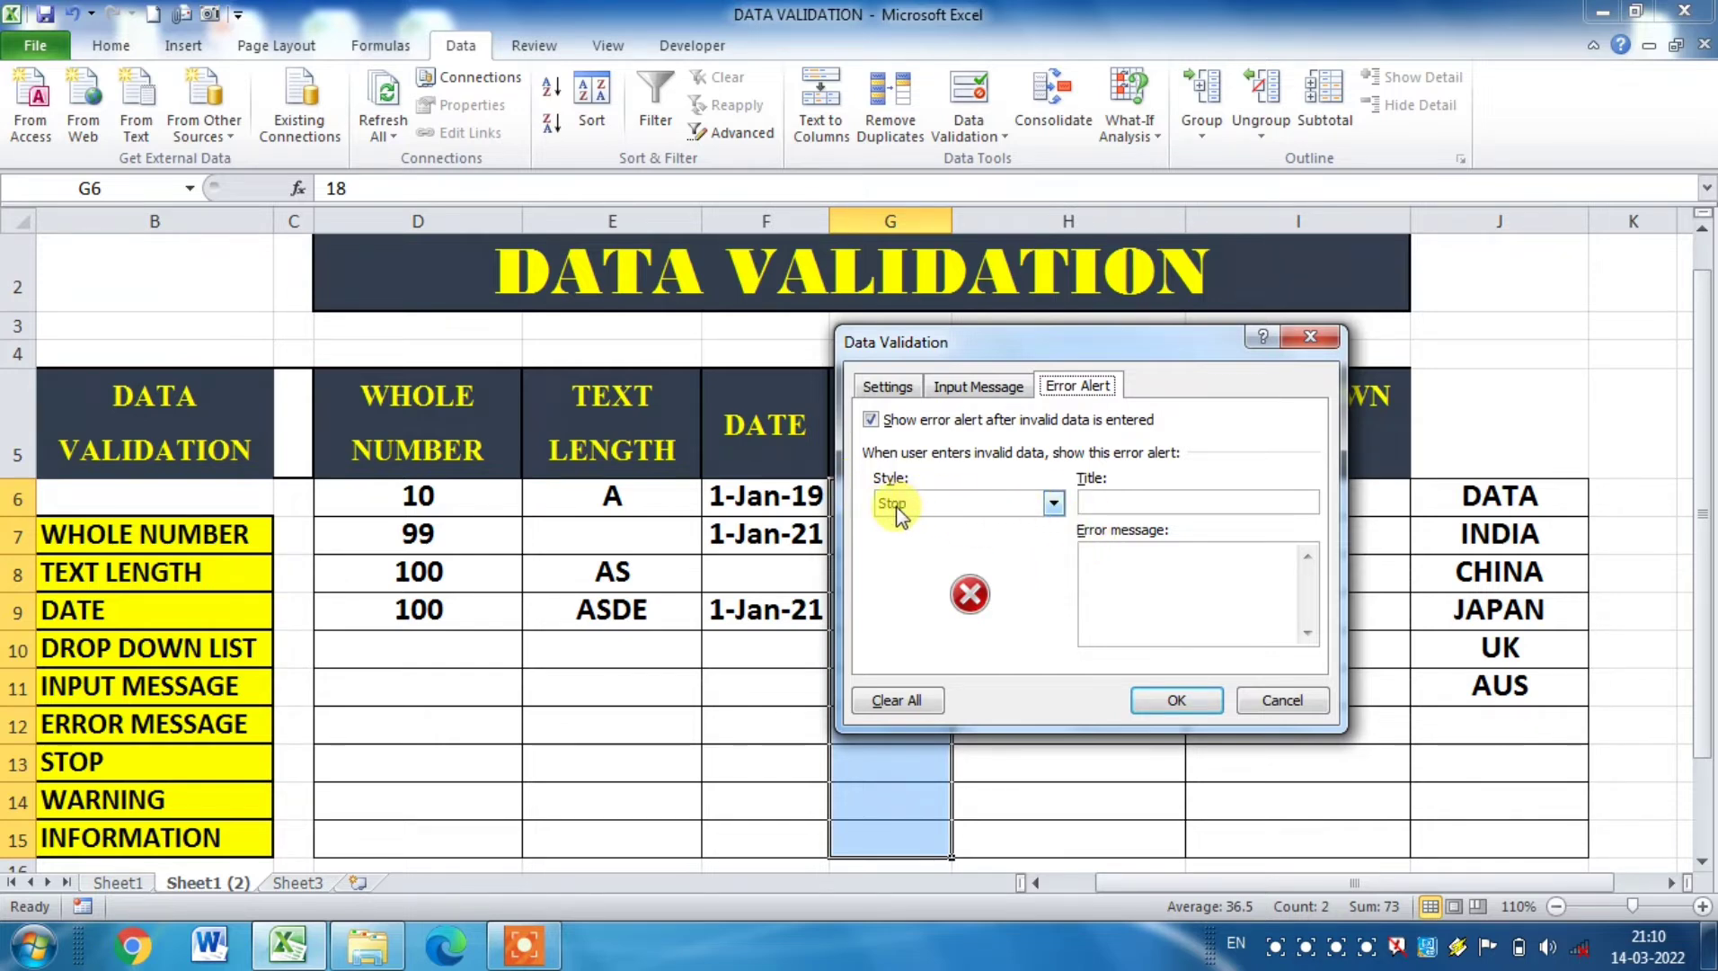
pyautogui.click(1099, 499)
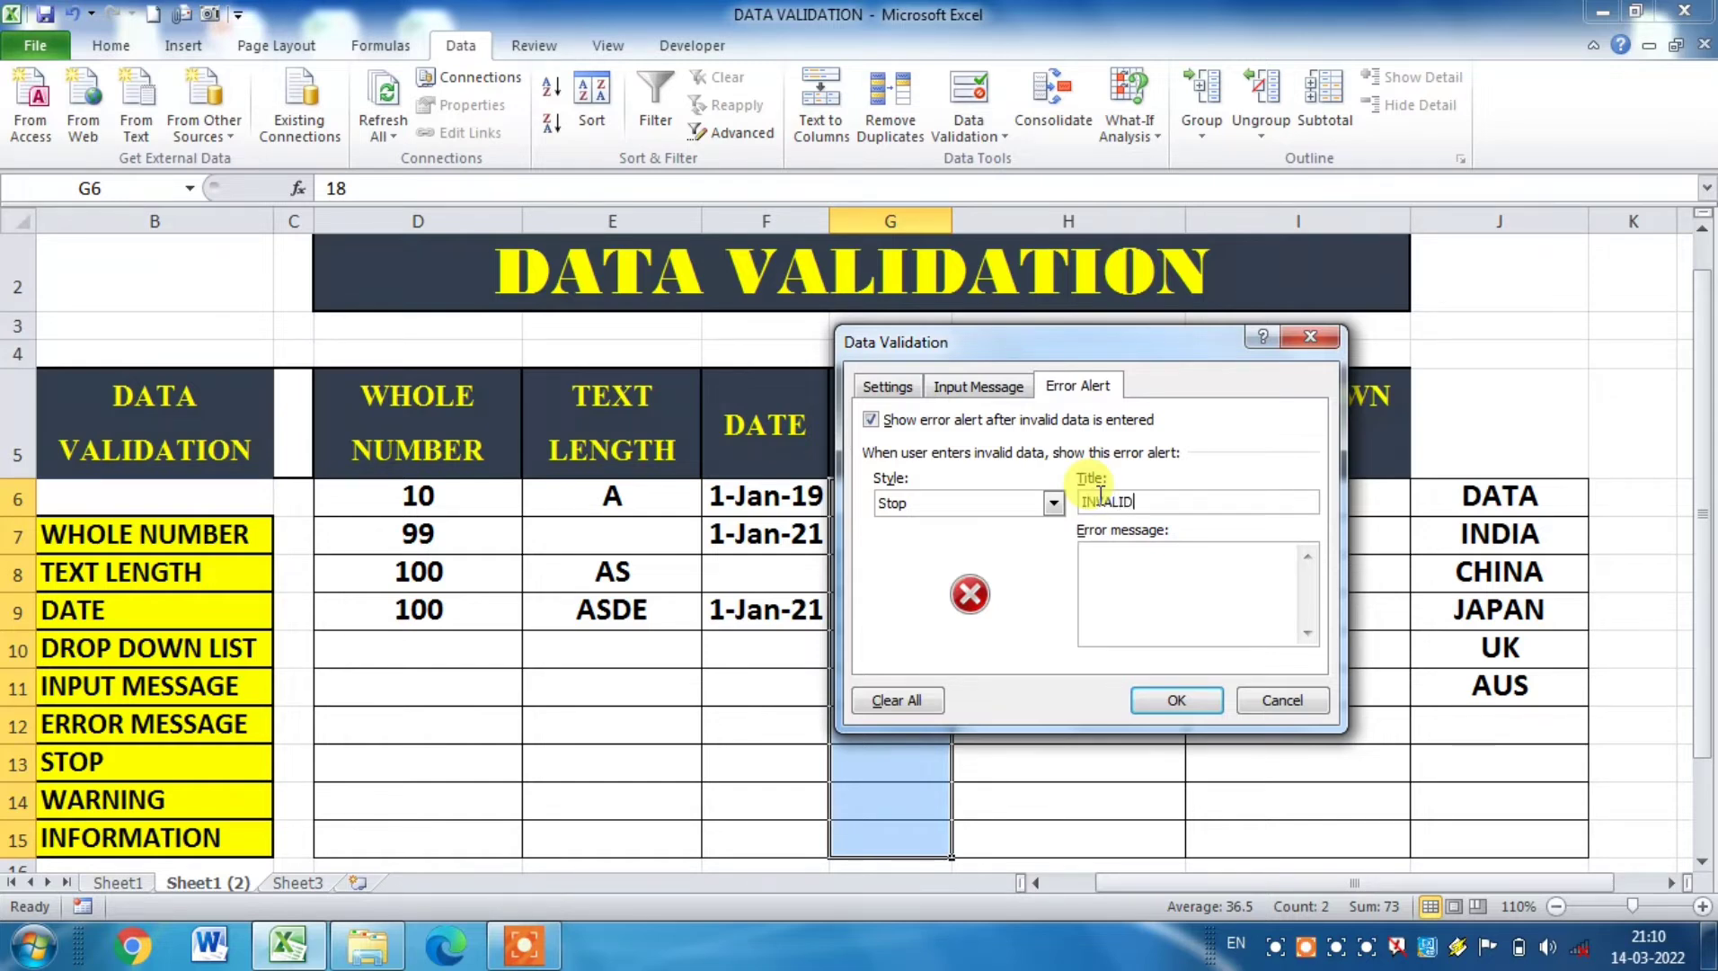
pyautogui.write('INVALID DA')
pyautogui.press('BackSpace')
pyautogui.press('BackSpace')
pyautogui.write('AGE')
pyautogui.click(1120, 563)
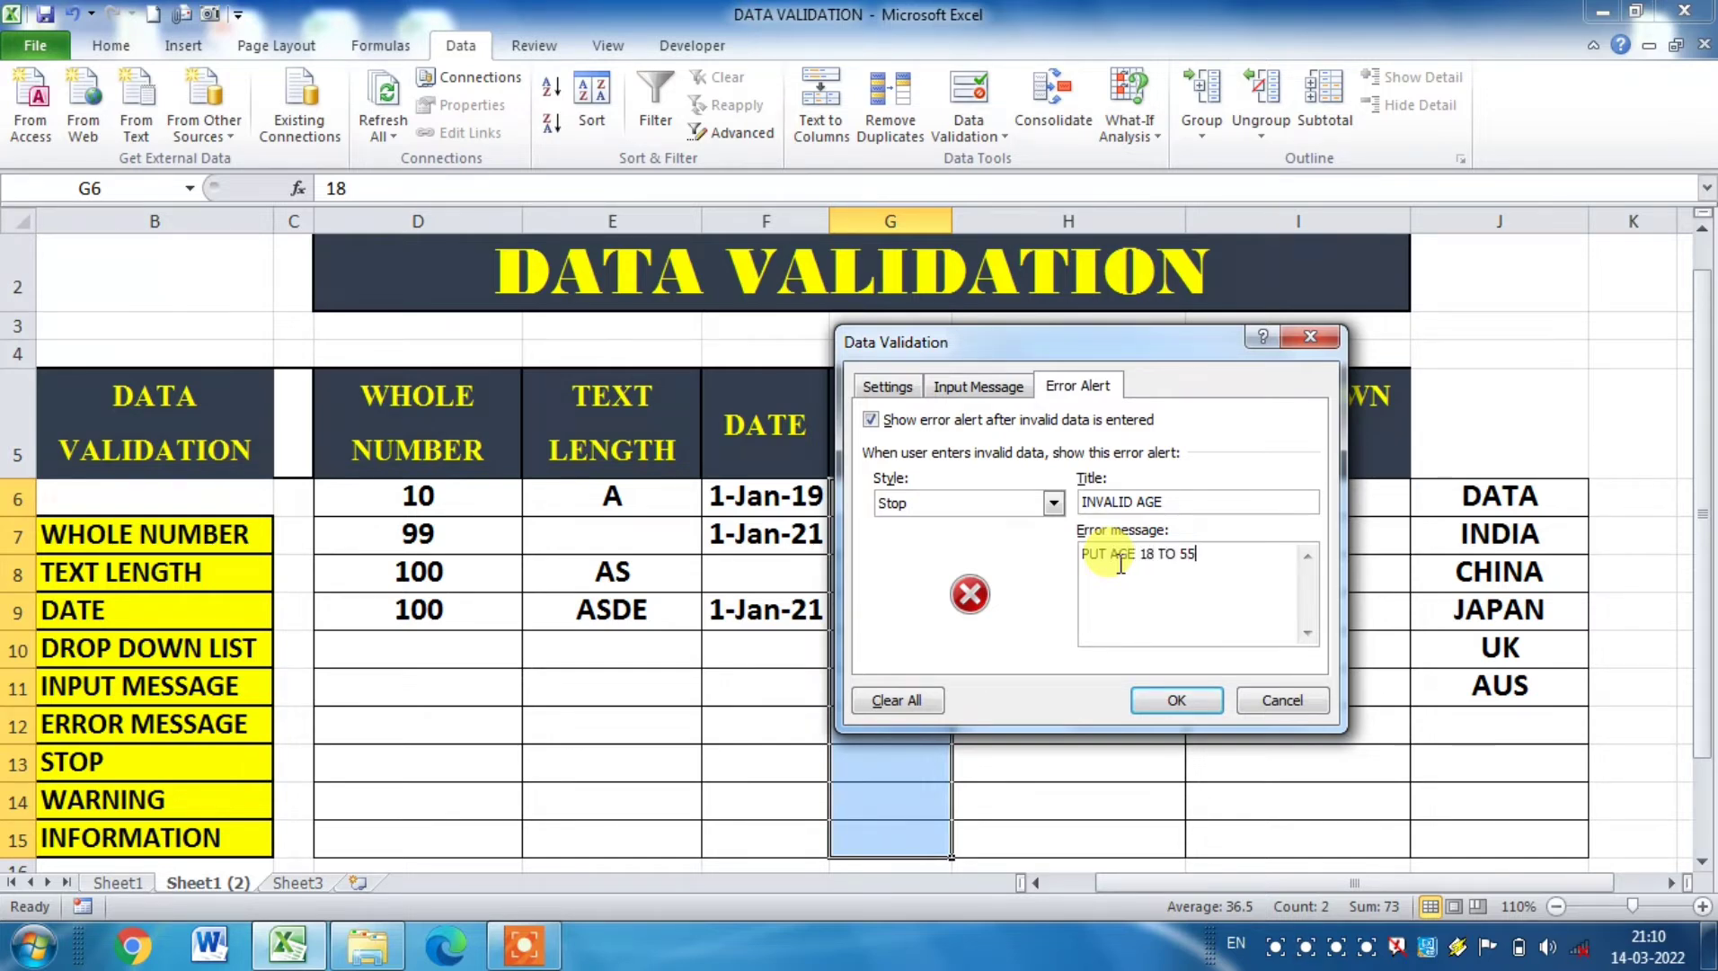
pyautogui.click(1203, 698)
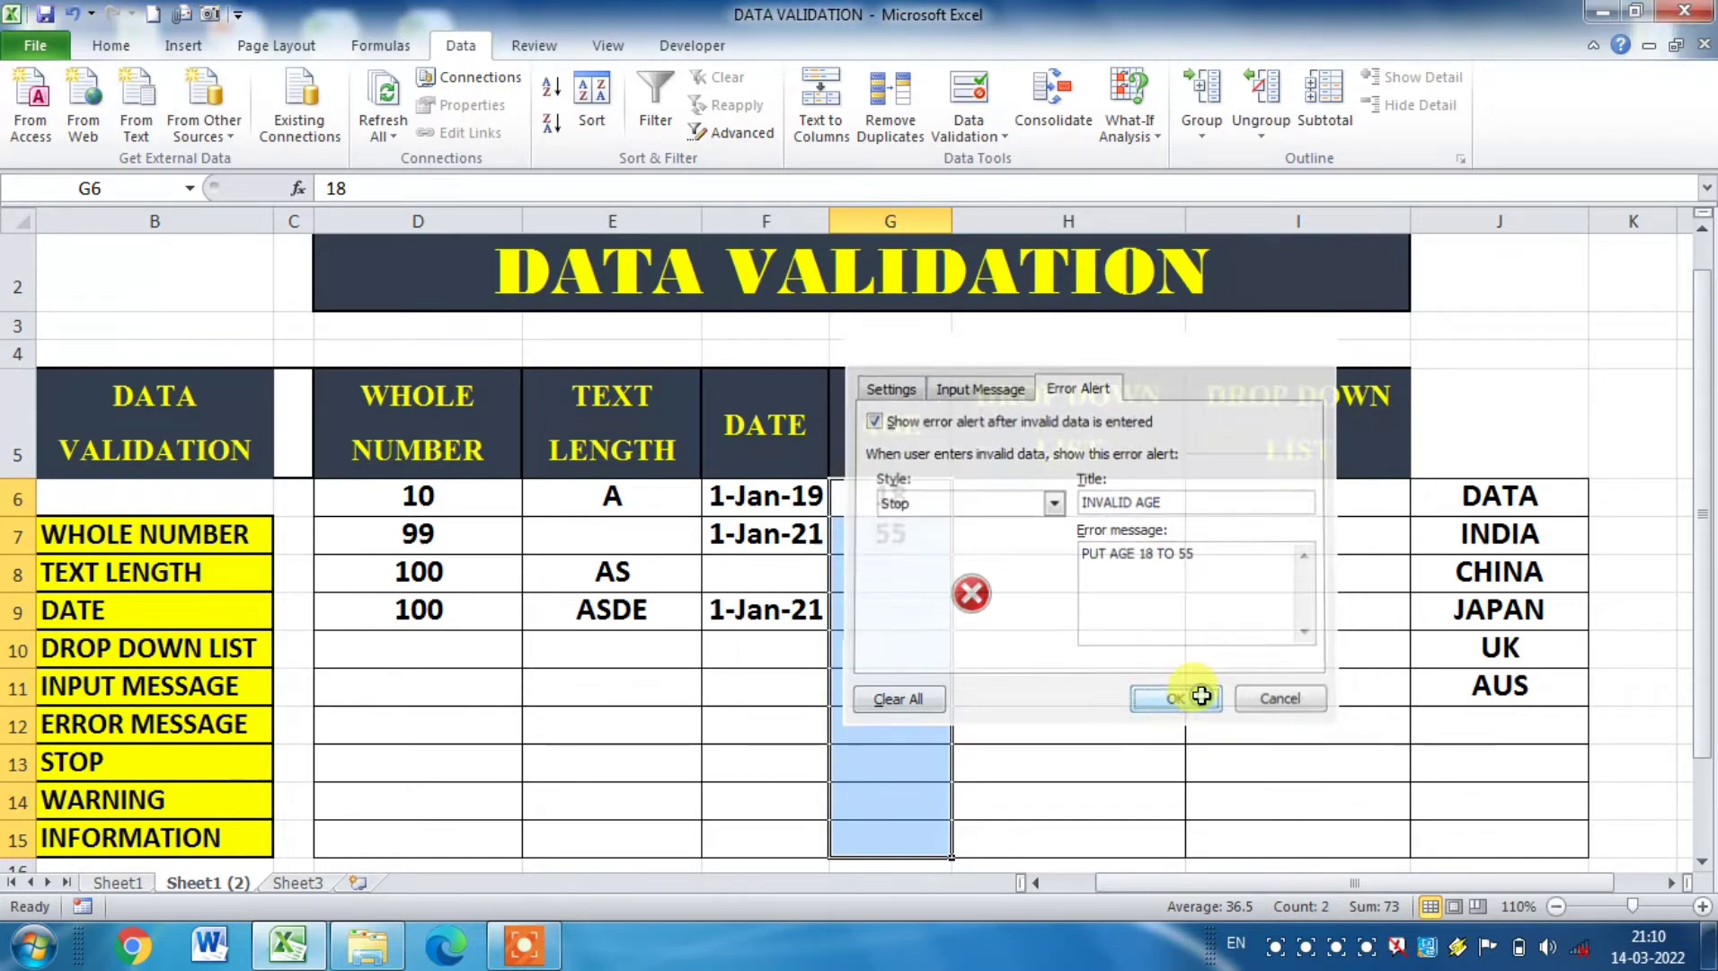
# Step: Test the alert by entering 65 in cell G8, and retry the entry with 55
pyautogui.click(1025, 660)
pyautogui.click(896, 568)
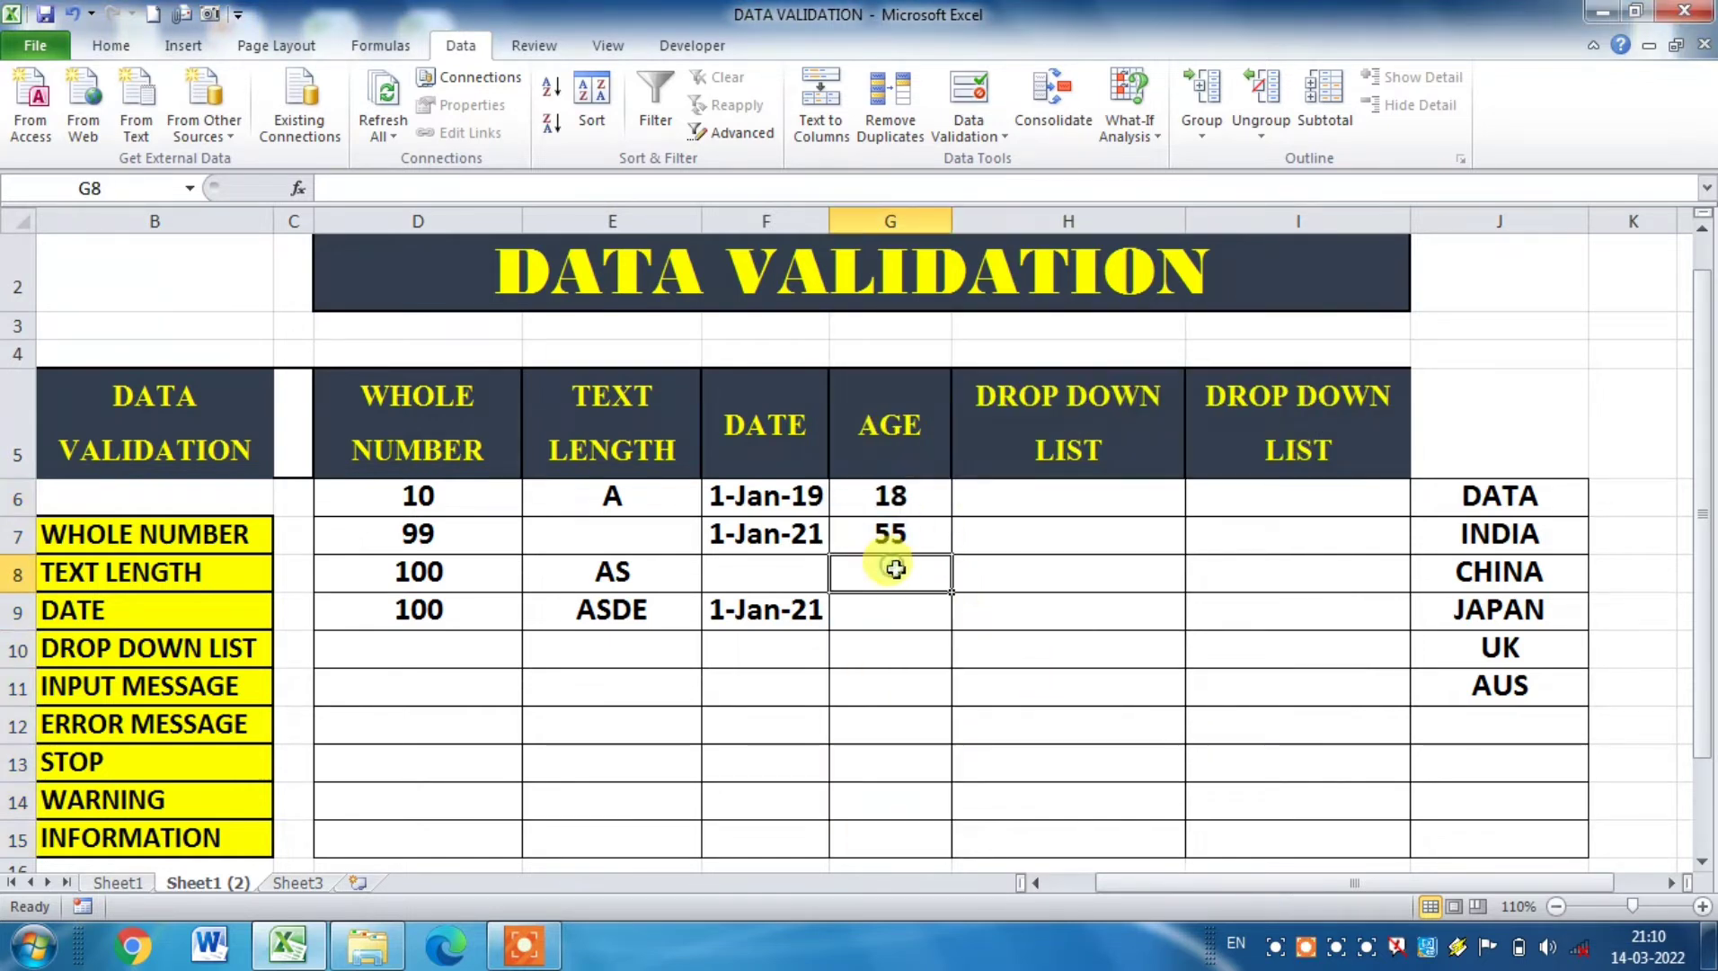
pyautogui.write('65')
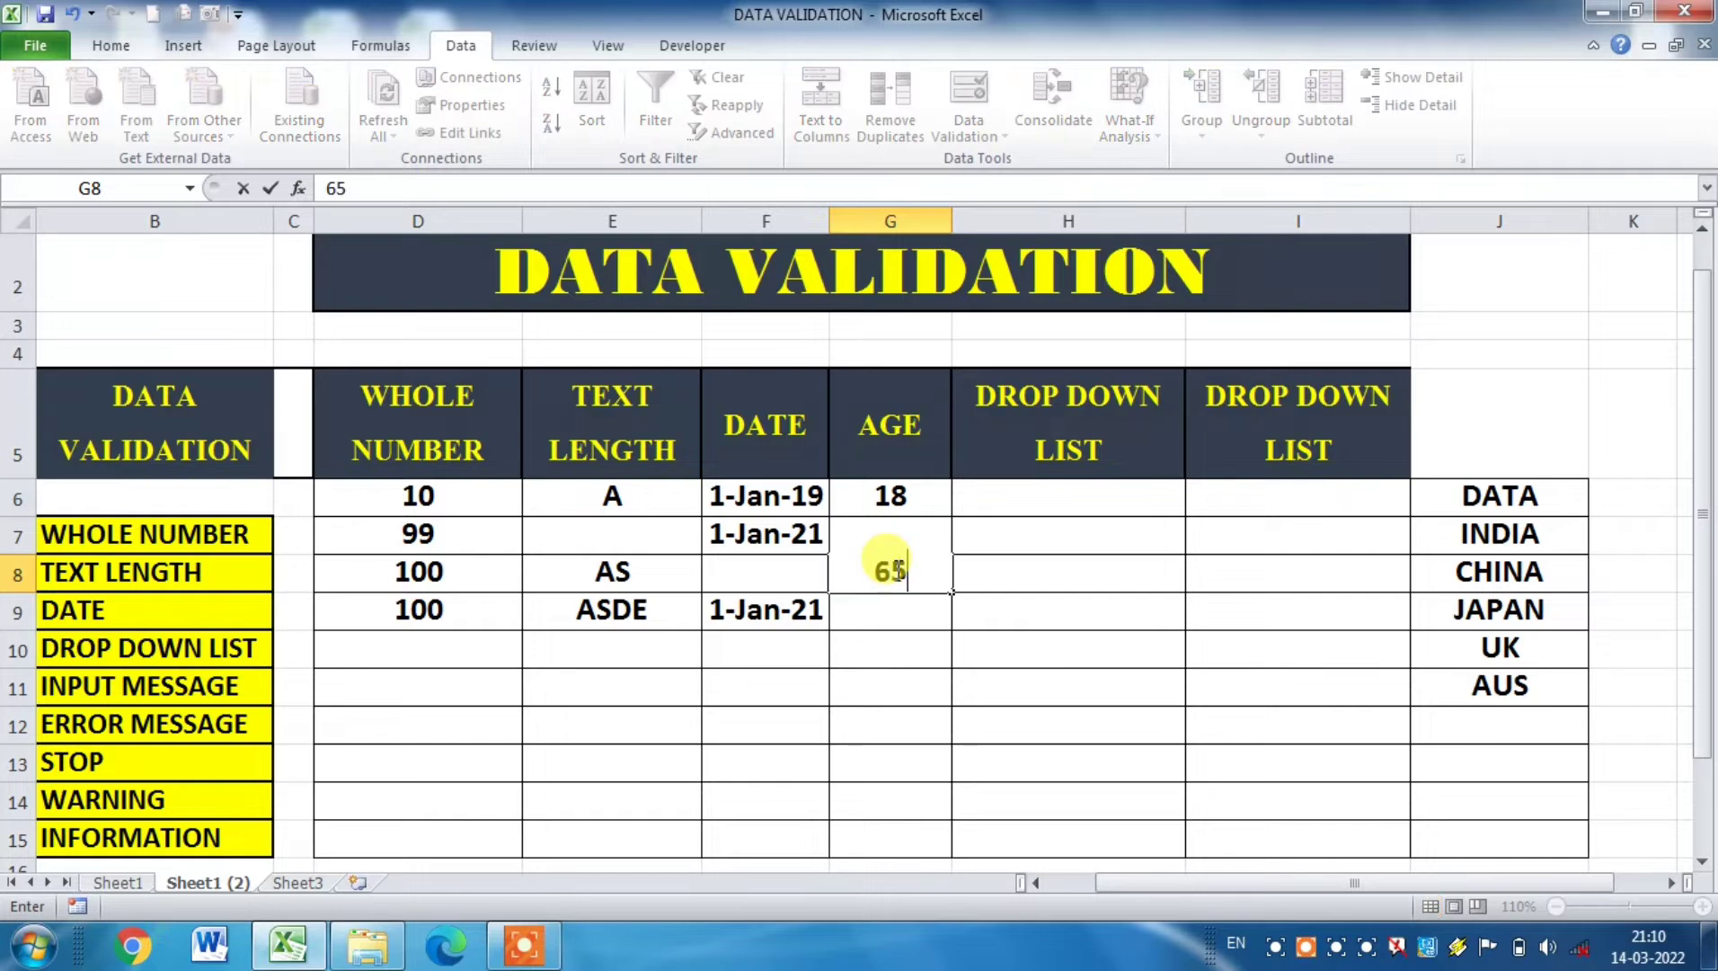
pyautogui.press('Return')
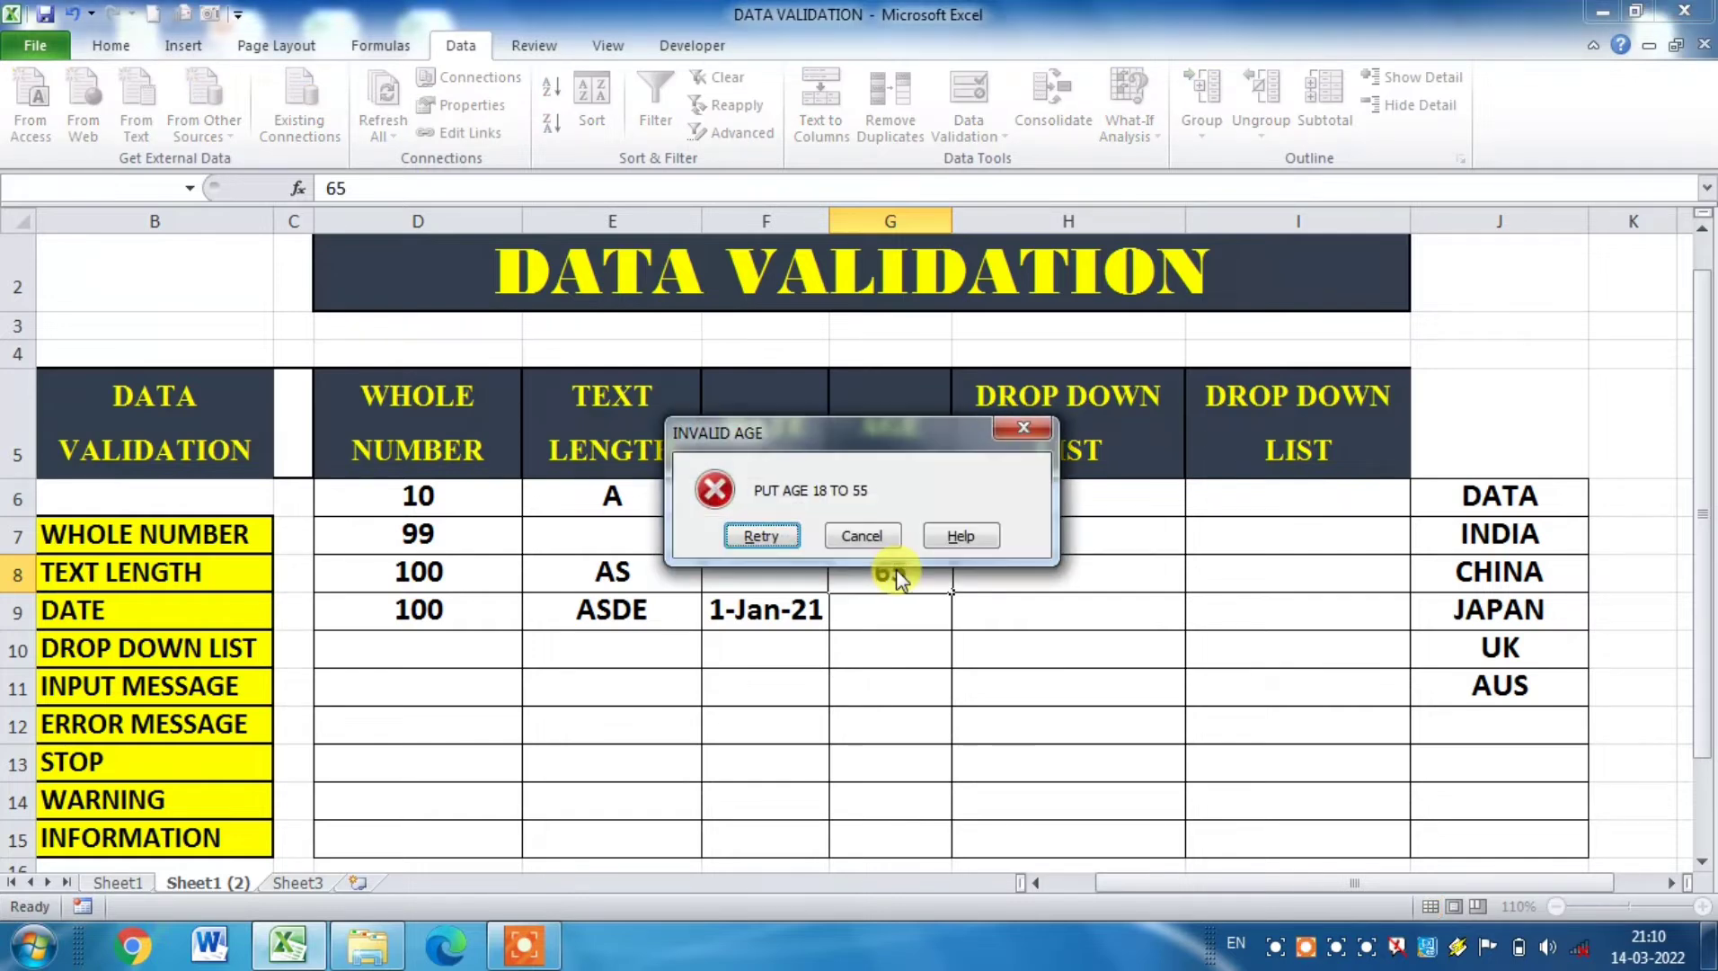
pyautogui.moveTo(893, 440); pyautogui.dragTo(992, 640)
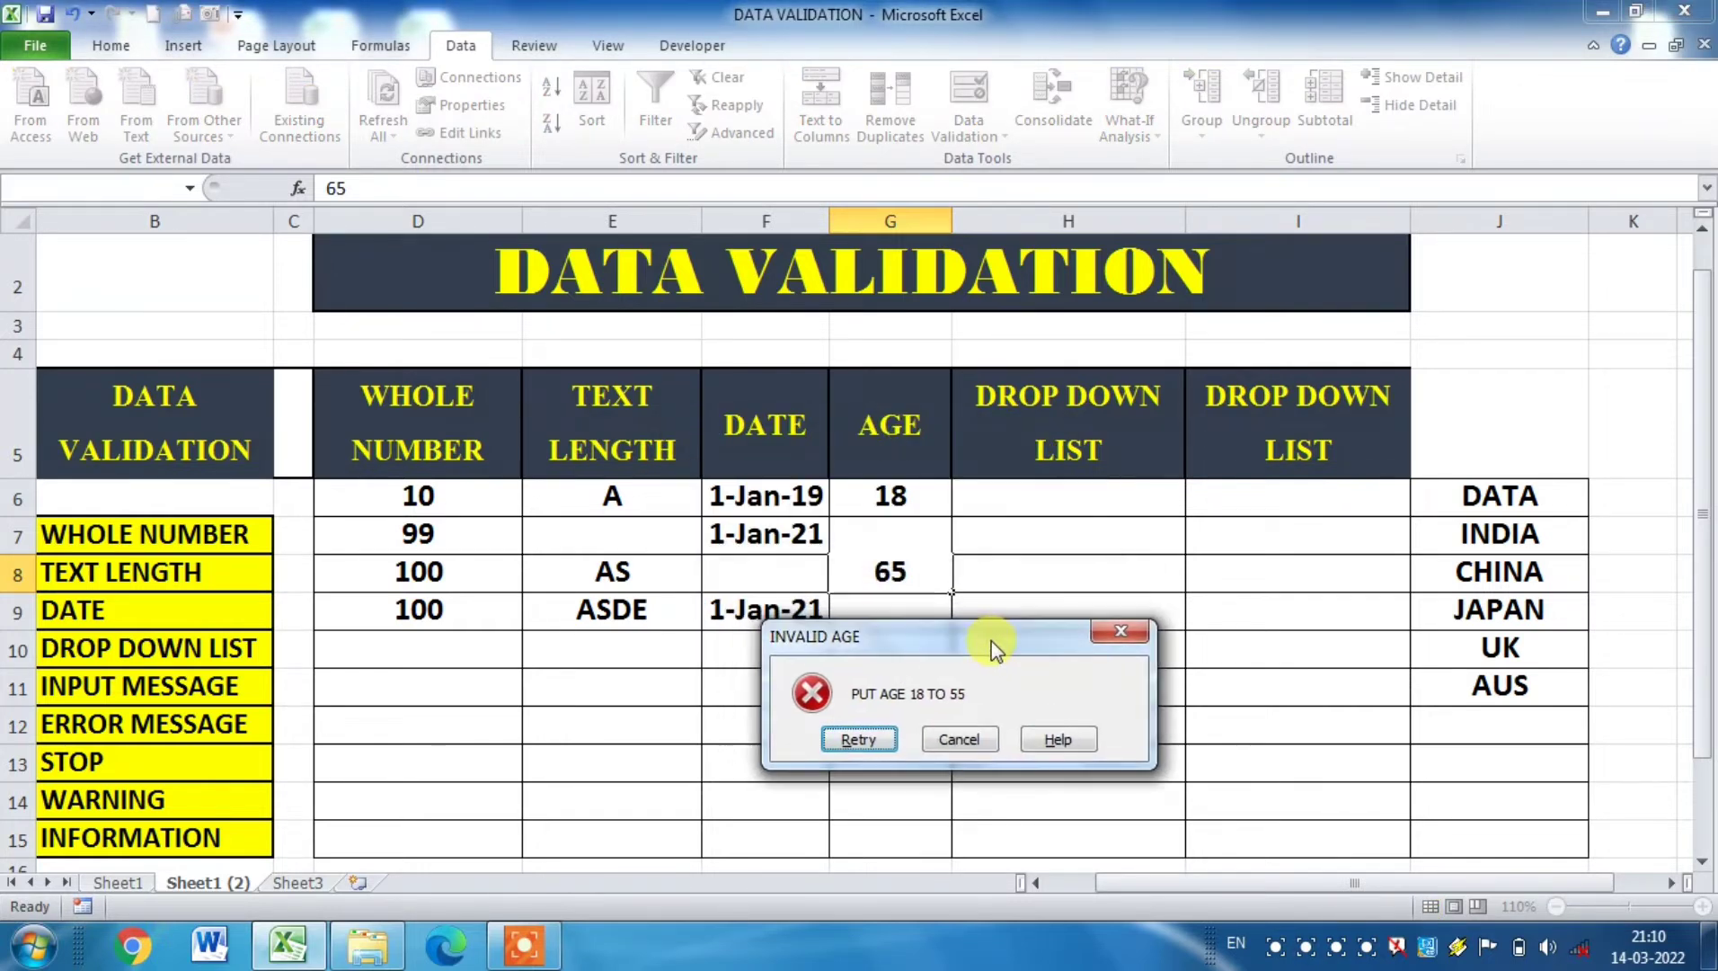
pyautogui.click(874, 741)
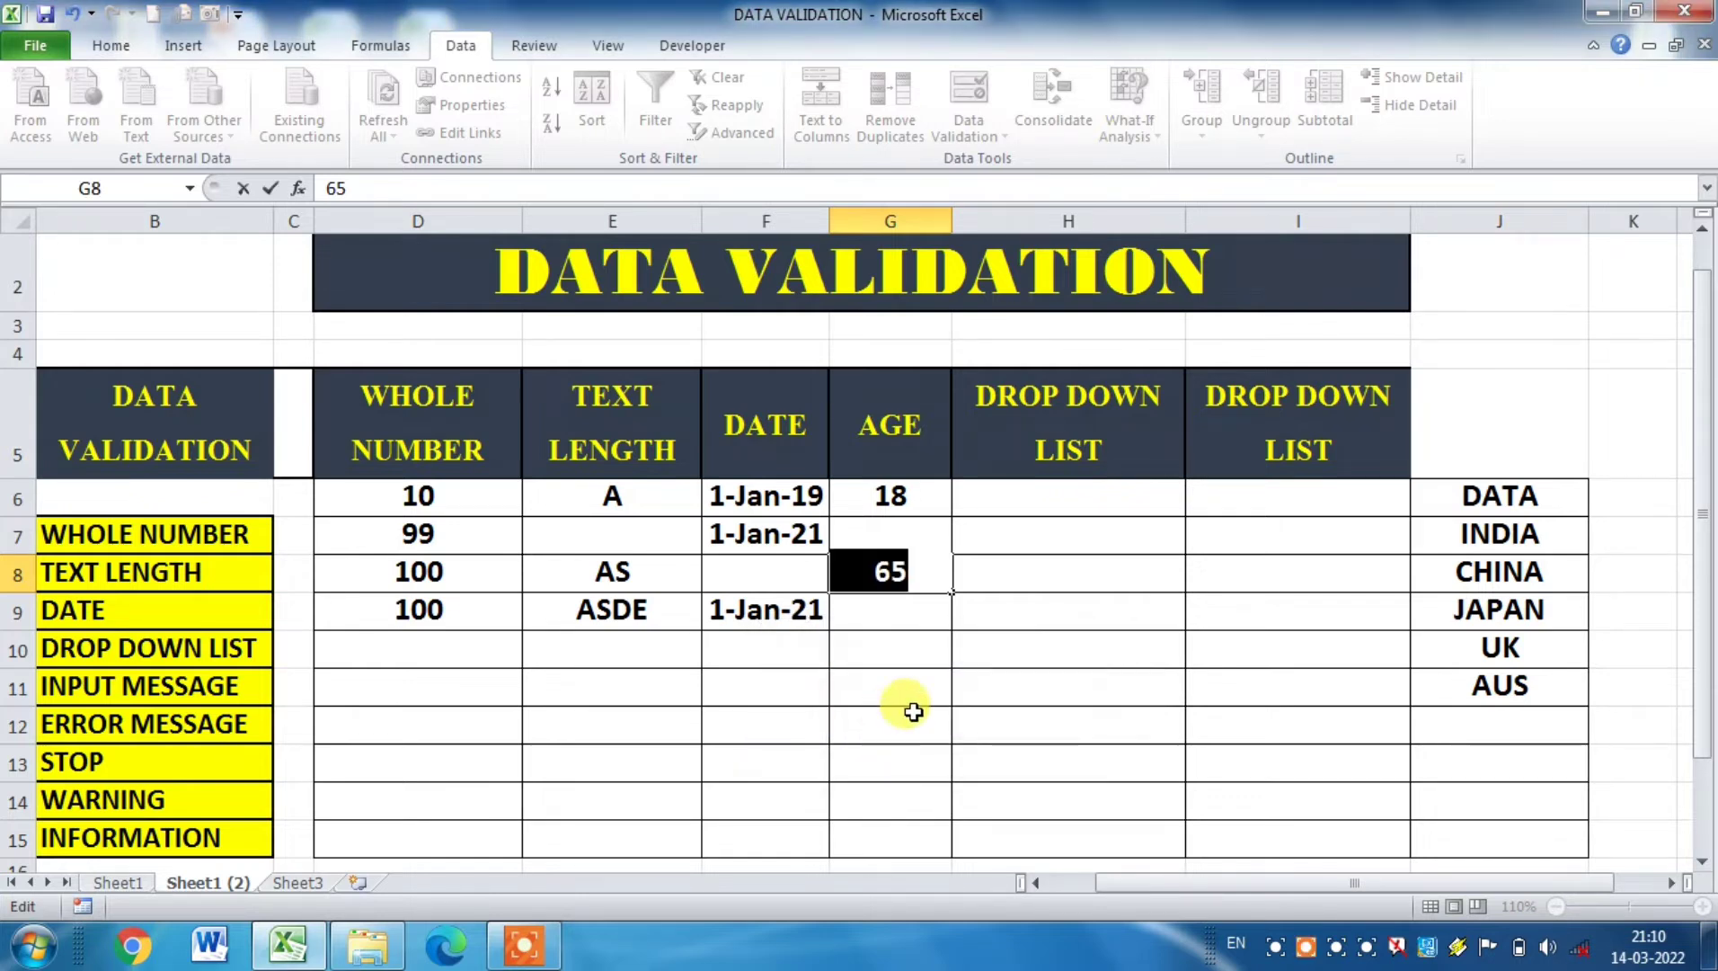
pyautogui.write('55')
pyautogui.click(926, 659)
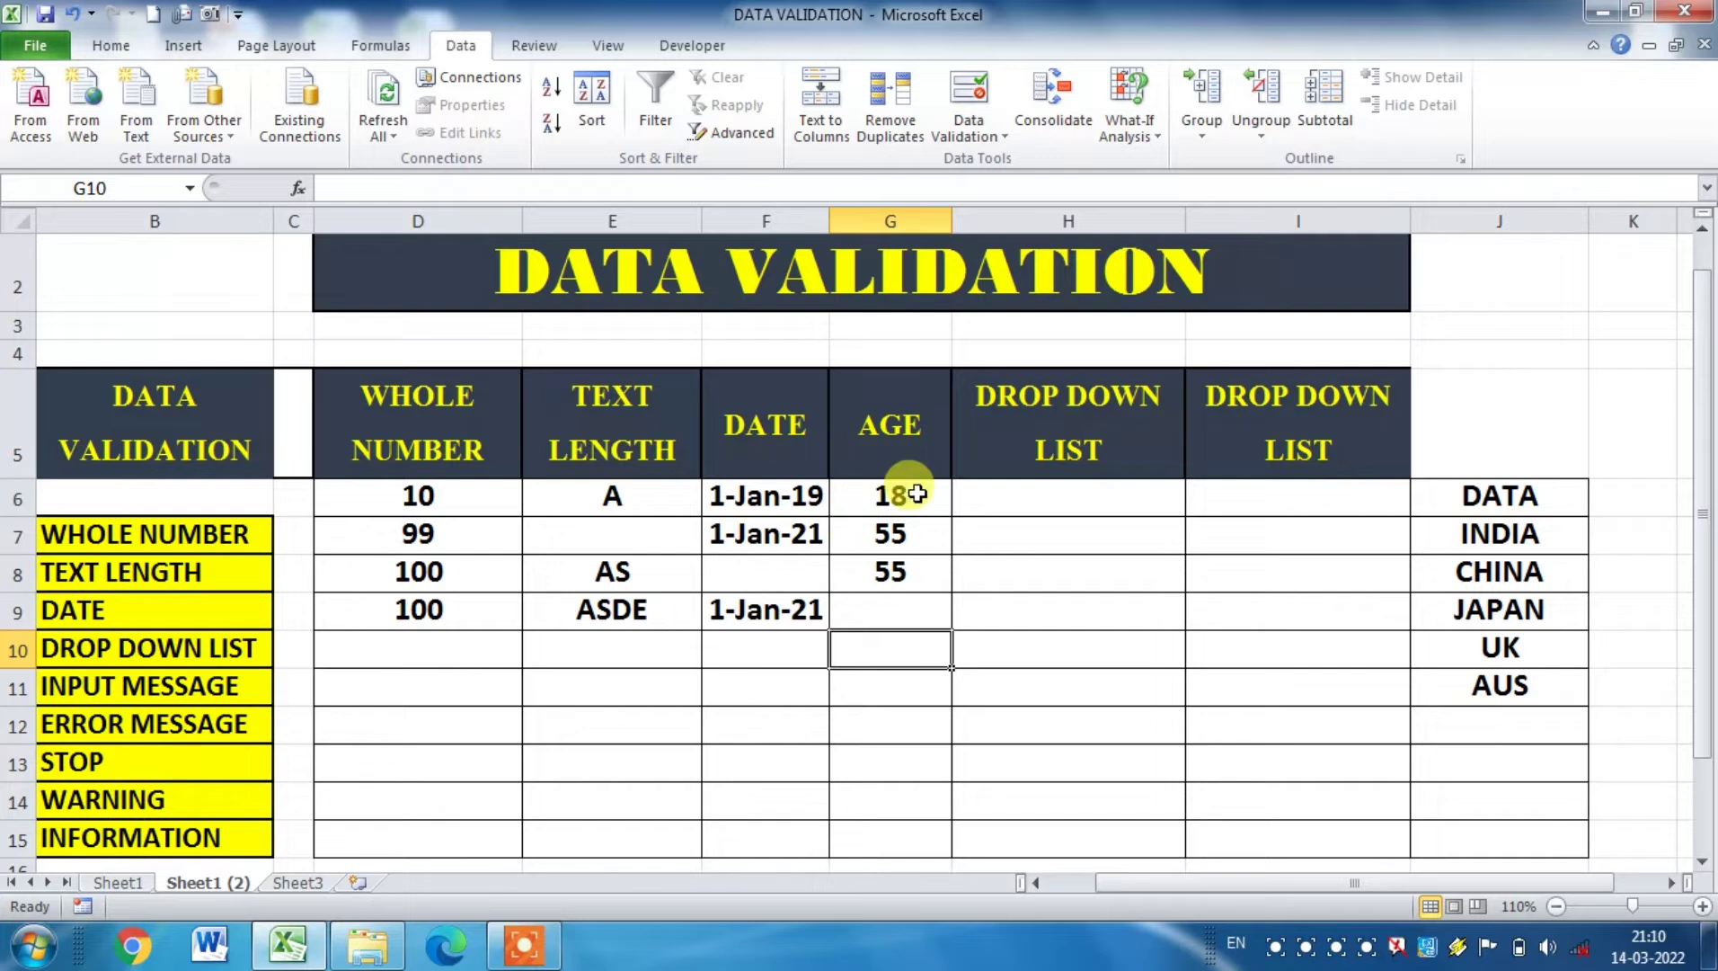
# Step: Change the error alert style of the validation on cells G6:G15 to Warning
pyautogui.moveTo(894, 494); pyautogui.dragTo(893, 817)
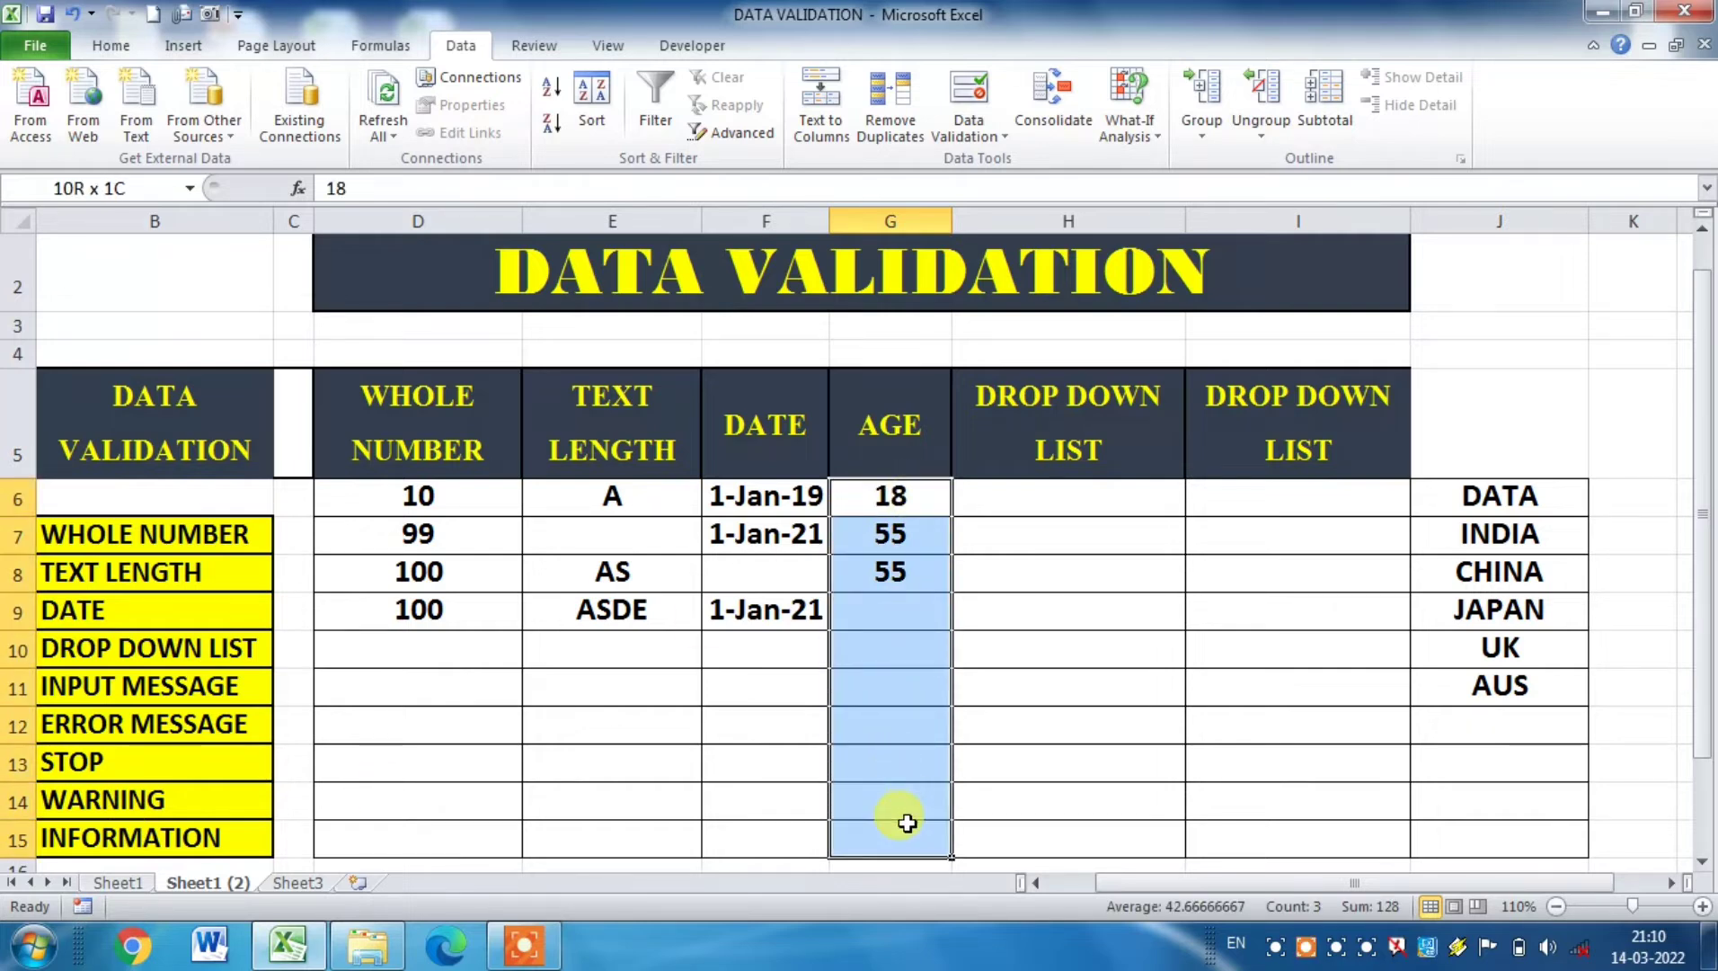
pyautogui.click(964, 134)
pyautogui.click(1010, 169)
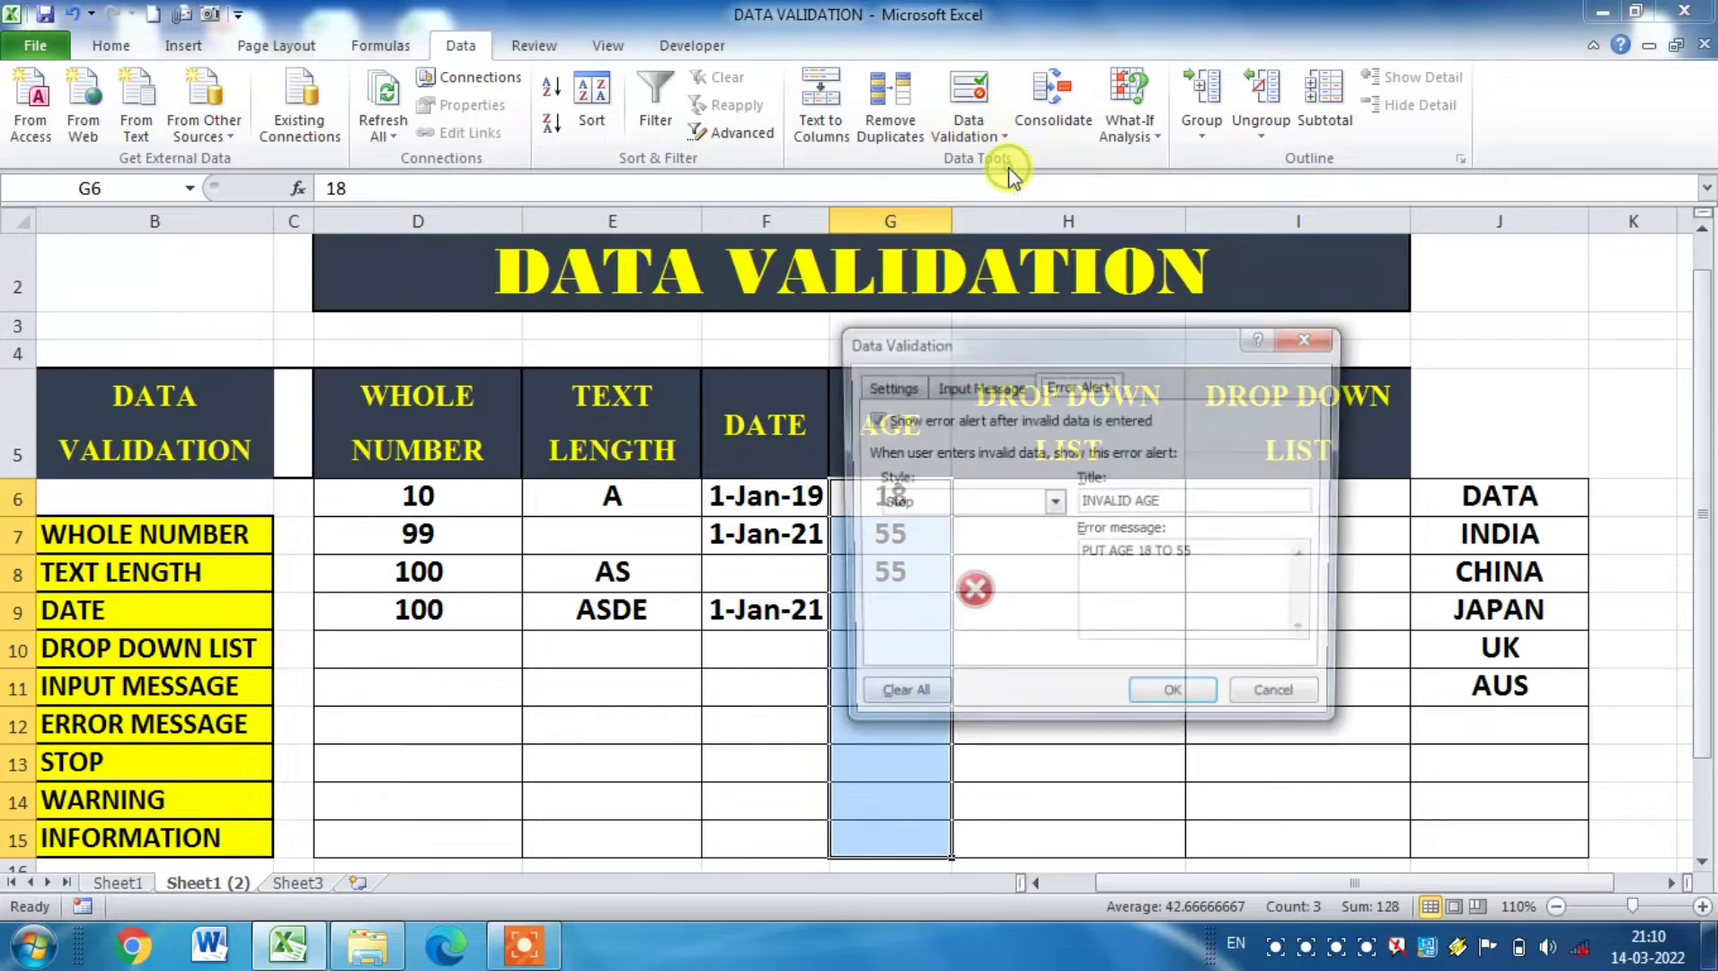
pyautogui.click(1051, 504)
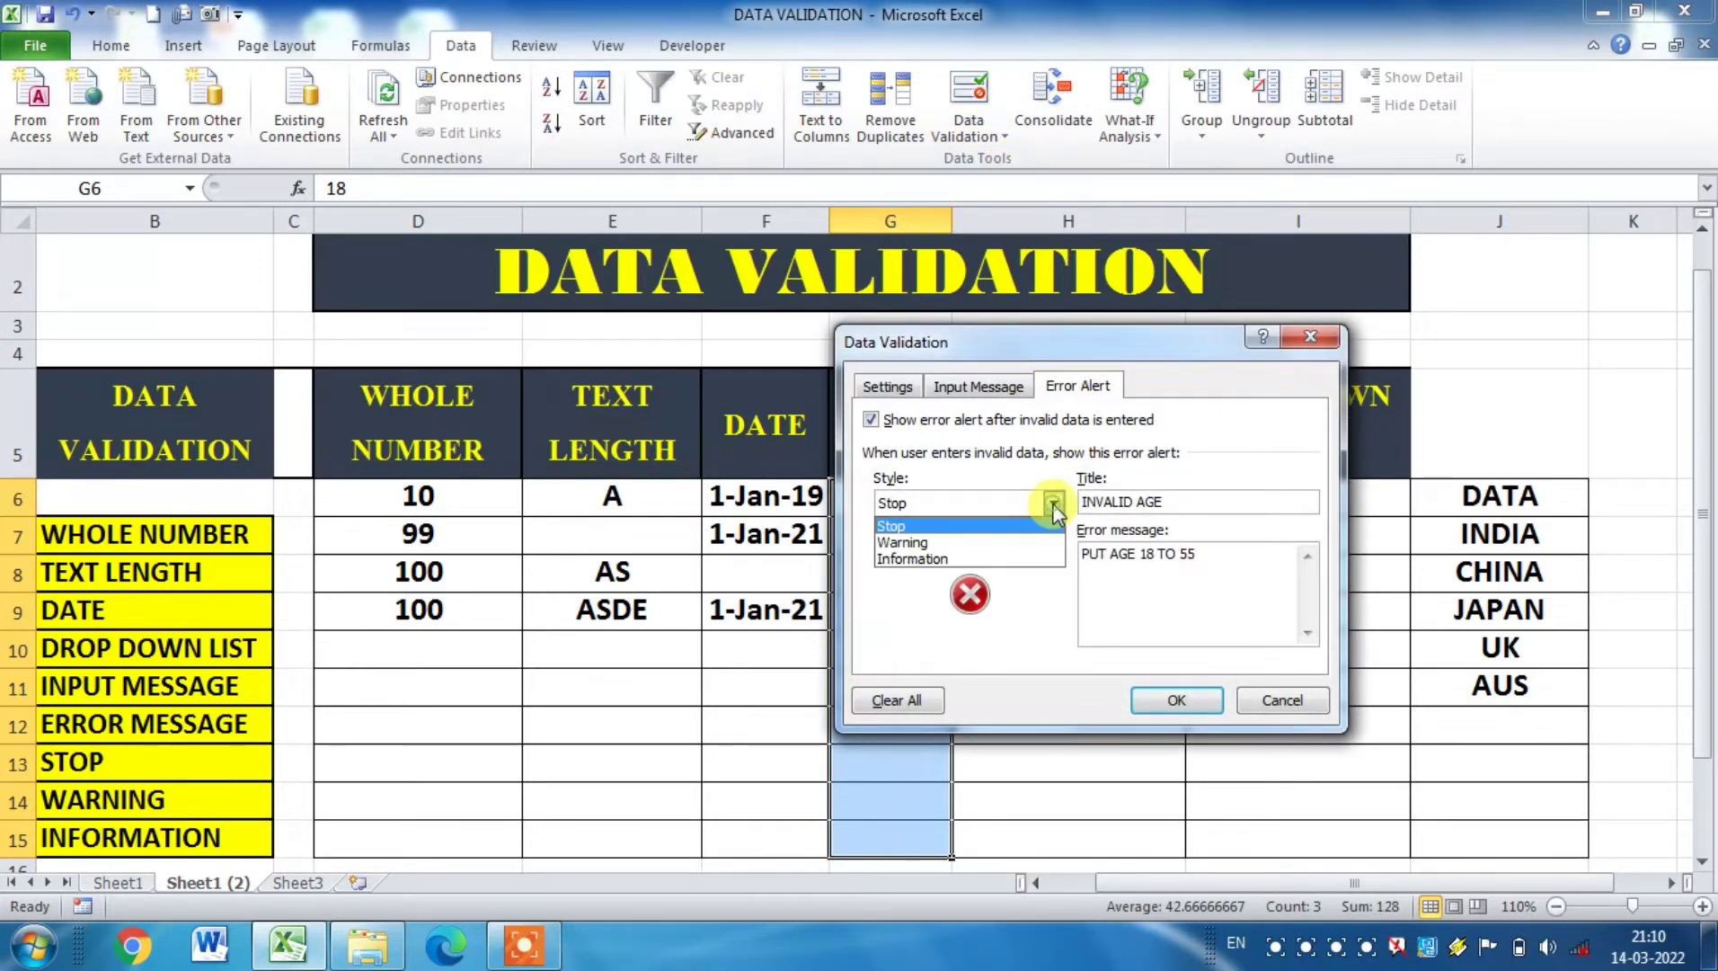
pyautogui.click(977, 544)
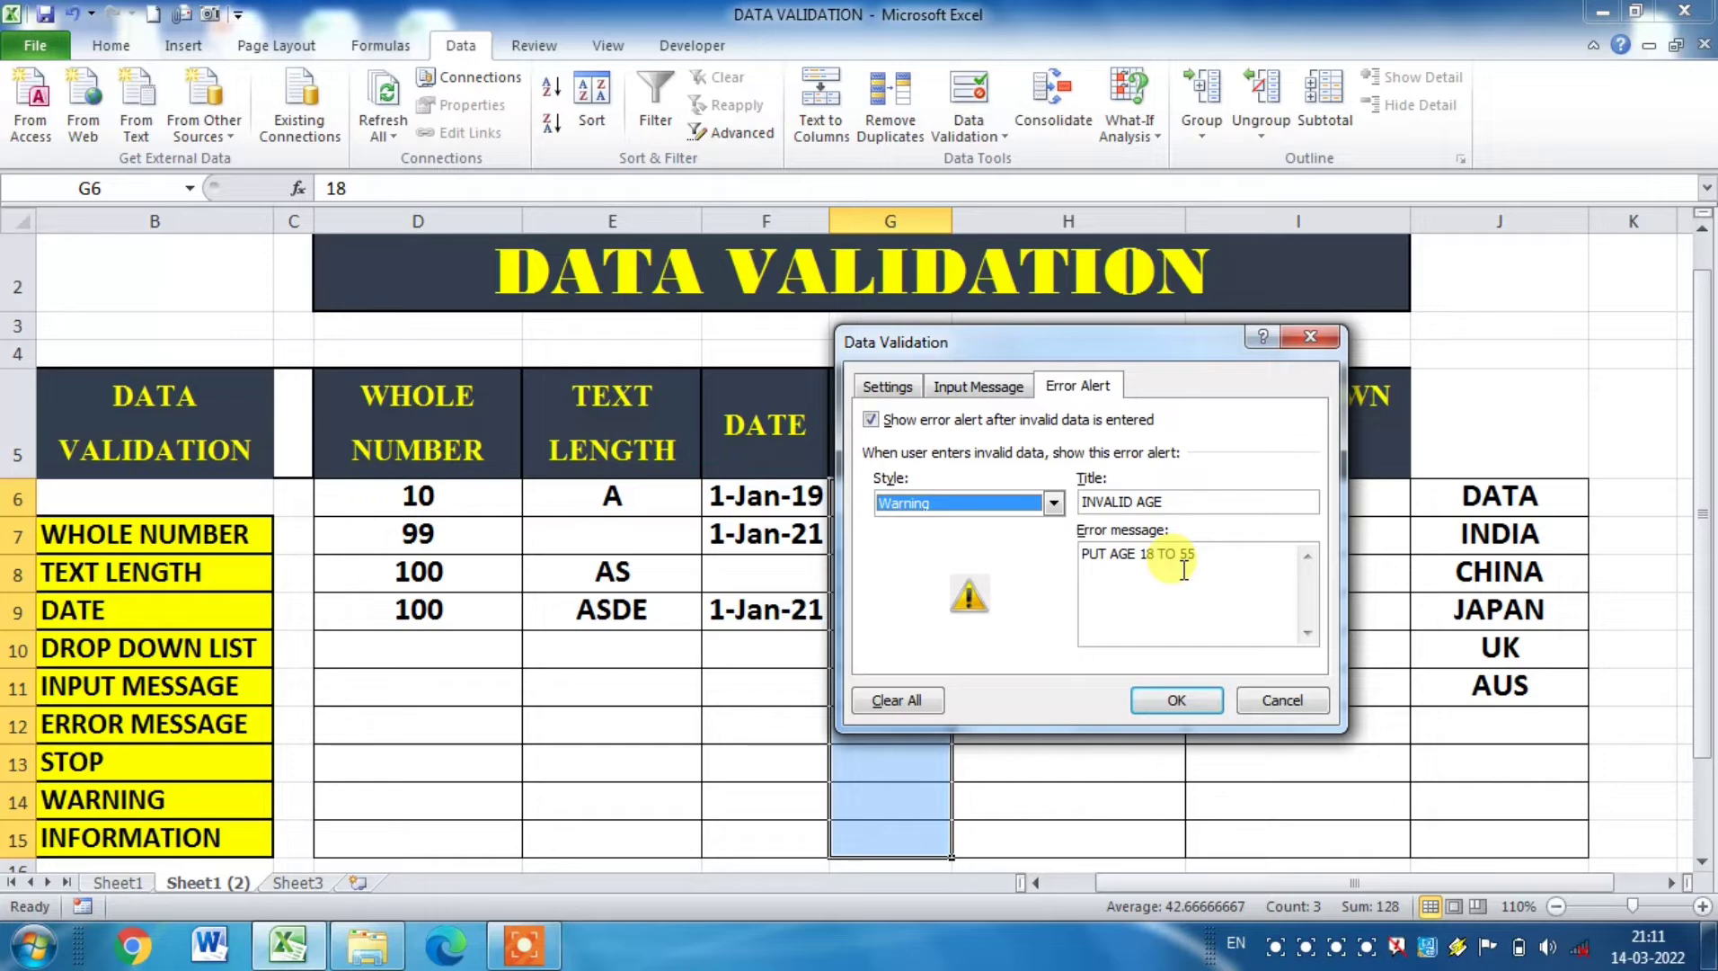
pyautogui.click(1178, 701)
# Step: Enter the disallowed age 65 in cell G9 and choose to continue past the warning
pyautogui.click(898, 628)
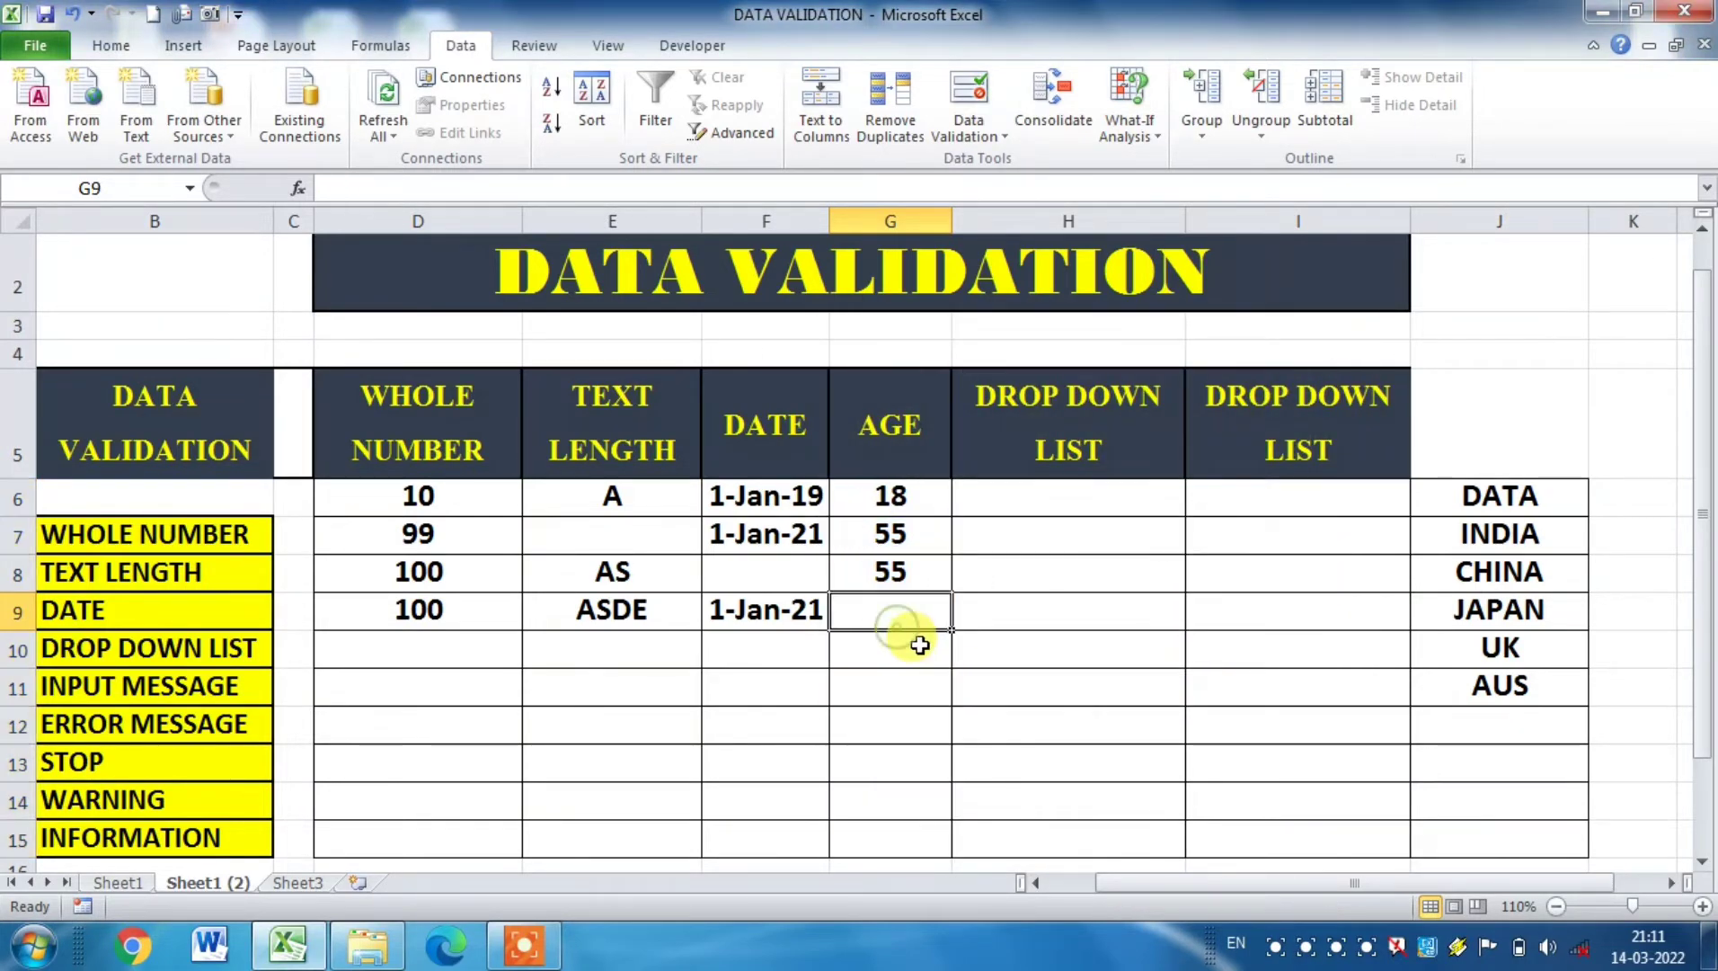
pyautogui.write('65')
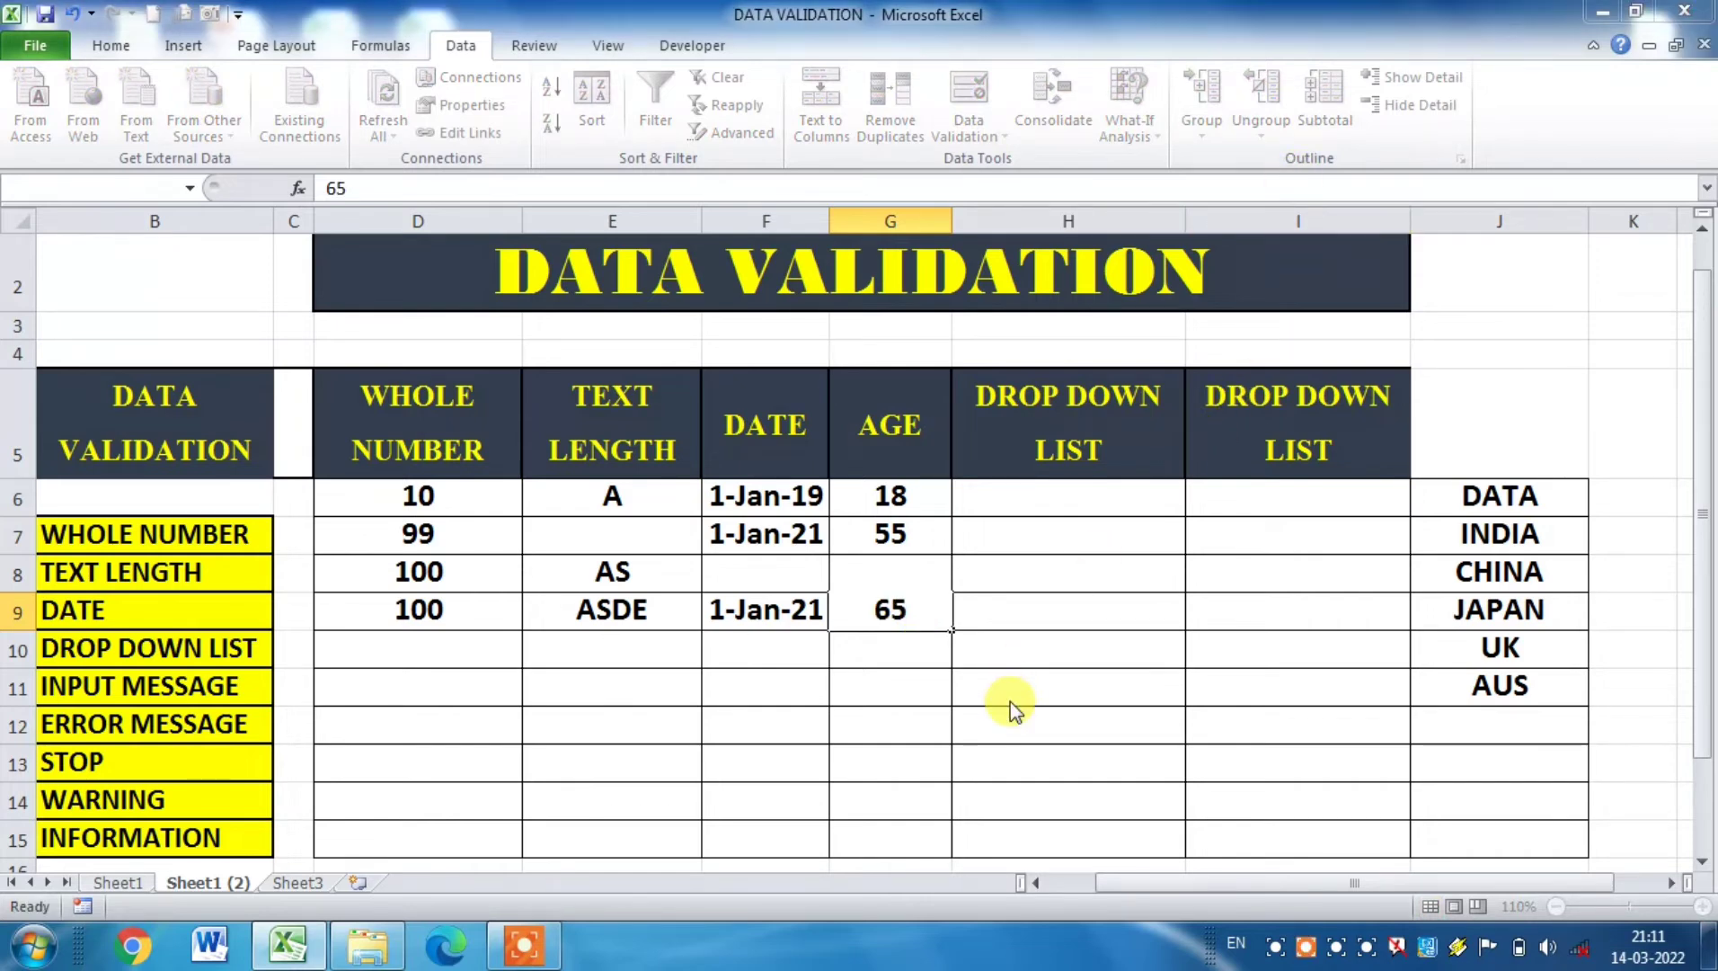
pyautogui.press('Return')
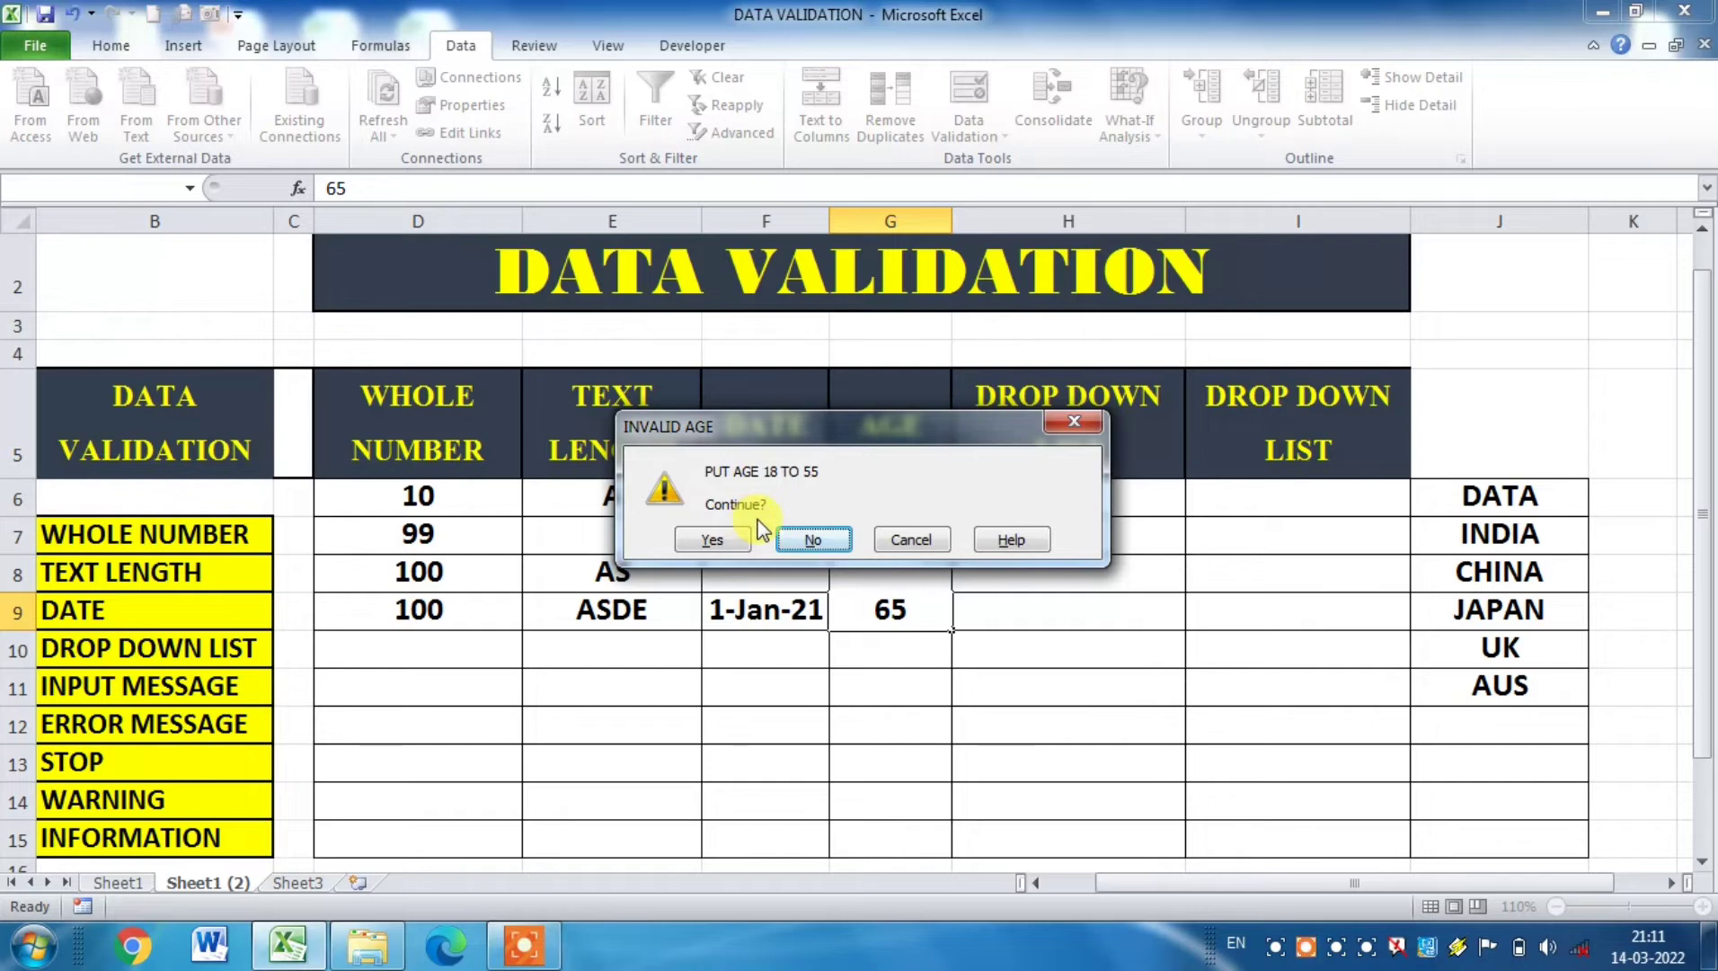
pyautogui.press('Left')
pyautogui.press('Return')
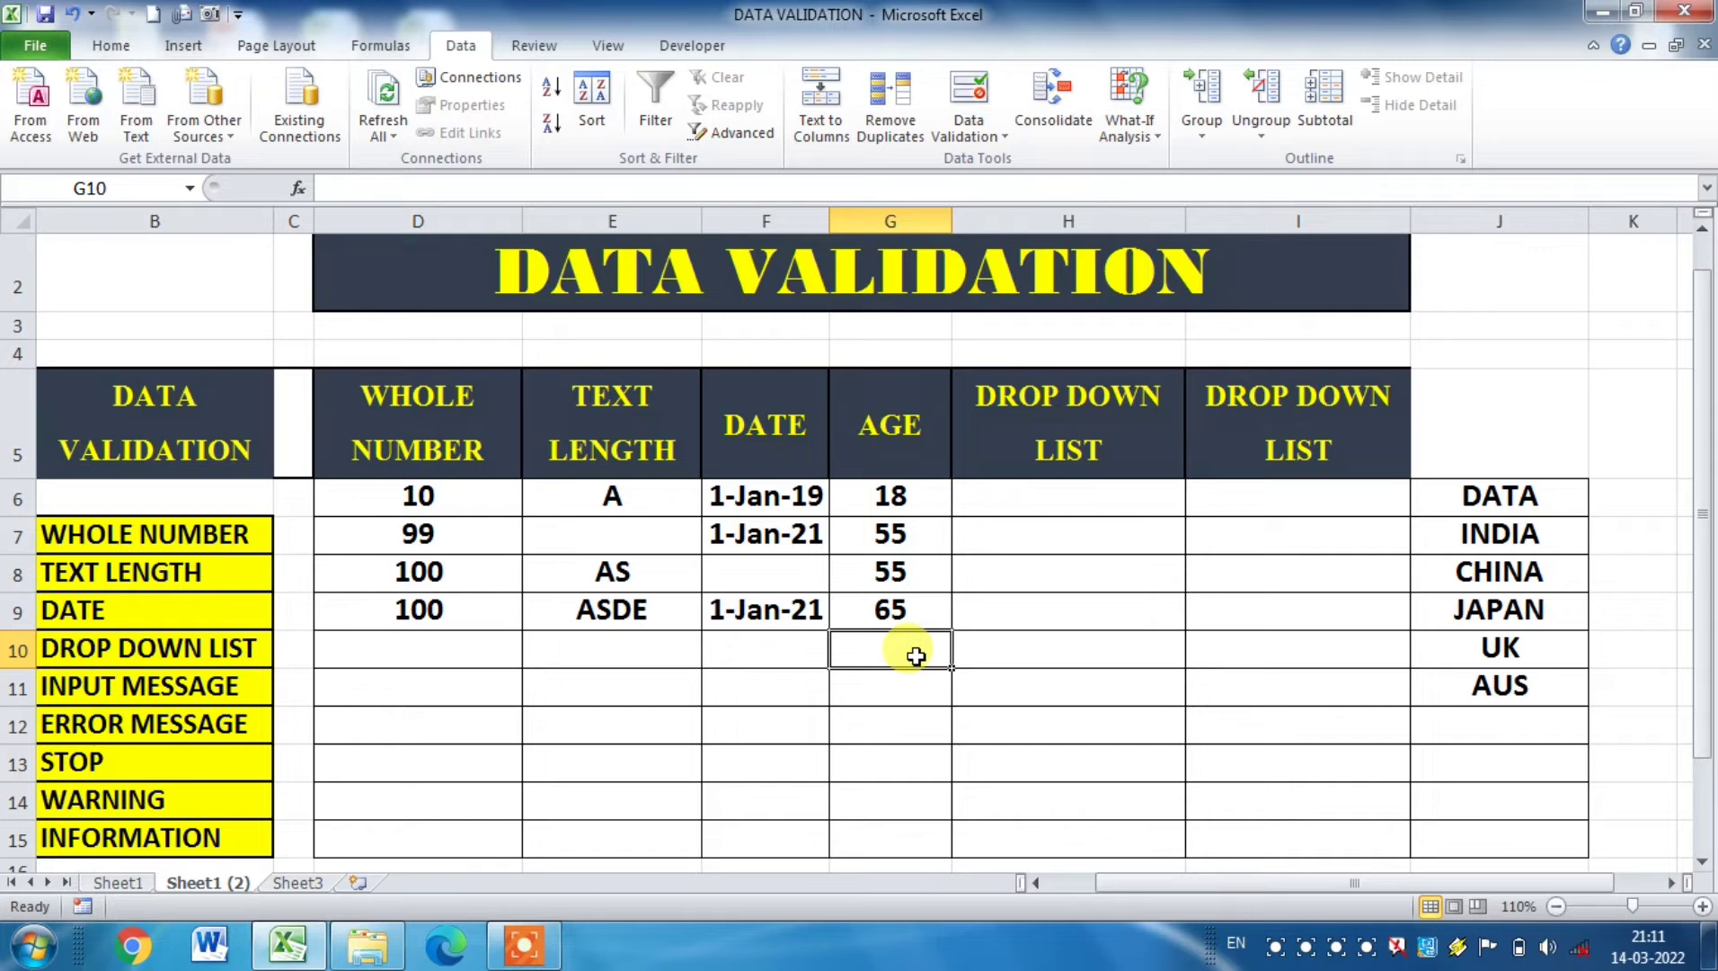
# Step: Change the error alert style of the validation on cells G6:G15 to Information
pyautogui.click(926, 609)
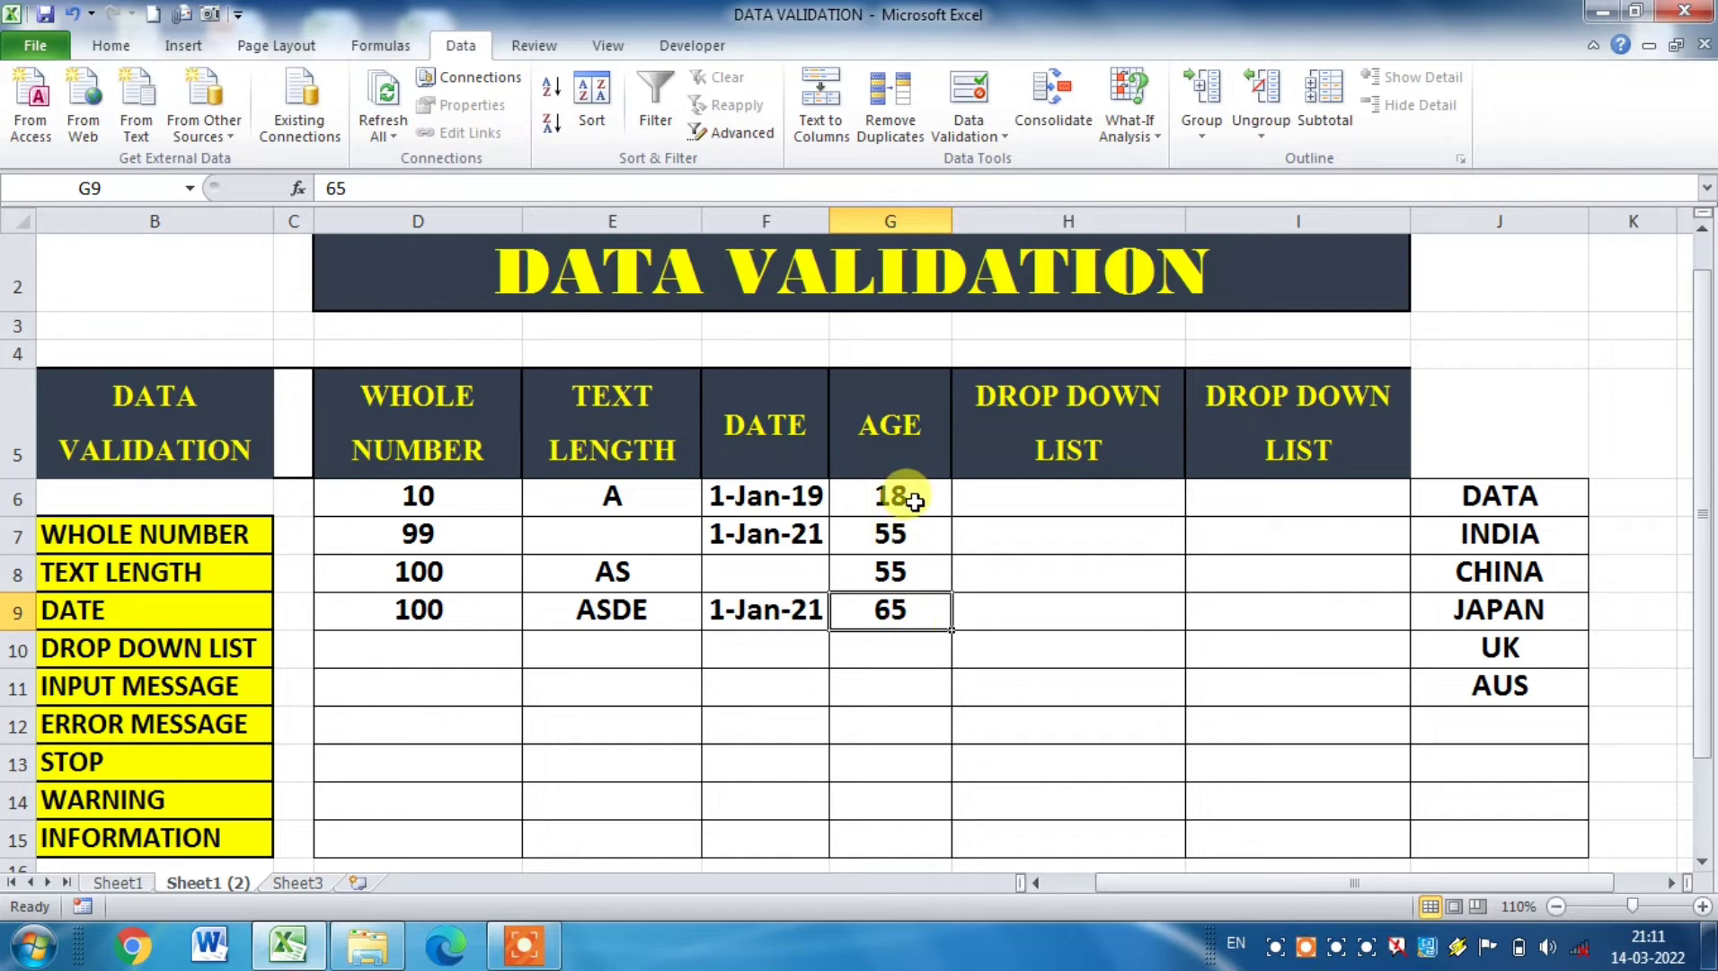
pyautogui.moveTo(914, 502); pyautogui.dragTo(857, 825)
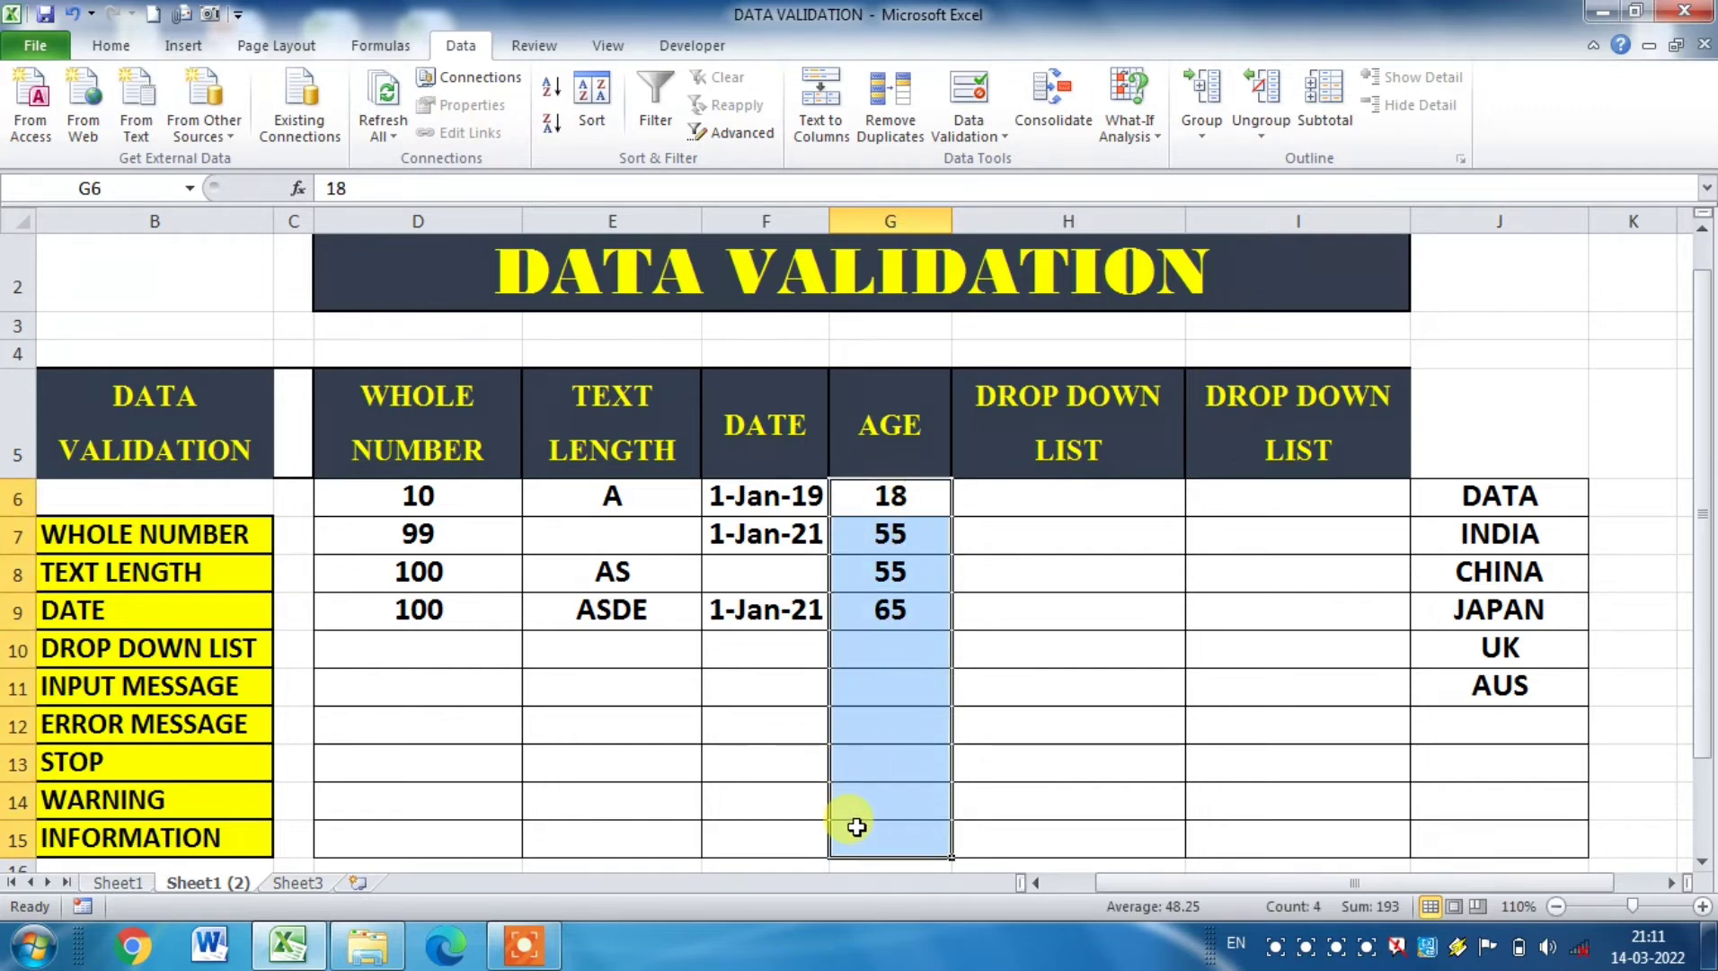
pyautogui.click(977, 119)
pyautogui.click(1005, 162)
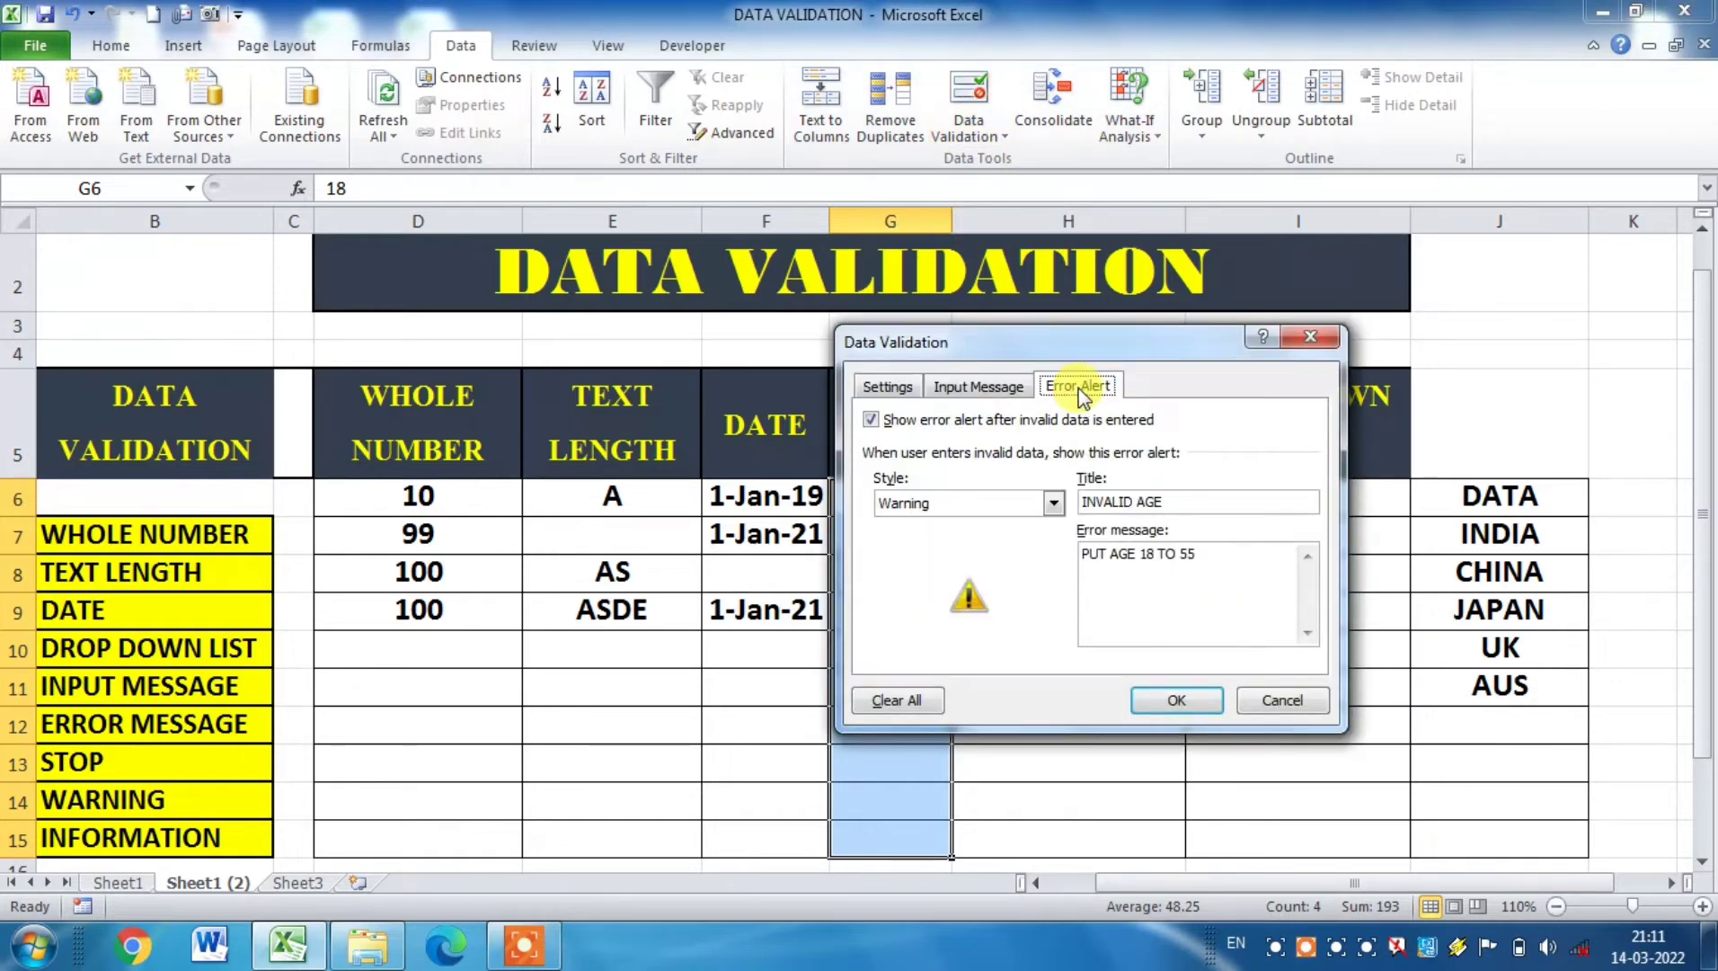
pyautogui.click(1054, 502)
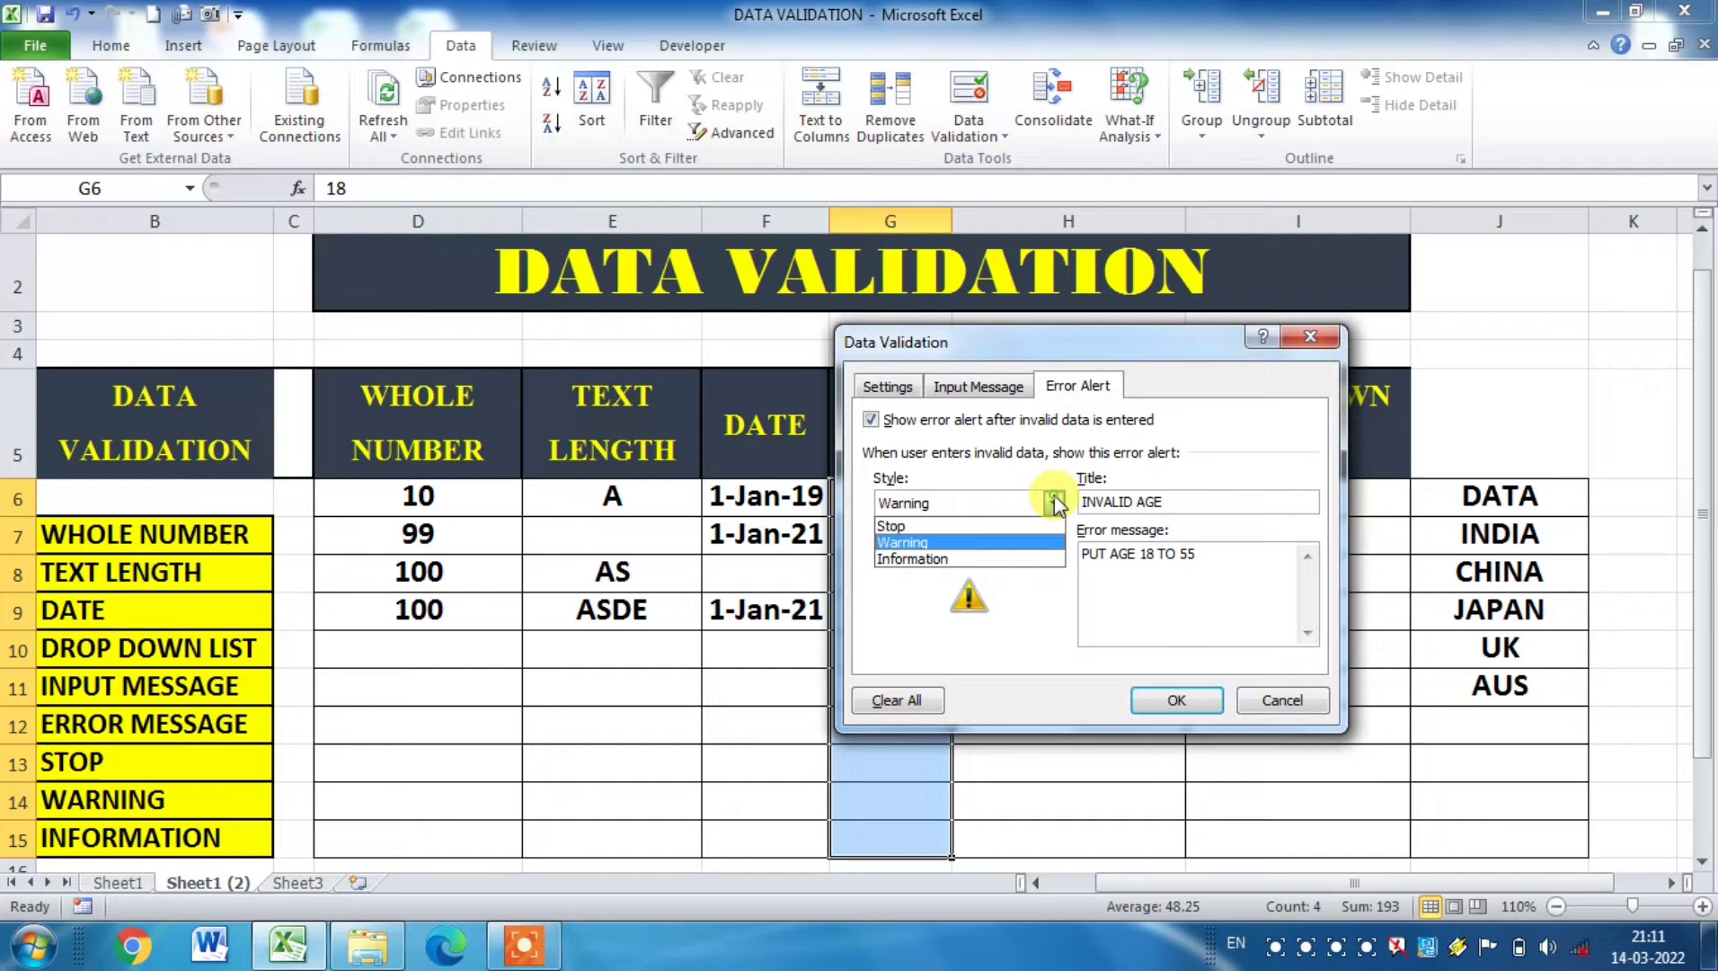
pyautogui.click(954, 559)
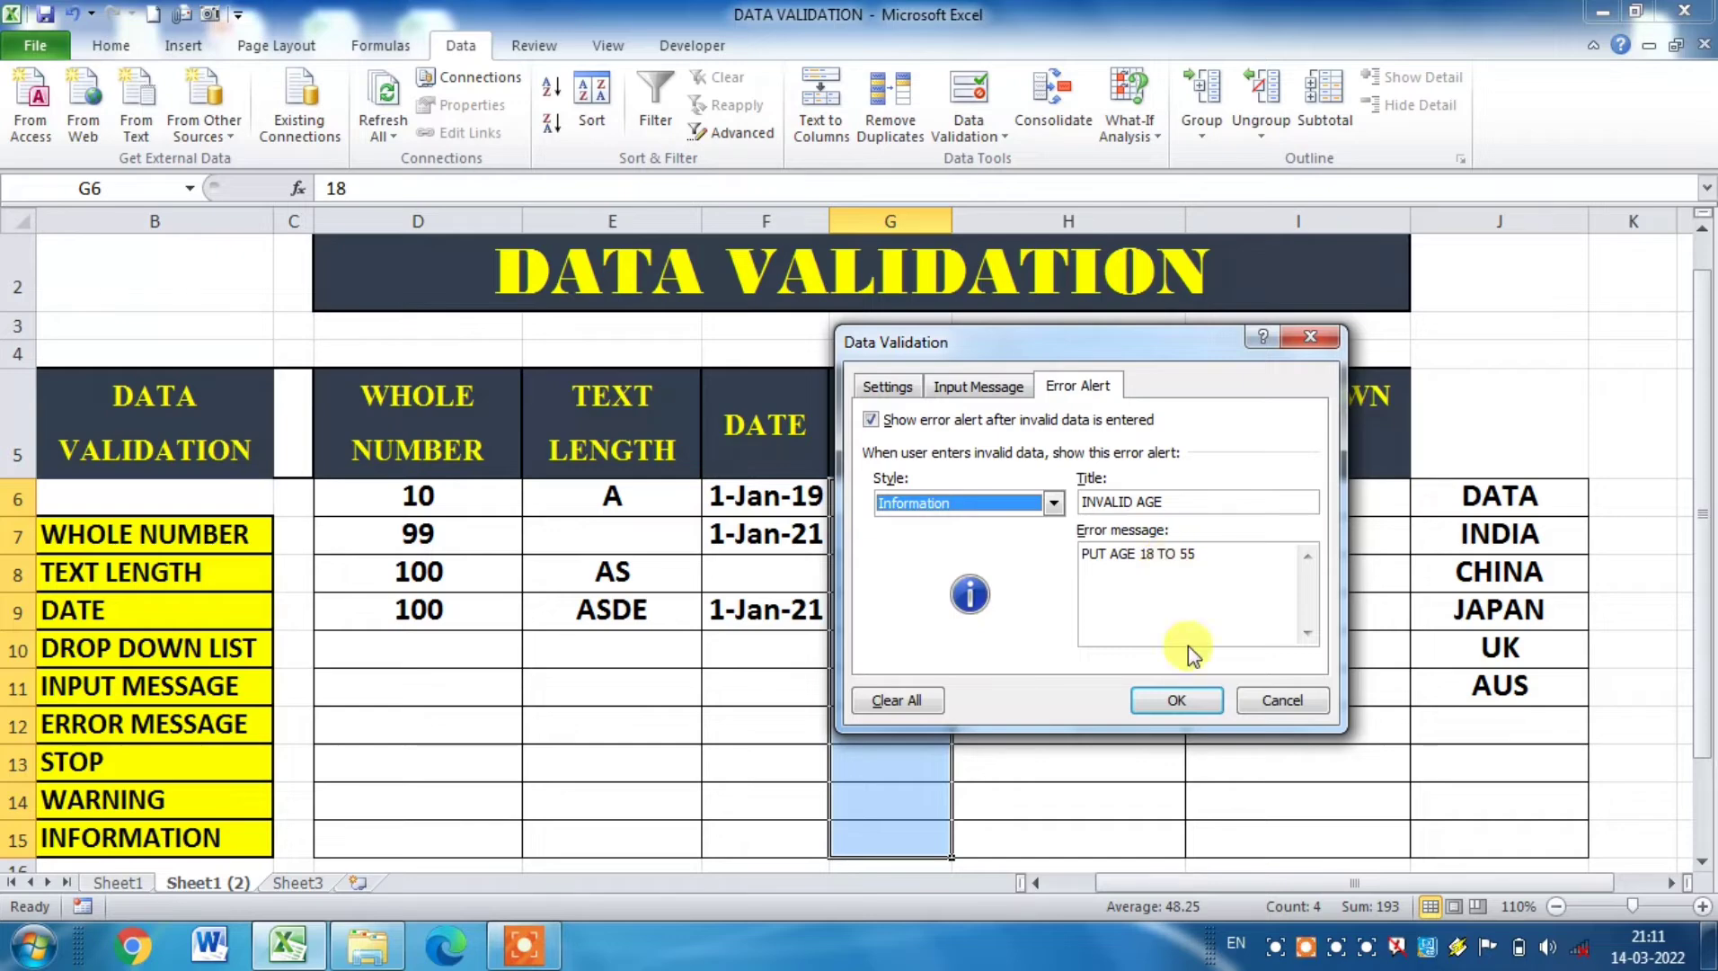
pyautogui.click(1183, 698)
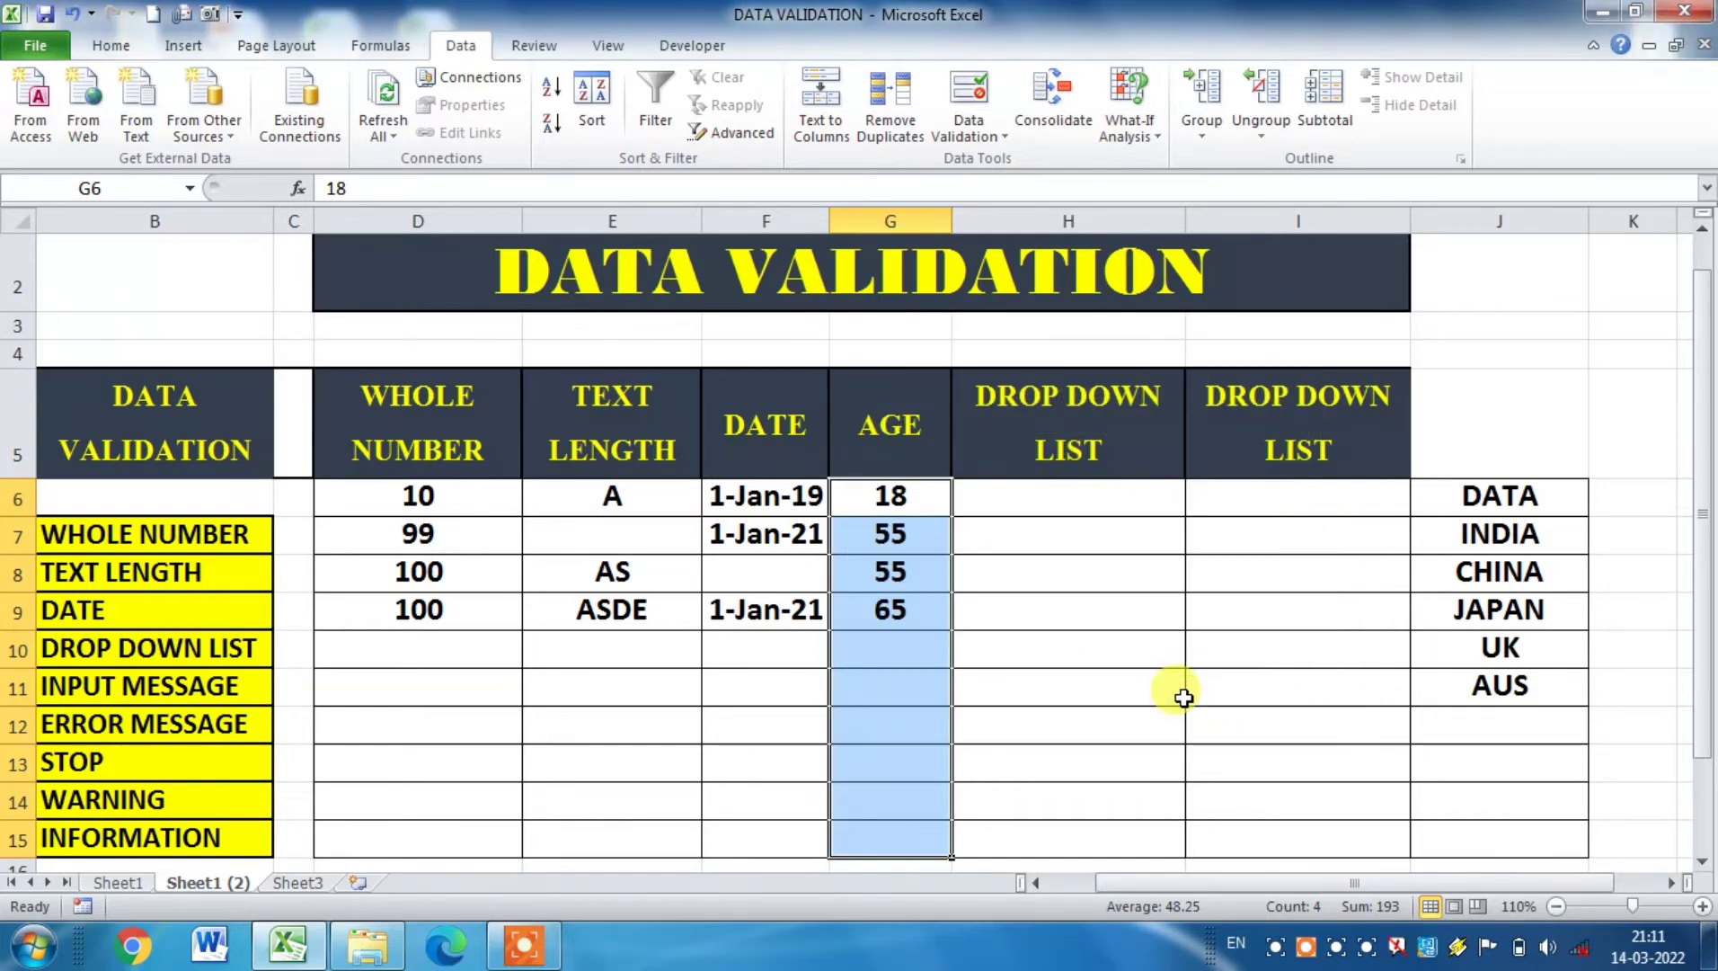
# Step: Enter the disallowed age 75 in cell G10 and respond to the information alert
pyautogui.click(893, 659)
pyautogui.write('75')
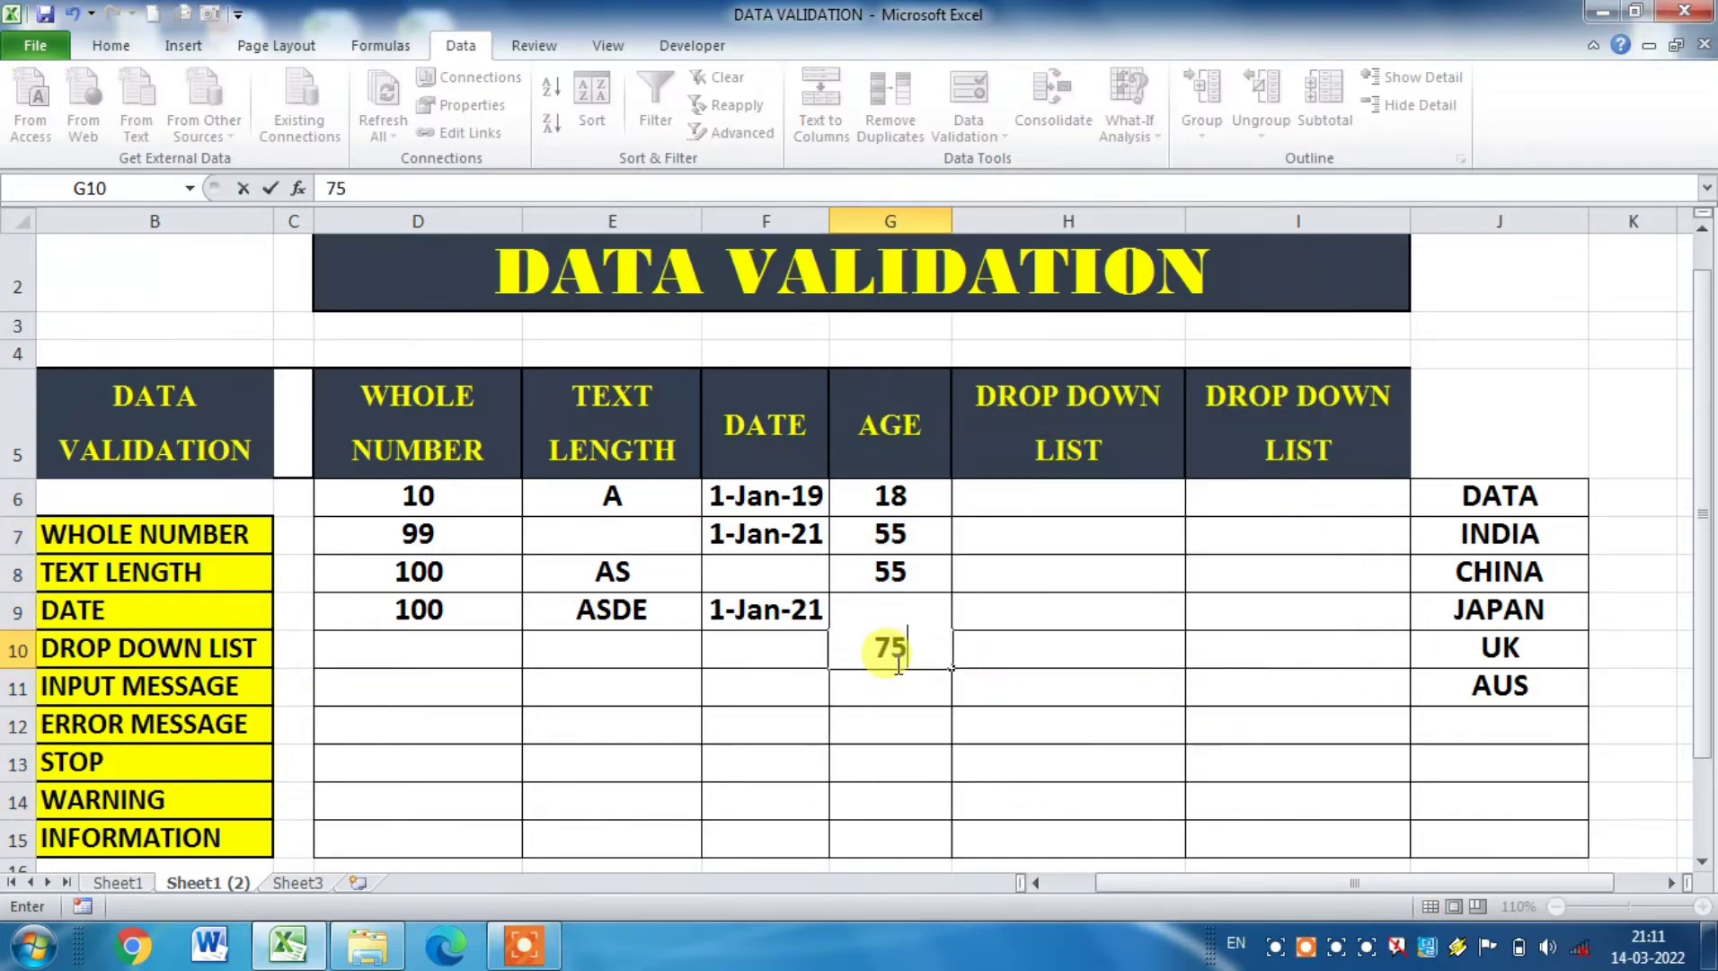
pyautogui.press('Return')
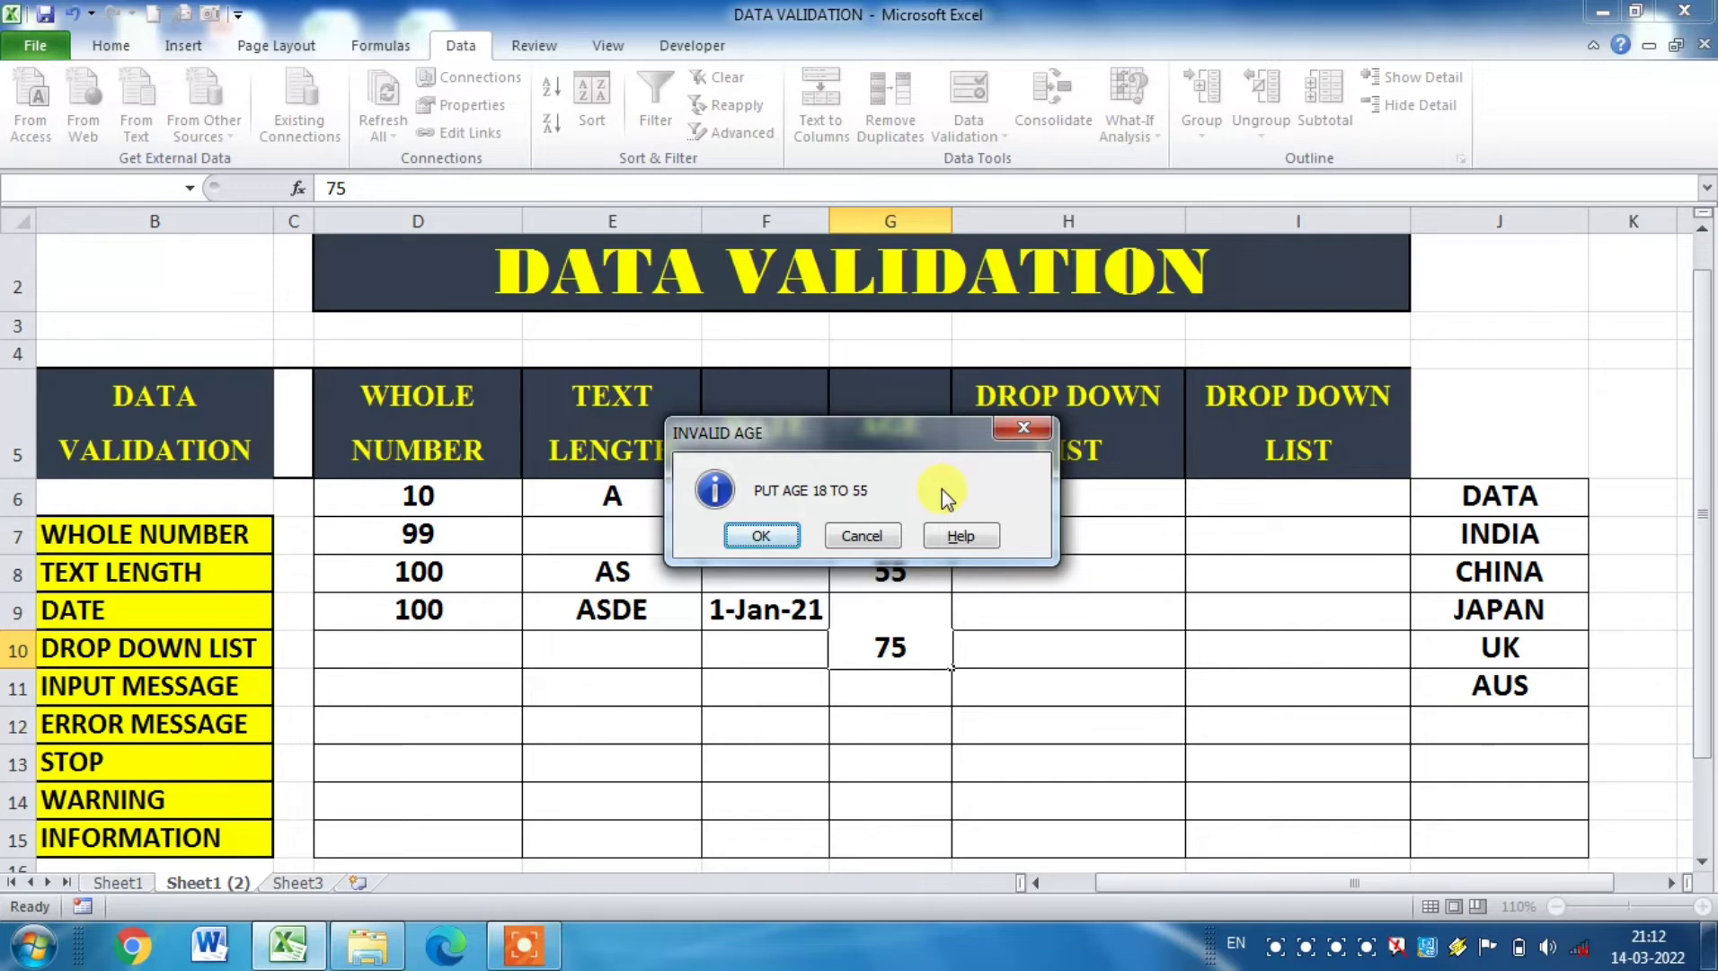
pyautogui.press('Tab')
pyautogui.press('Return')
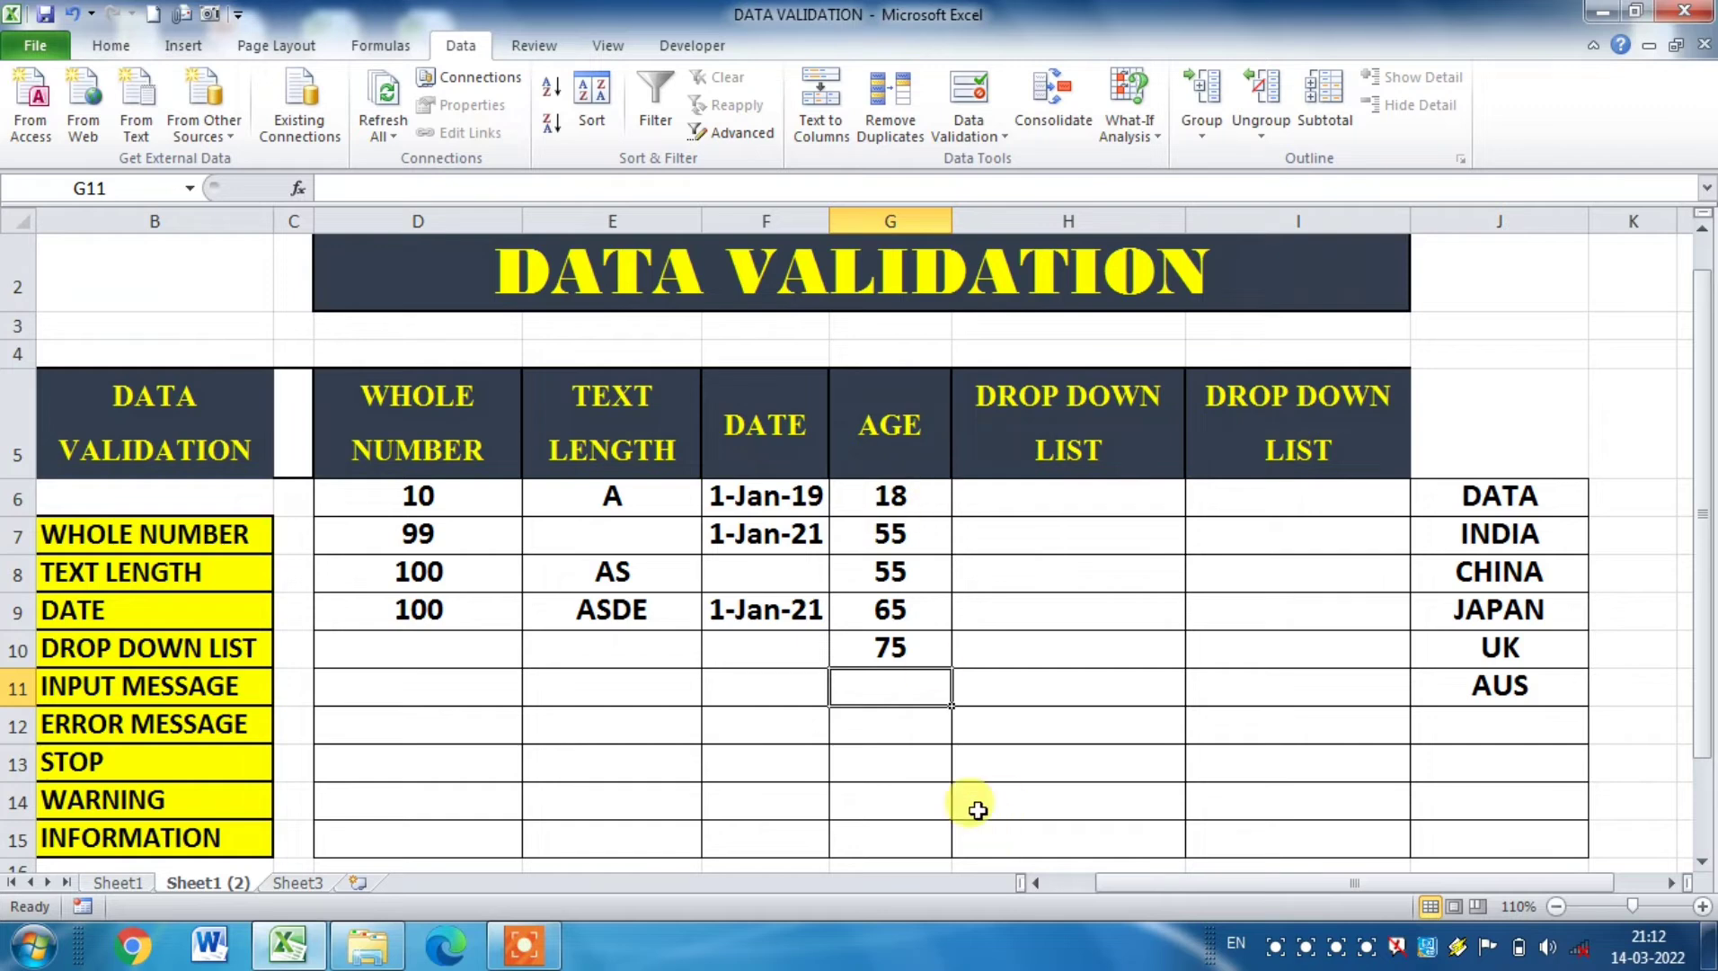
pyautogui.click(934, 648)
pyautogui.click(916, 746)
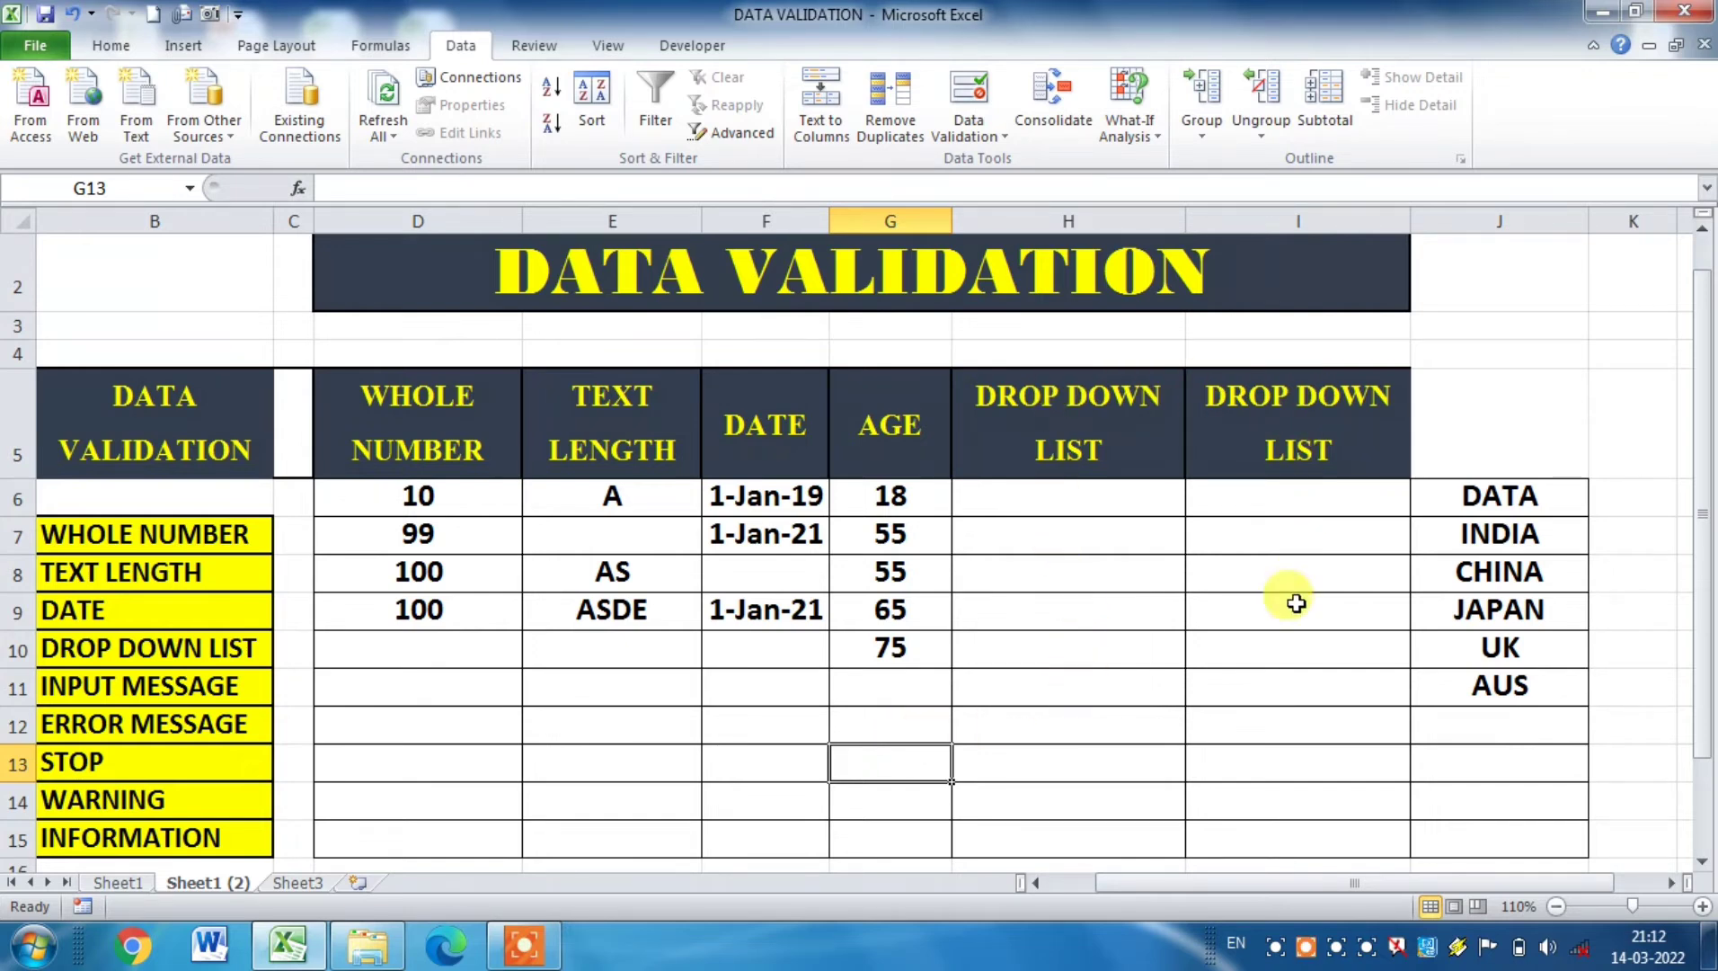
# Step: Apply a List validation to cells H6:H15, using the country names in column J from J7 downward as the source
pyautogui.click(1108, 500)
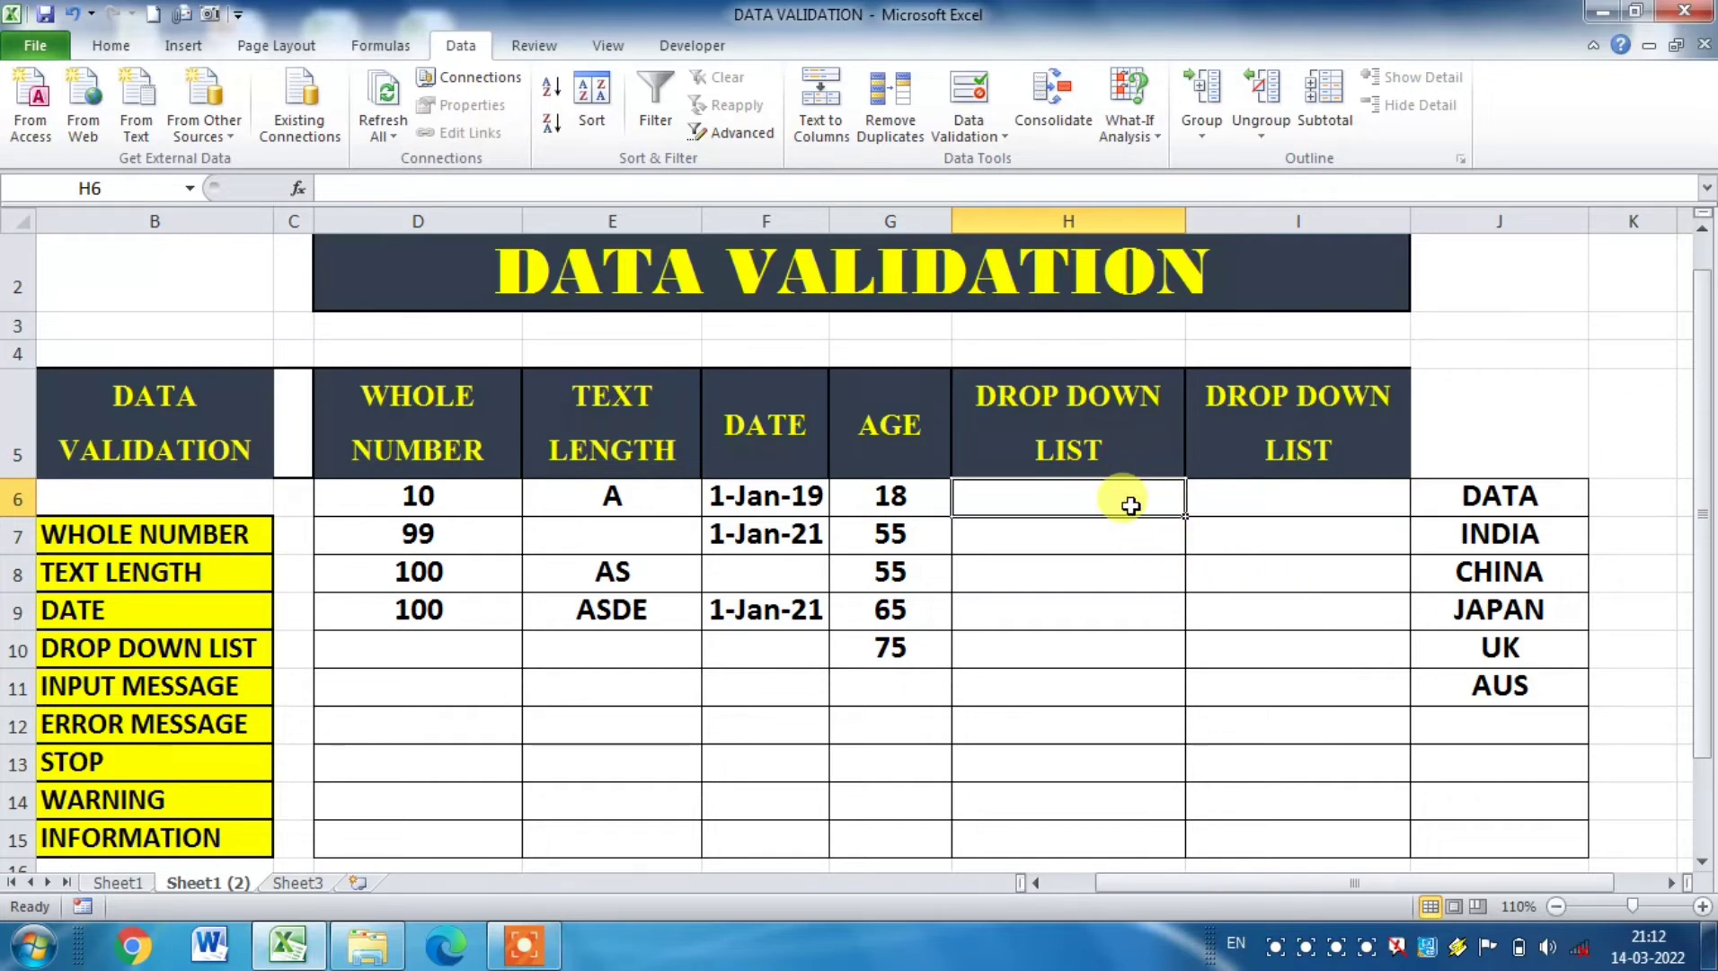
pyautogui.moveTo(1112, 496); pyautogui.dragTo(1104, 839)
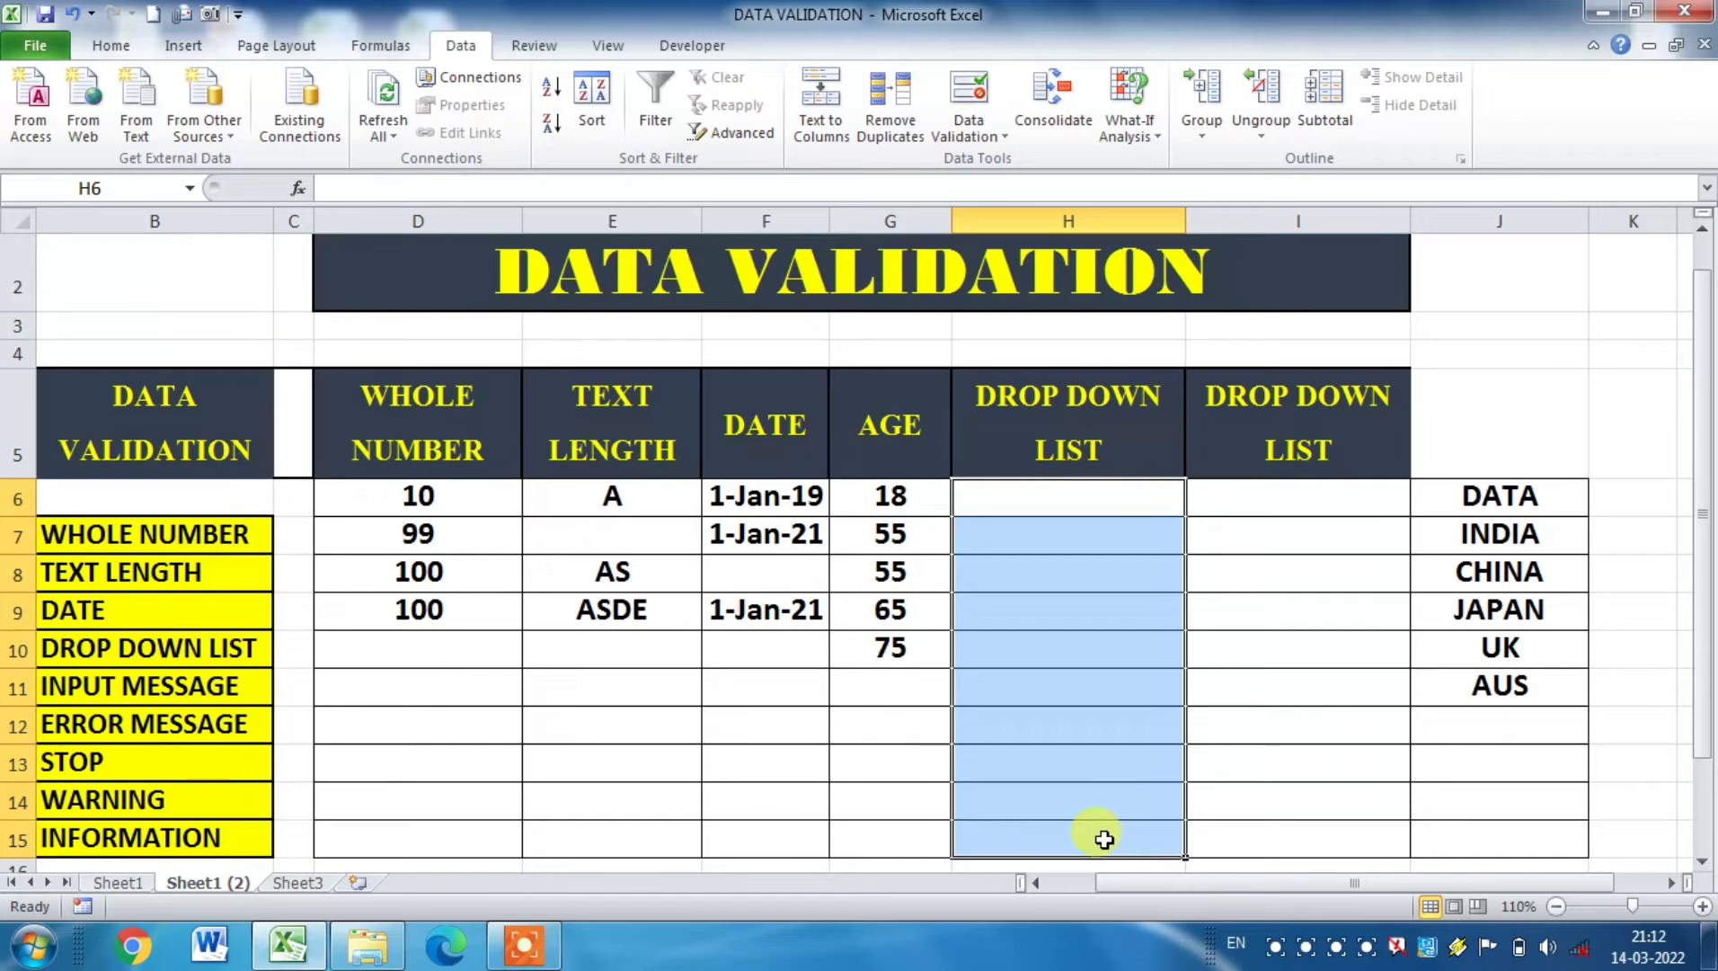
pyautogui.click(963, 108)
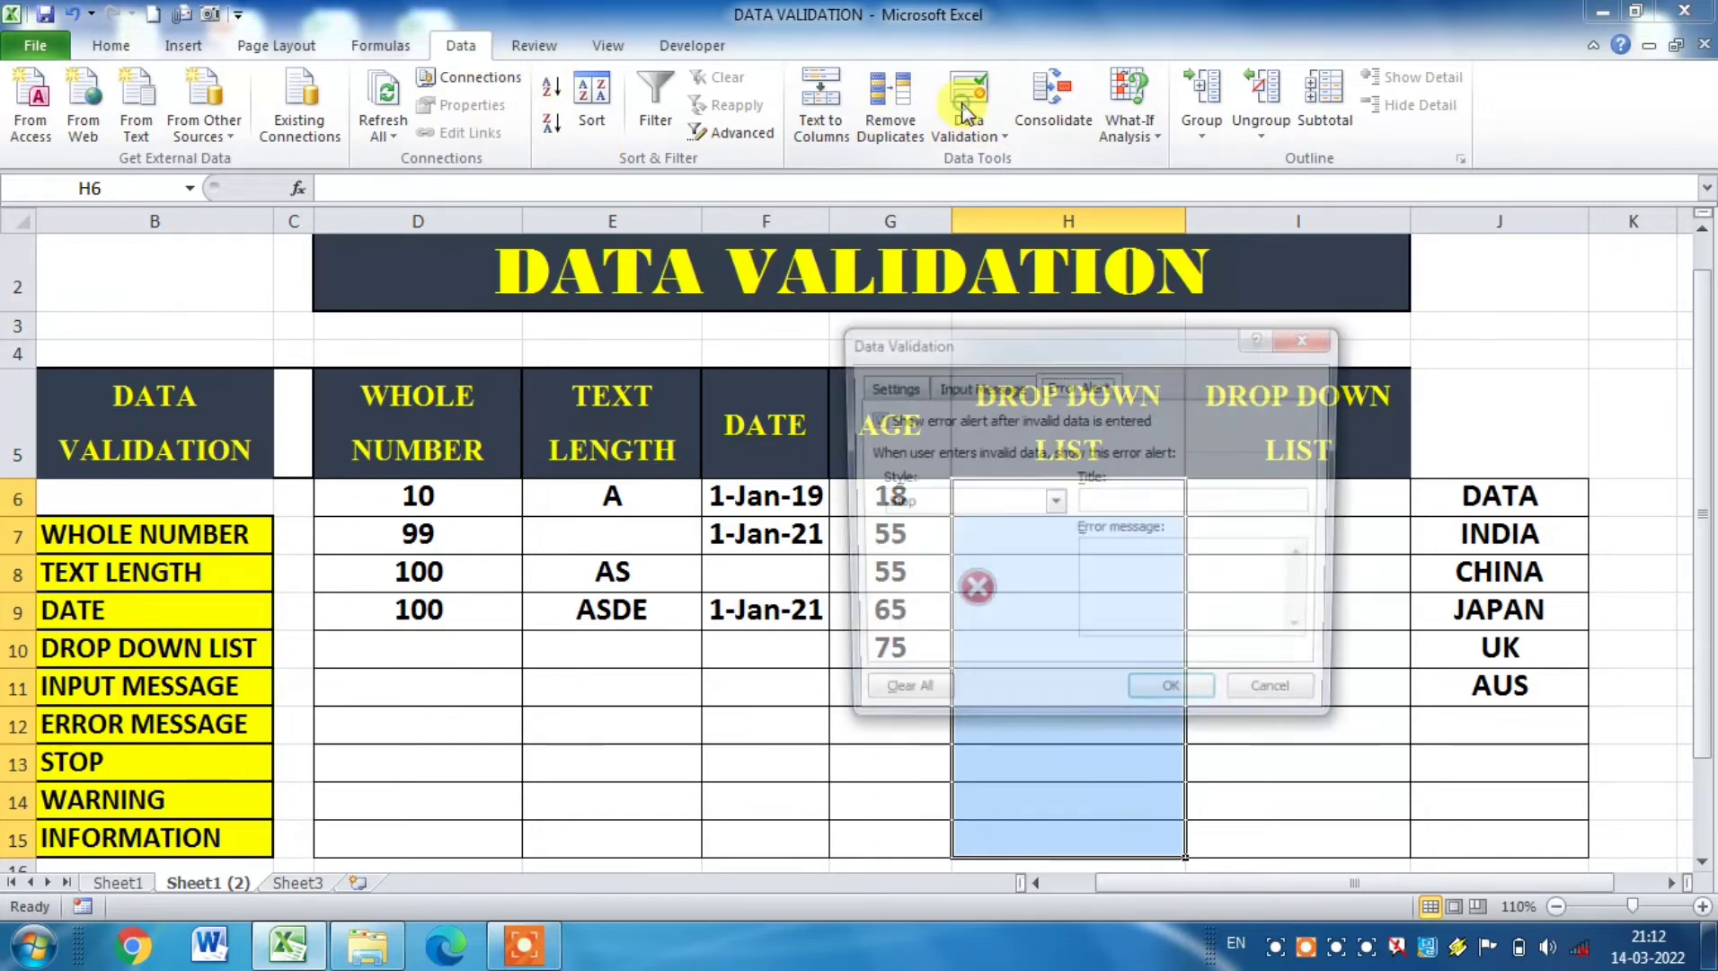
pyautogui.click(887, 388)
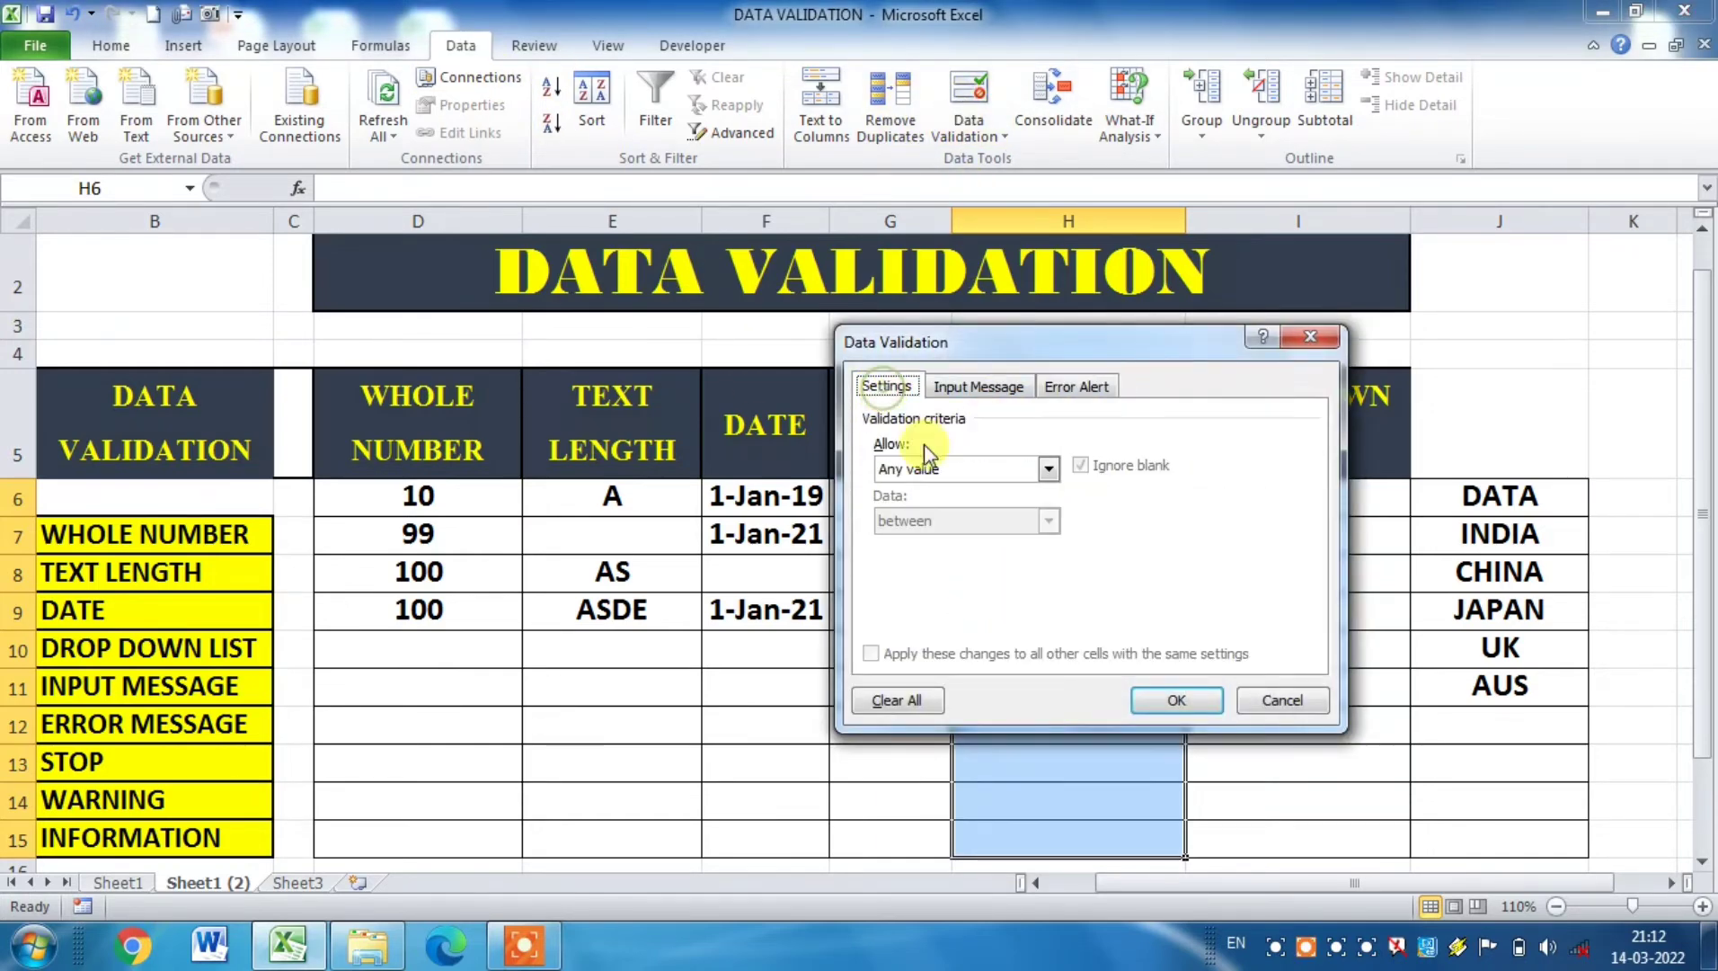
pyautogui.click(1049, 468)
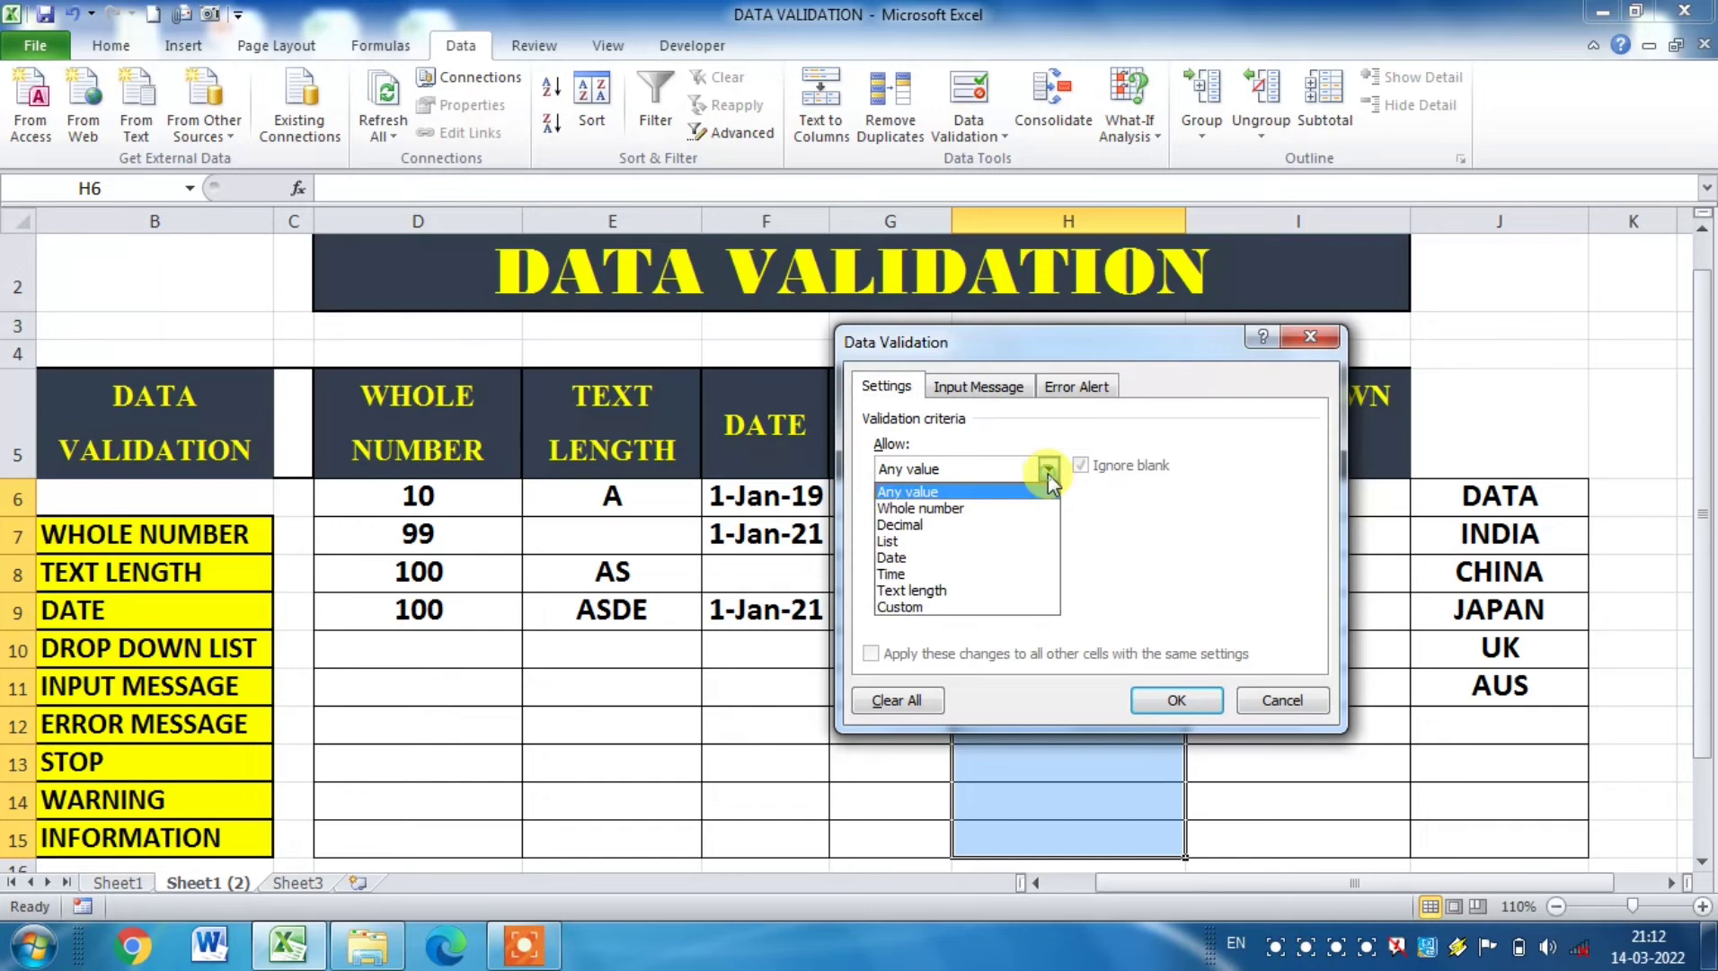
pyautogui.click(918, 541)
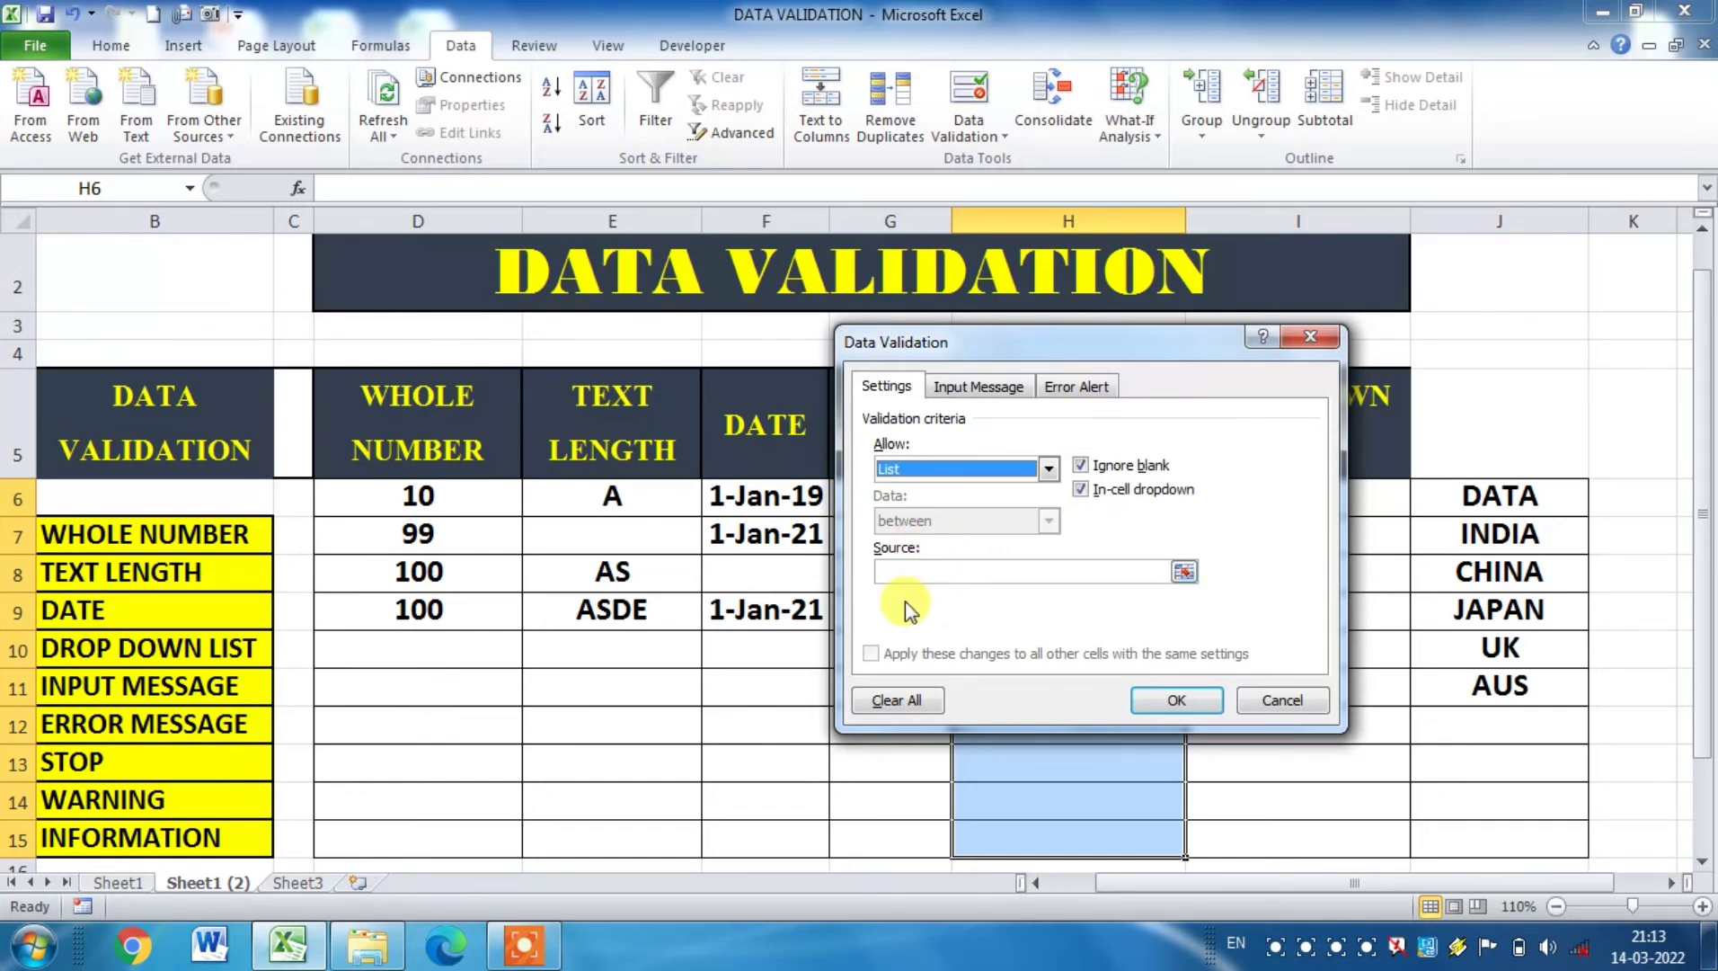
pyautogui.click(928, 572)
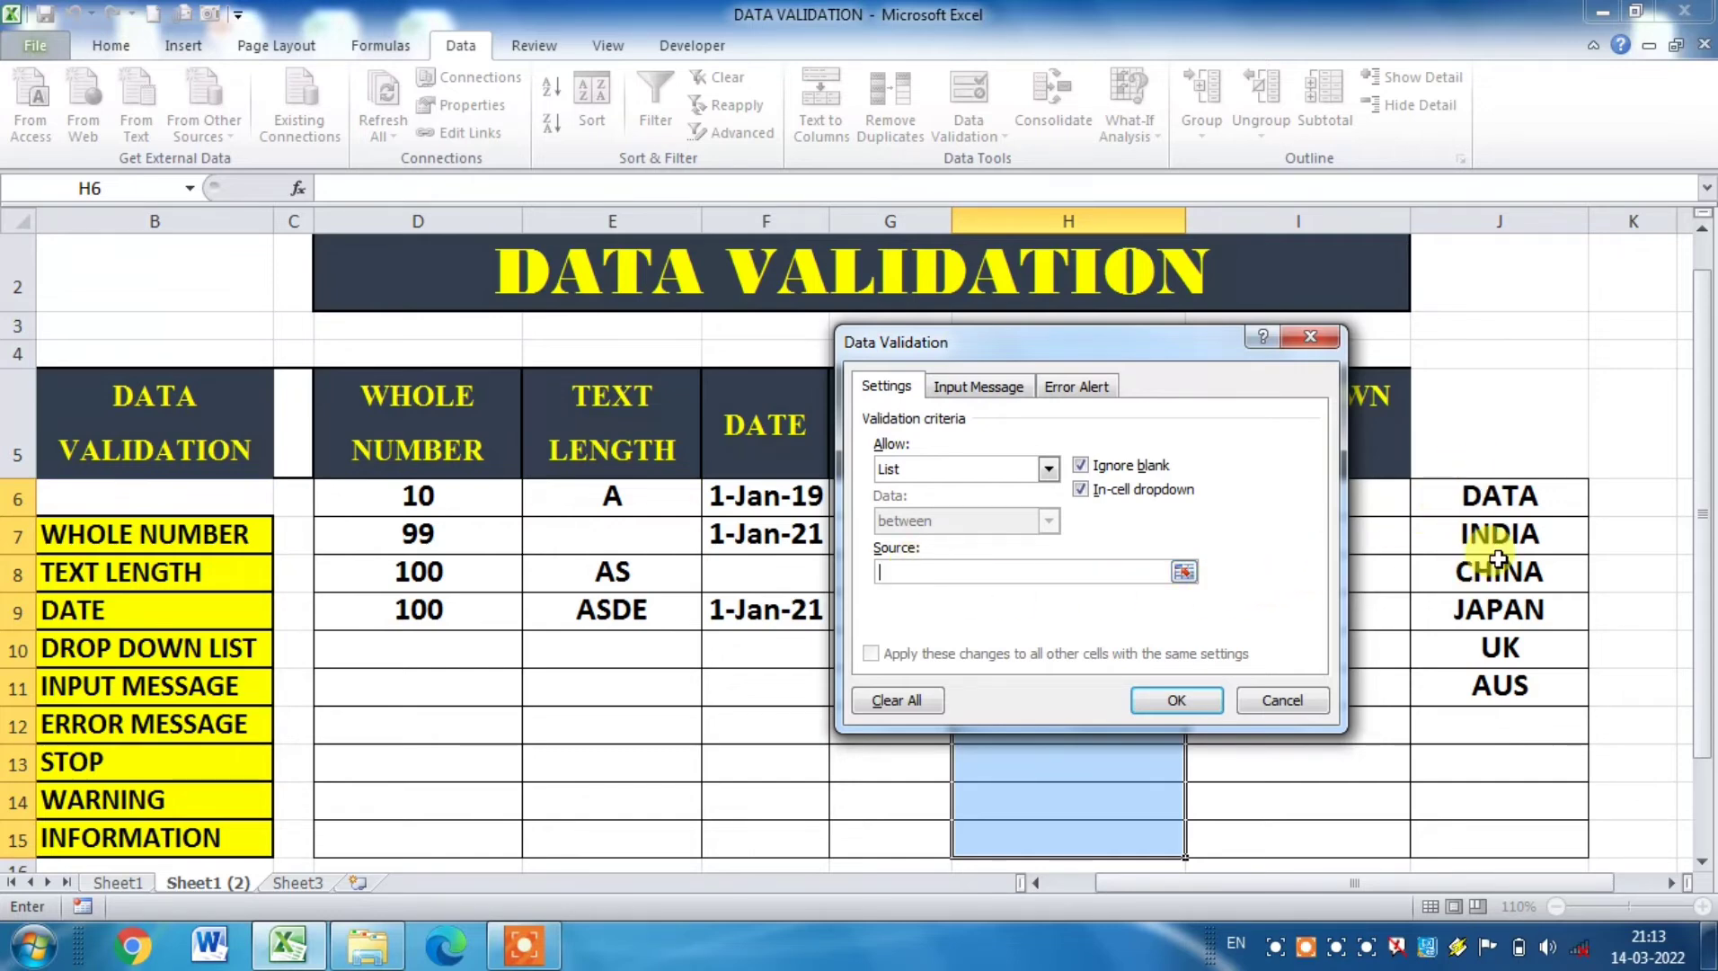
pyautogui.moveTo(1442, 530); pyautogui.dragTo(1458, 817)
pyautogui.press('Return')
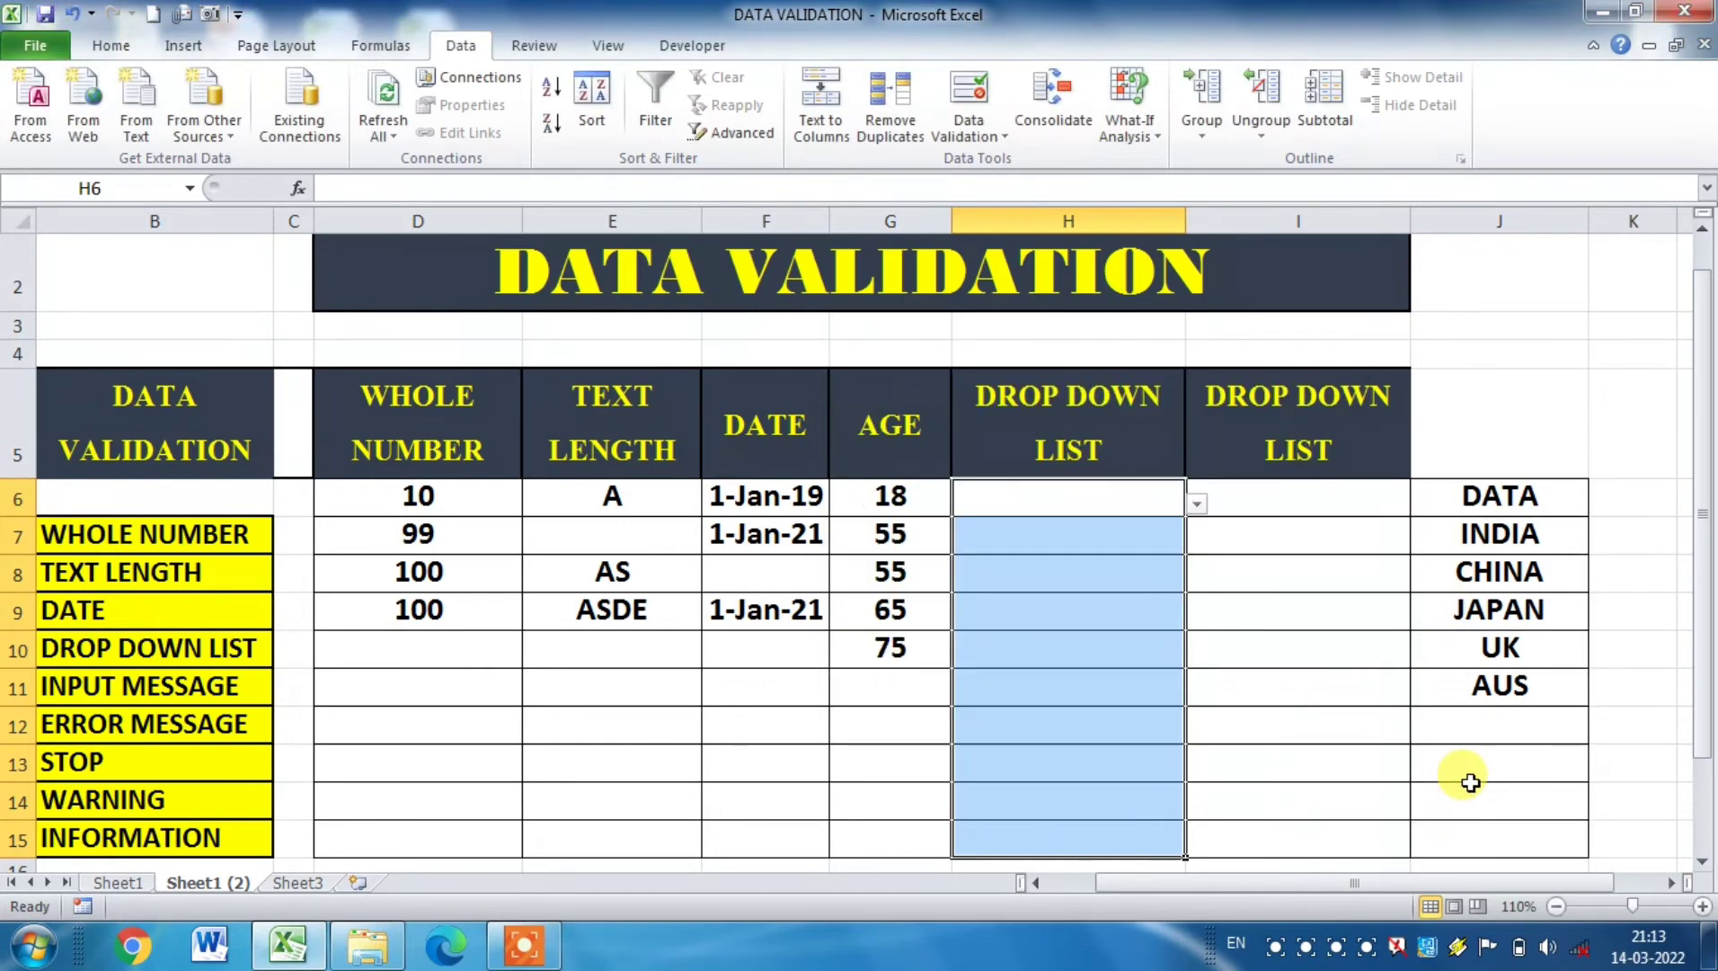
# Step: Choose CHINA in H6, JAPAN in H7 and AUS in H8 from the cells' drop-down lists
pyautogui.click(1101, 598)
pyautogui.click(1135, 504)
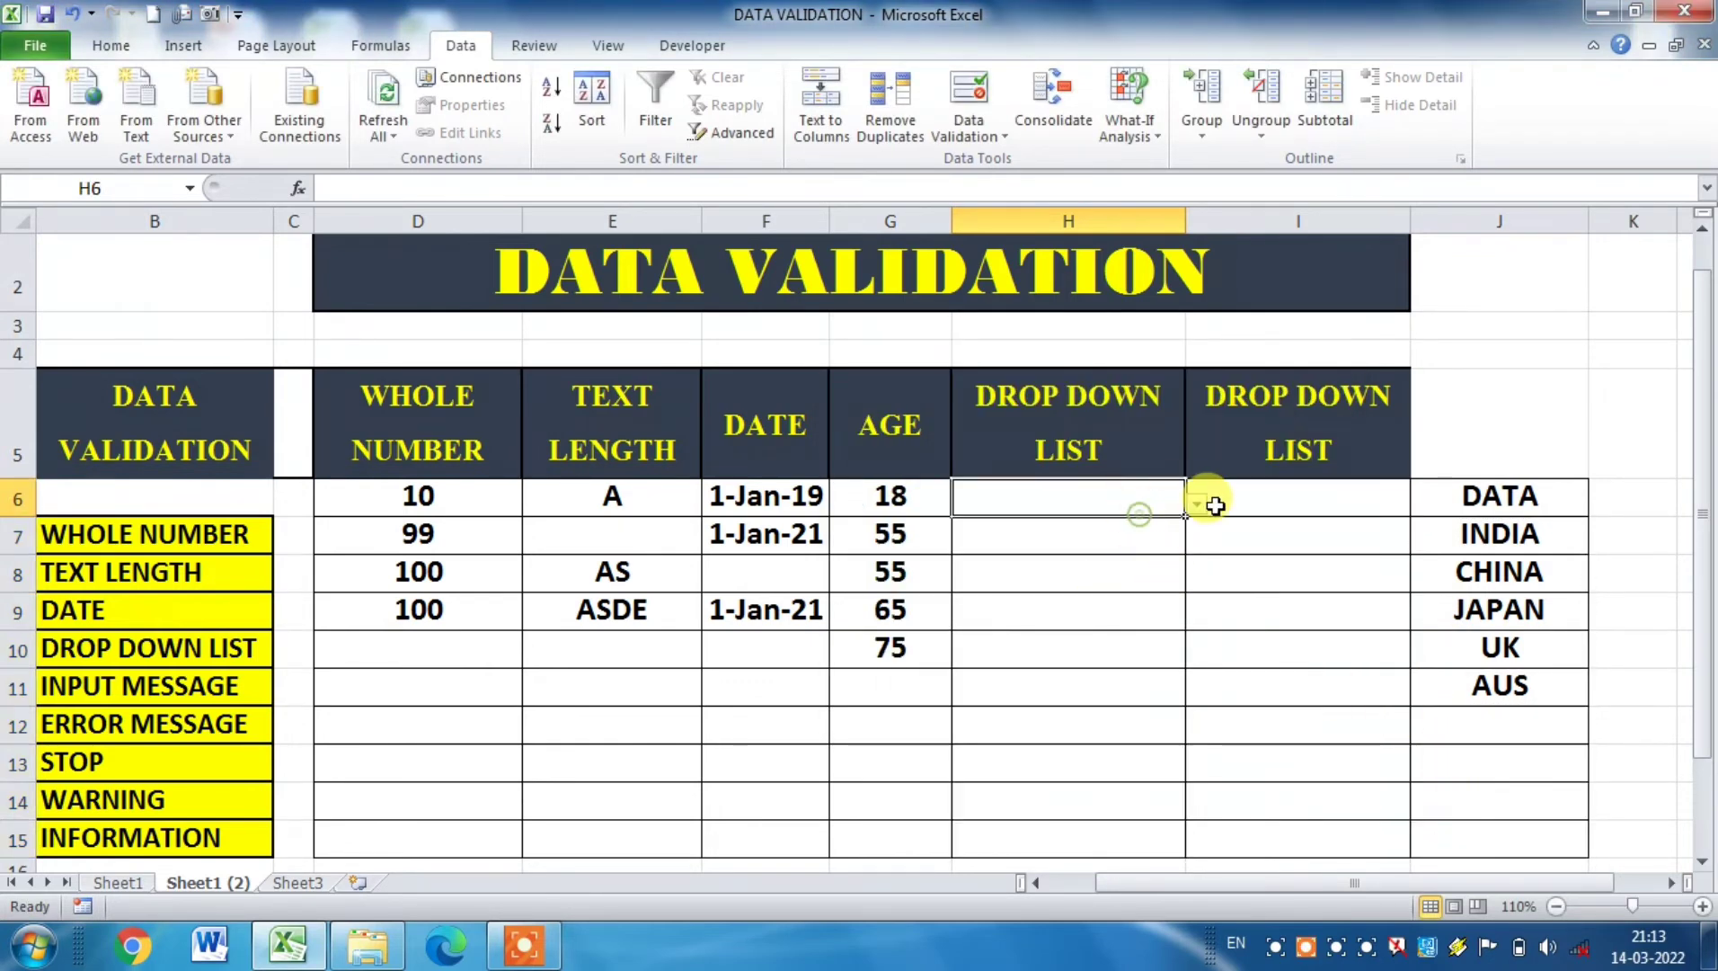
pyautogui.click(1196, 503)
pyautogui.click(1020, 529)
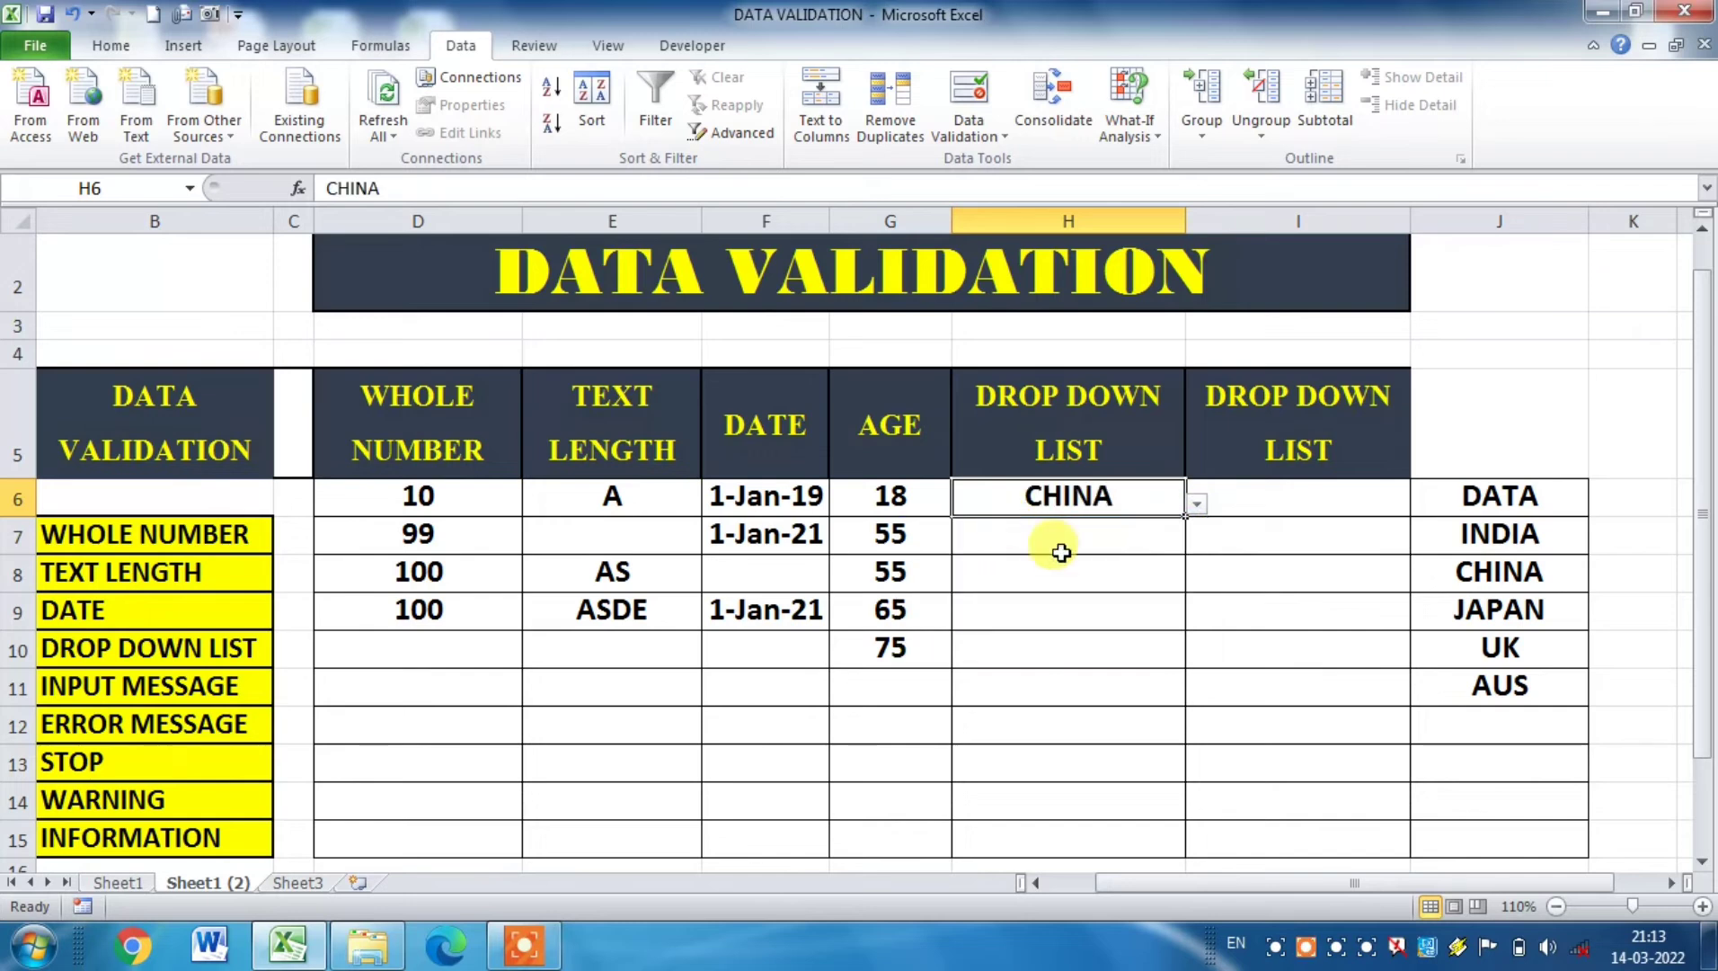
pyautogui.click(1083, 542)
pyautogui.click(1197, 542)
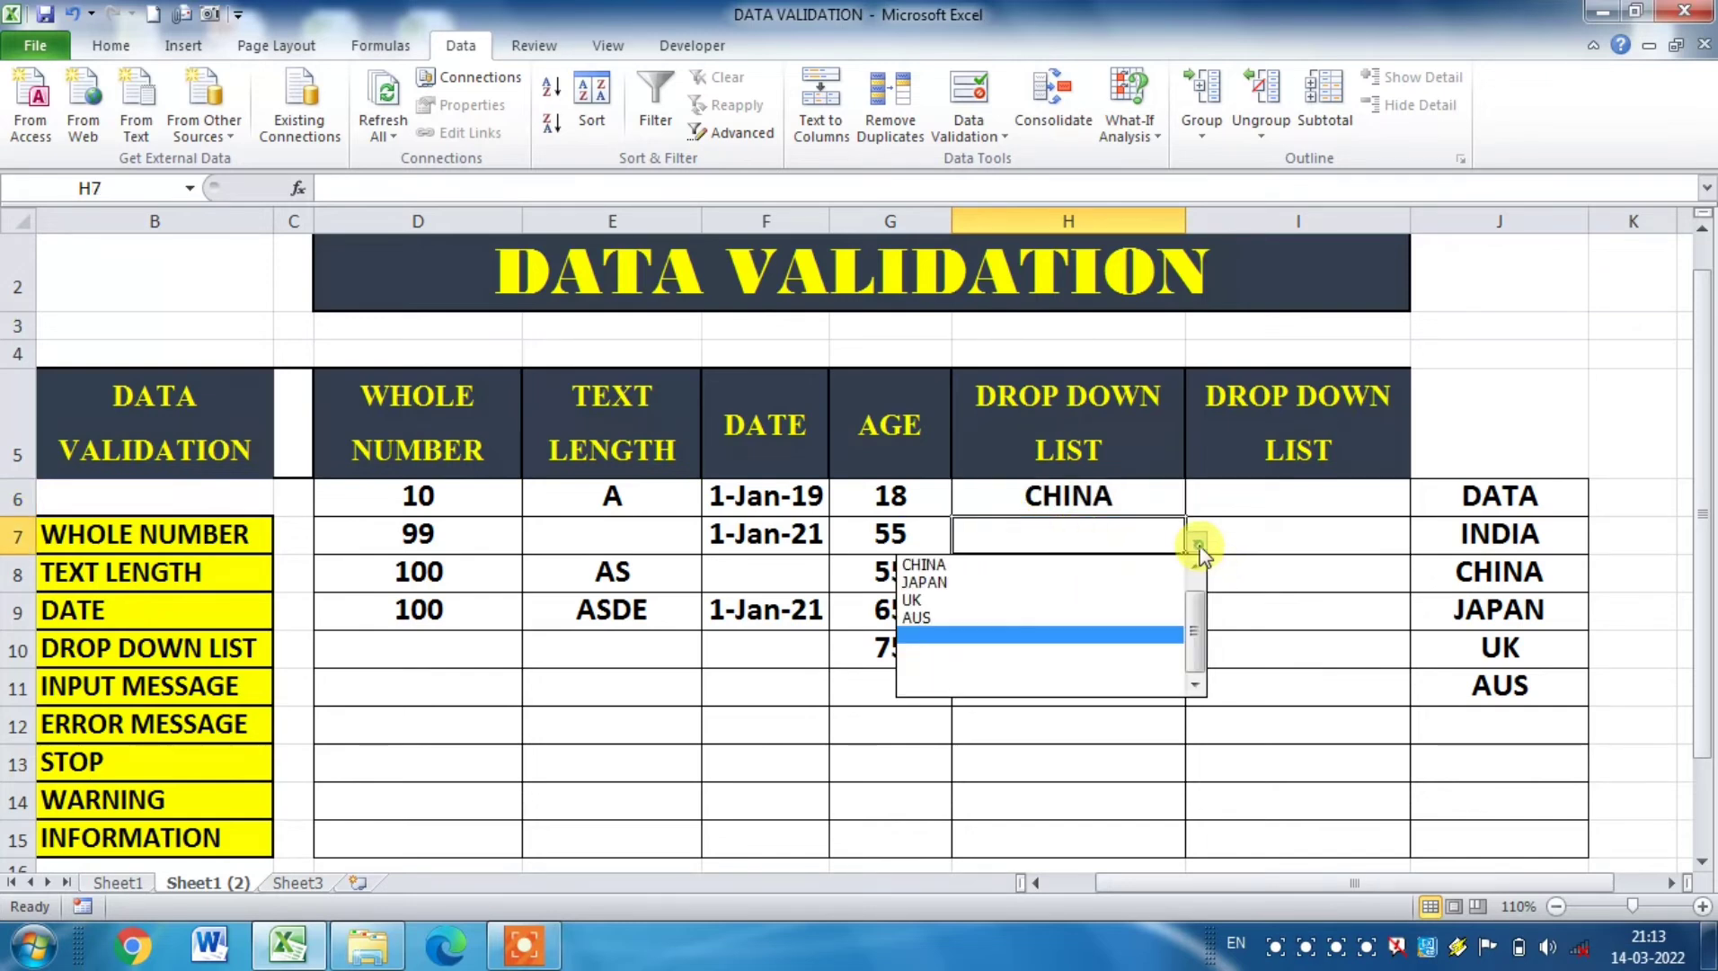
pyautogui.click(1011, 590)
pyautogui.click(1061, 573)
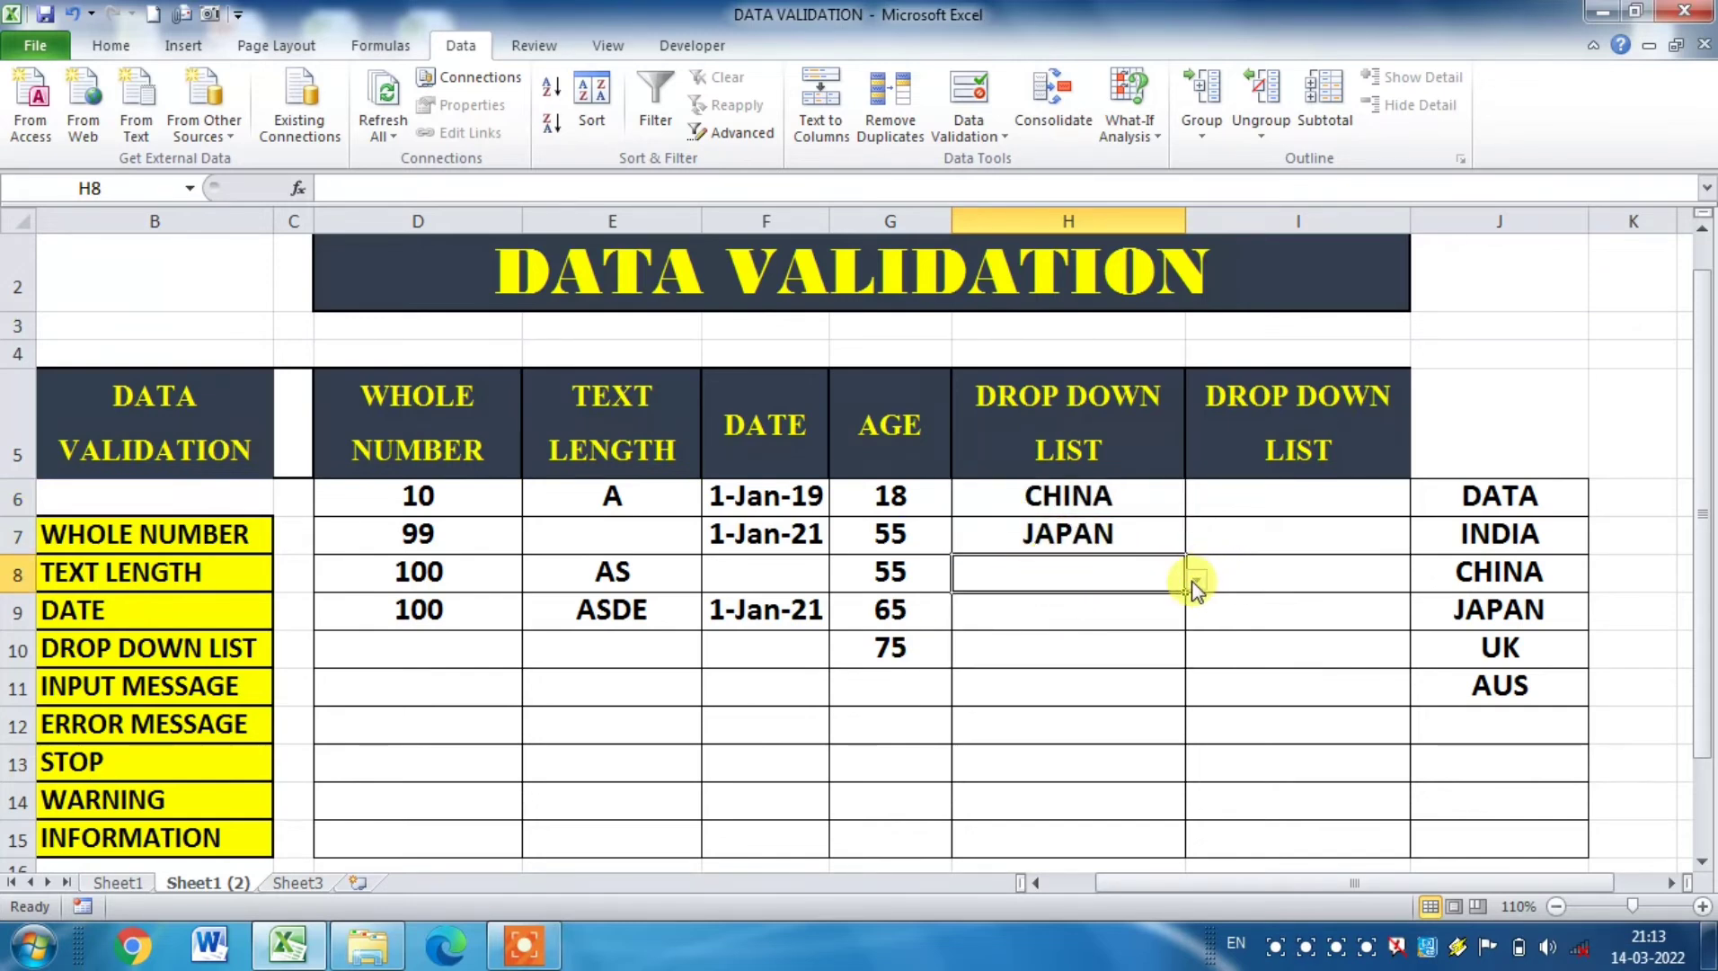
pyautogui.click(1193, 580)
pyautogui.click(1008, 655)
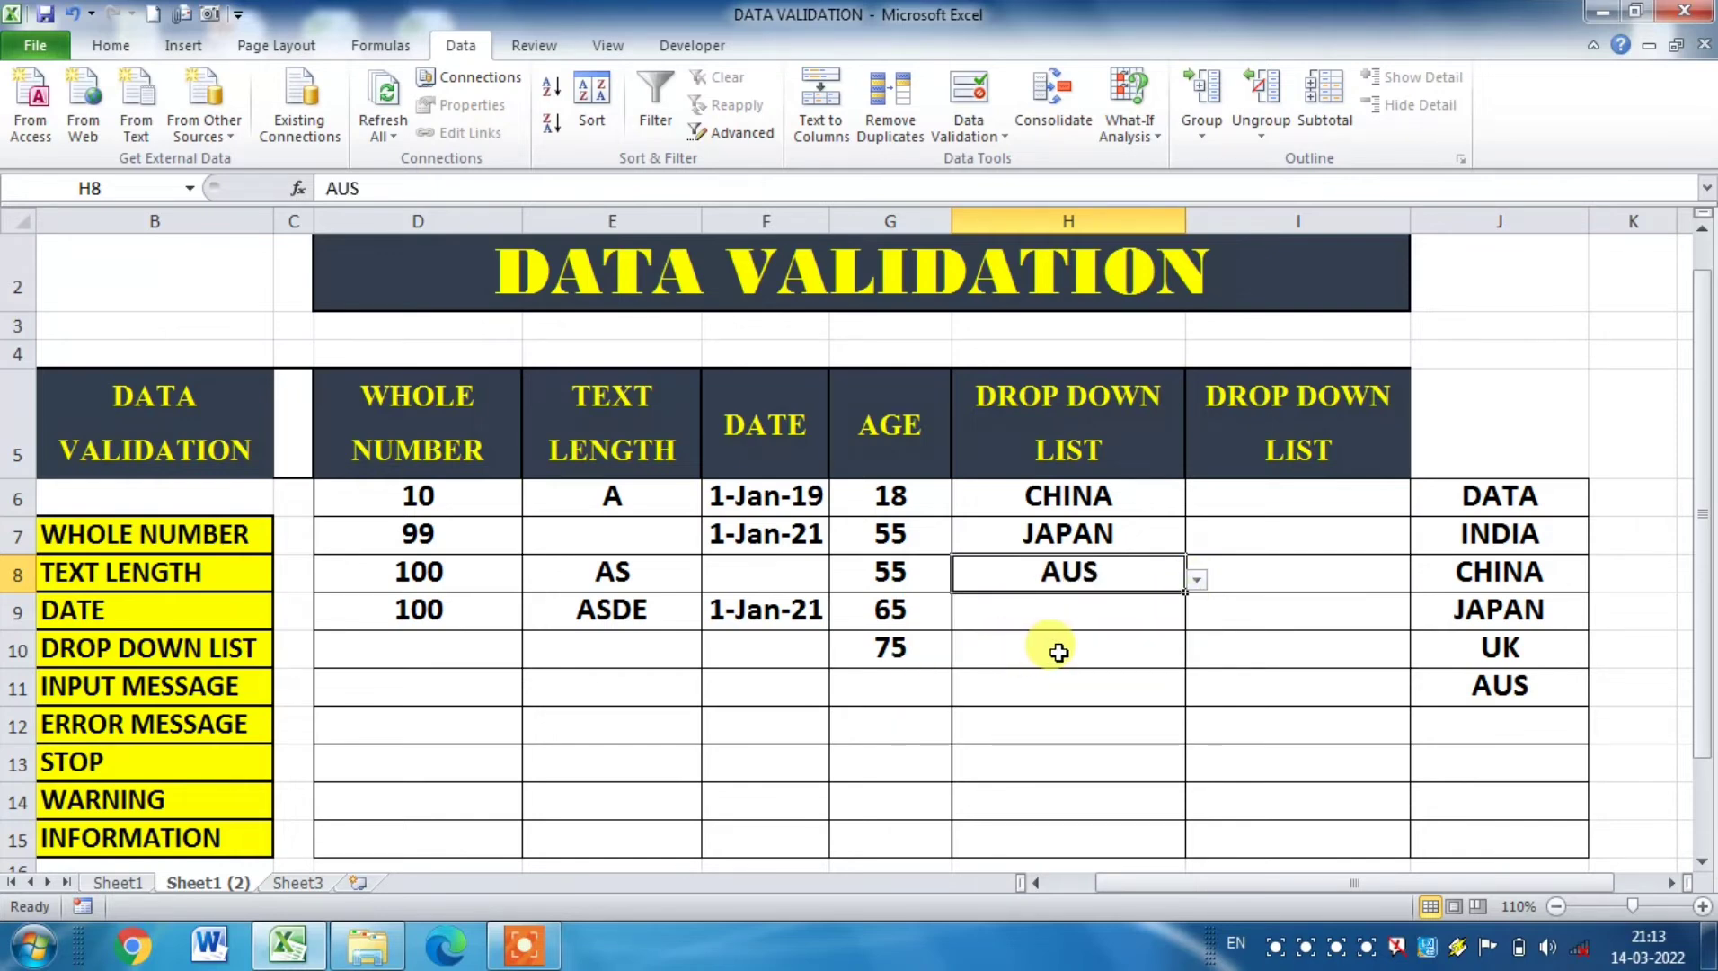
pyautogui.click(1061, 650)
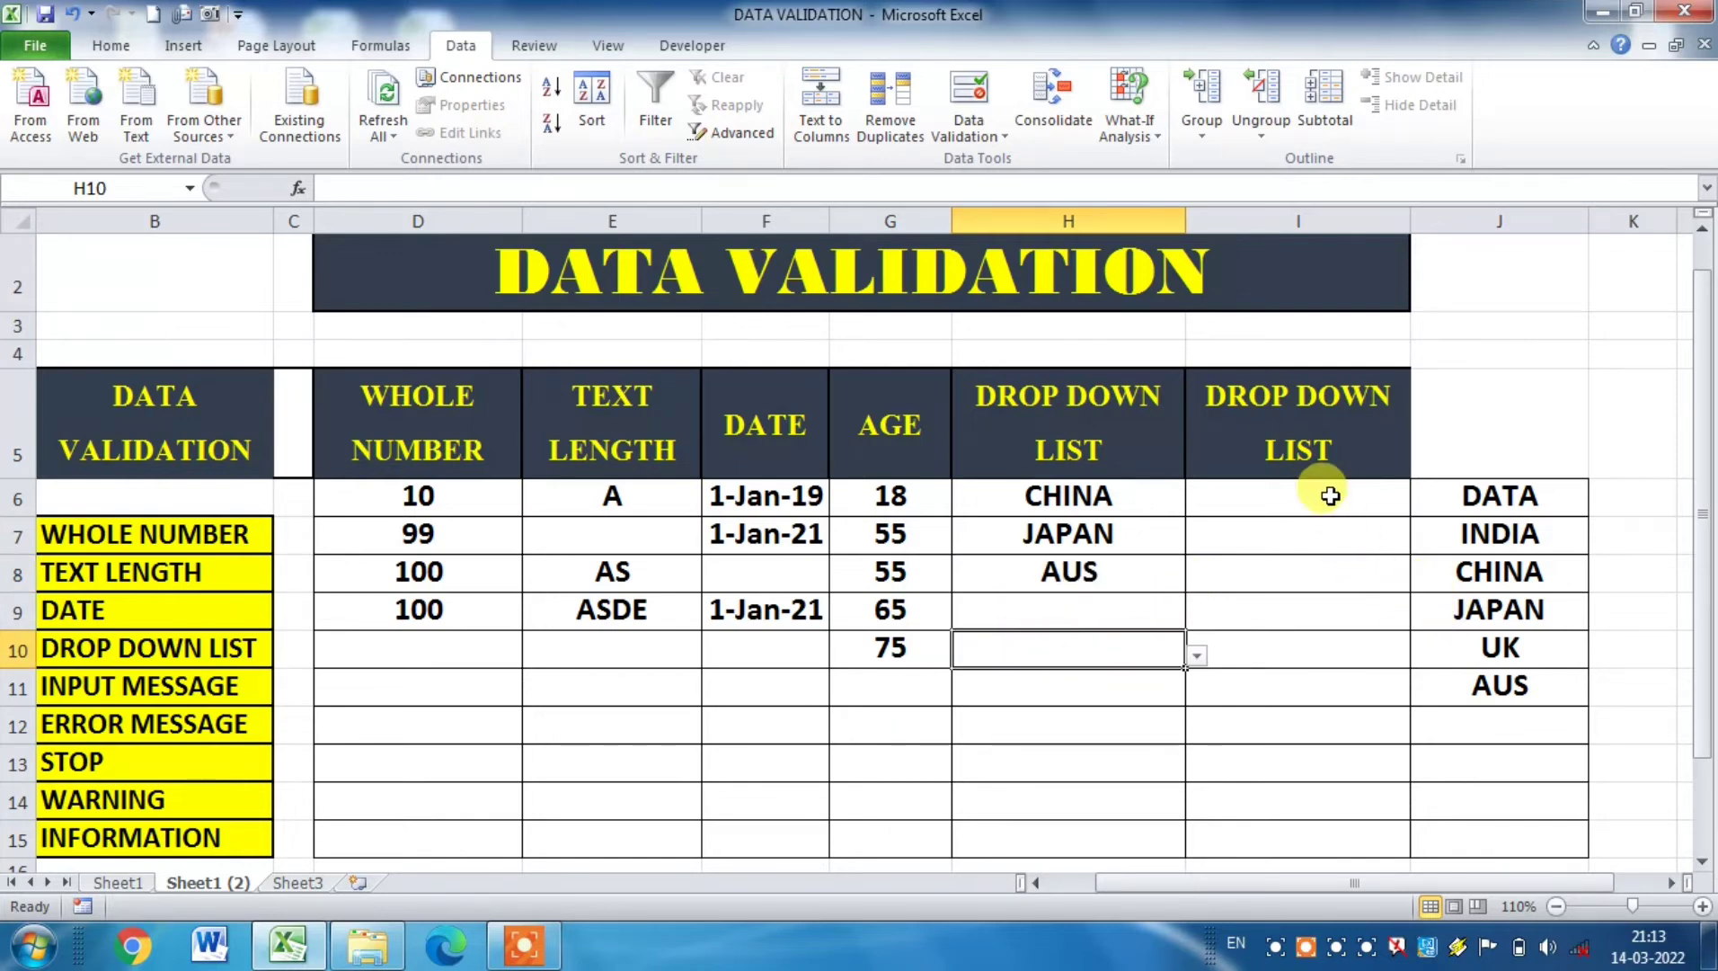
# Step: Apply a List validation to cells I6:I15 with the directly entered source INDIA,CHINA,UK,JAPAN
pyautogui.moveTo(1328, 491); pyautogui.dragTo(1317, 824)
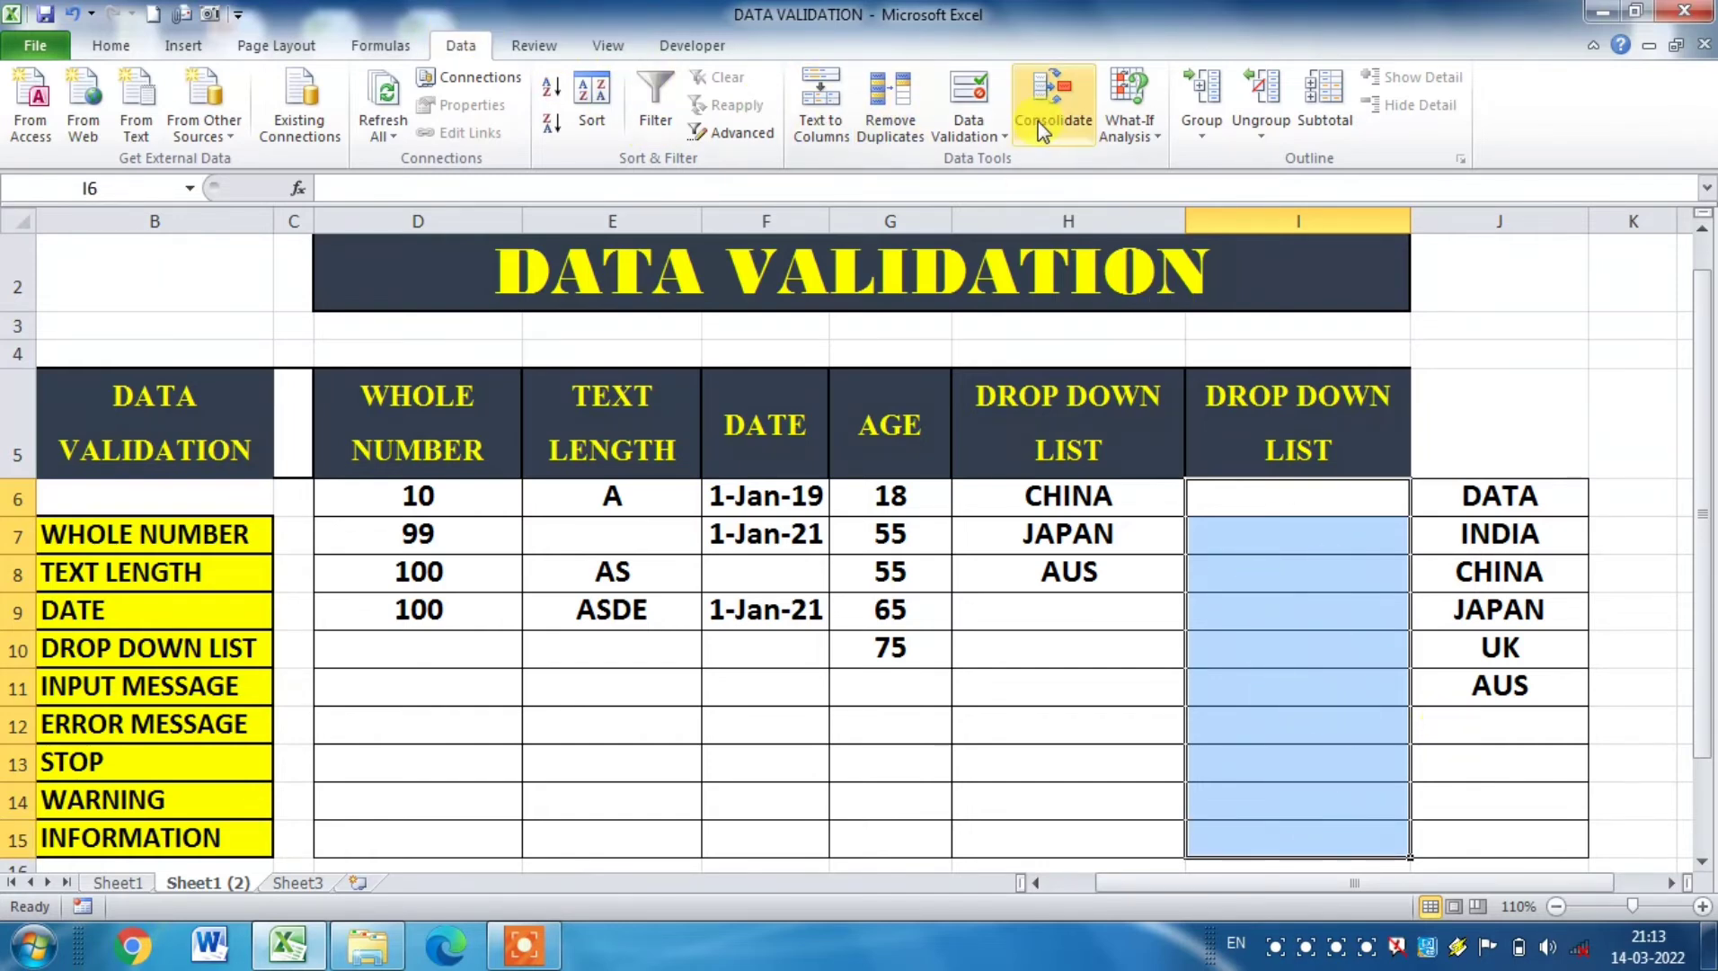
pyautogui.click(975, 100)
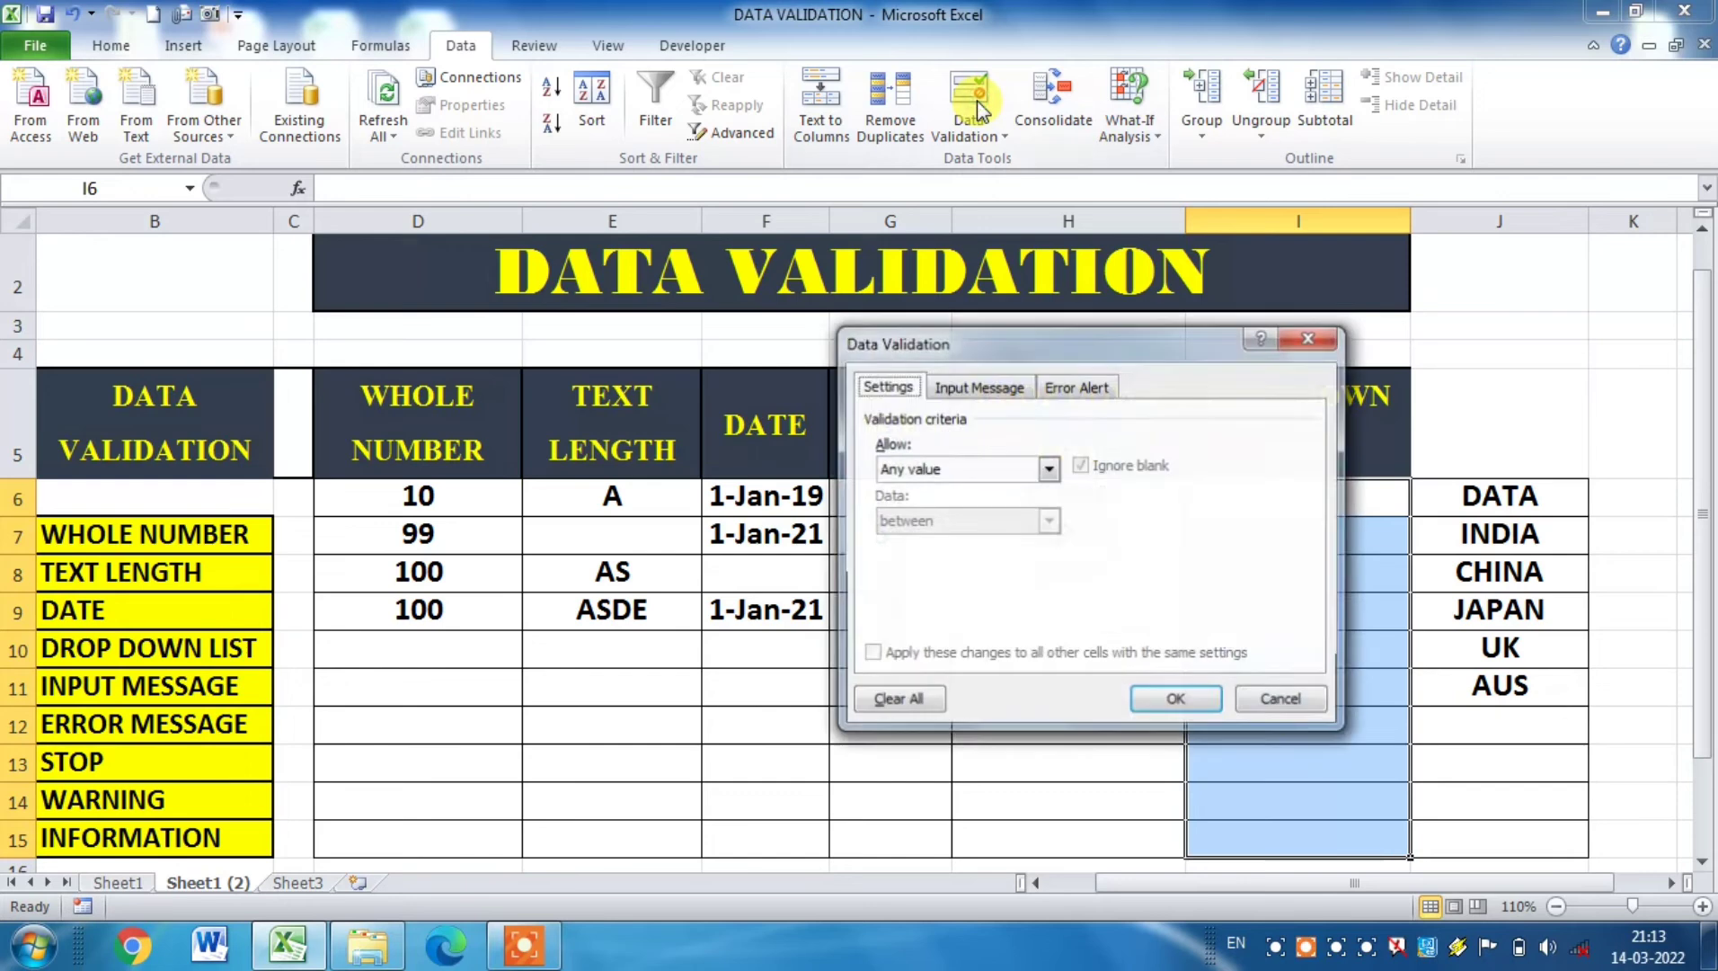
pyautogui.click(1061, 477)
pyautogui.click(924, 537)
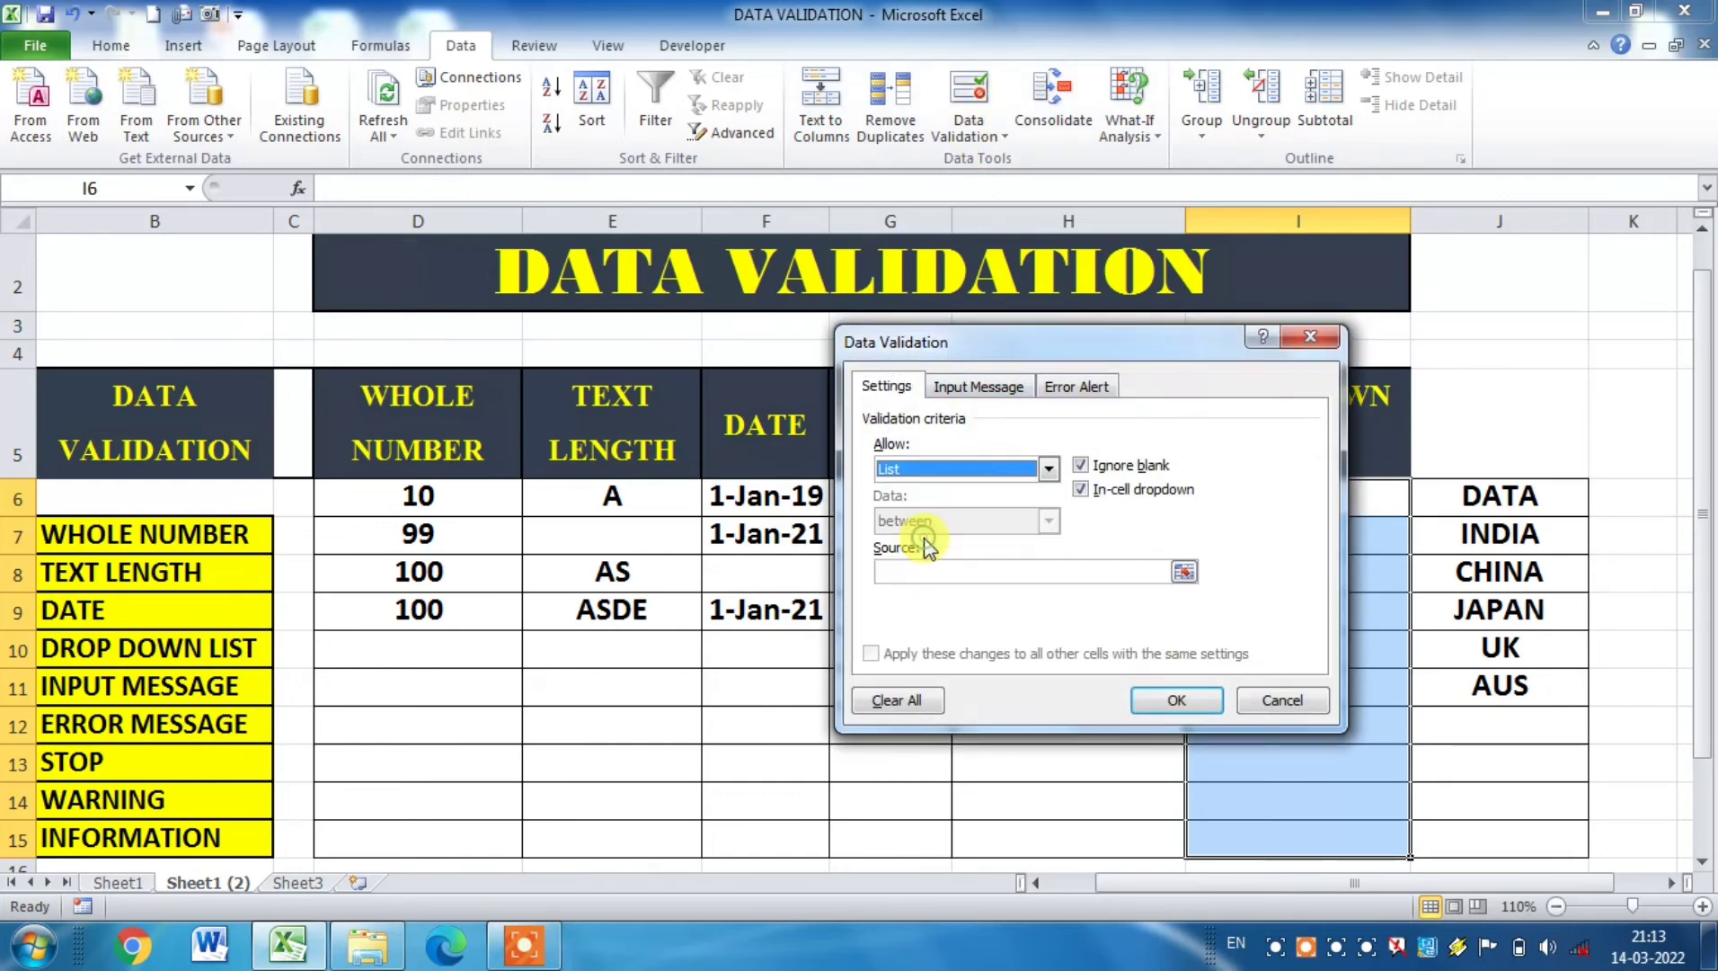
pyautogui.click(946, 572)
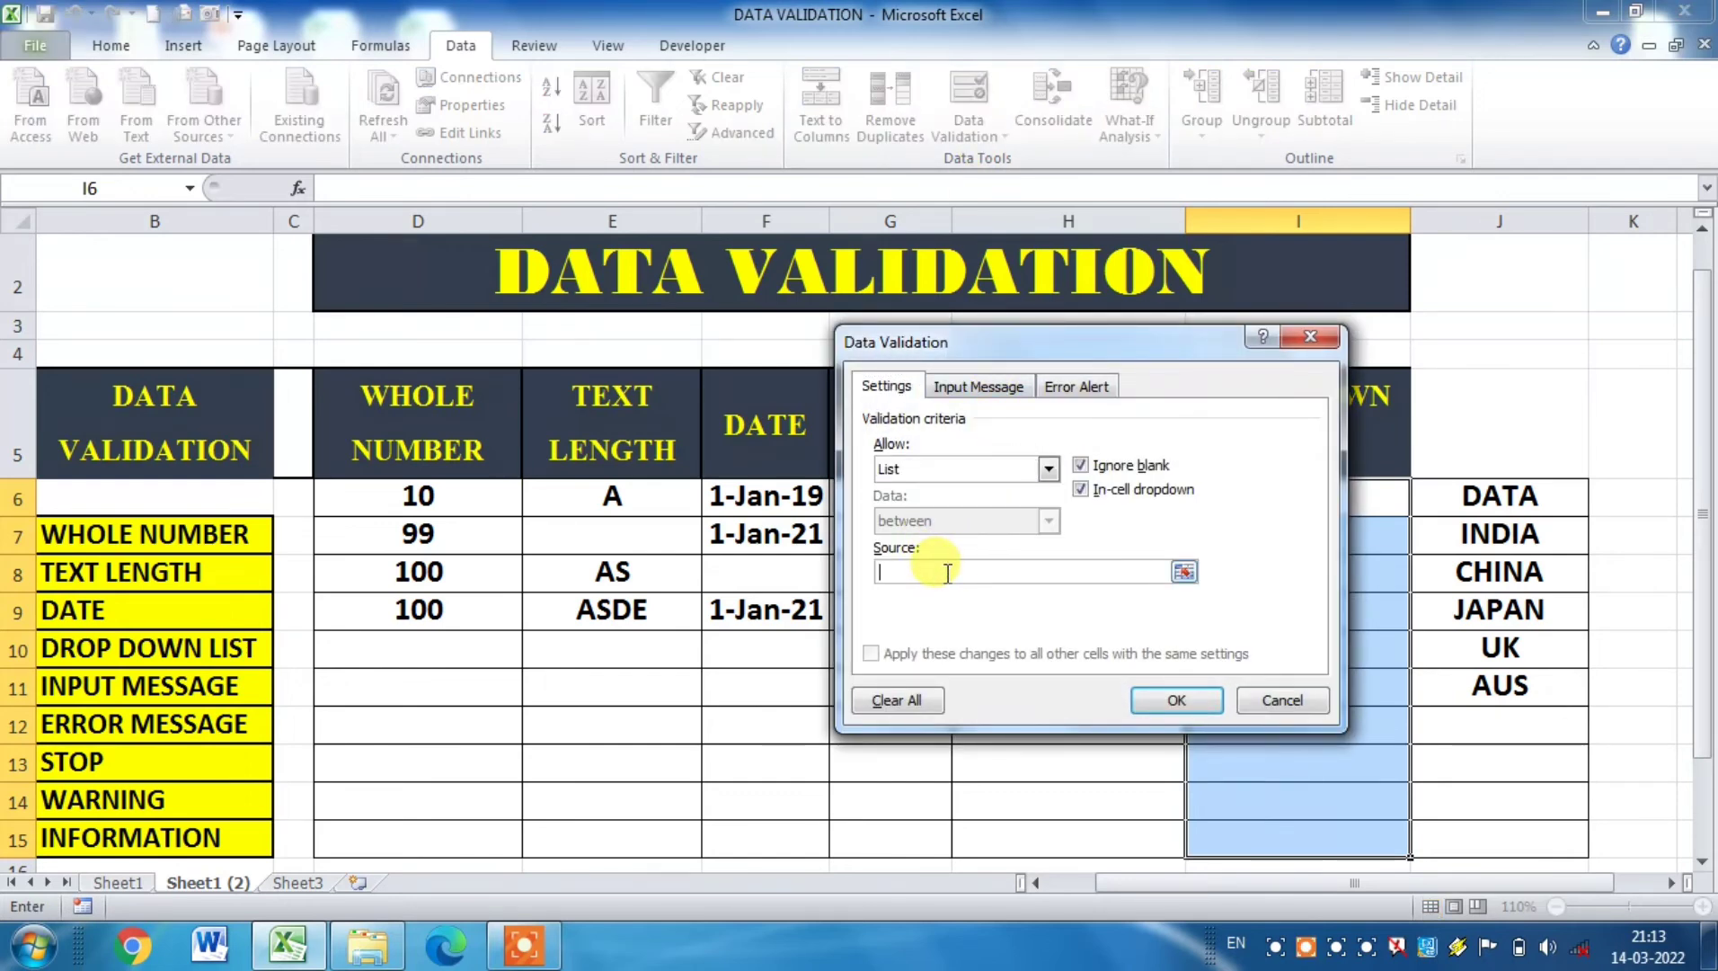
pyautogui.write('INDAIN')
pyautogui.press('BackSpace')
pyautogui.write('IA,CHINA,UK')
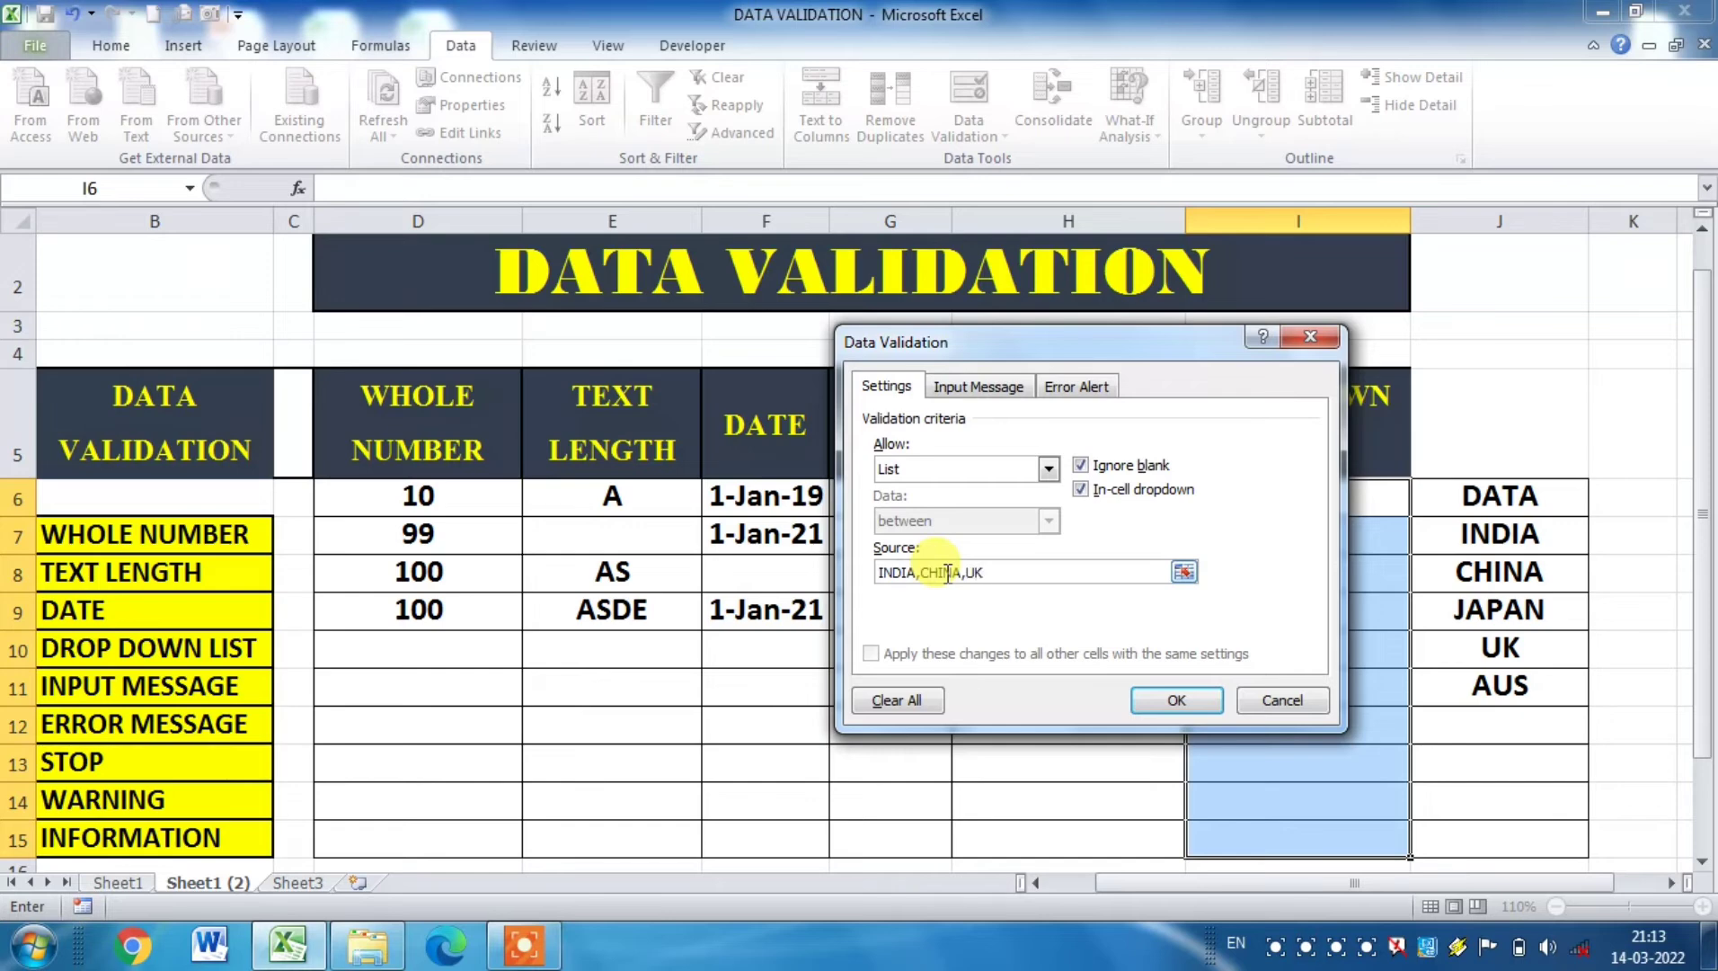
pyautogui.write(',')
pyautogui.write('JAP[AN')
pyautogui.press('BackSpace')
pyautogui.press('BackSpace')
pyautogui.press('BackSpace')
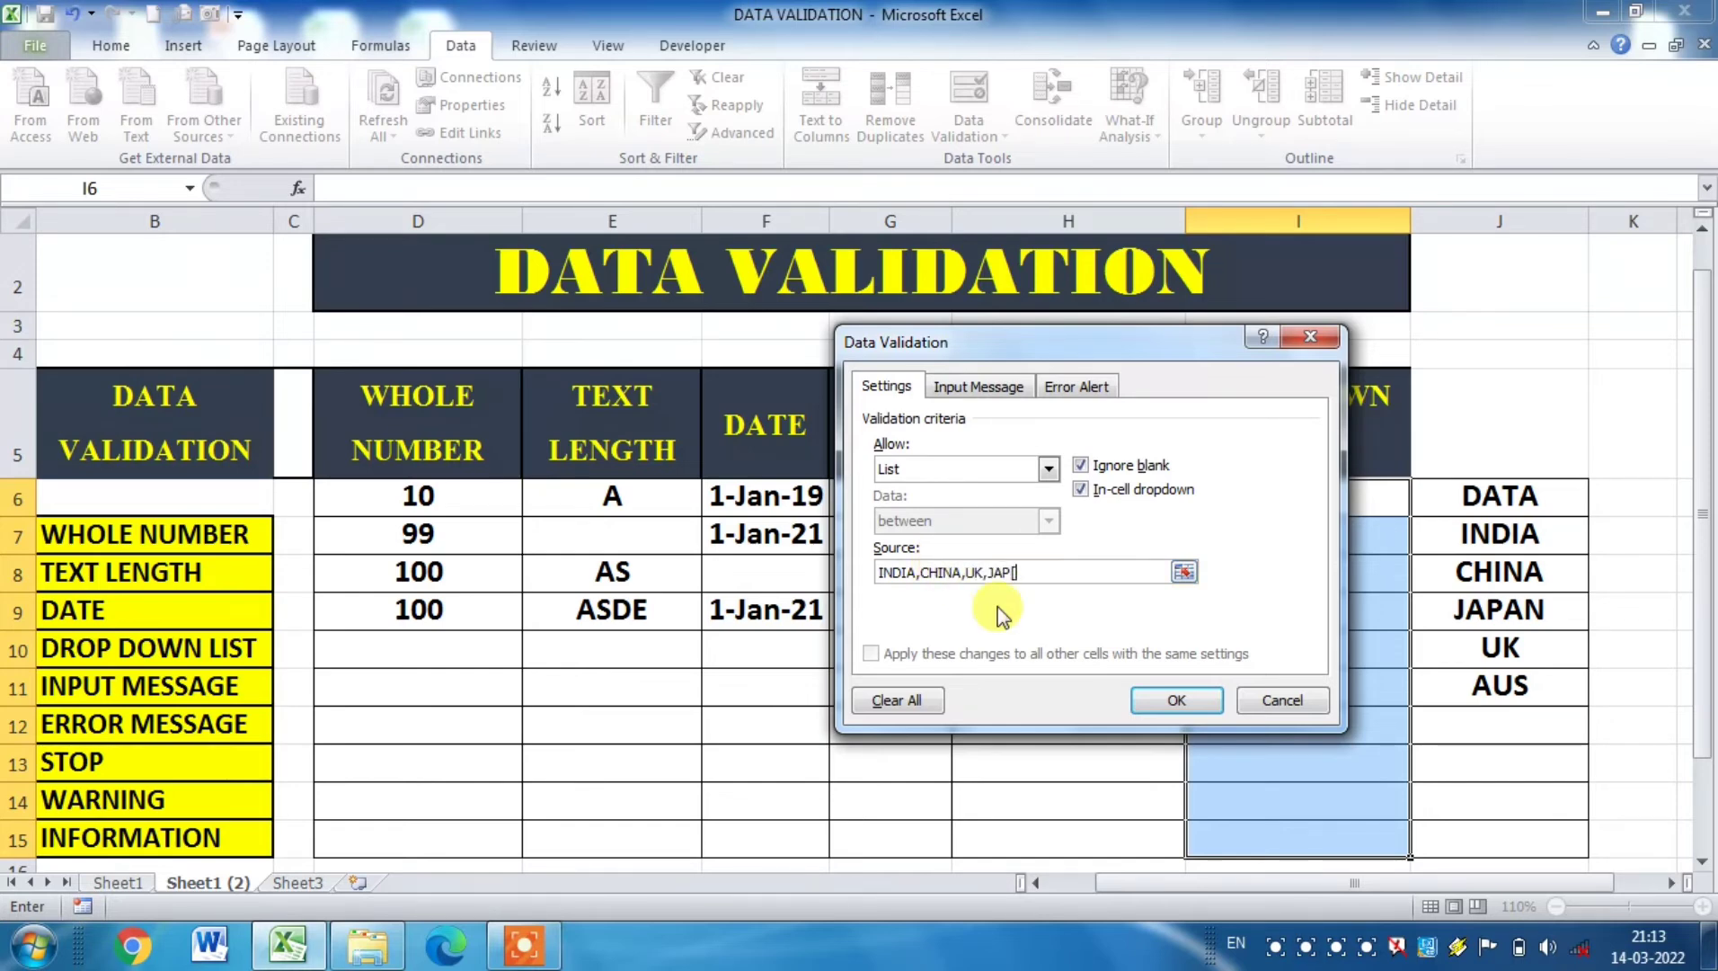
pyautogui.write('AN')
pyautogui.click(1155, 700)
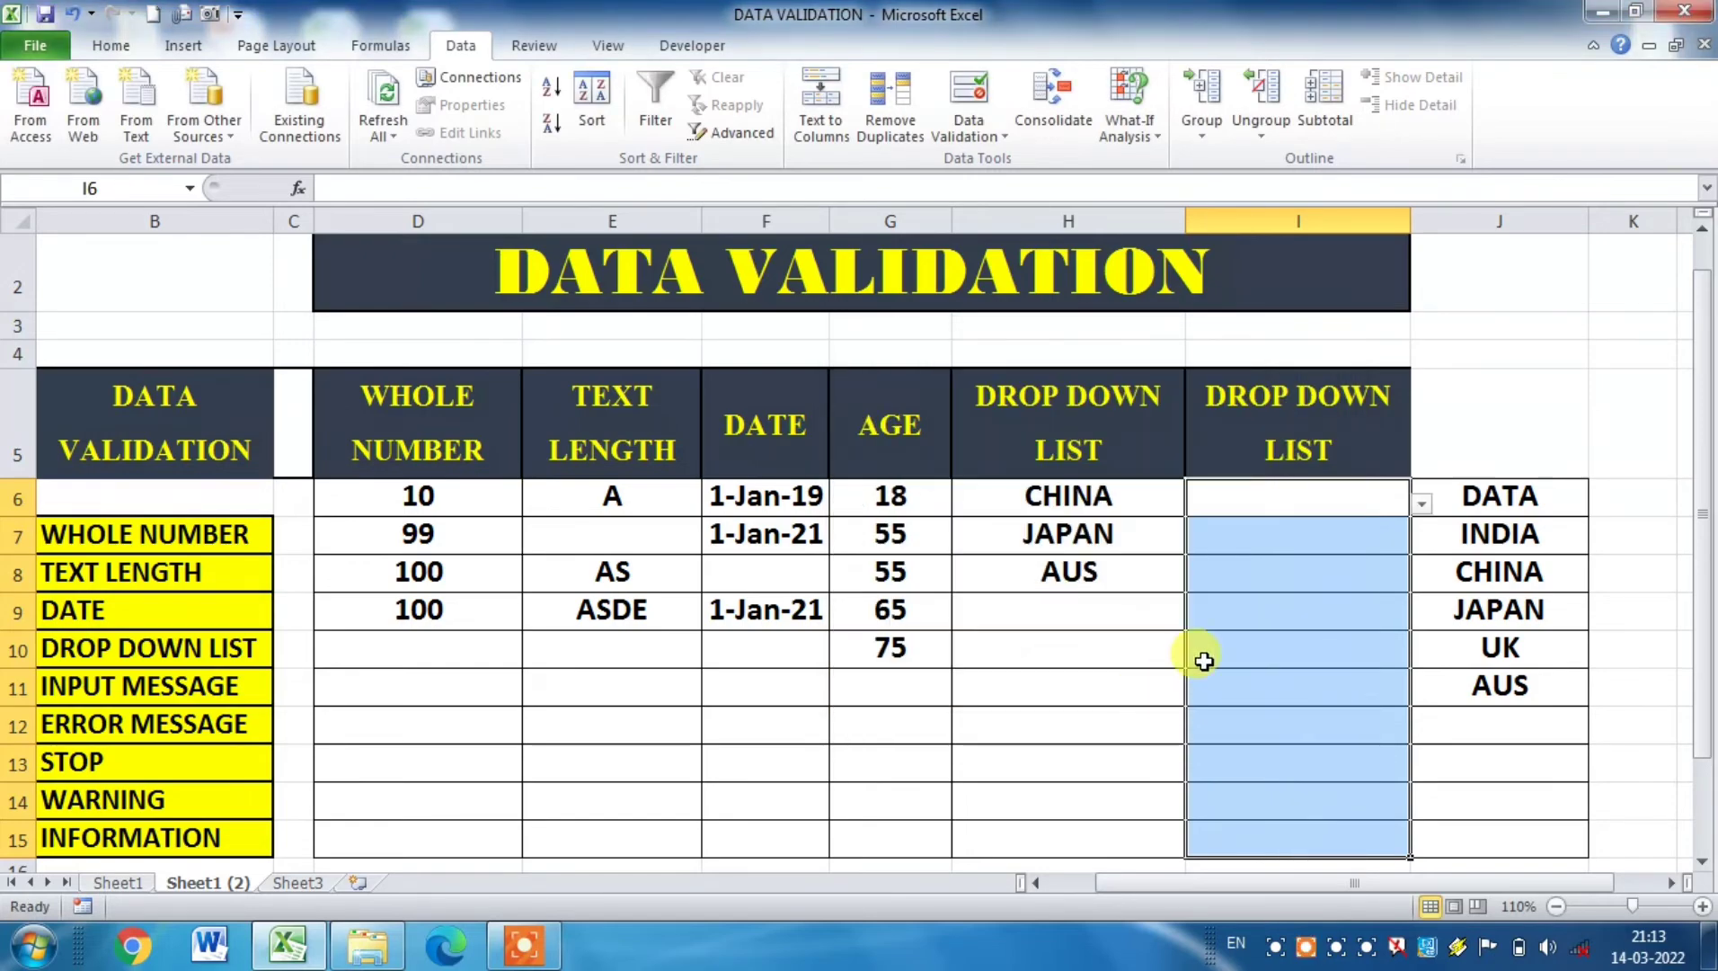
# Step: Choose INDIA in I6 and UK in I7 from the cells' drop-down lists
pyautogui.click(1066, 647)
pyautogui.click(1303, 504)
pyautogui.click(1422, 504)
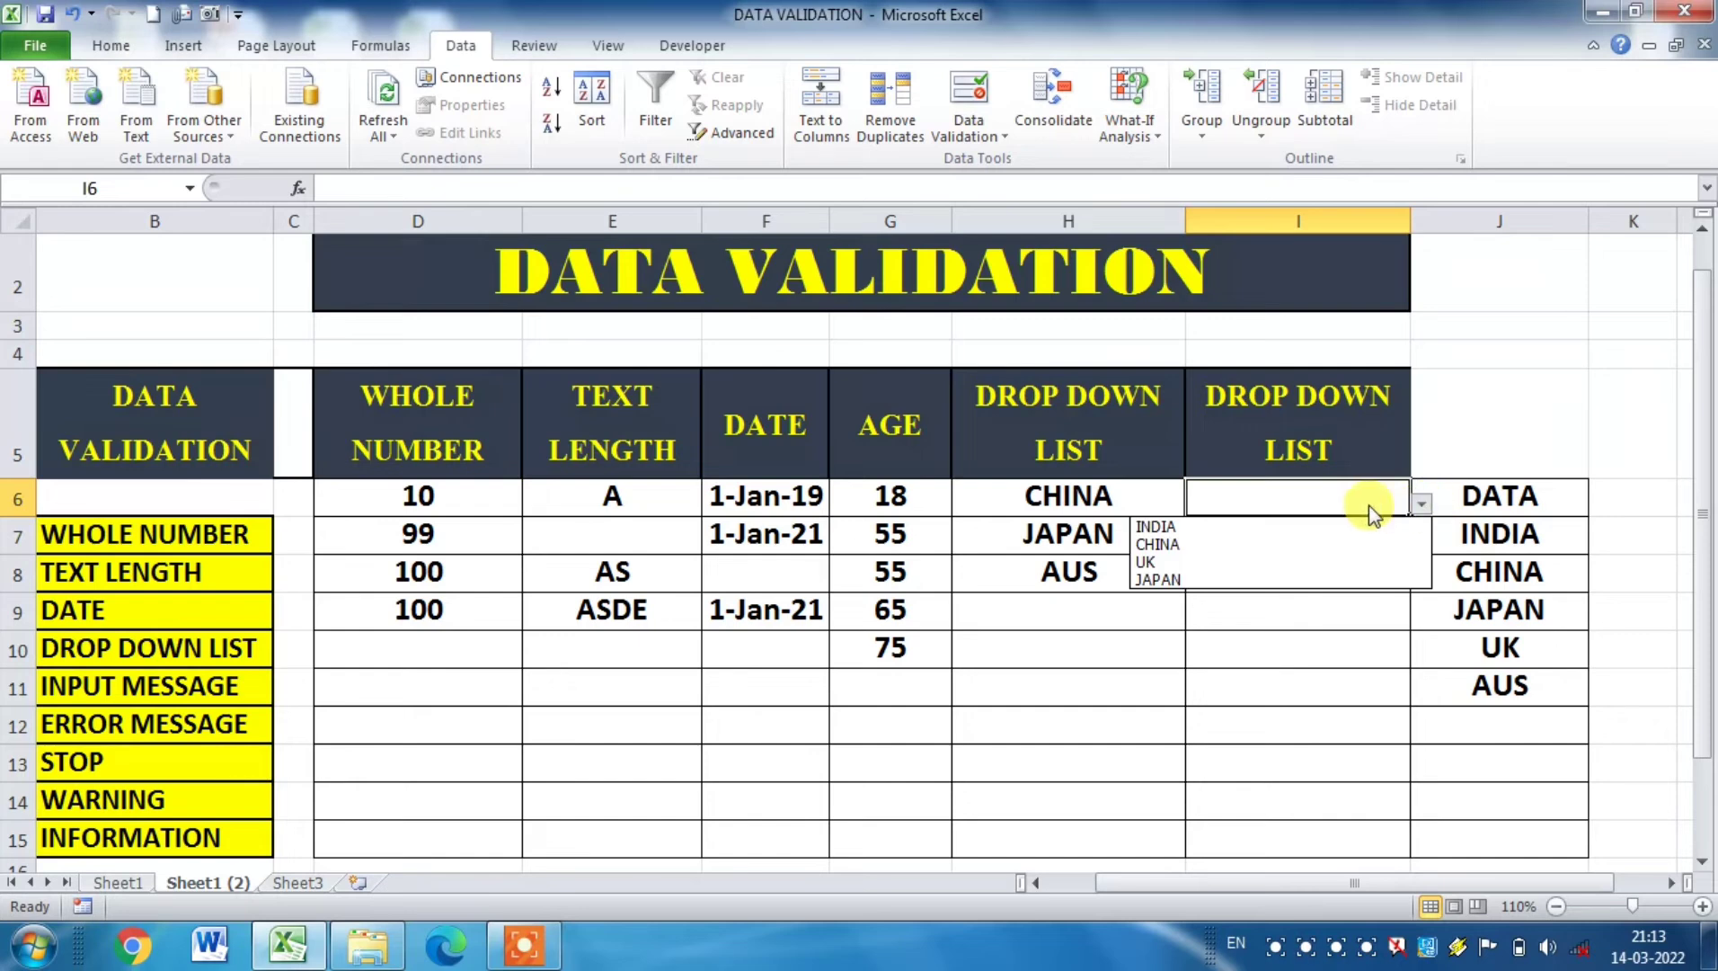
pyautogui.click(1209, 528)
pyautogui.click(1370, 530)
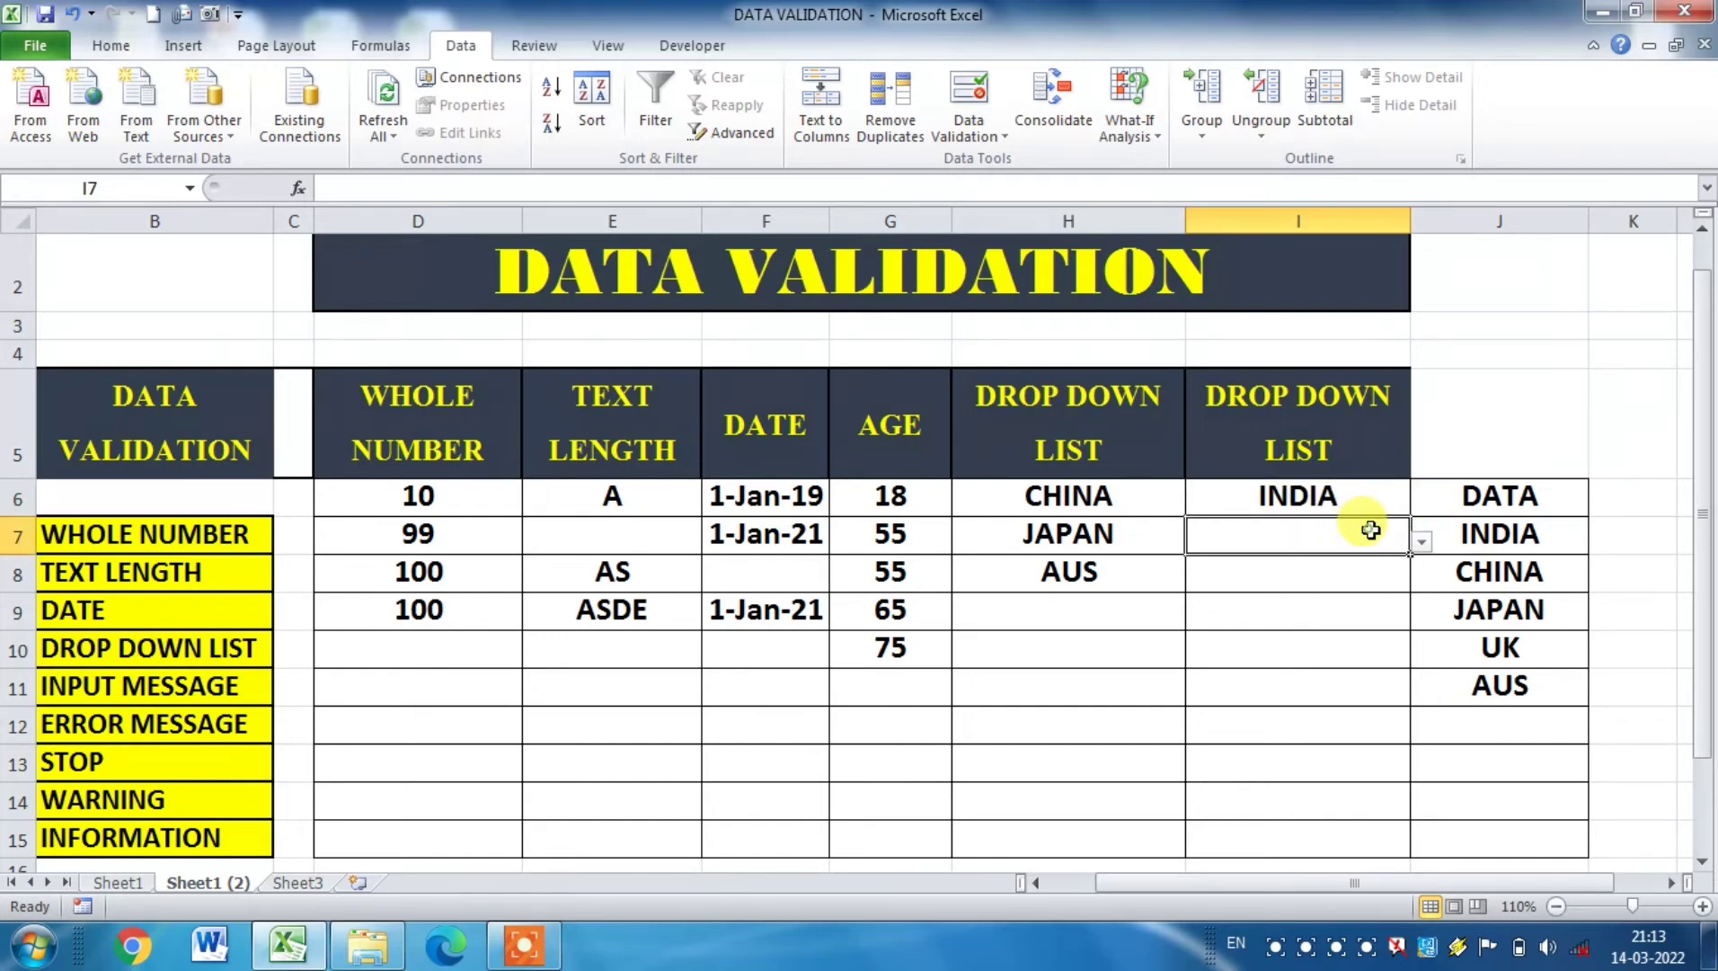
pyautogui.click(1420, 539)
pyautogui.click(1219, 600)
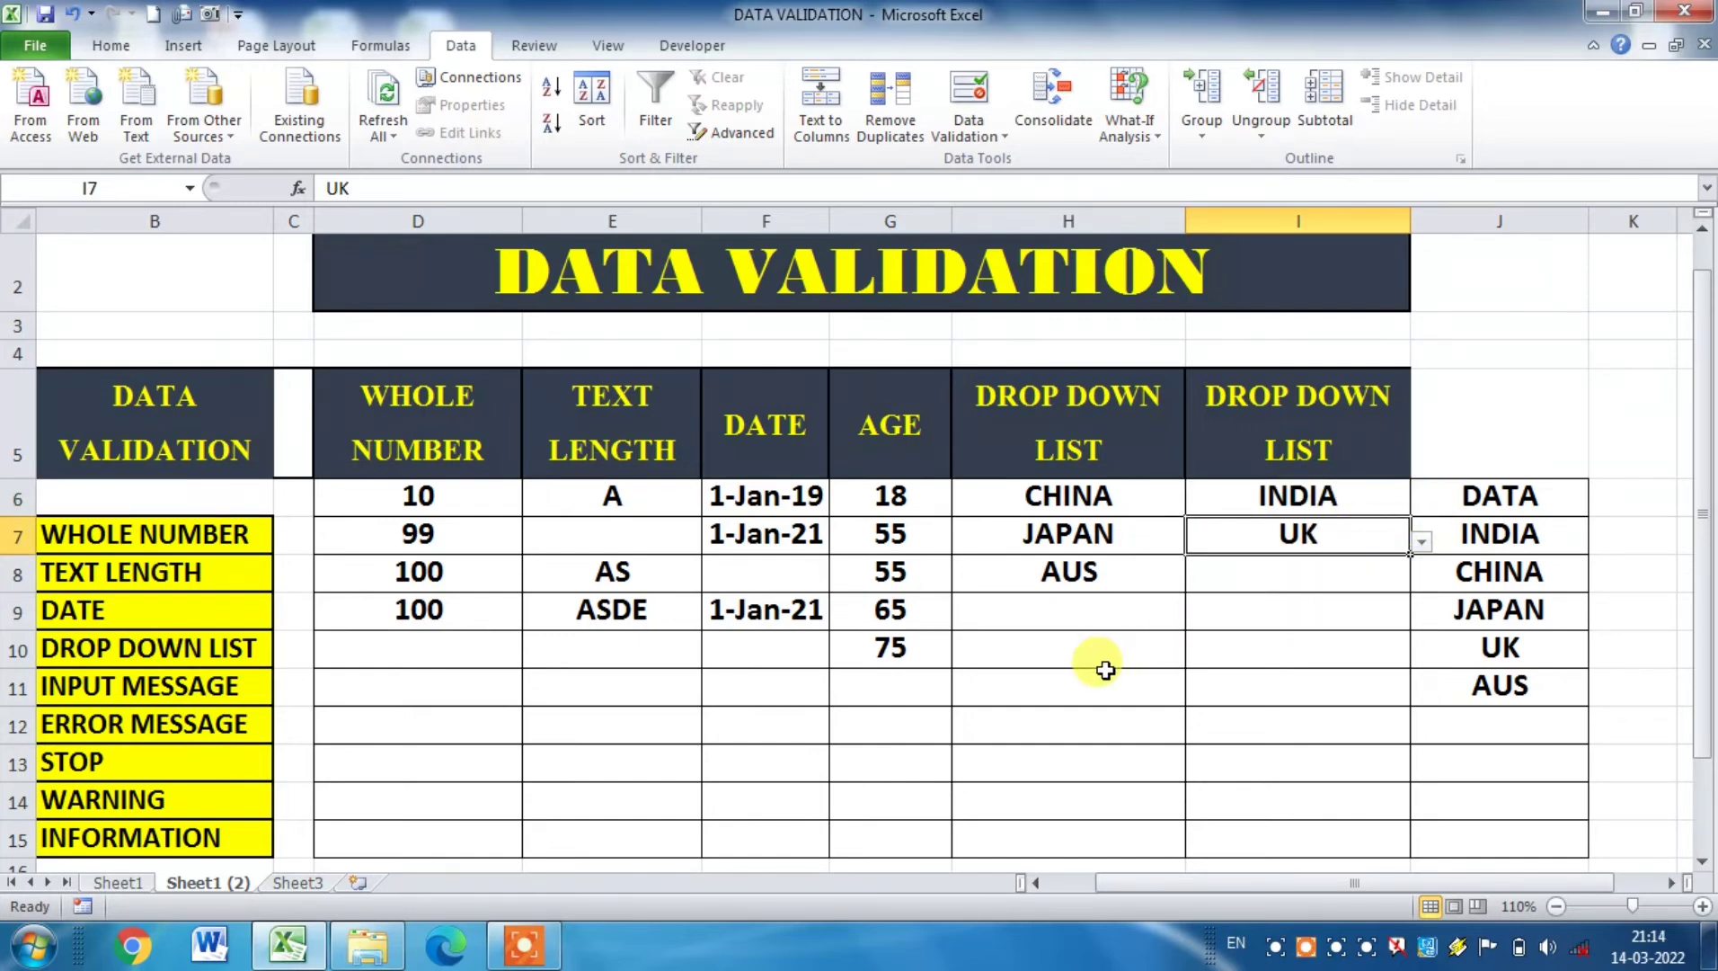
pyautogui.click(1101, 683)
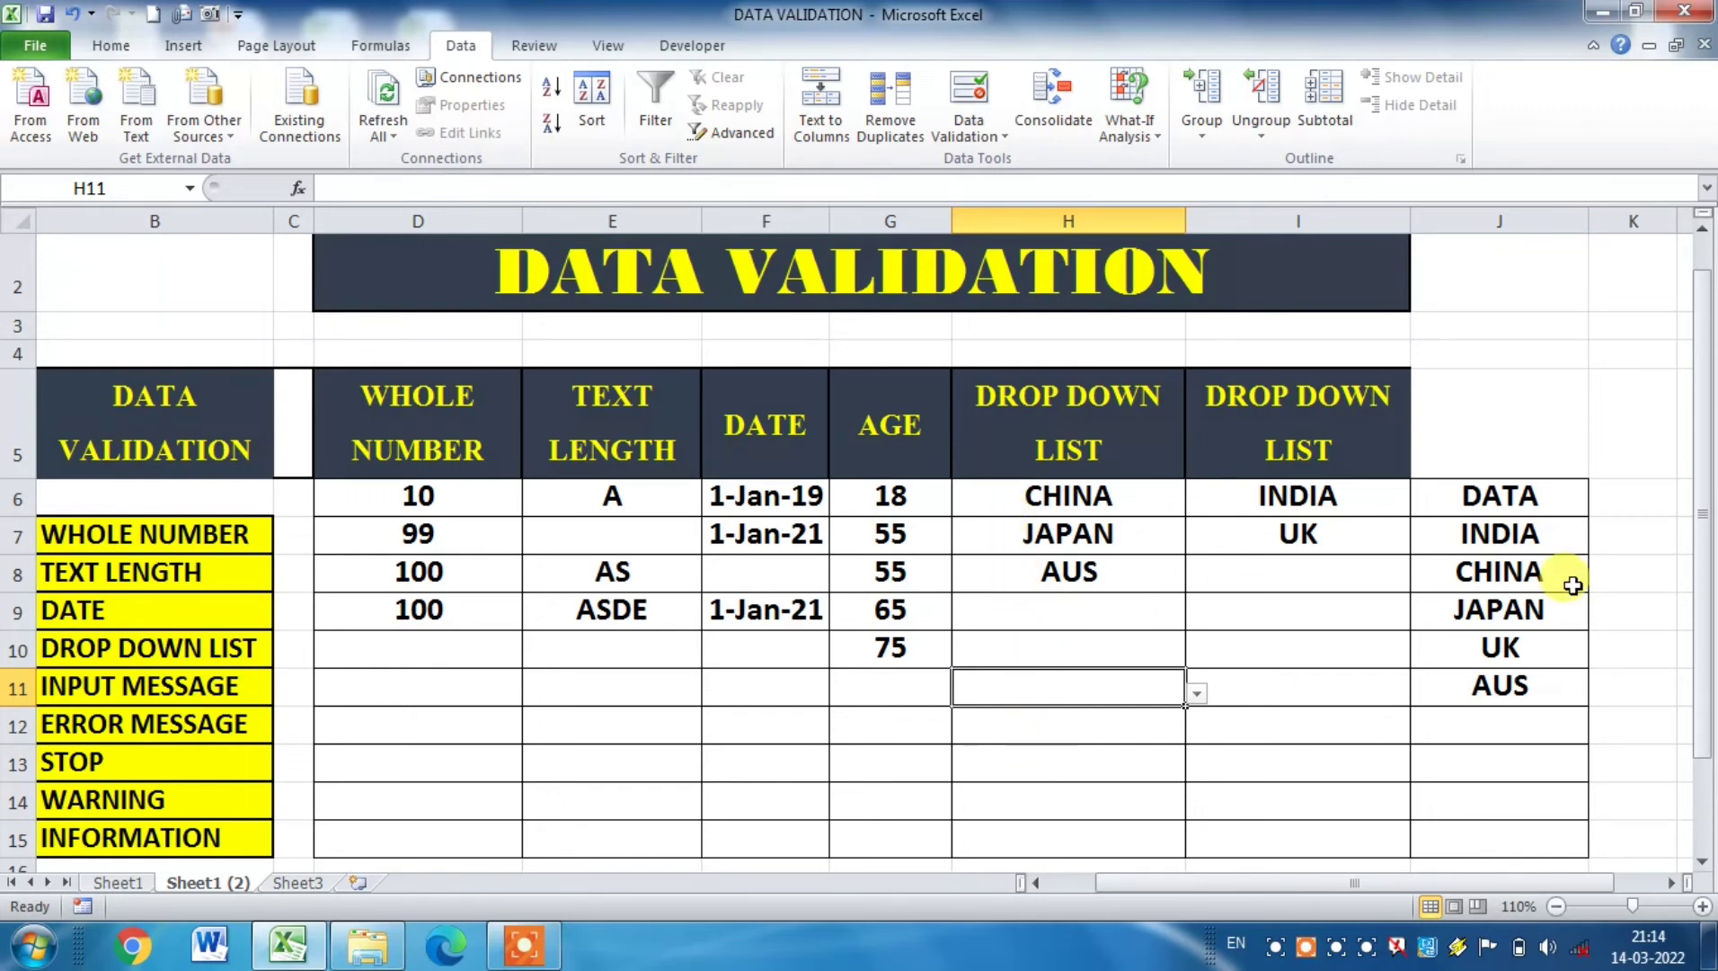
# Step: Clear the CHINA entry from cell J8 in the source list
pyautogui.click(1546, 550)
pyautogui.click(1552, 566)
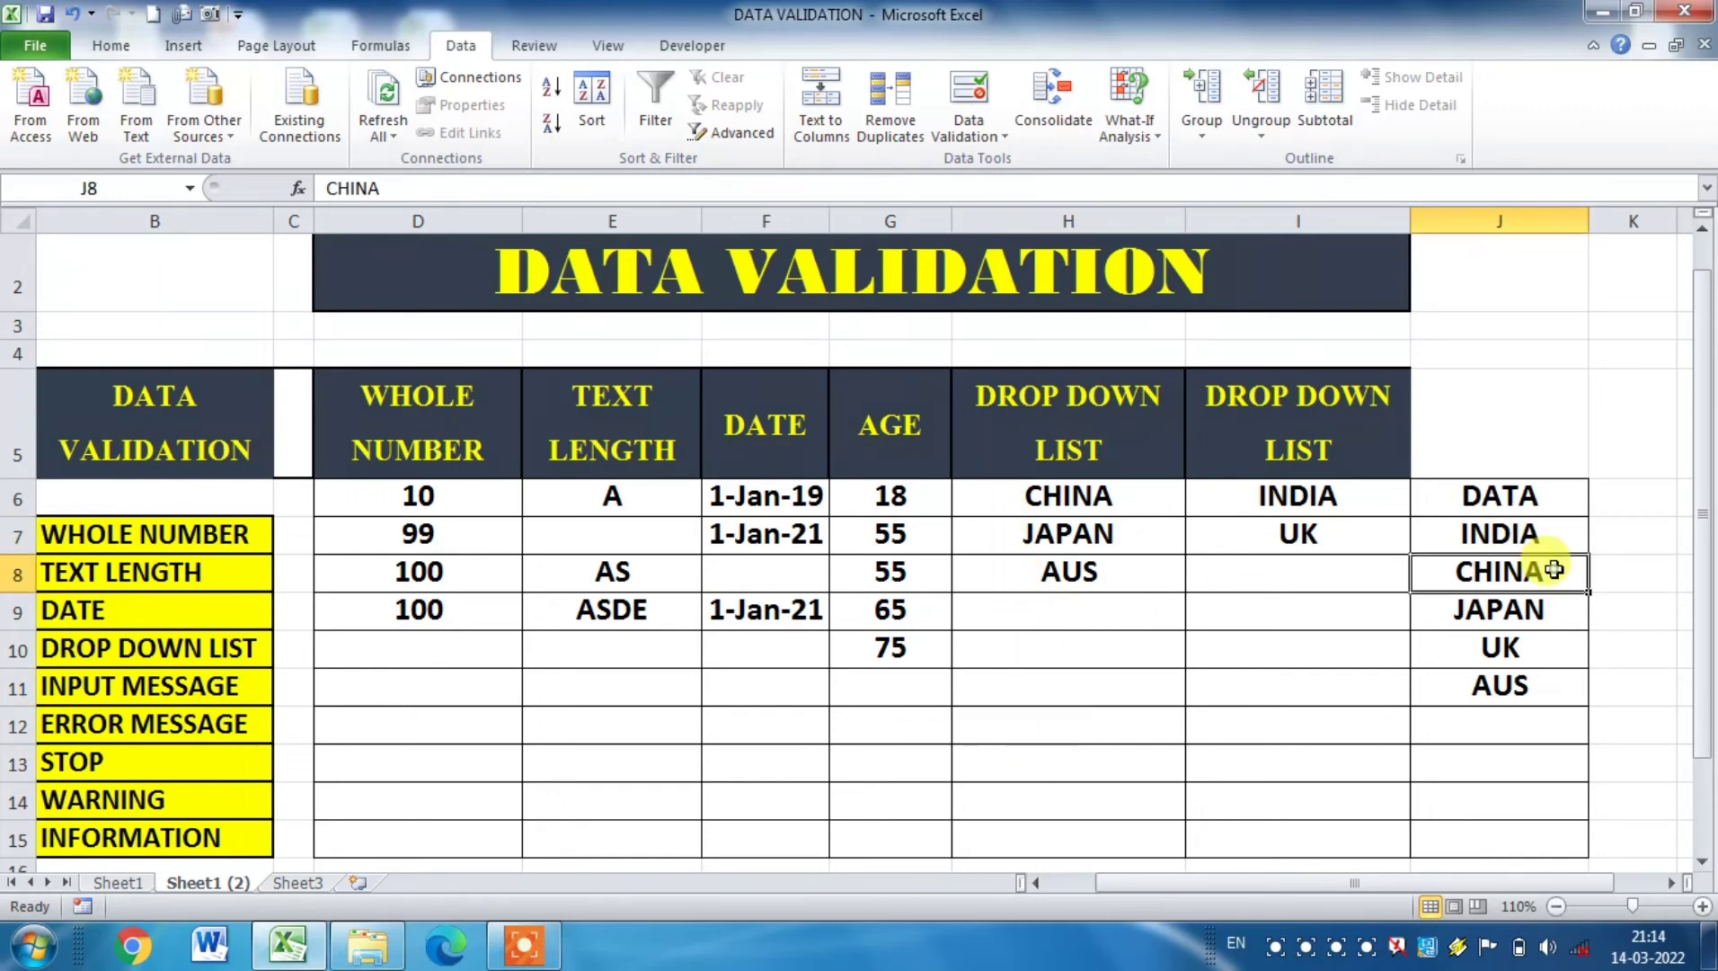
pyautogui.press('Delete')
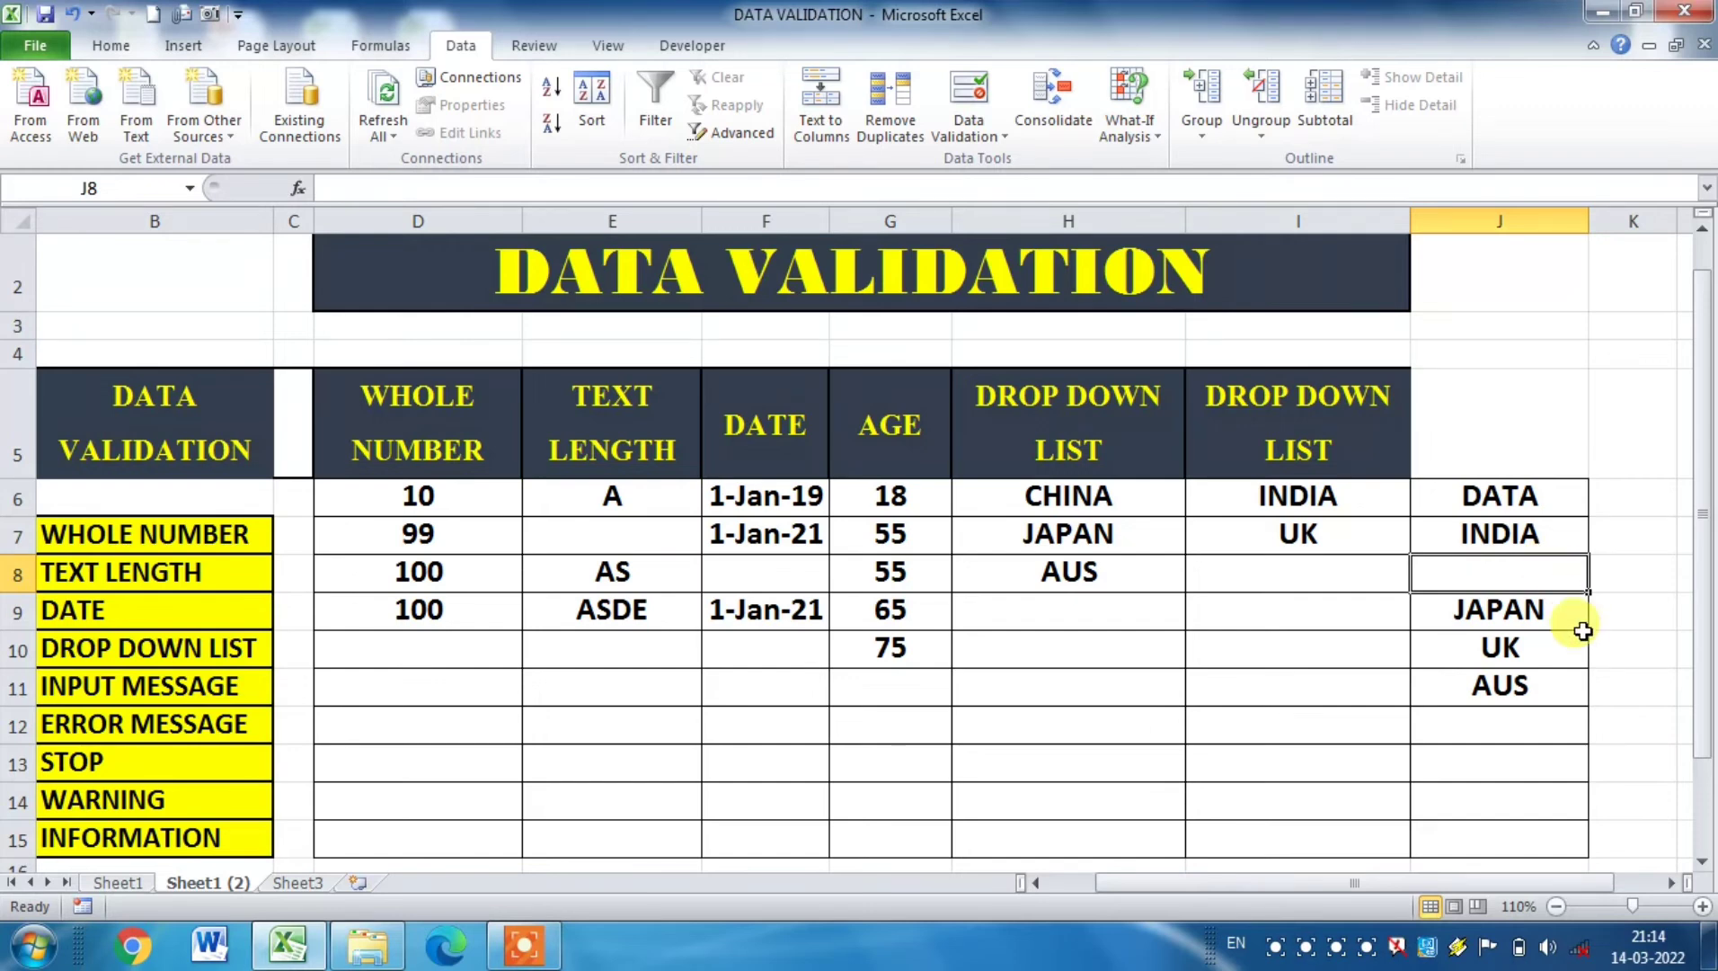
# Step: Check how the cleared source entry affects the drop-down list in cell H9 by picking its blank item
pyautogui.click(1571, 643)
pyautogui.click(1111, 682)
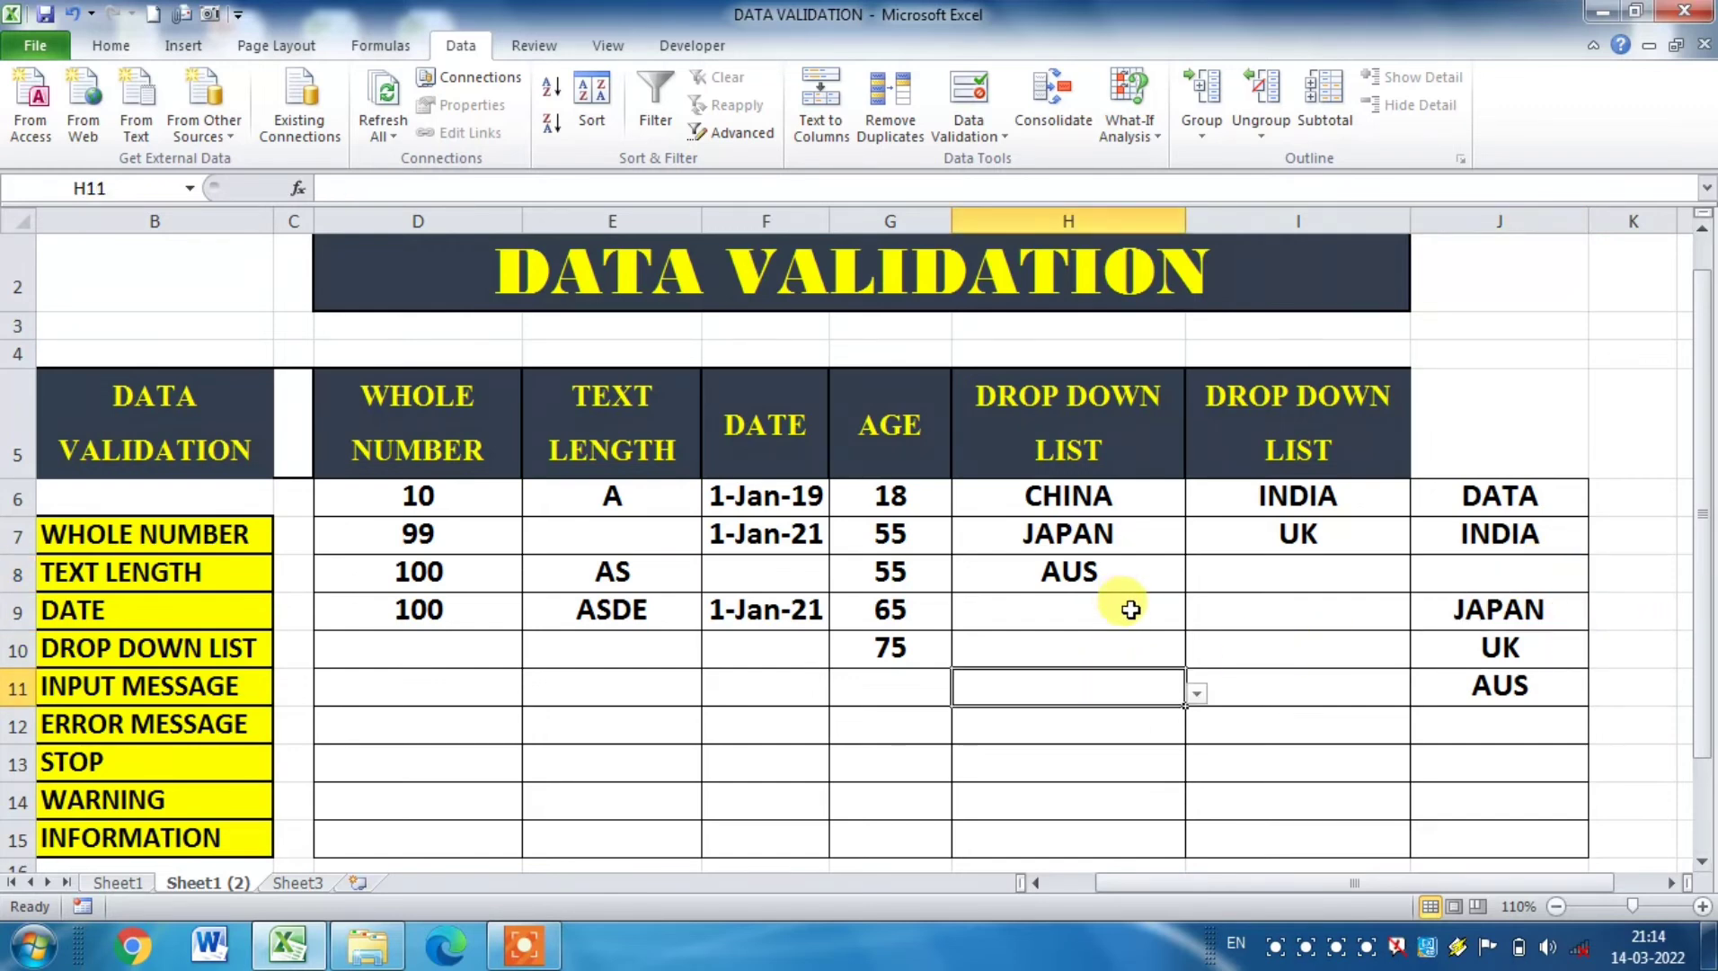
pyautogui.click(1130, 609)
pyautogui.click(1196, 618)
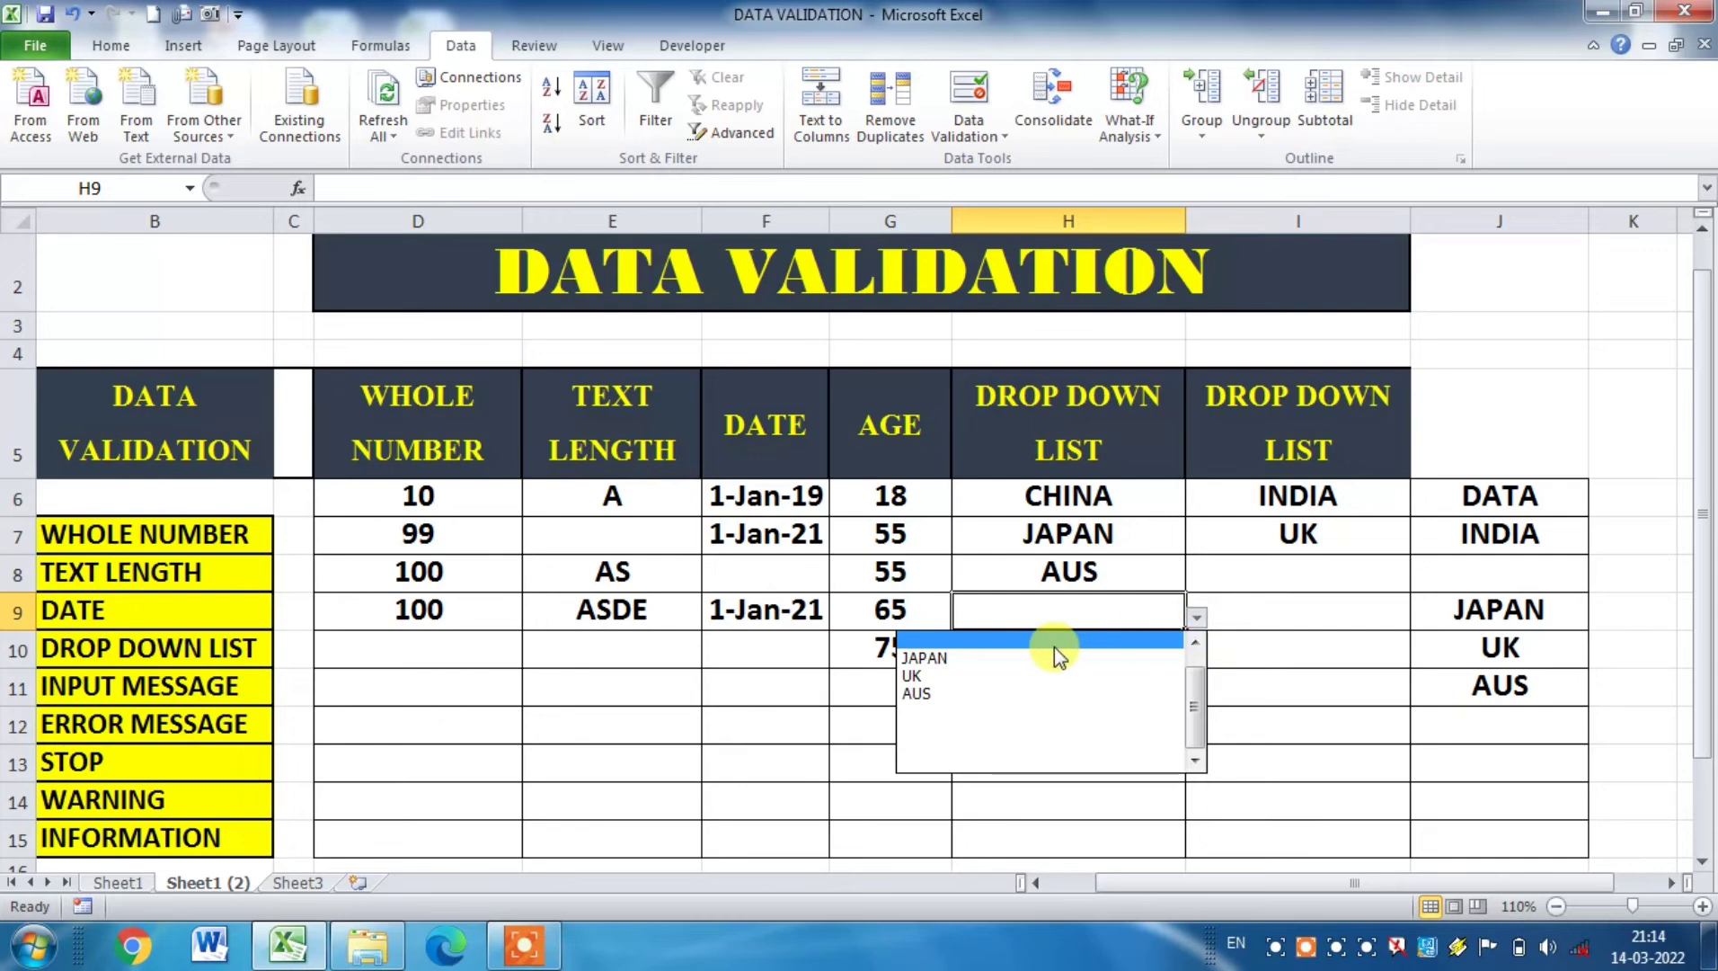
pyautogui.click(1007, 640)
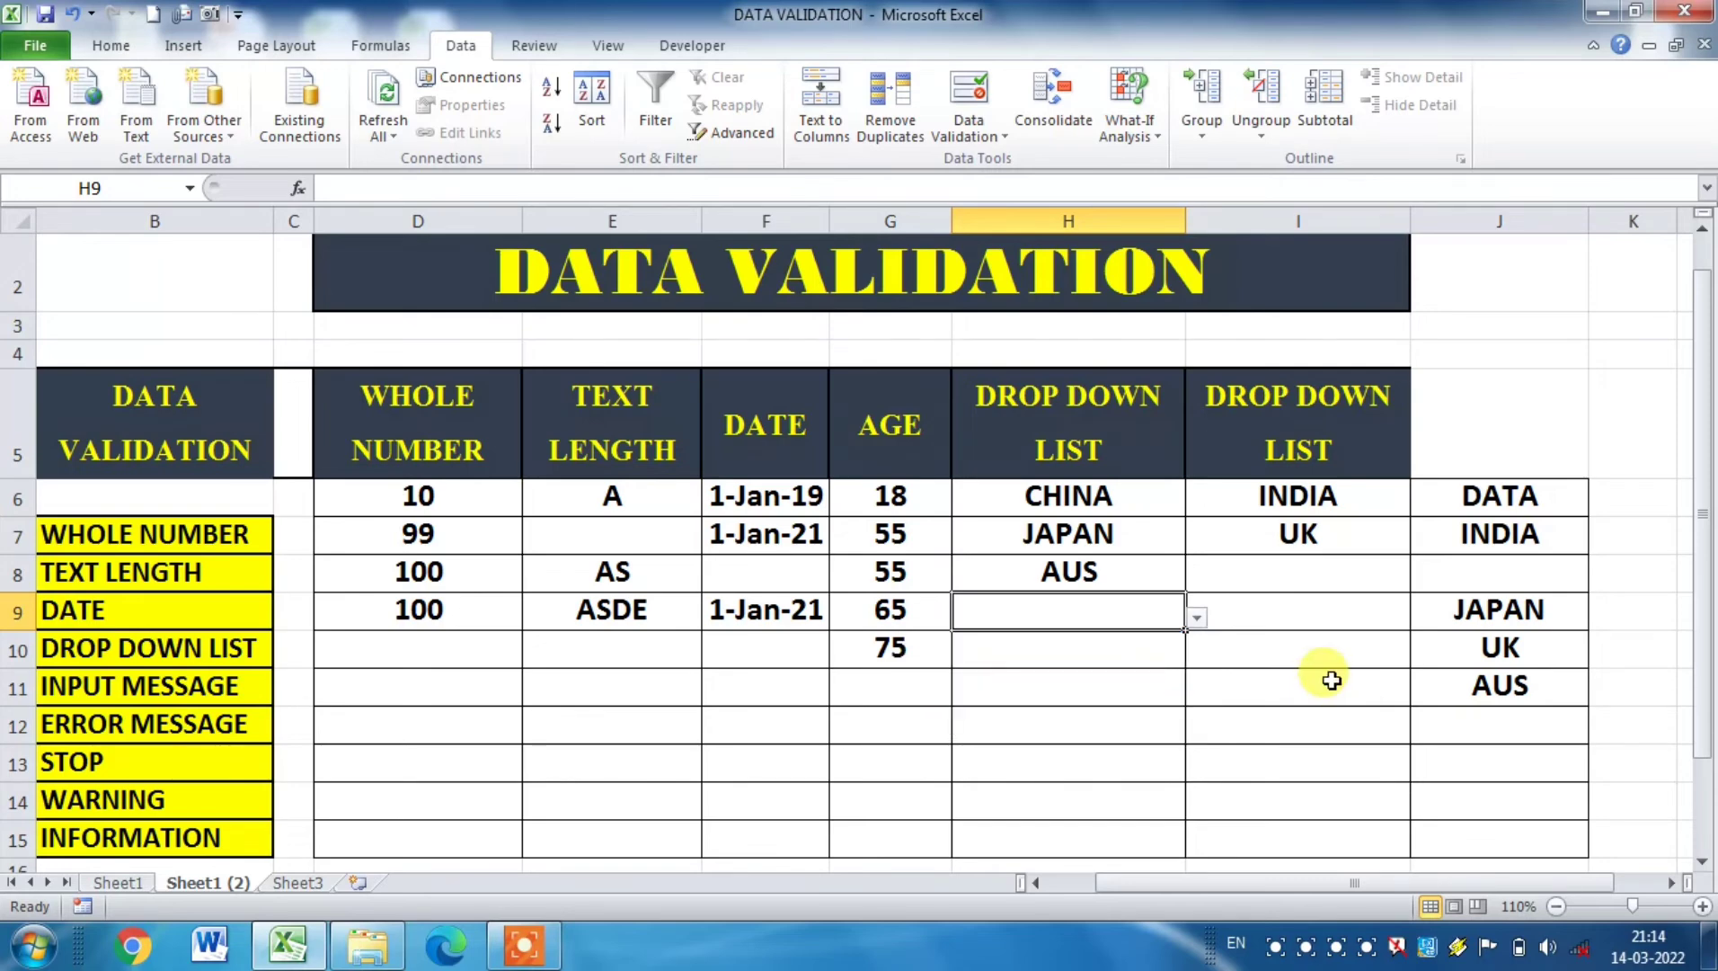
# Step: Hide column J, which holds the source list of countries
pyautogui.rightClick(1506, 222)
pyautogui.click(1573, 540)
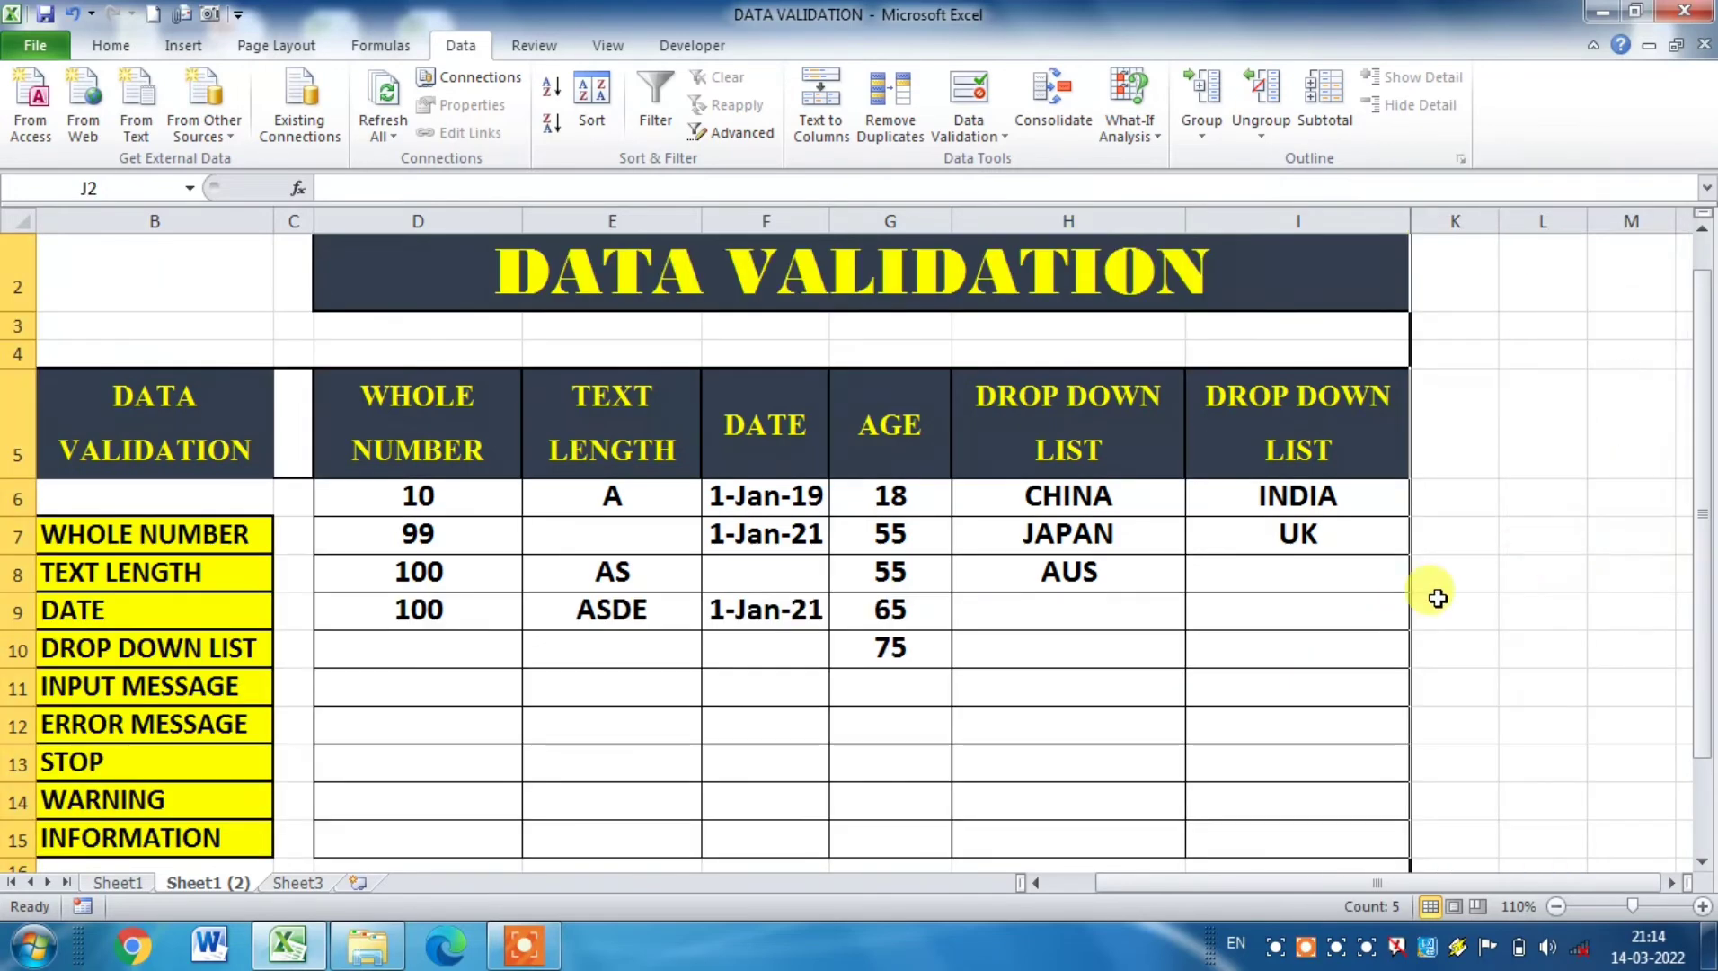
# Step: Change the country in cell H6 to UK using the cell's drop-down list
pyautogui.click(1462, 614)
pyautogui.click(1106, 495)
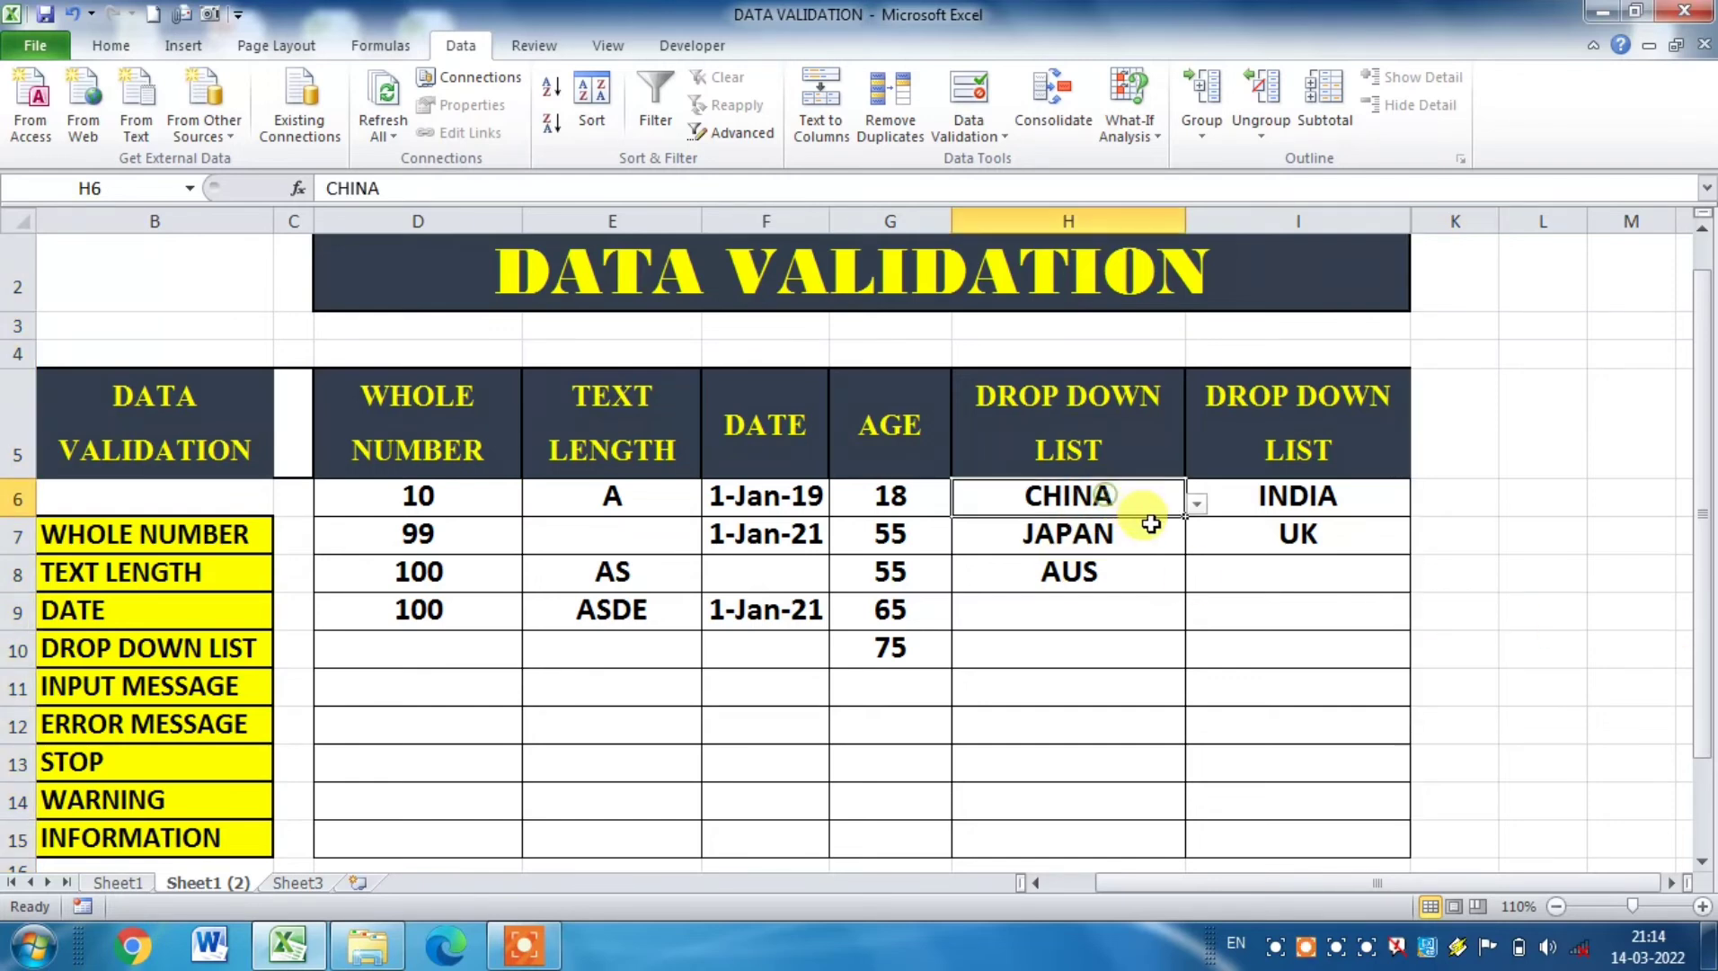
pyautogui.click(1196, 504)
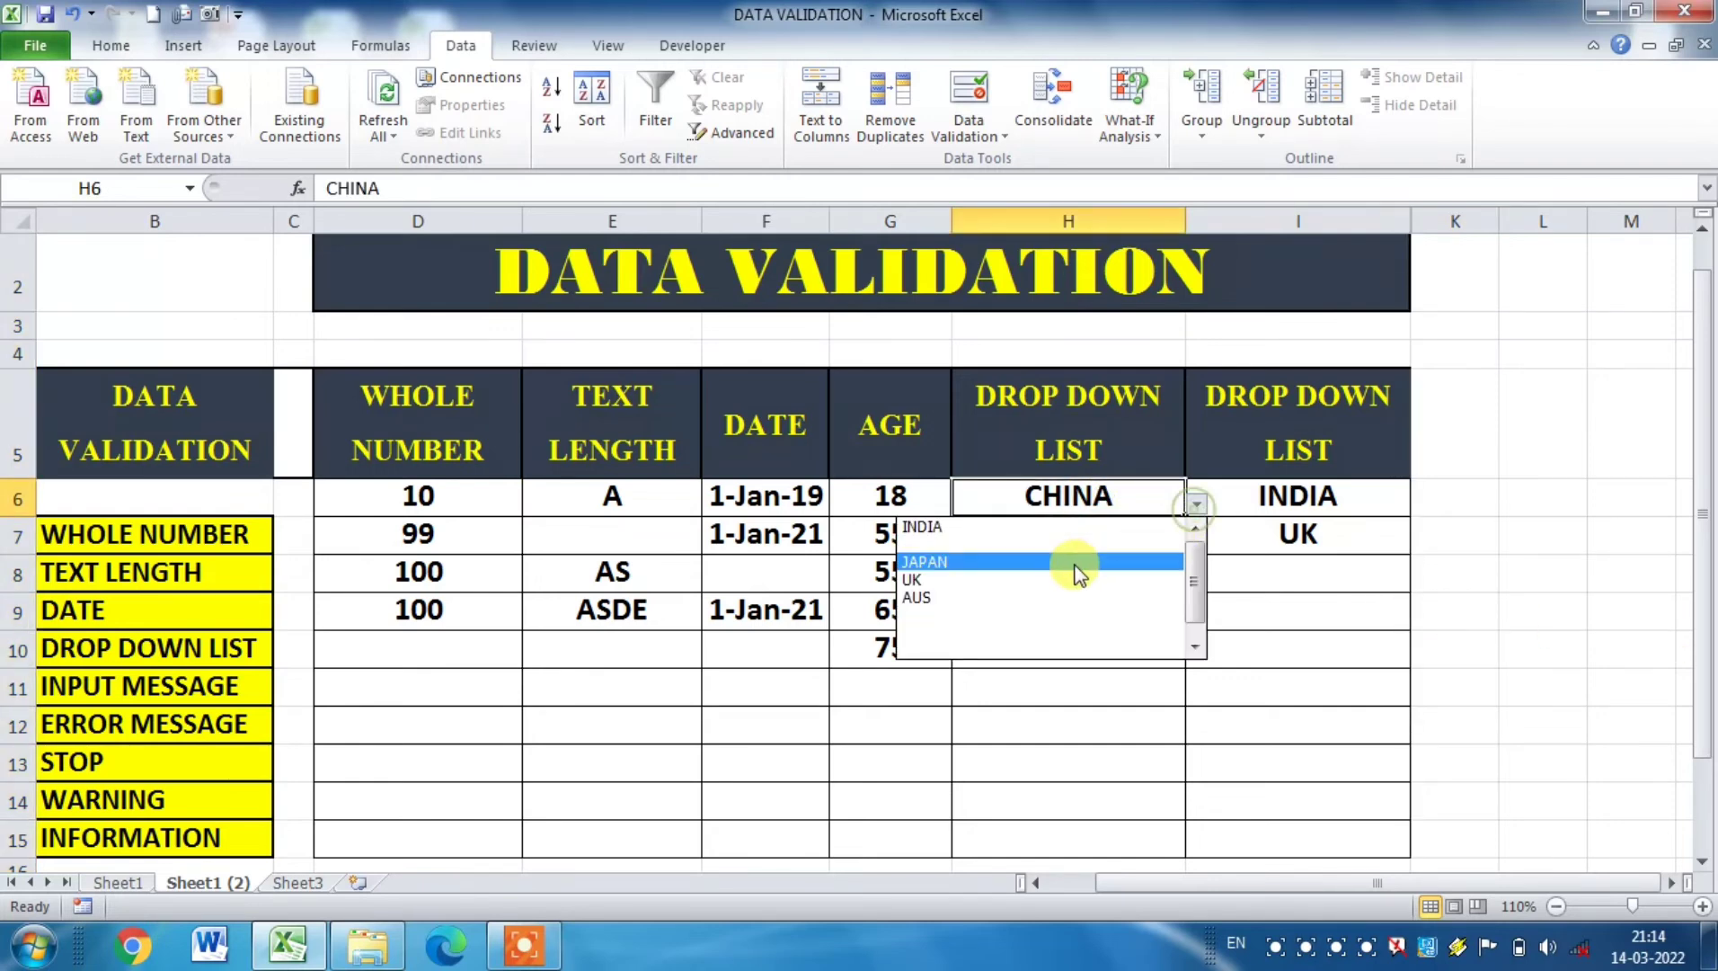
pyautogui.click(942, 578)
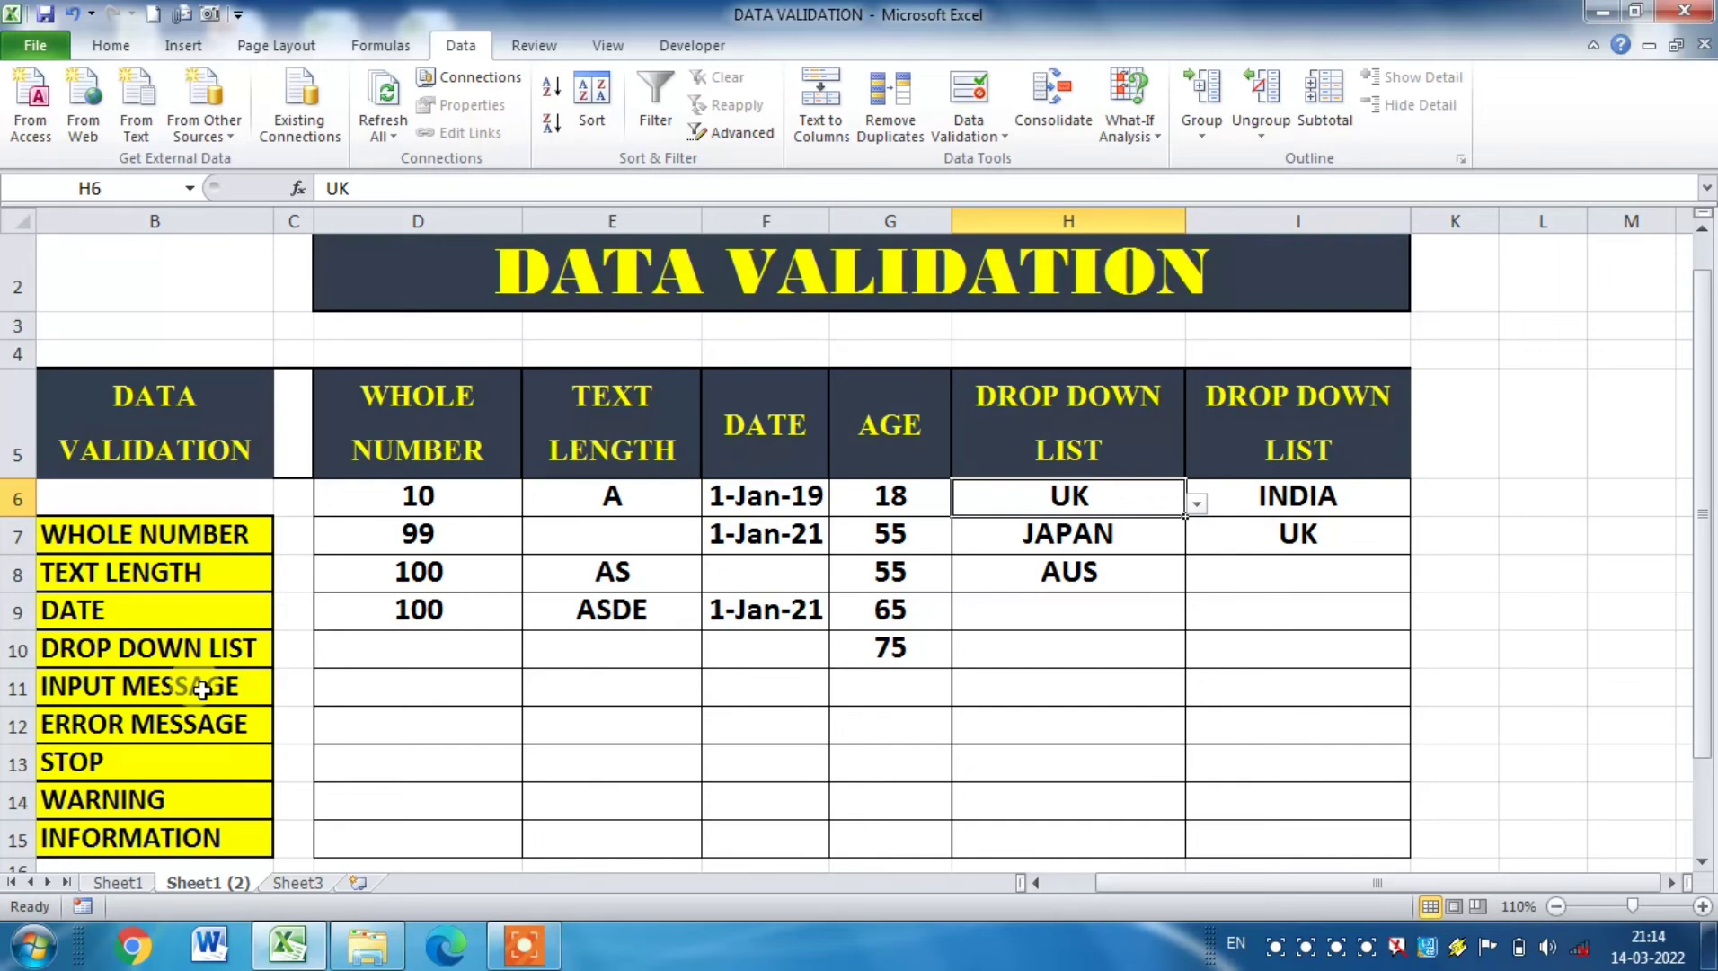
# Step: Start an input message for the text length cells E6:E15 in Data Validation, with the title ABCD
pyautogui.click(601, 648)
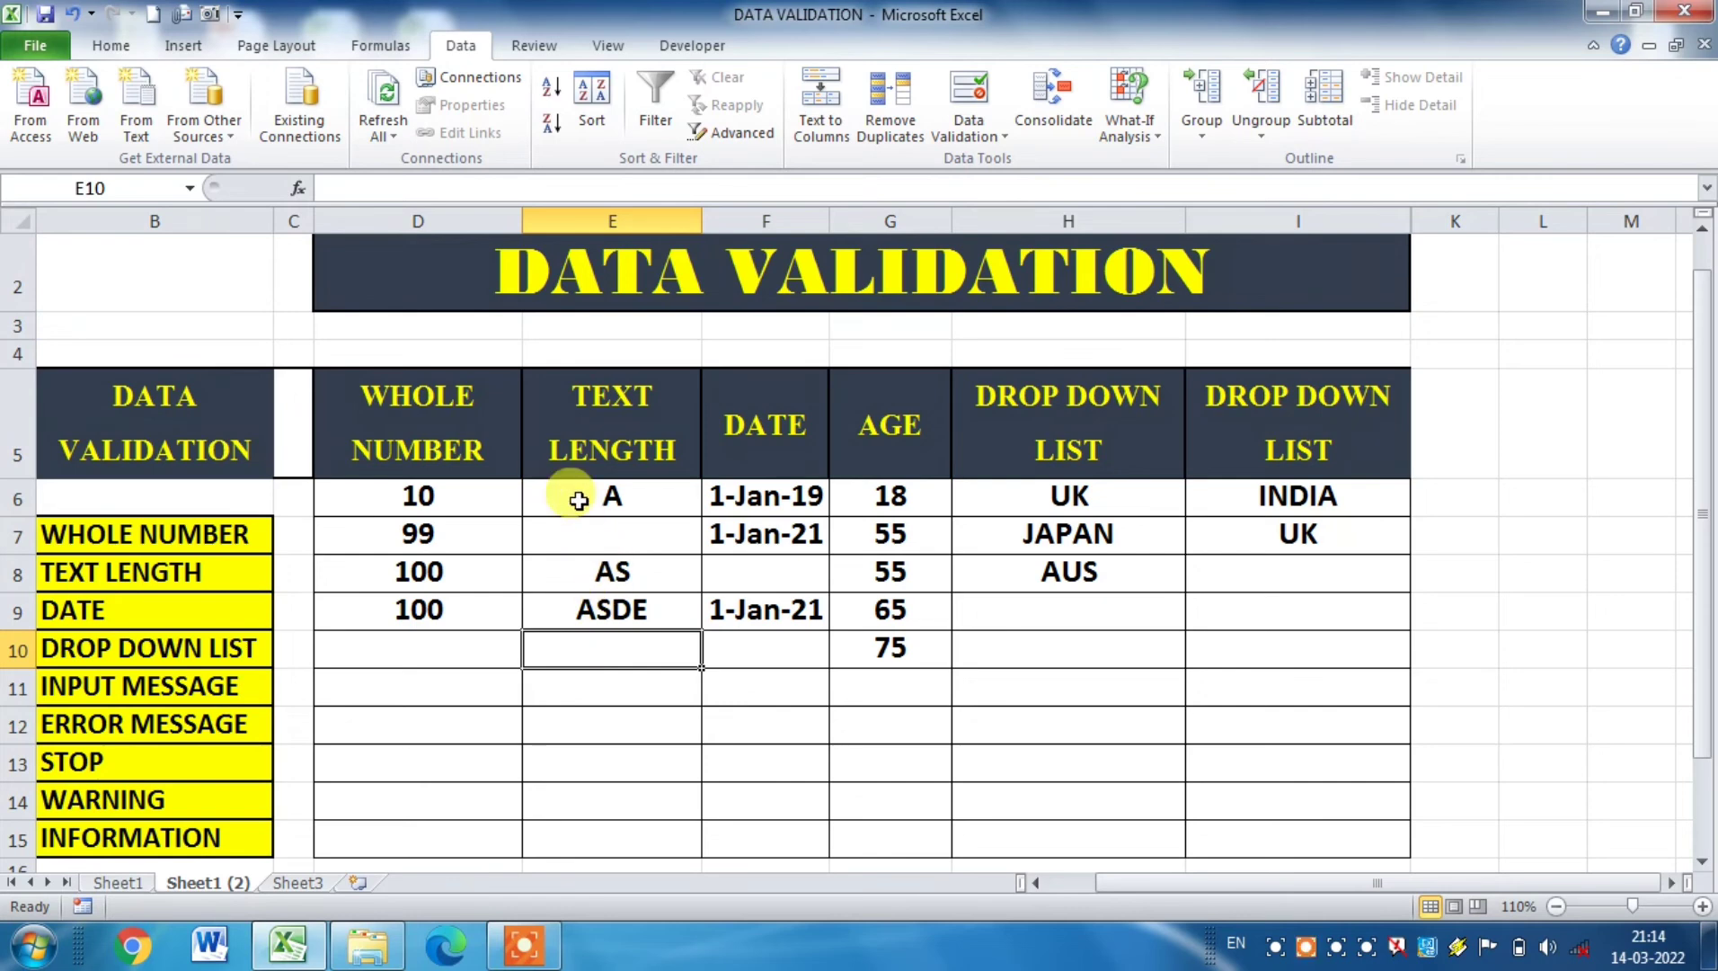
pyautogui.moveTo(576, 492); pyautogui.dragTo(614, 817)
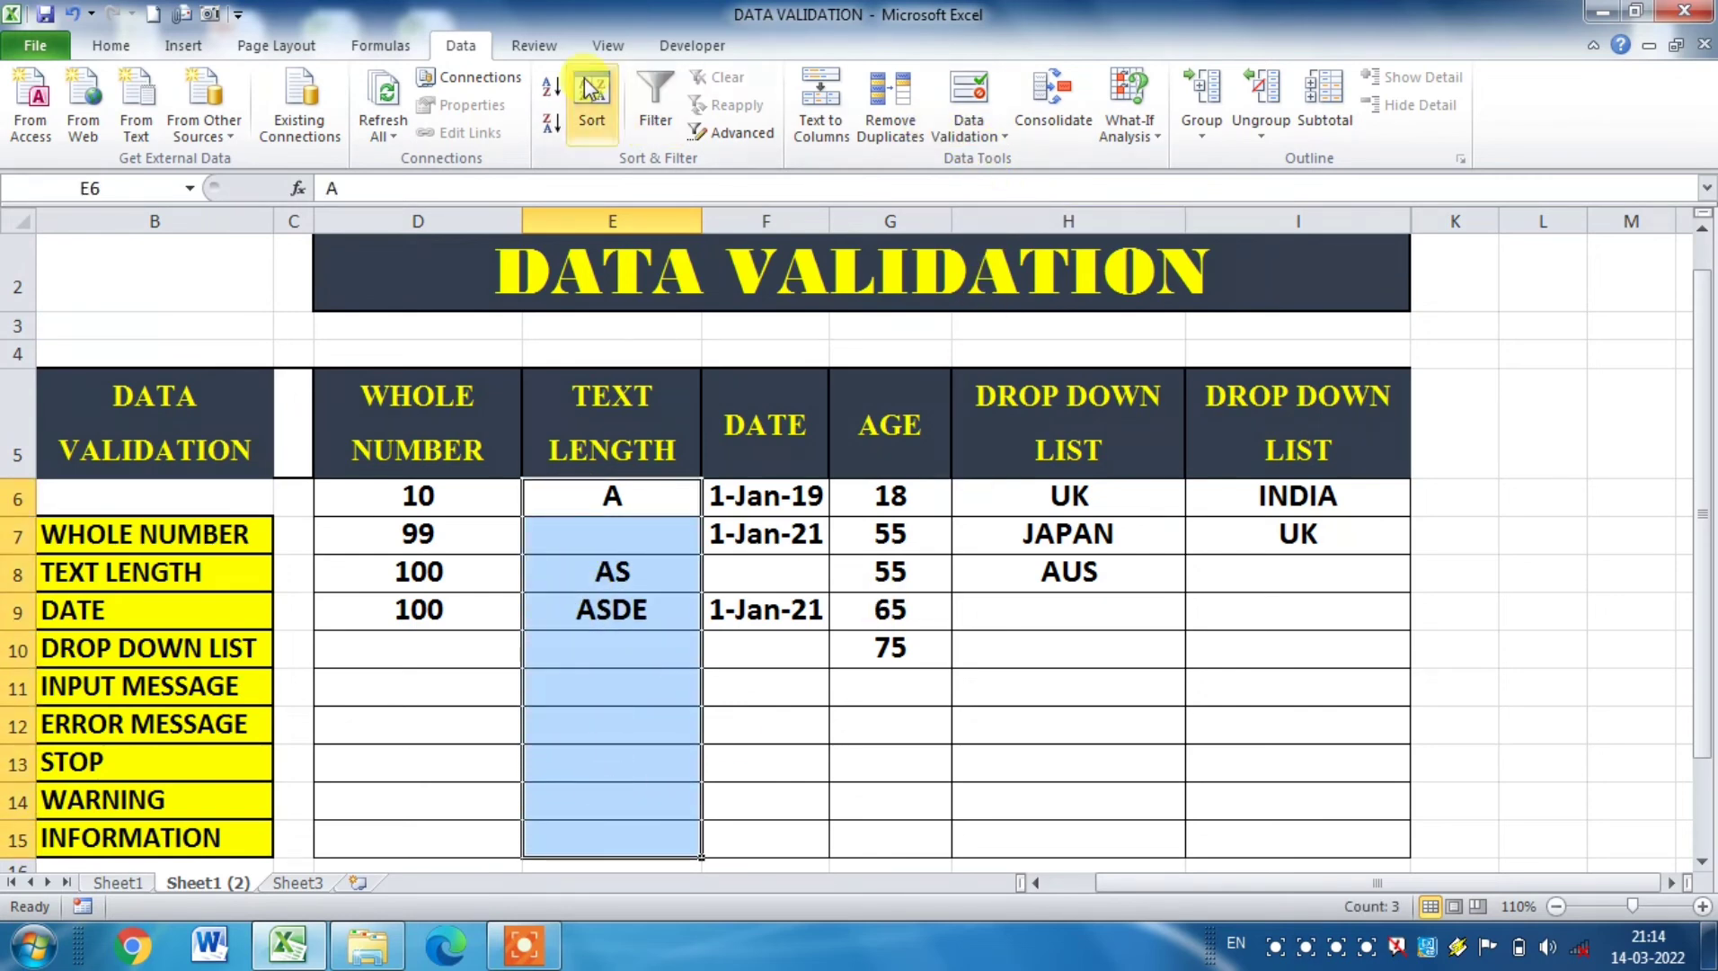
pyautogui.click(949, 109)
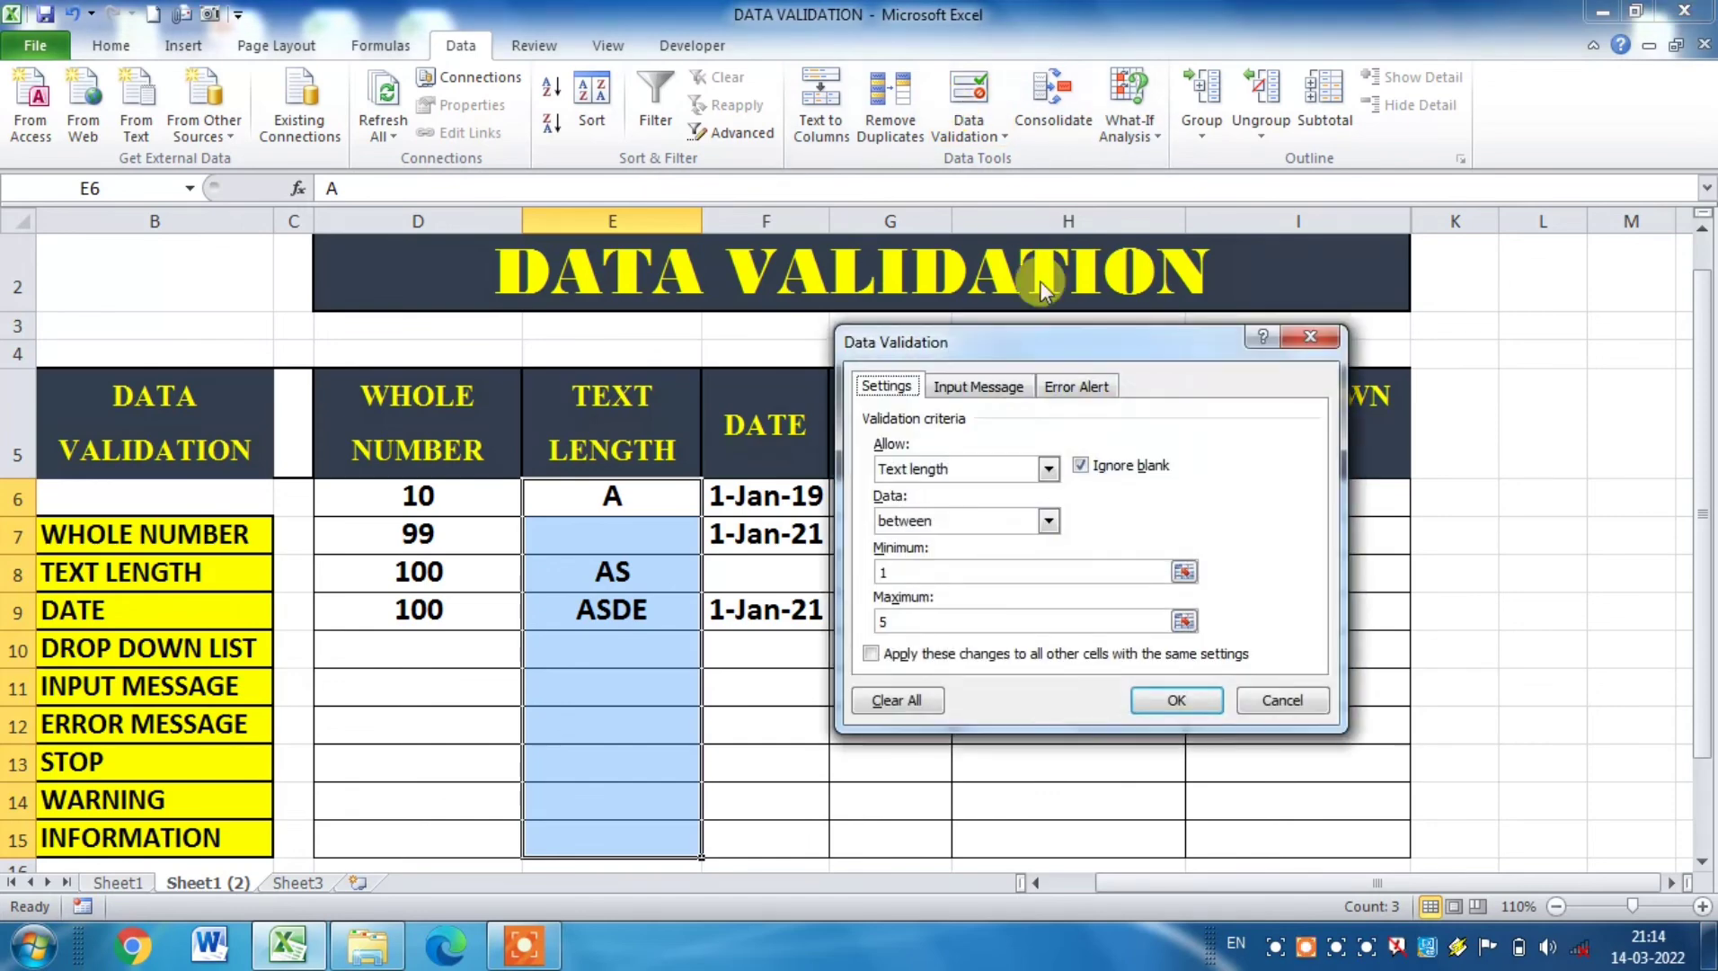
pyautogui.click(1006, 389)
pyautogui.click(992, 503)
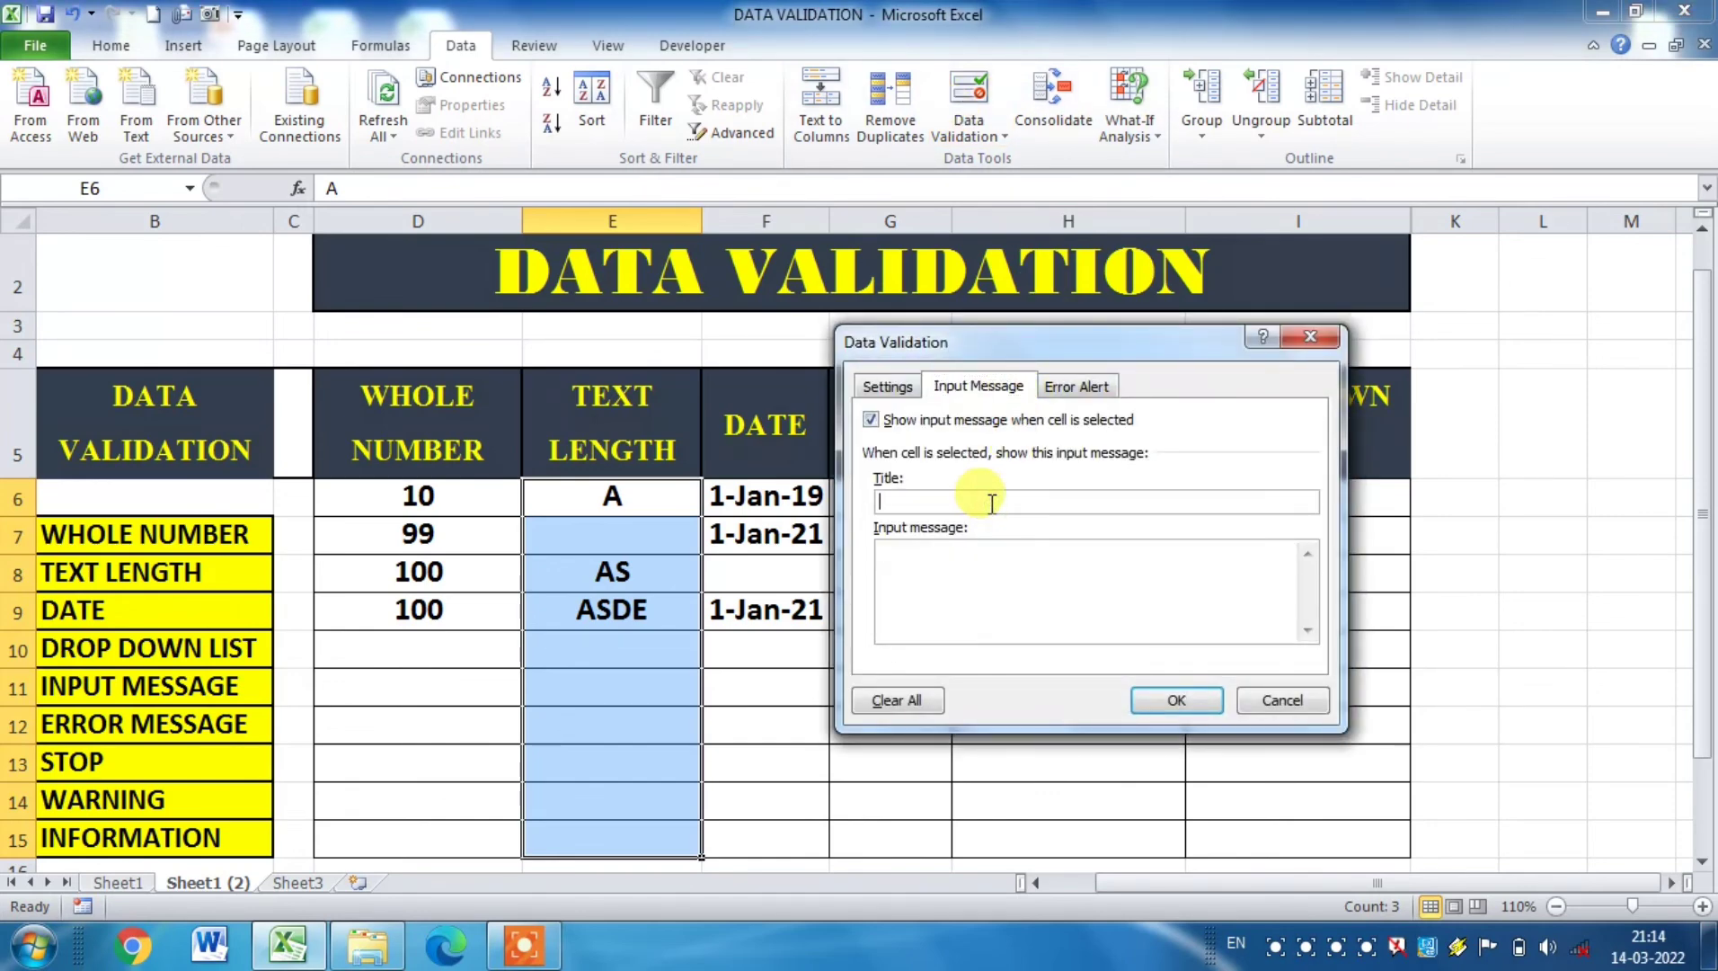
pyautogui.write('ABCD')
# Step: Enter "INPUT DATA 1 TO 5 CHA." as the input message text and apply it to the text length cells
pyautogui.click(954, 564)
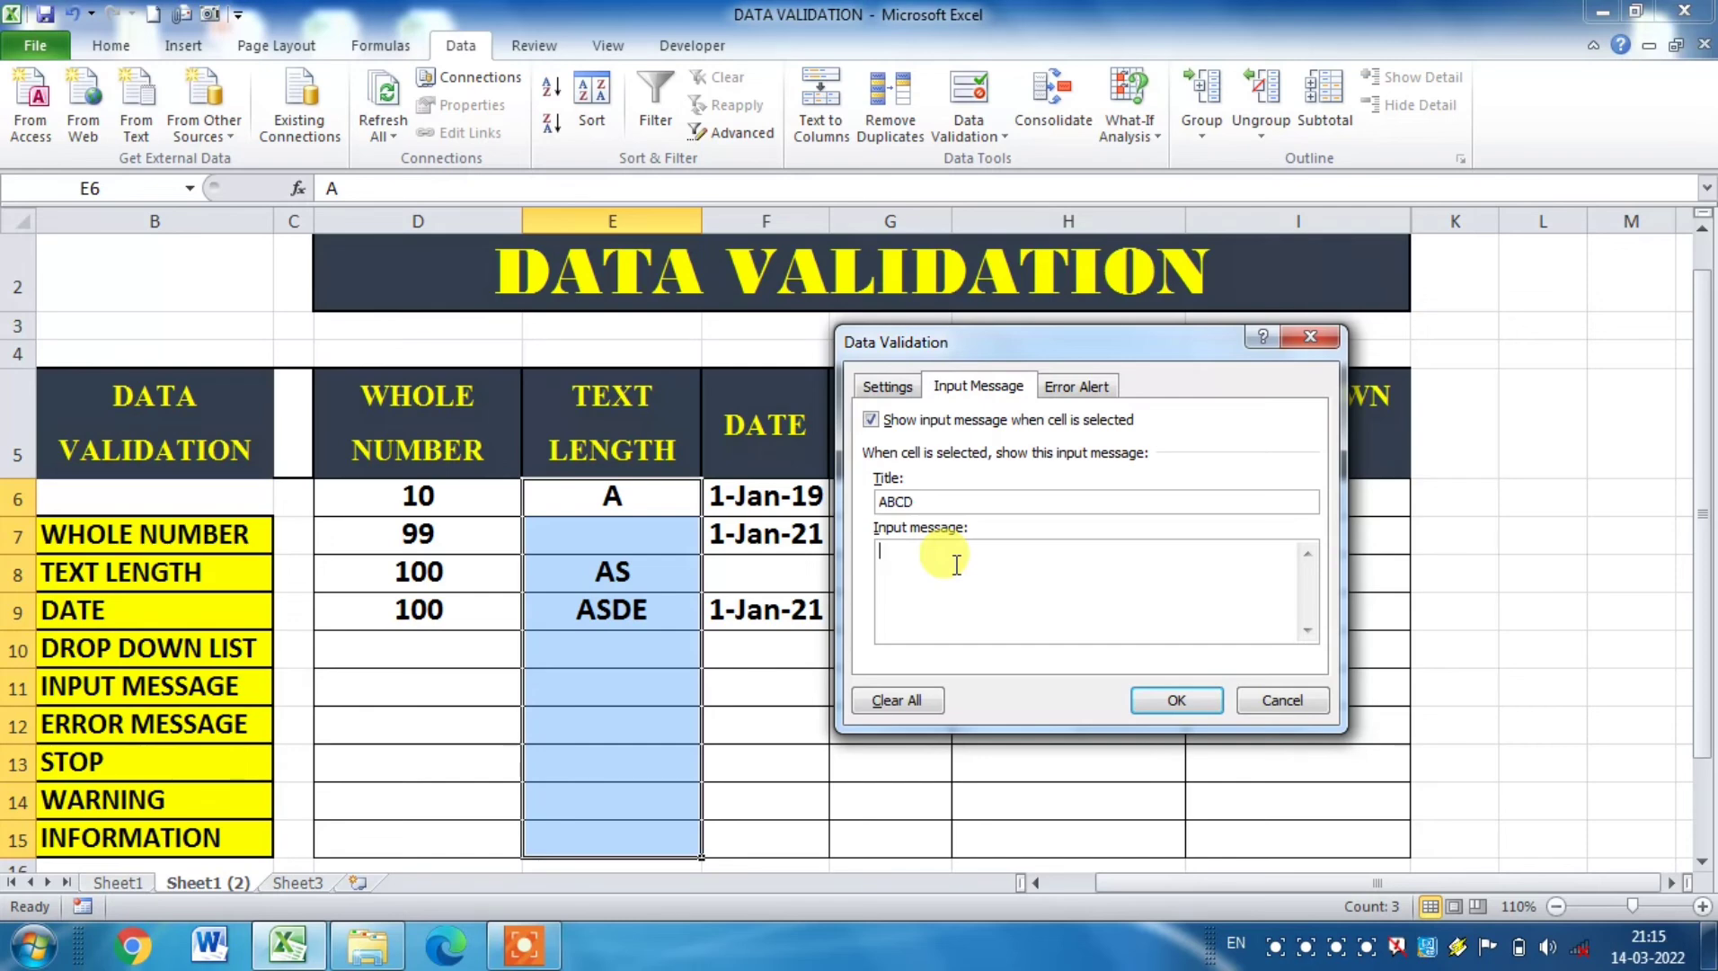
pyautogui.write('INPUT DATA 1 TO 5')
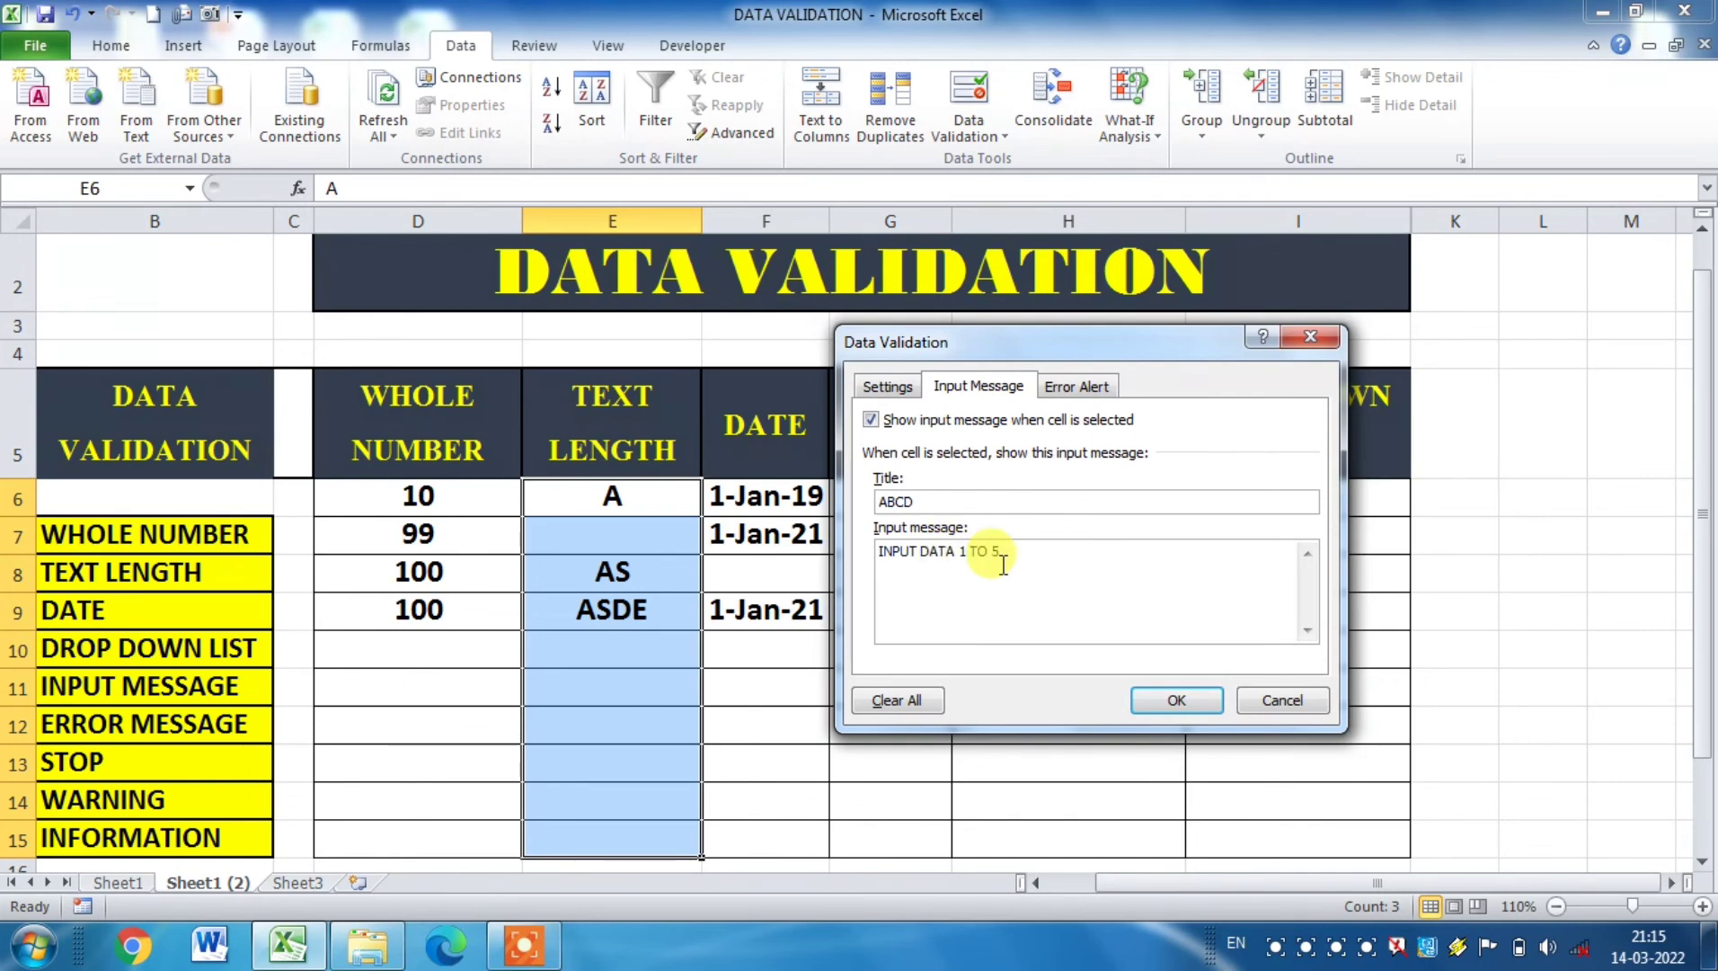
pyautogui.write('CHA.')
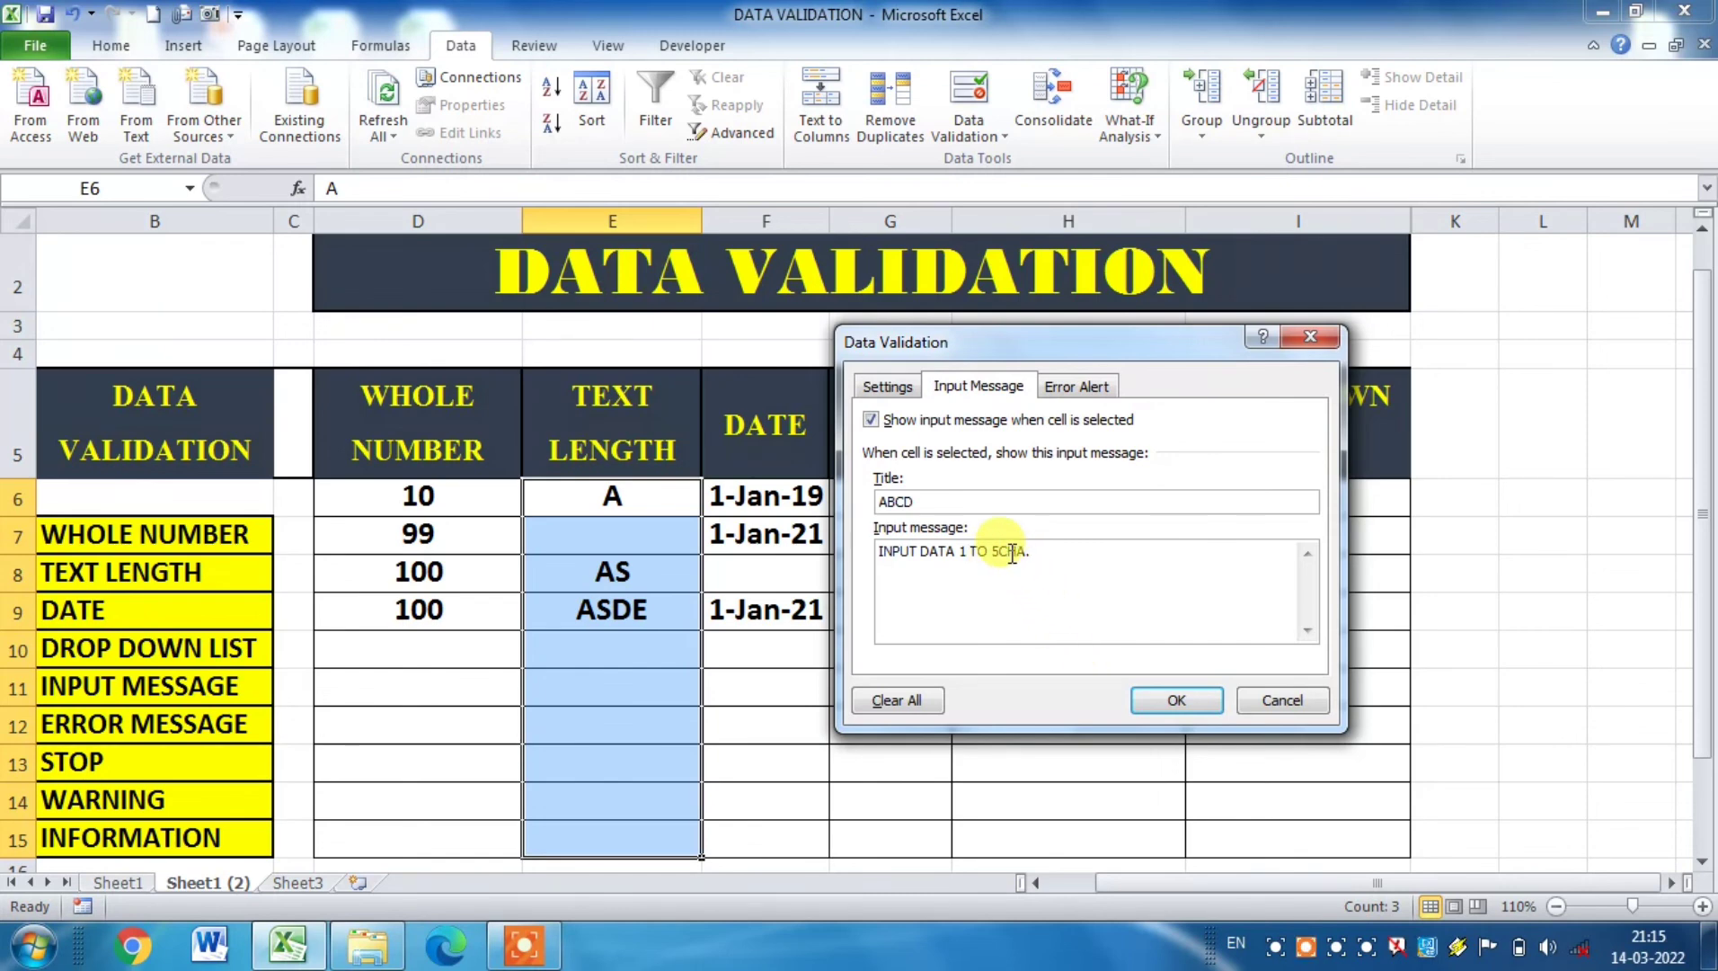
pyautogui.click(1003, 550)
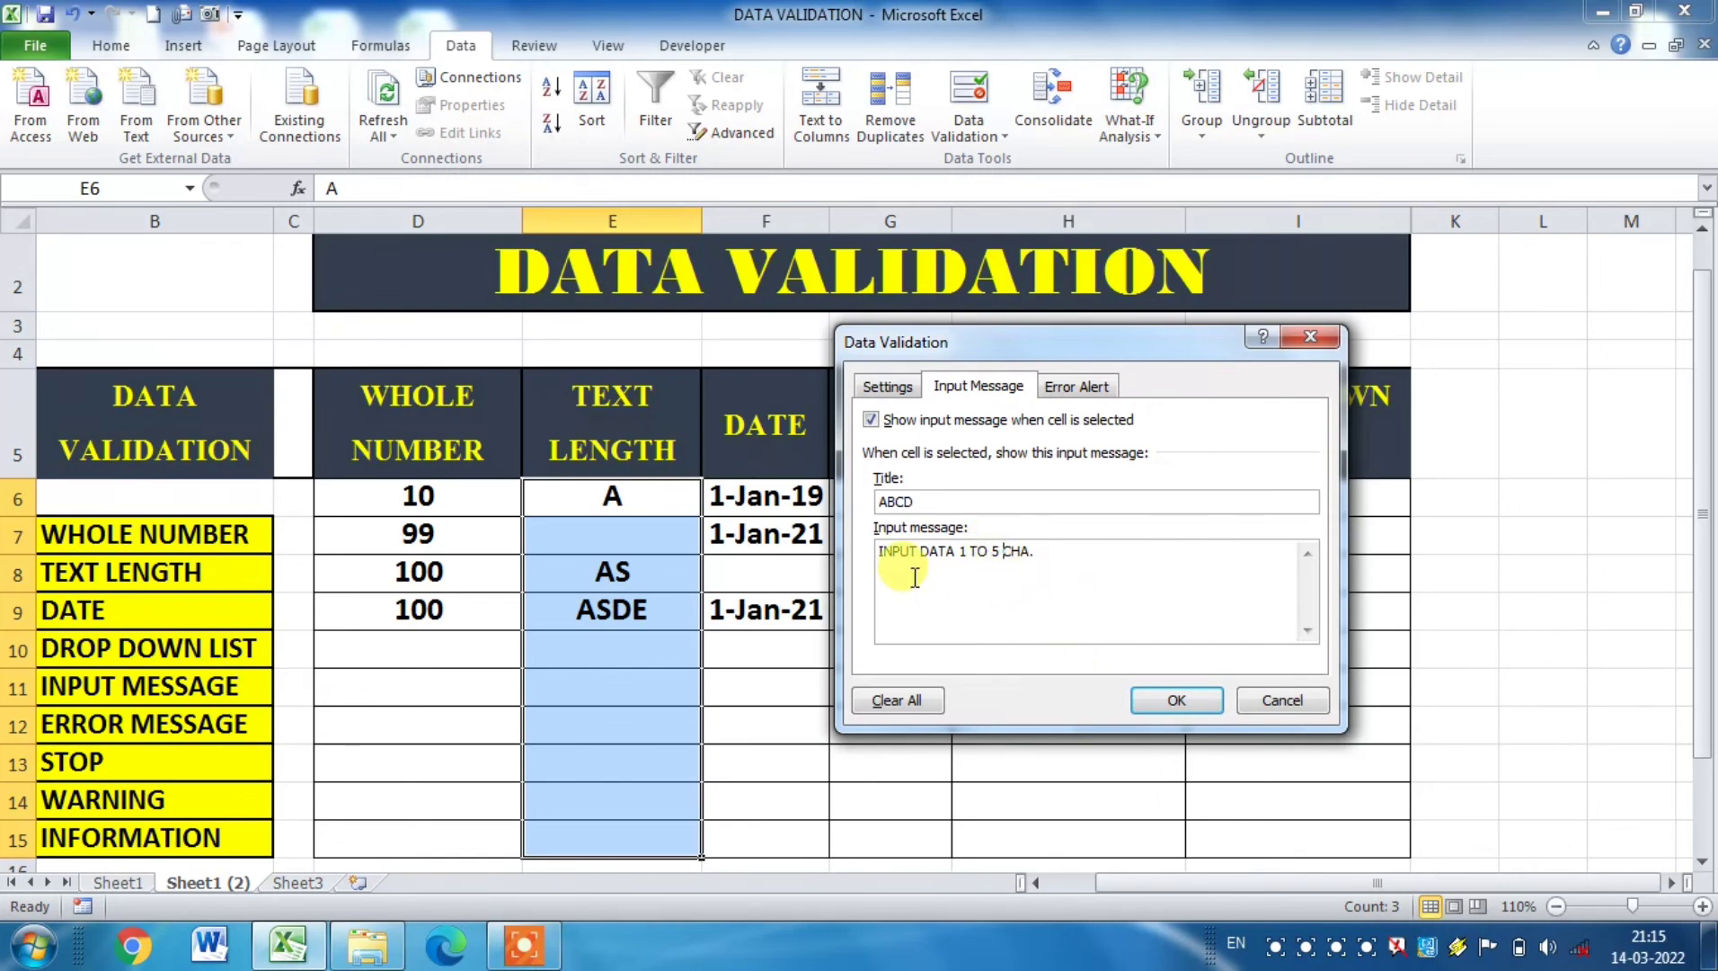
pyautogui.click(1181, 699)
pyautogui.click(1100, 719)
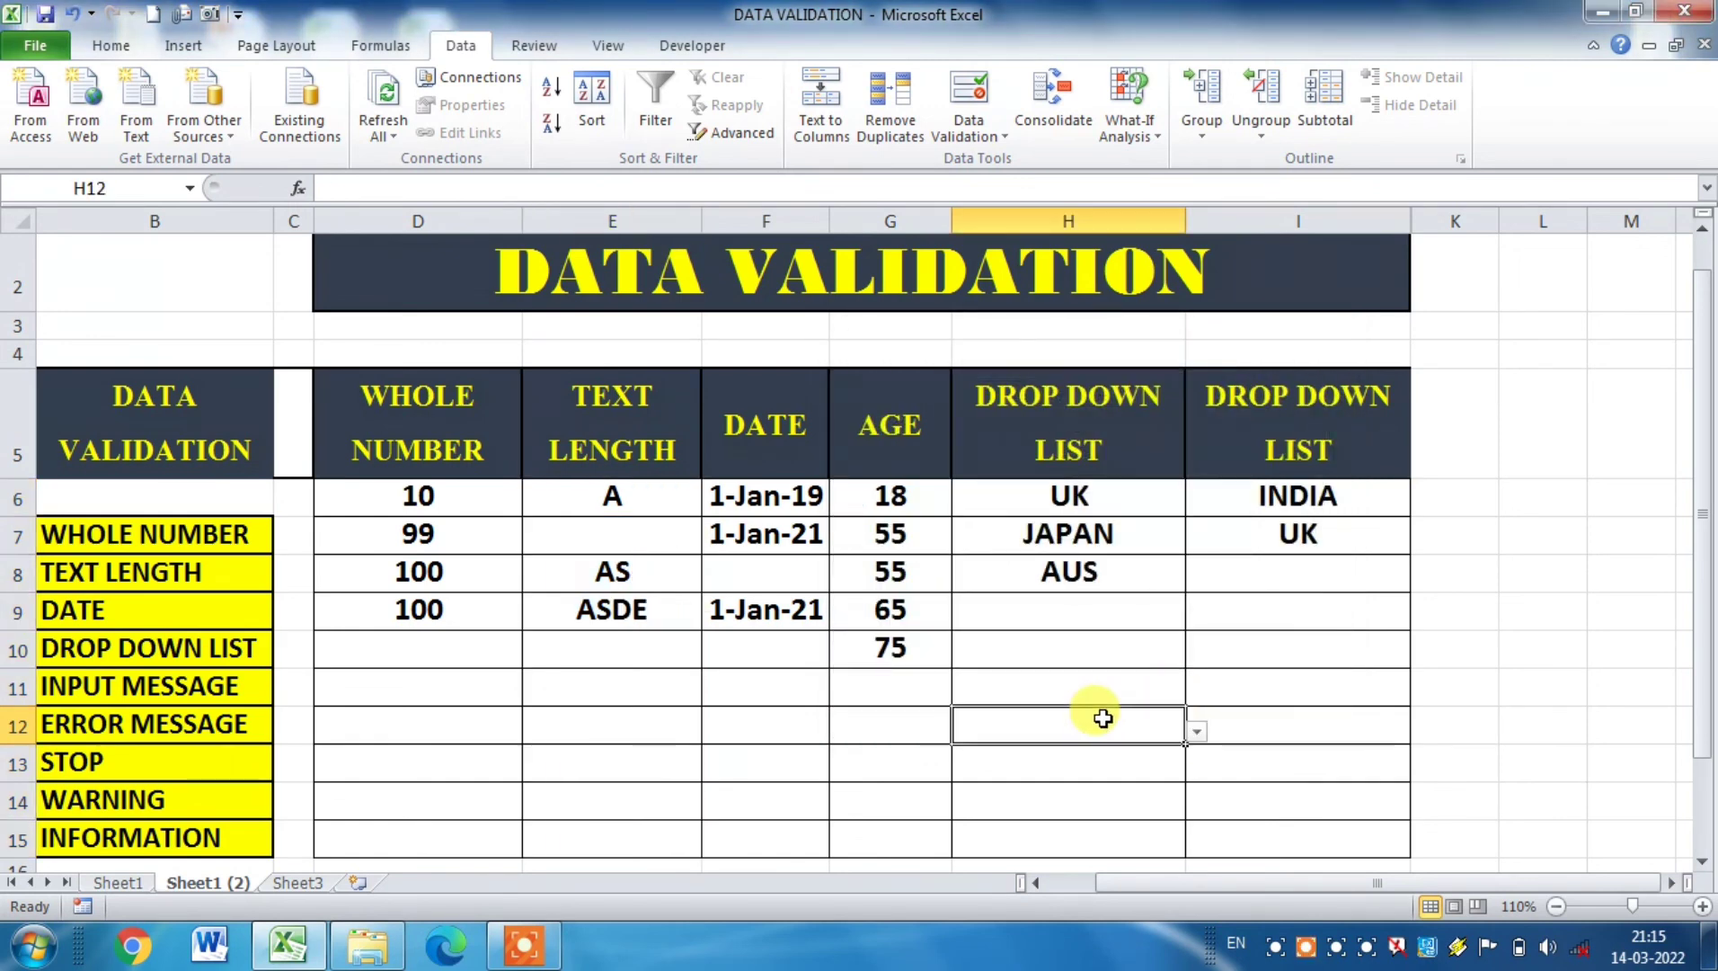
# Step: Test the input message and text length rule by trying ASDFJHK in cell E11, retrying once, then abandon the entry
pyautogui.click(632, 679)
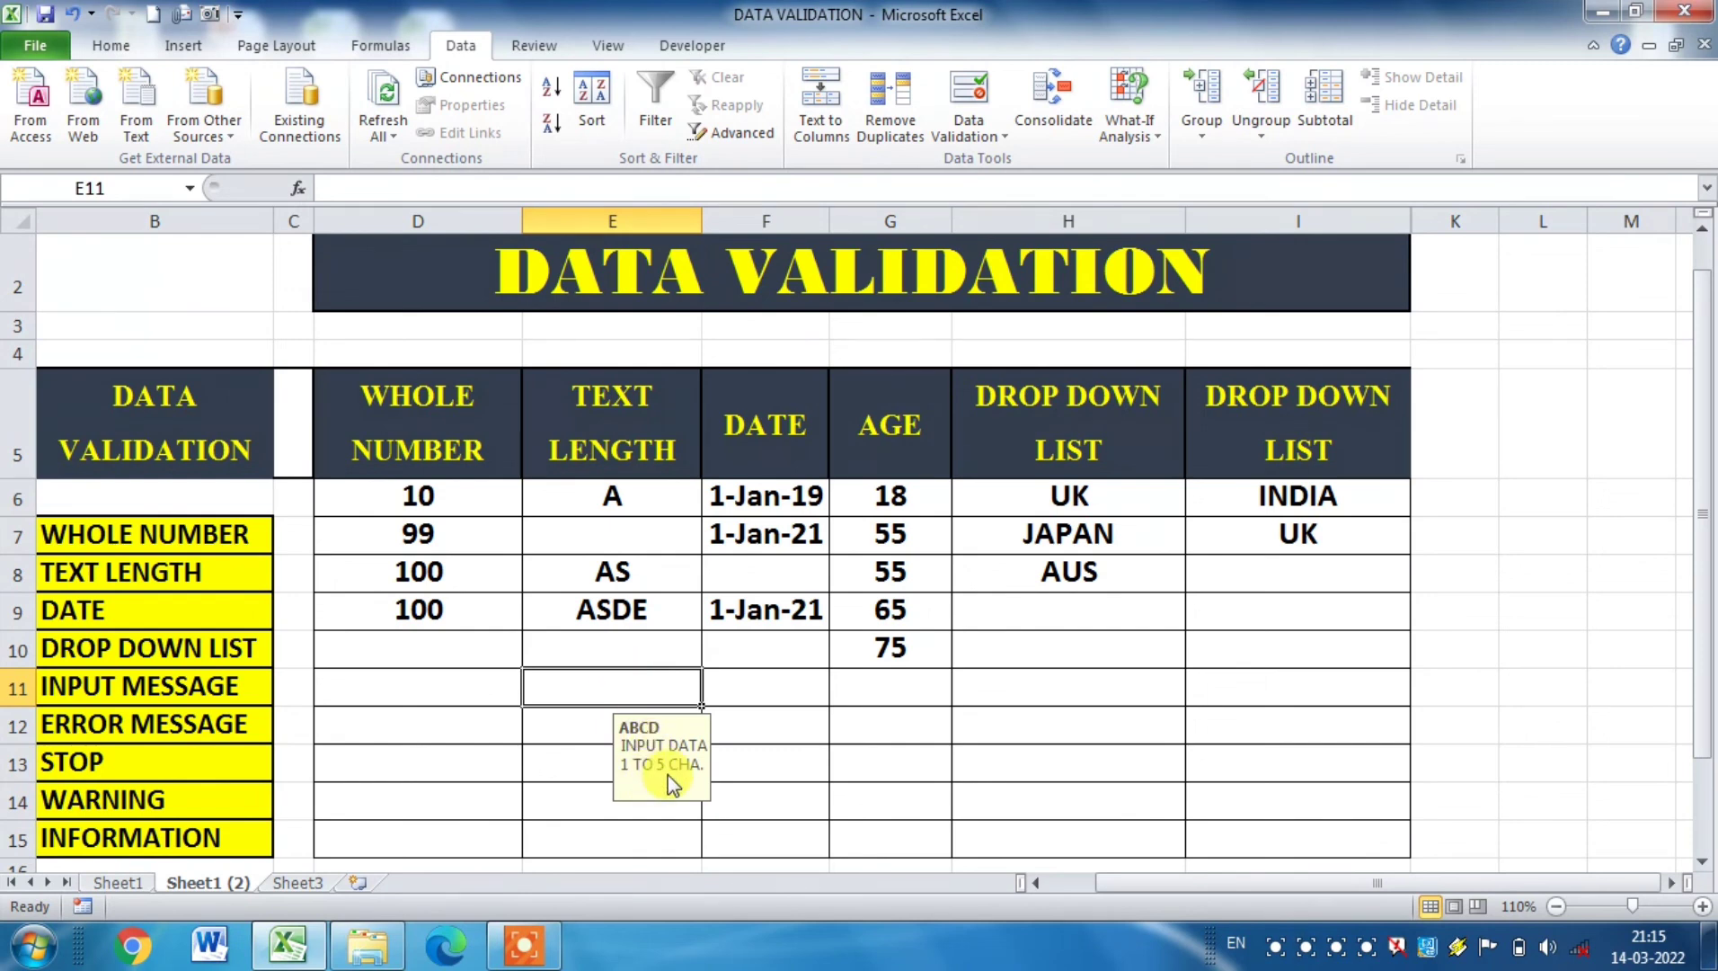
pyautogui.write('ASD')
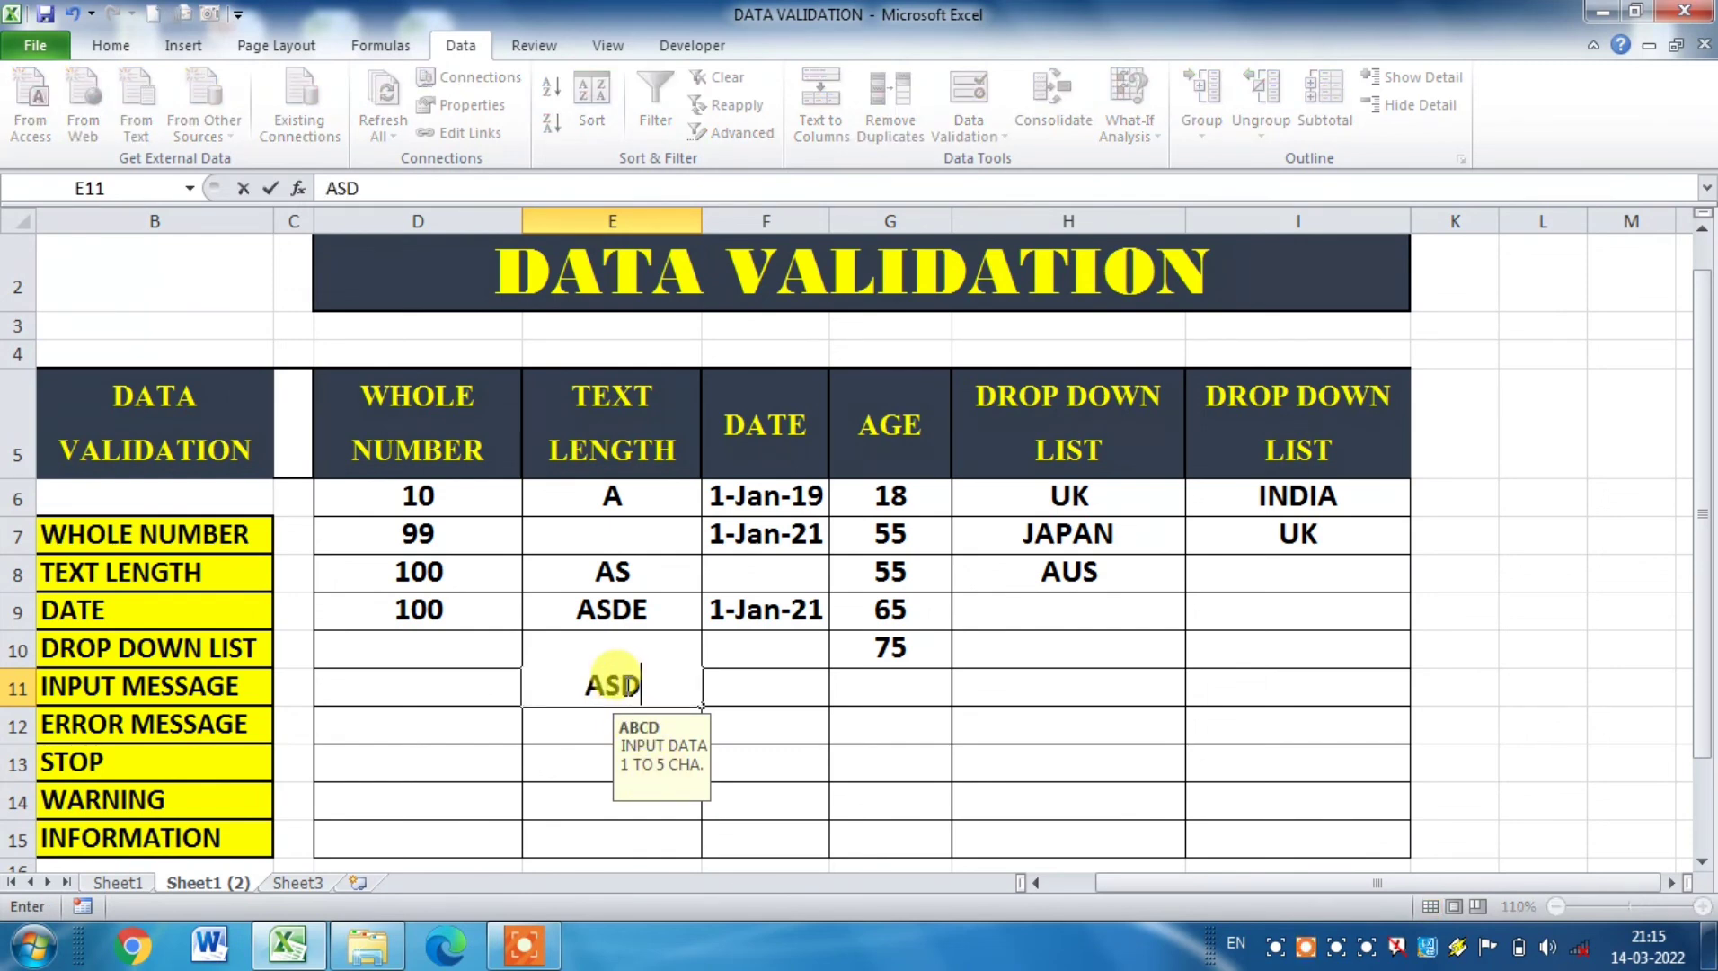
pyautogui.write('FJHK')
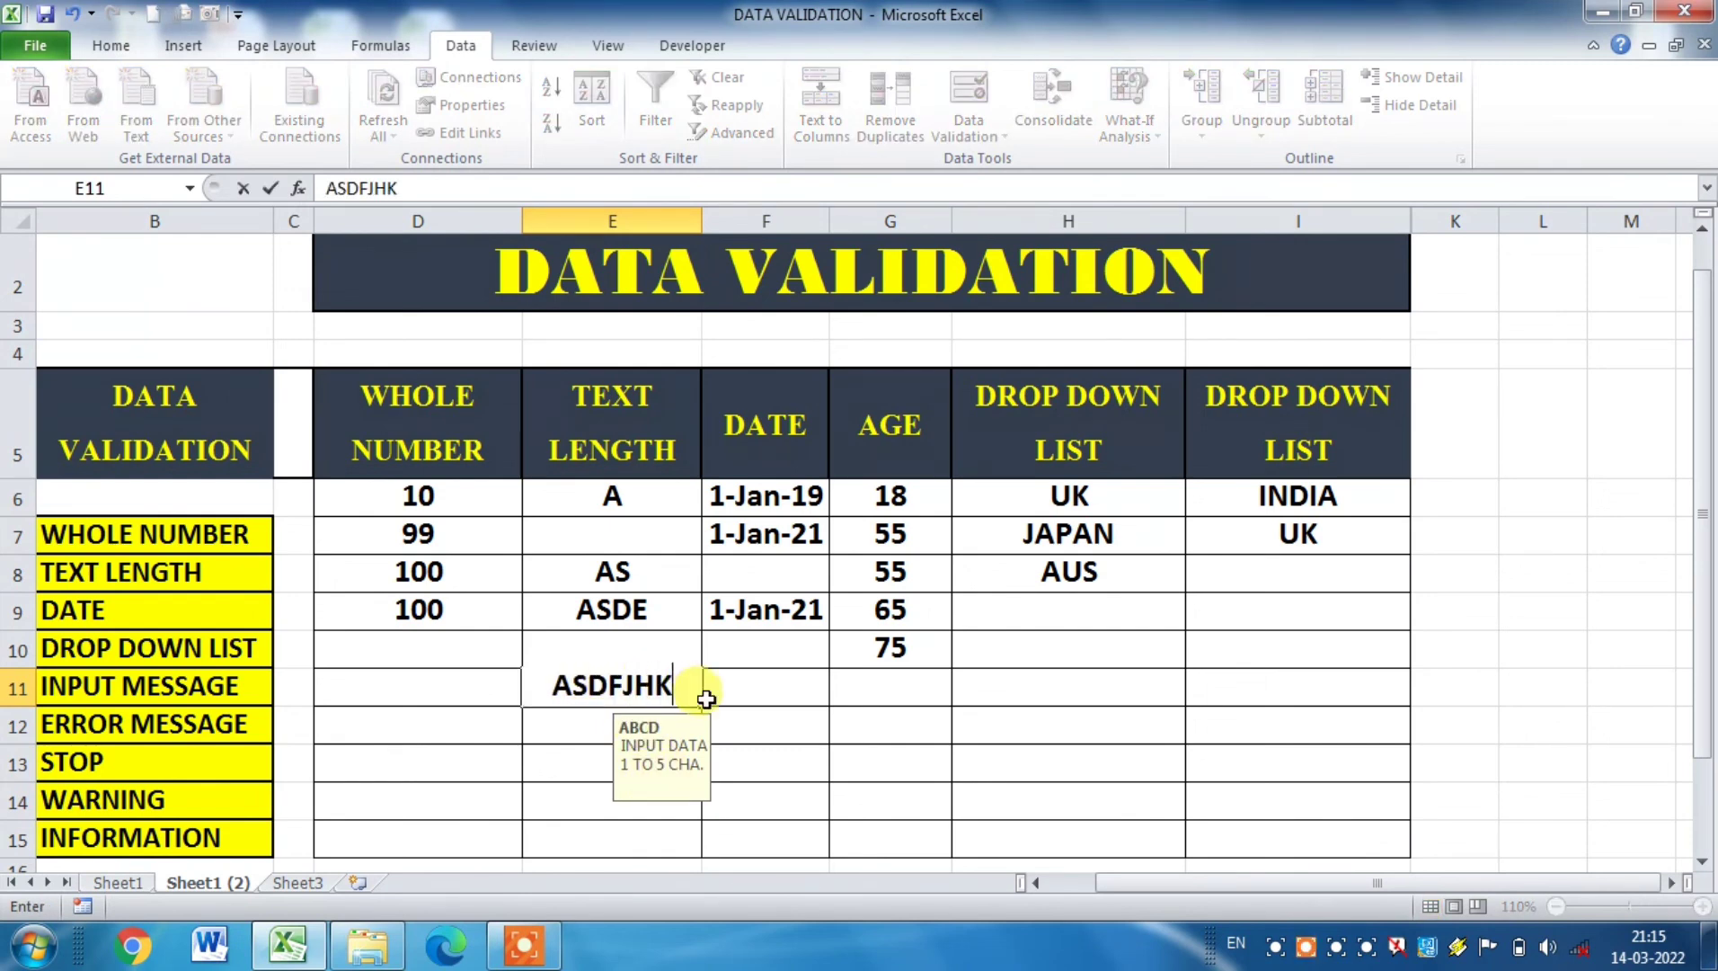
pyautogui.press('Return')
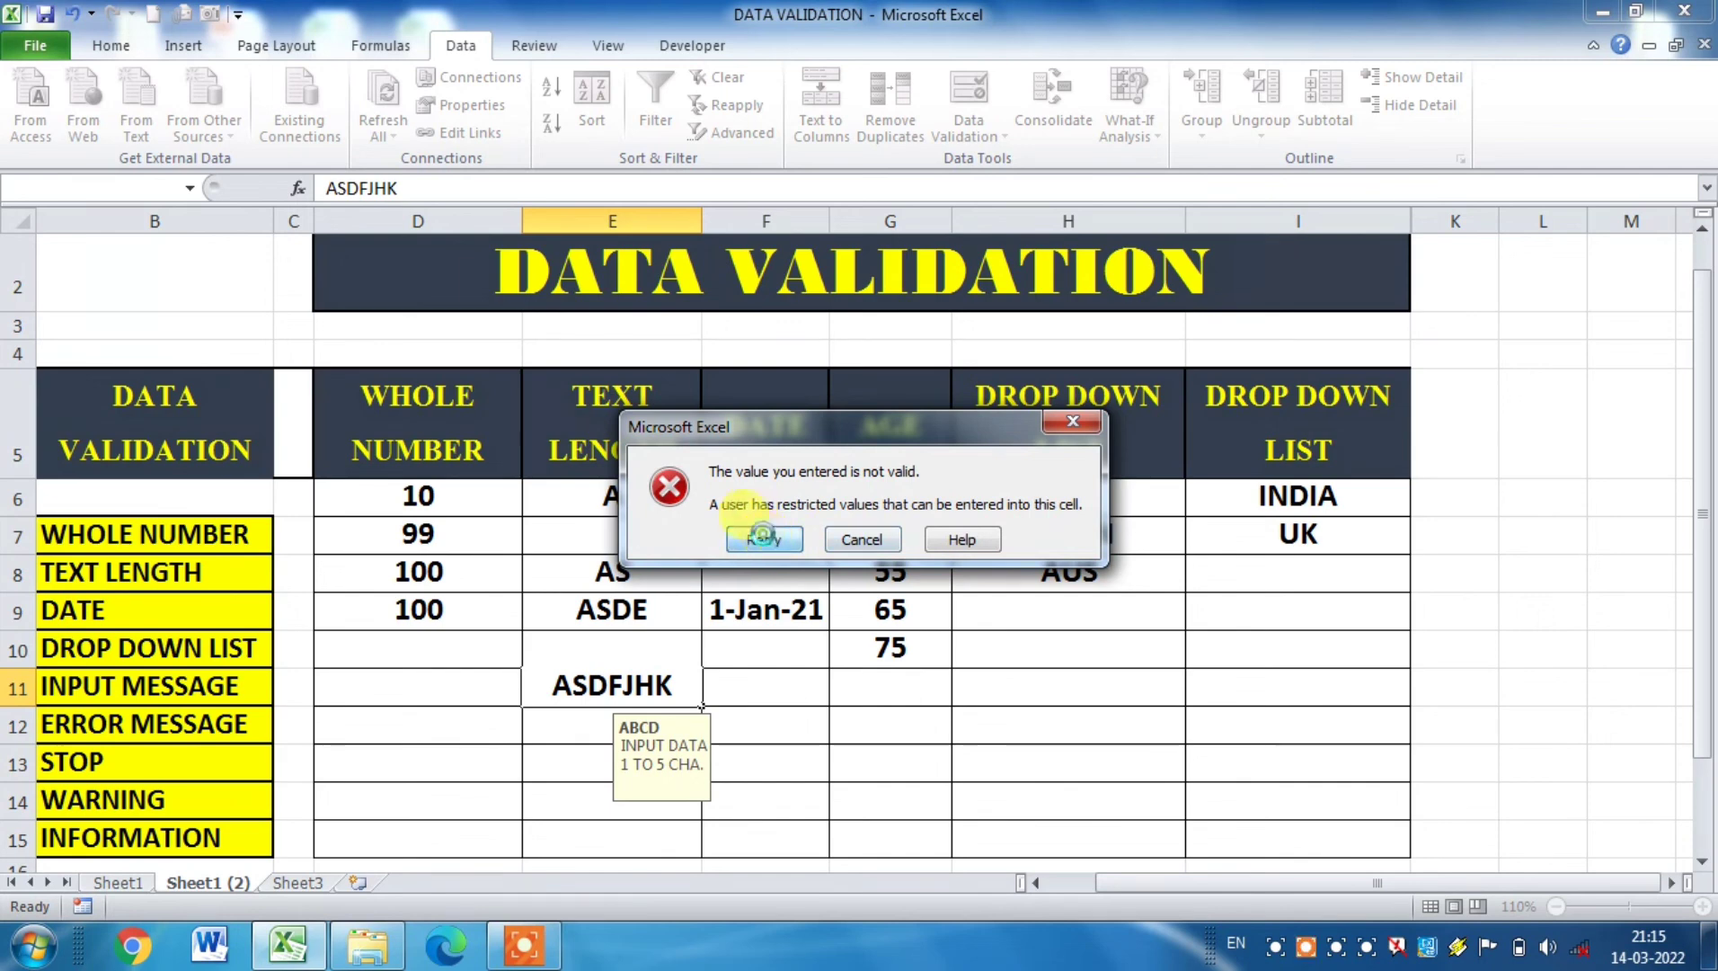
pyautogui.click(762, 539)
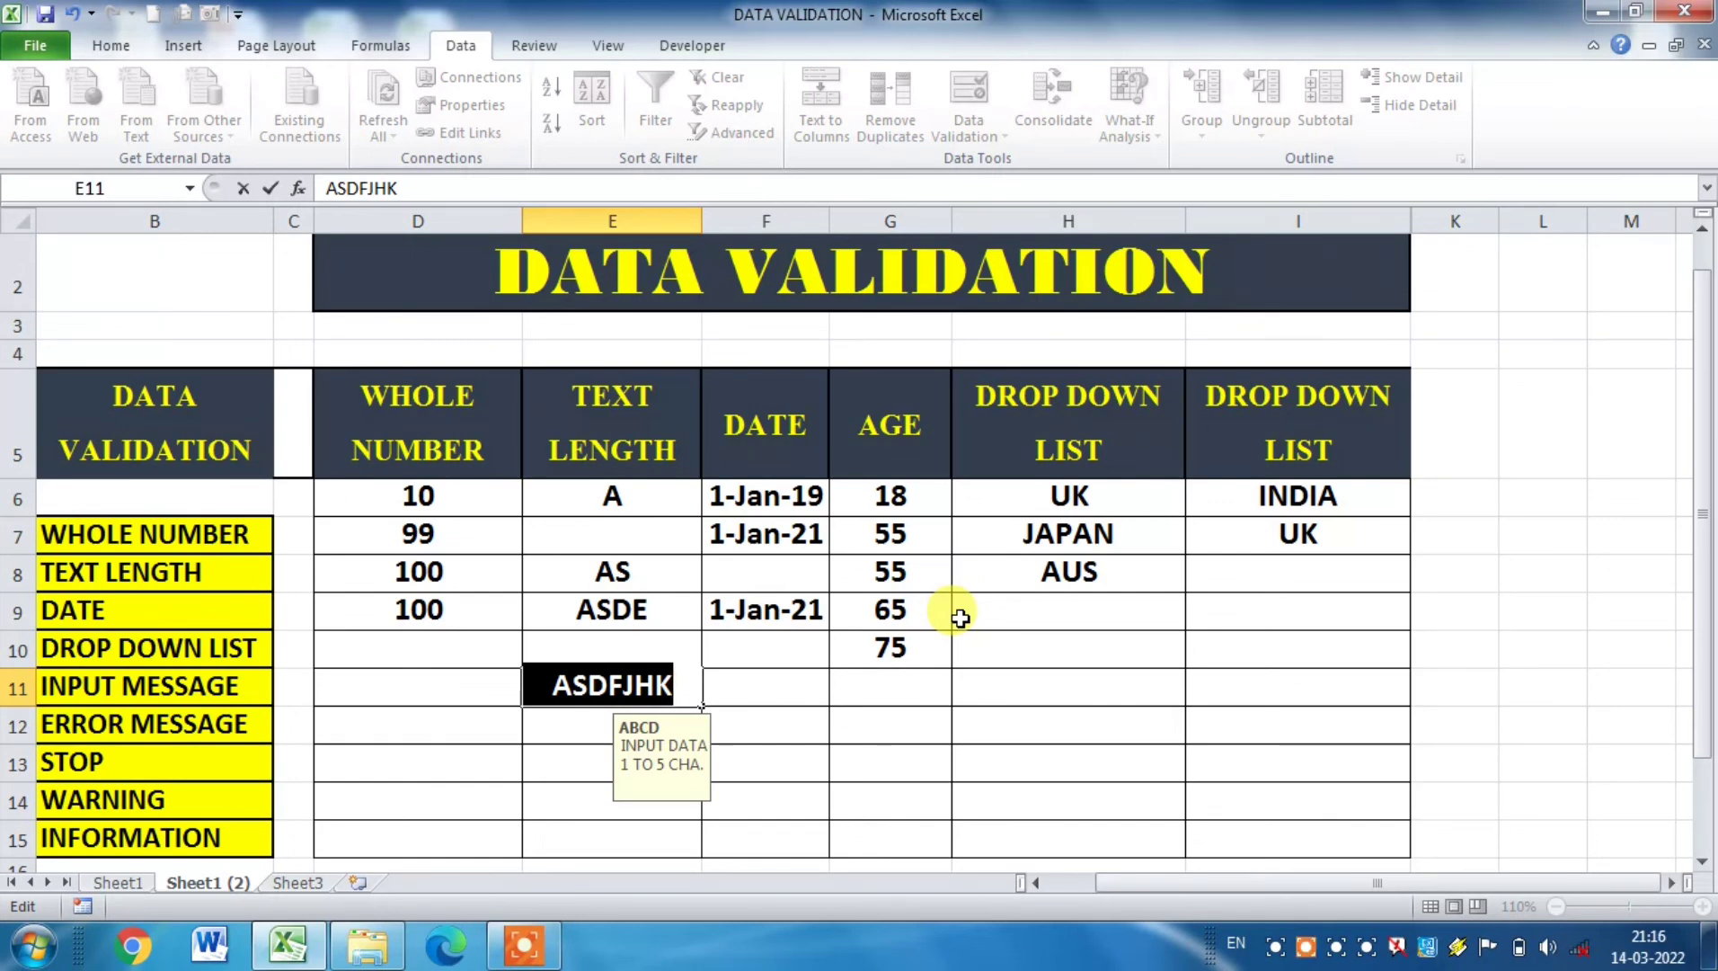
pyautogui.click(992, 645)
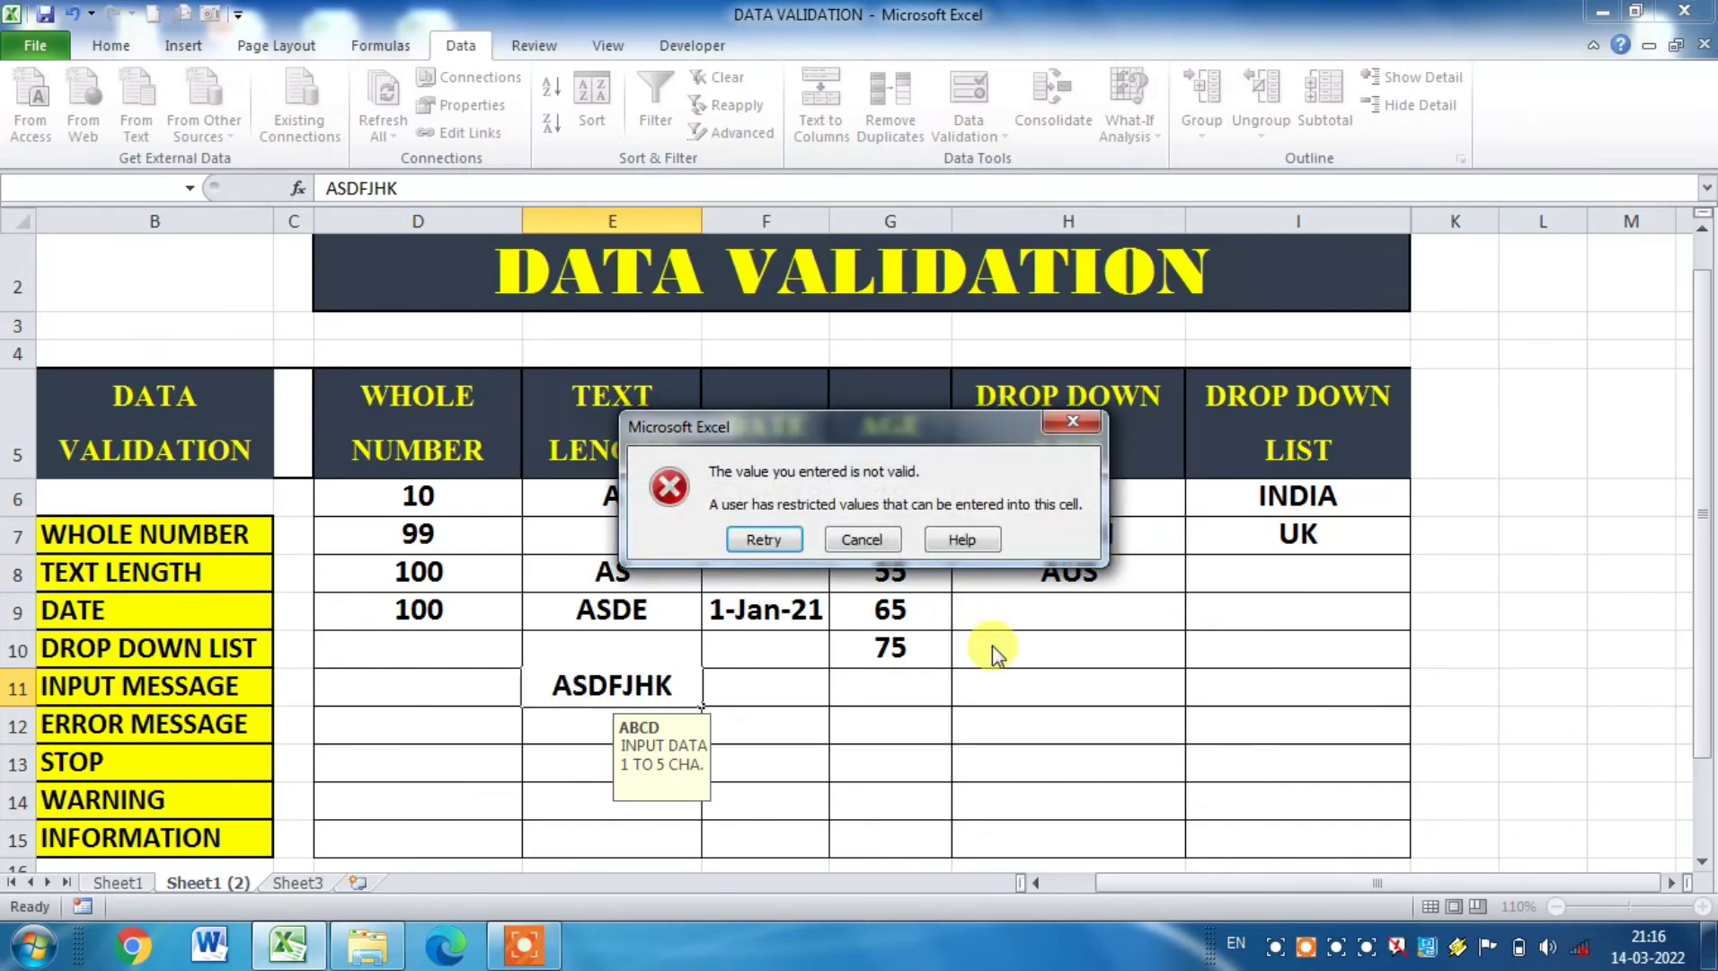
pyautogui.click(862, 537)
pyautogui.click(944, 719)
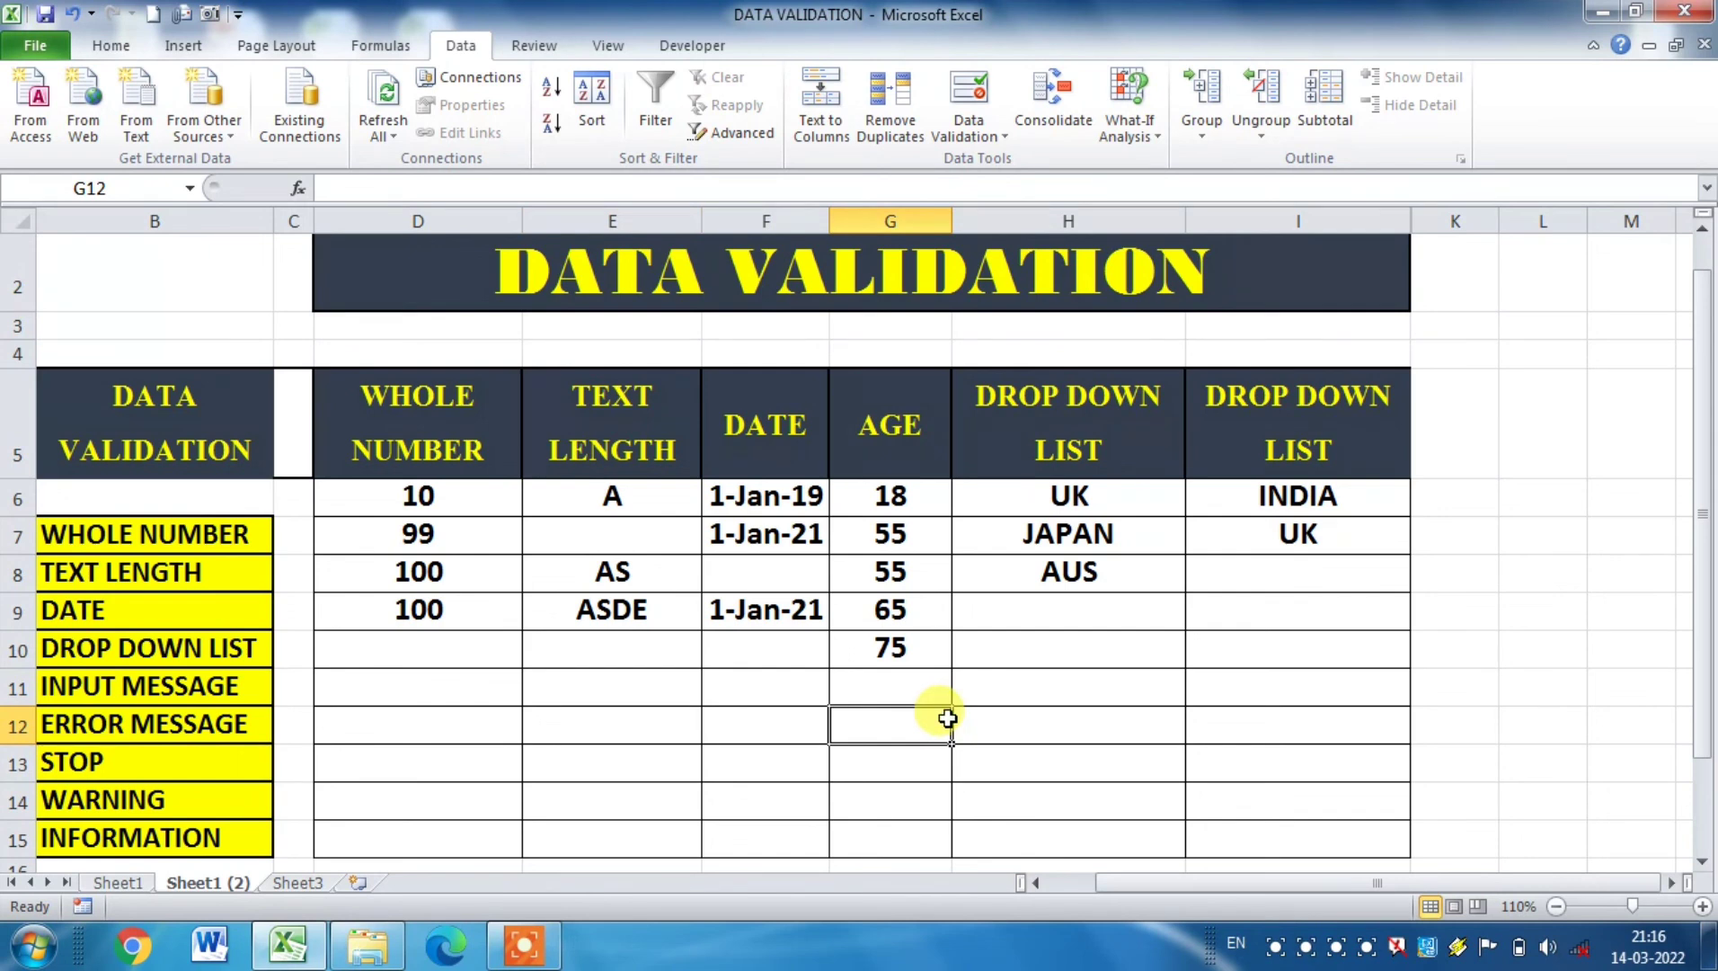